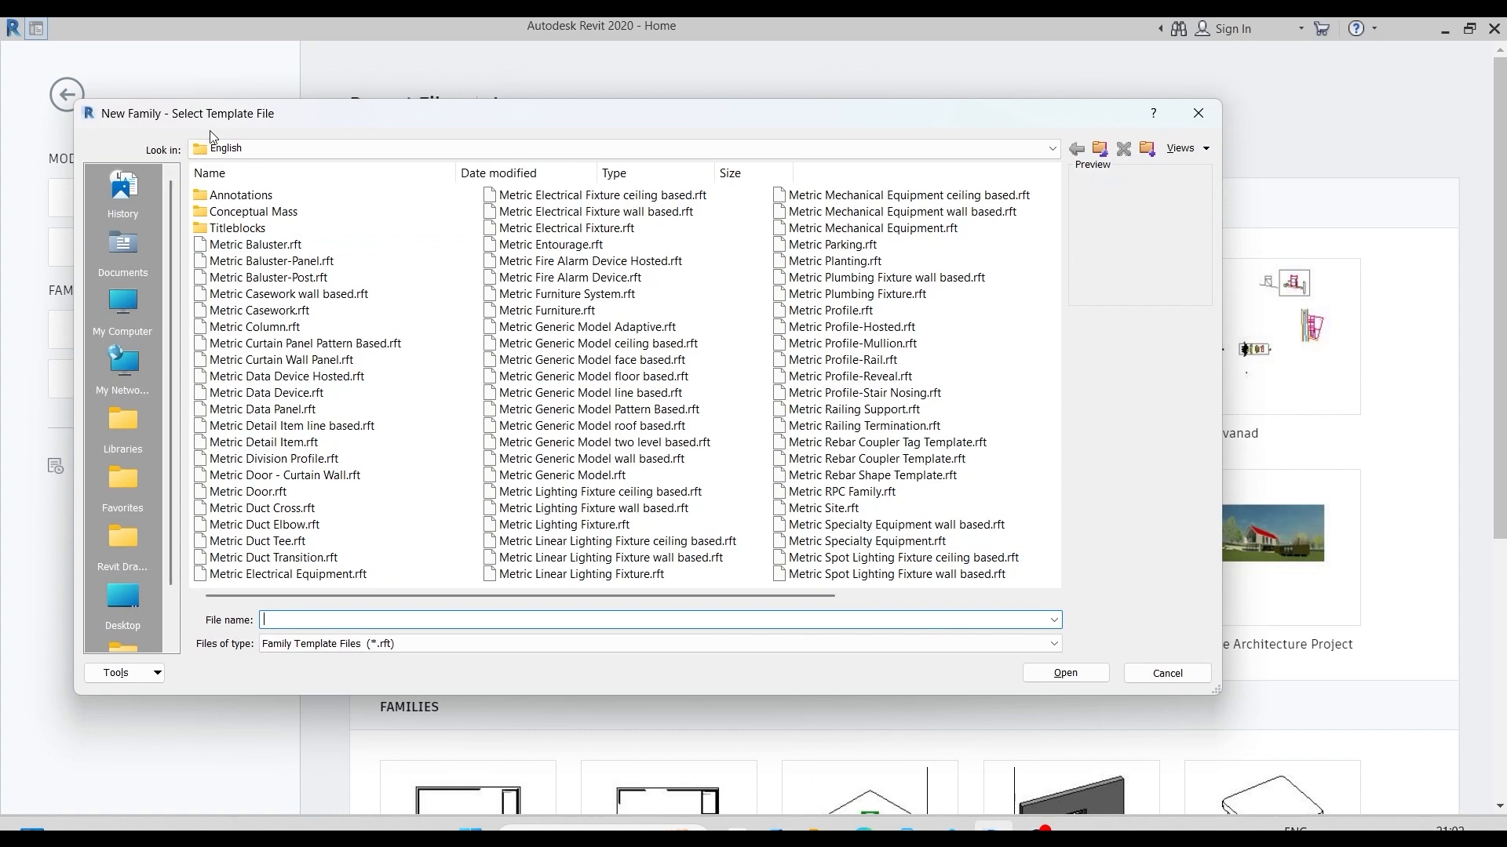
Step: Create a new title block family from the A3 metric.rft template in the Titleblocks folder
double_click(233, 228)
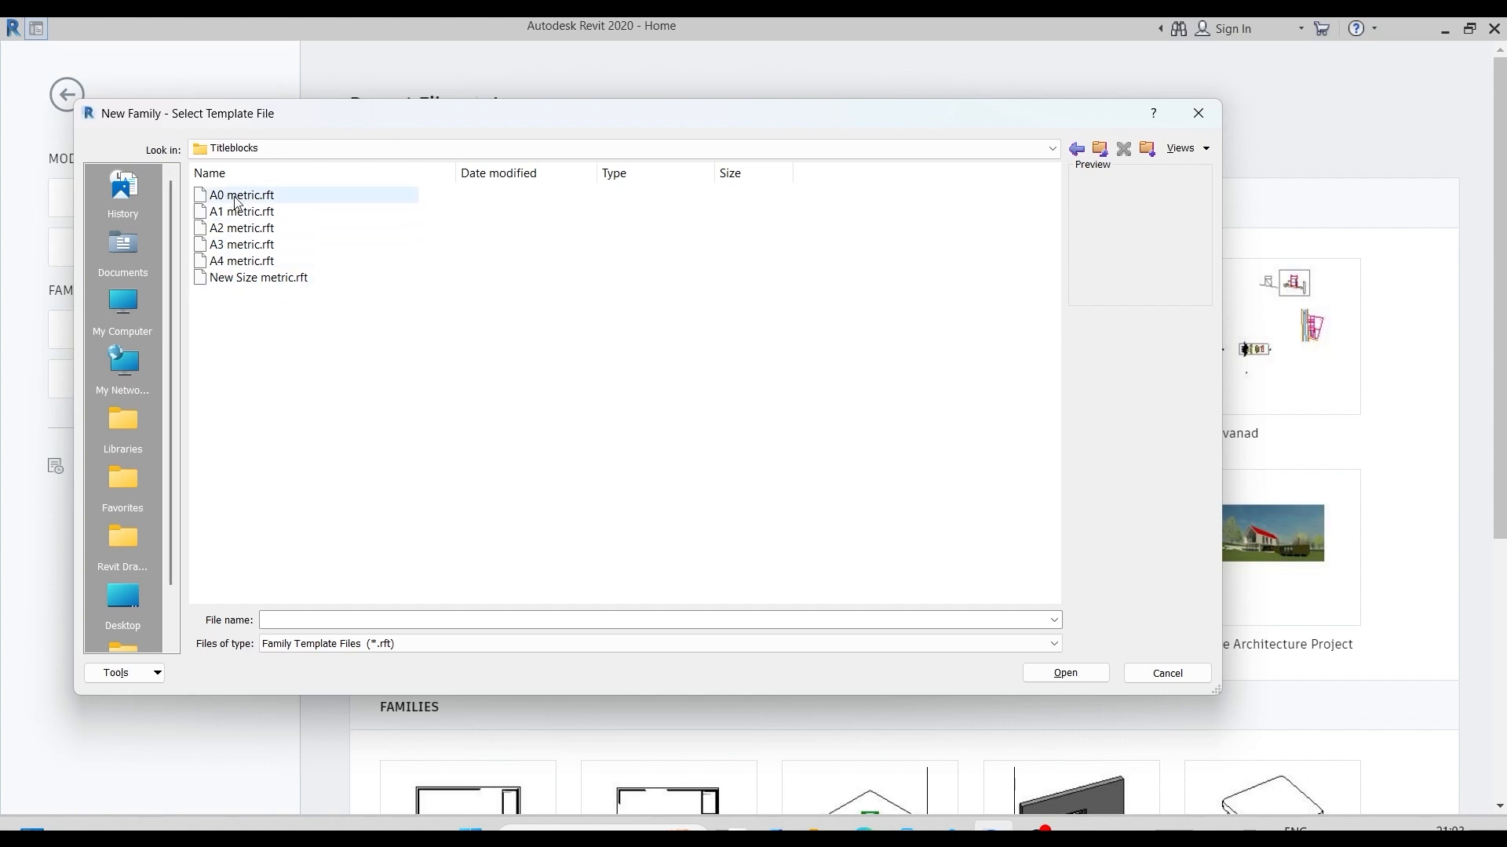
left_click(227, 250)
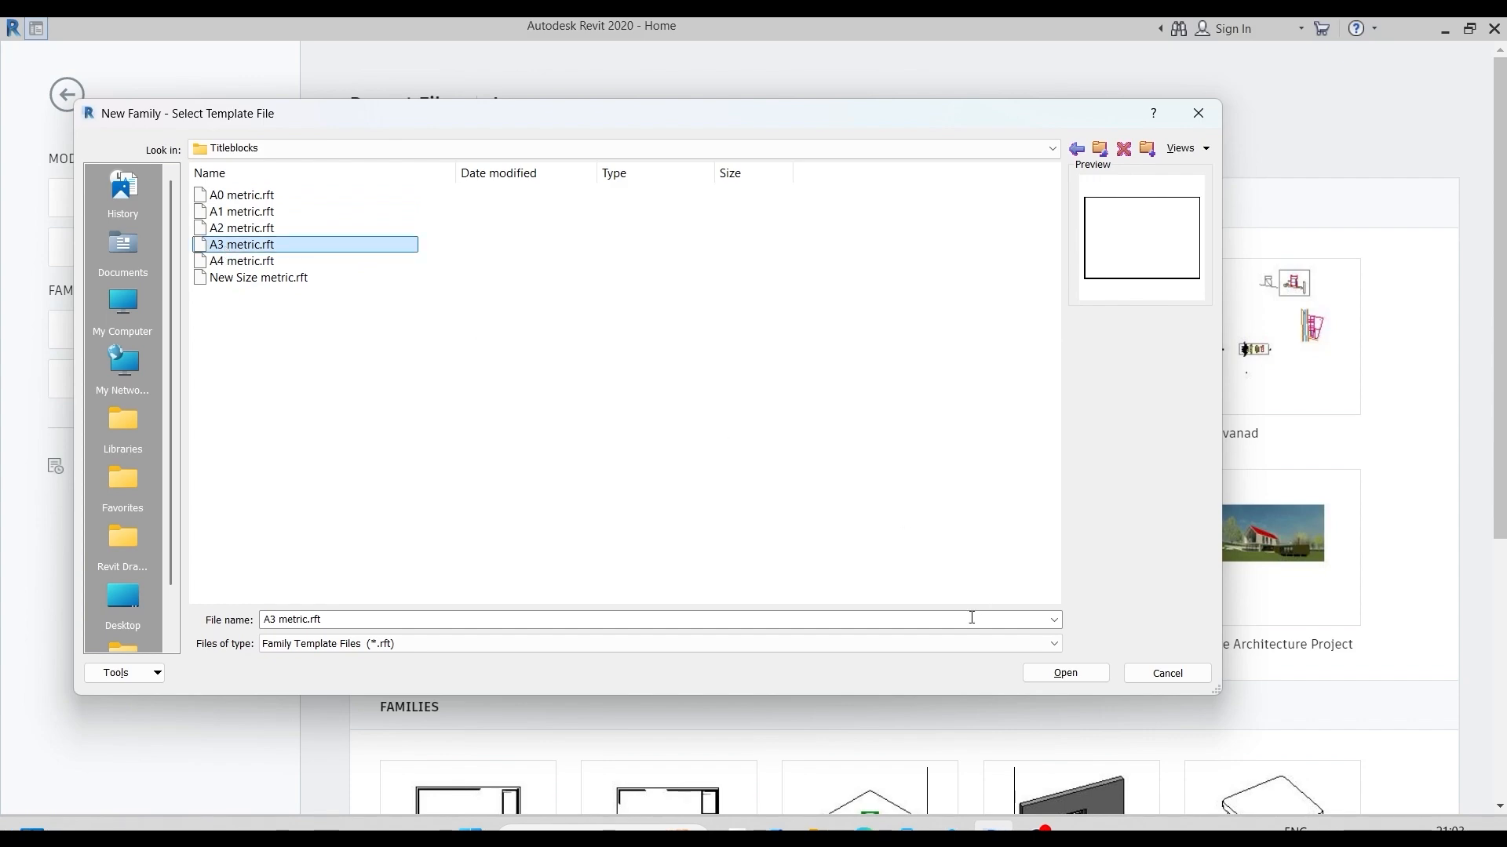
left_click(1066, 673)
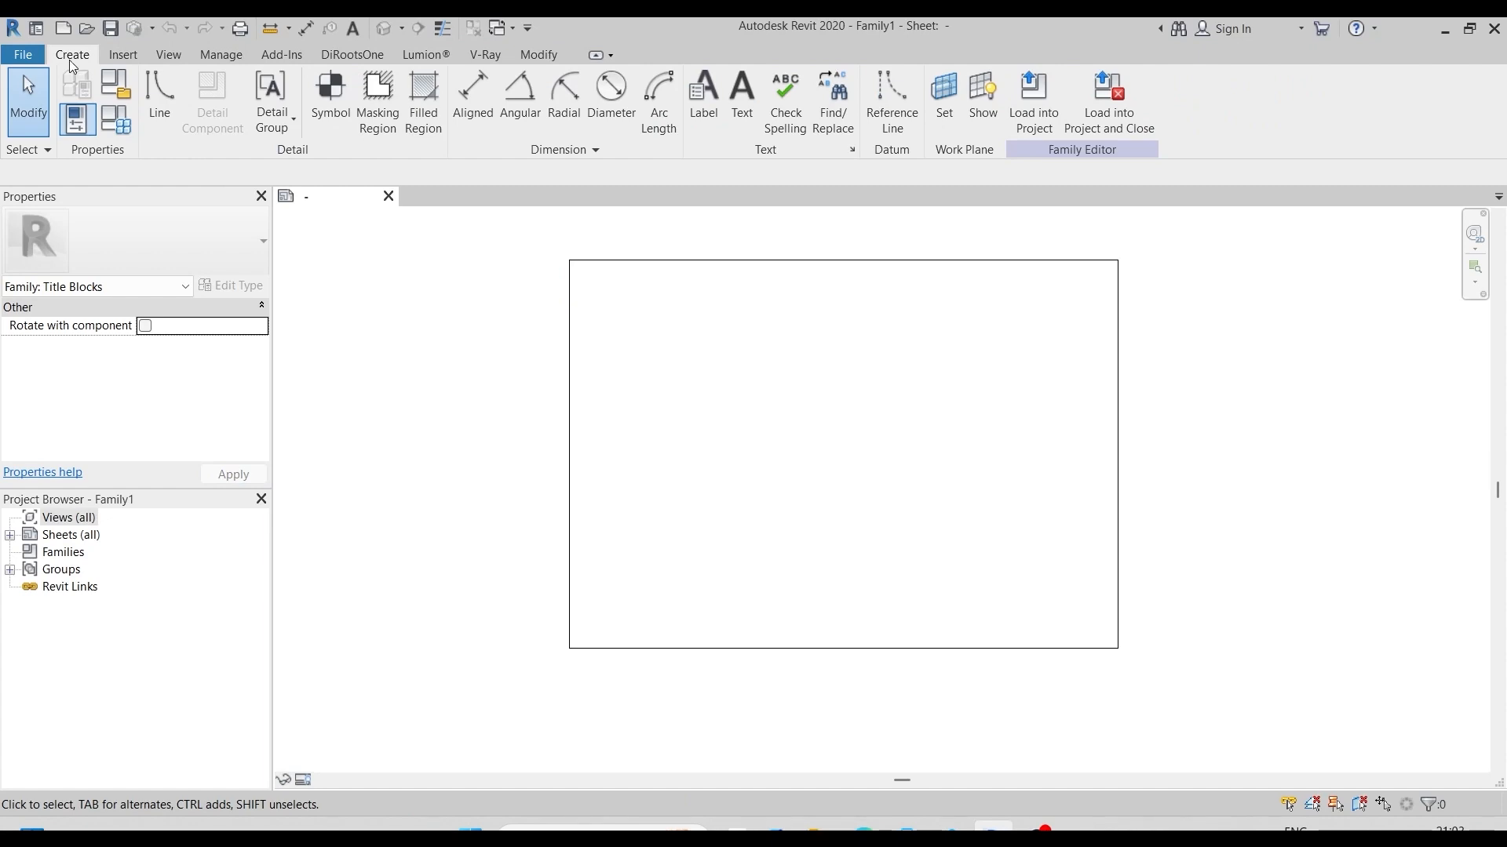
Step: Draw a rectangular border inside the A3 sheet outline, using the outline's opposite corners with an offset of -10
left_click(161, 95)
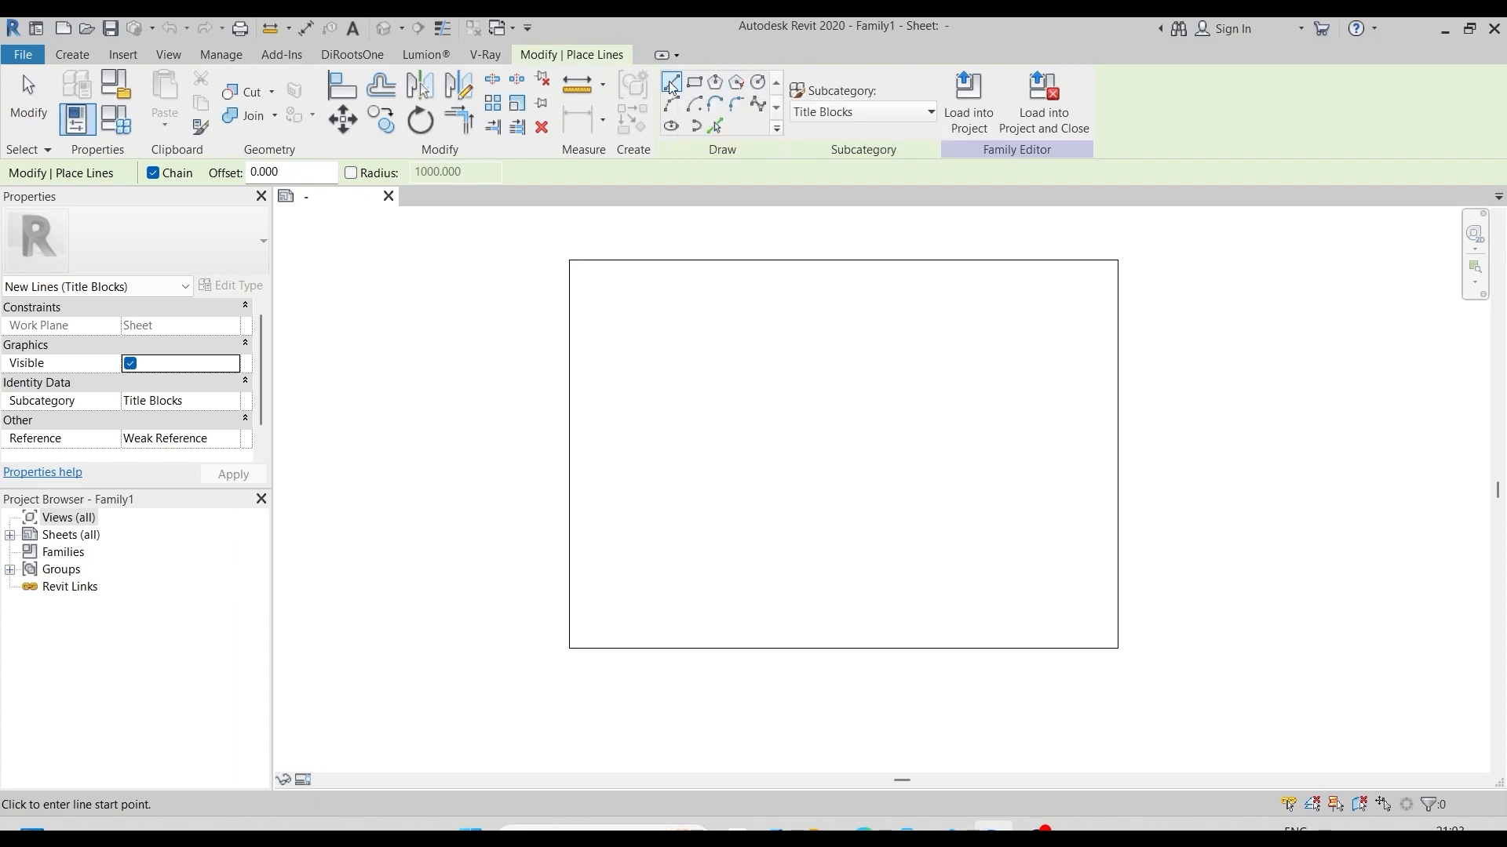
left_click(694, 84)
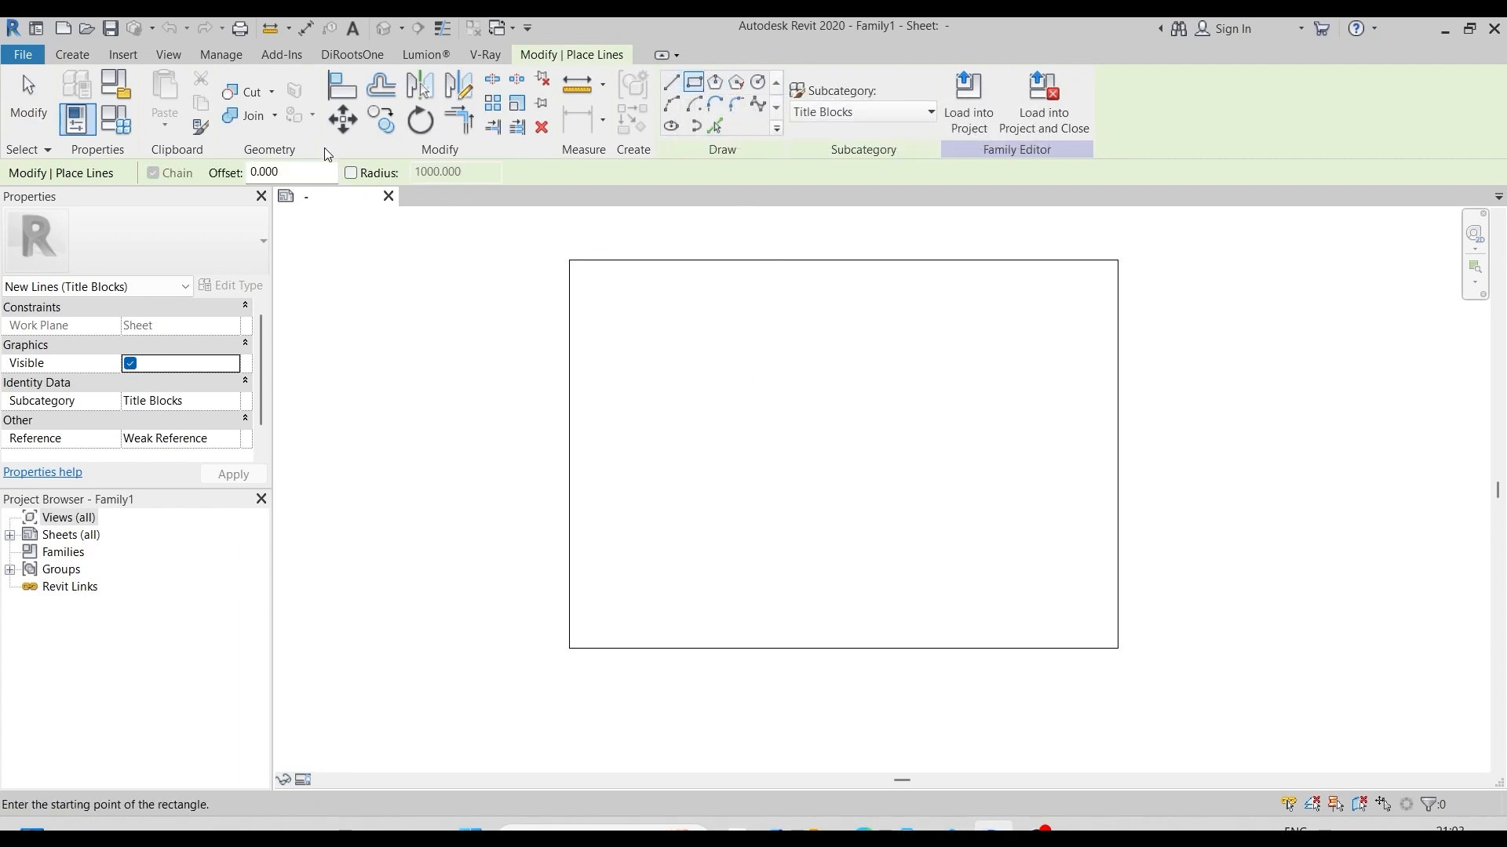
left_click_drag(289, 174, 248, 174)
type("-10")
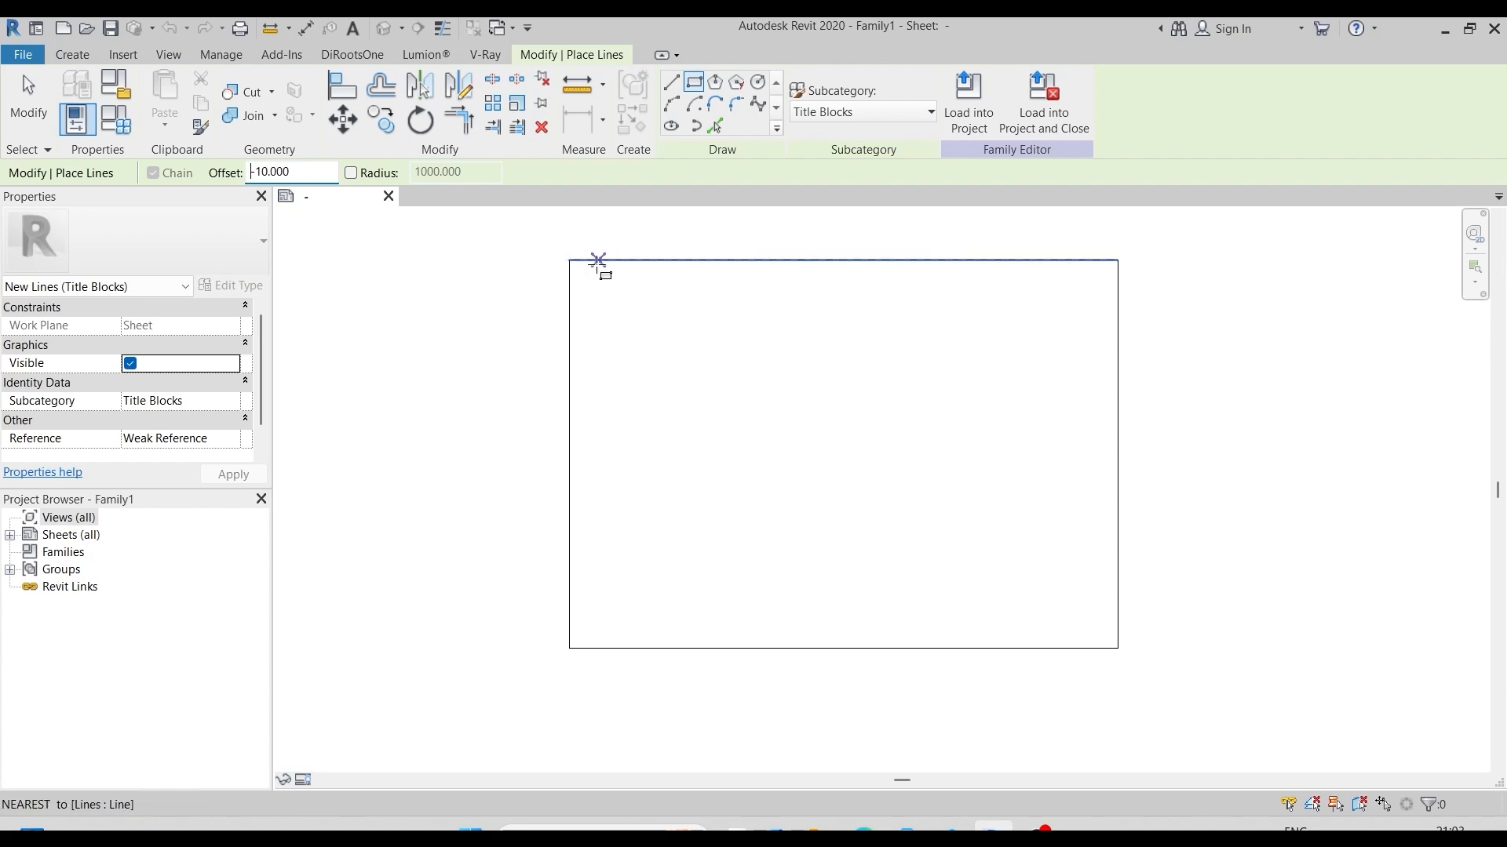
left_click(570, 260)
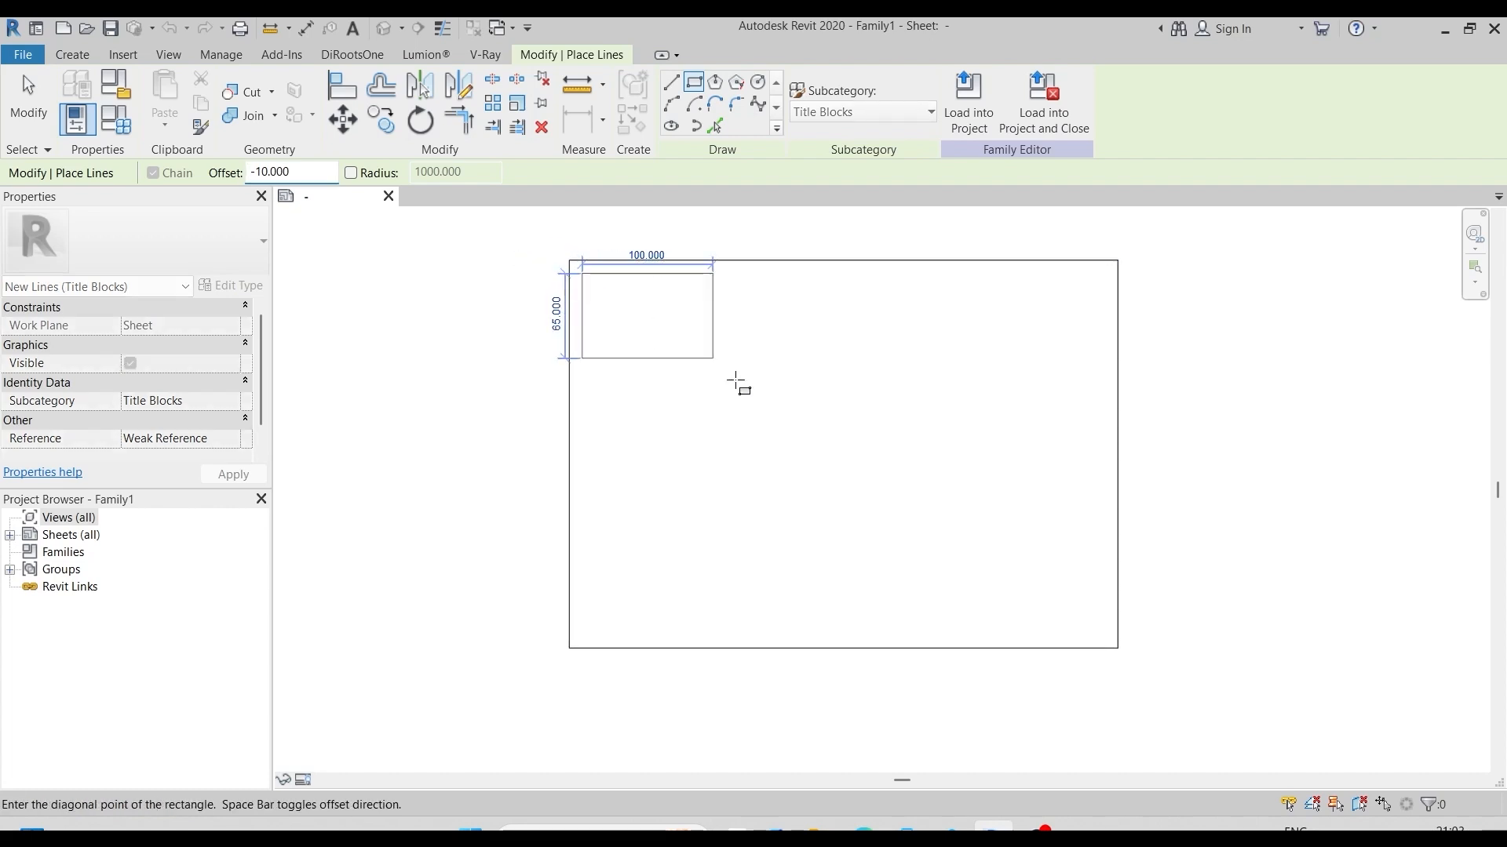
left_click(1118, 648)
key("Escape")
key("Escape")
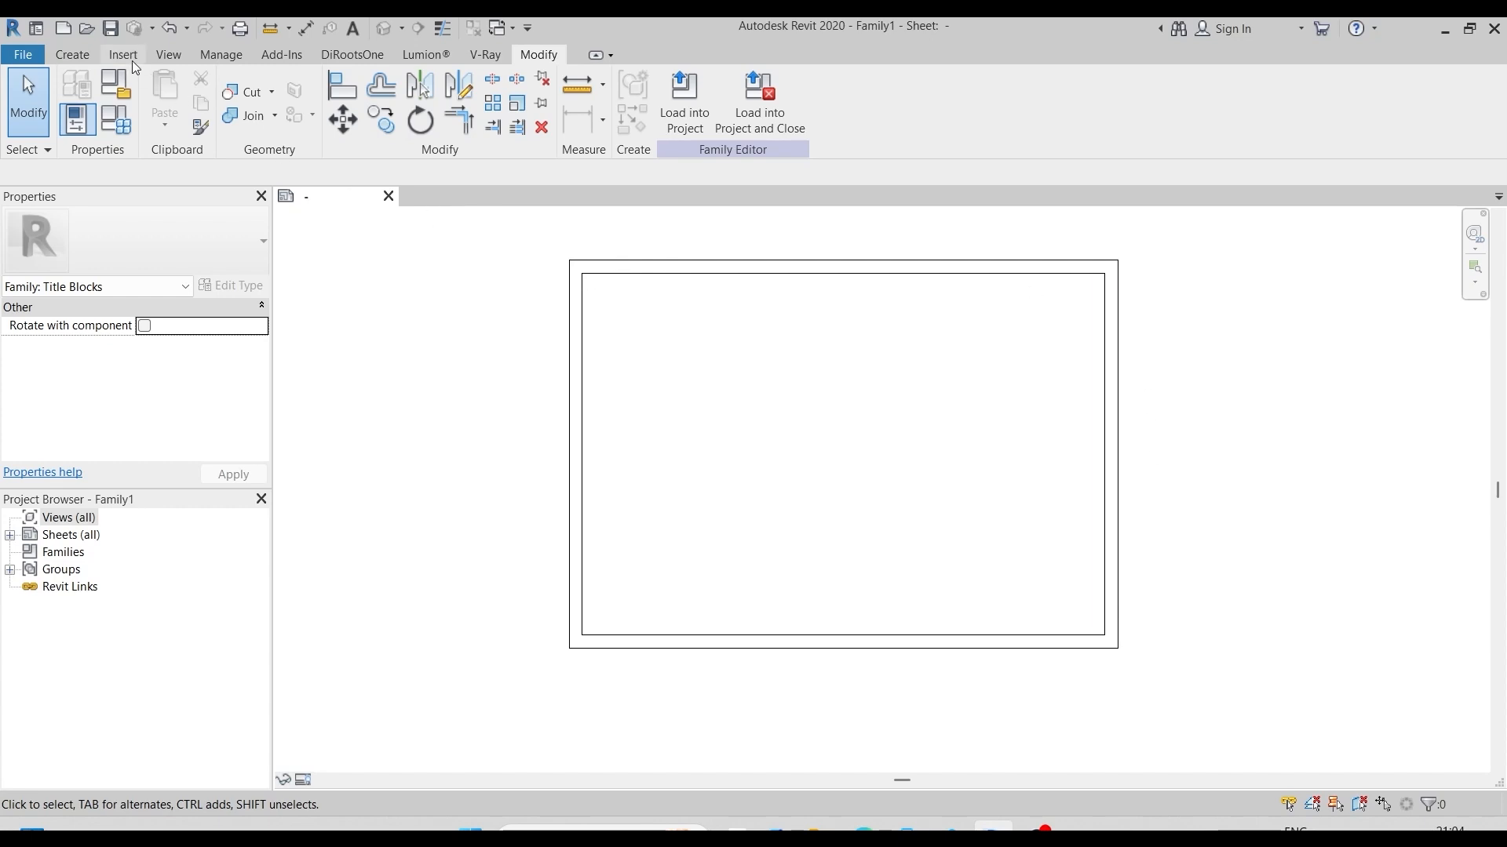
Step: Draw a vertical line down from the inner border's upper edge and set its distance from the right border line to 60 mm
left_click(70, 55)
left_click(159, 102)
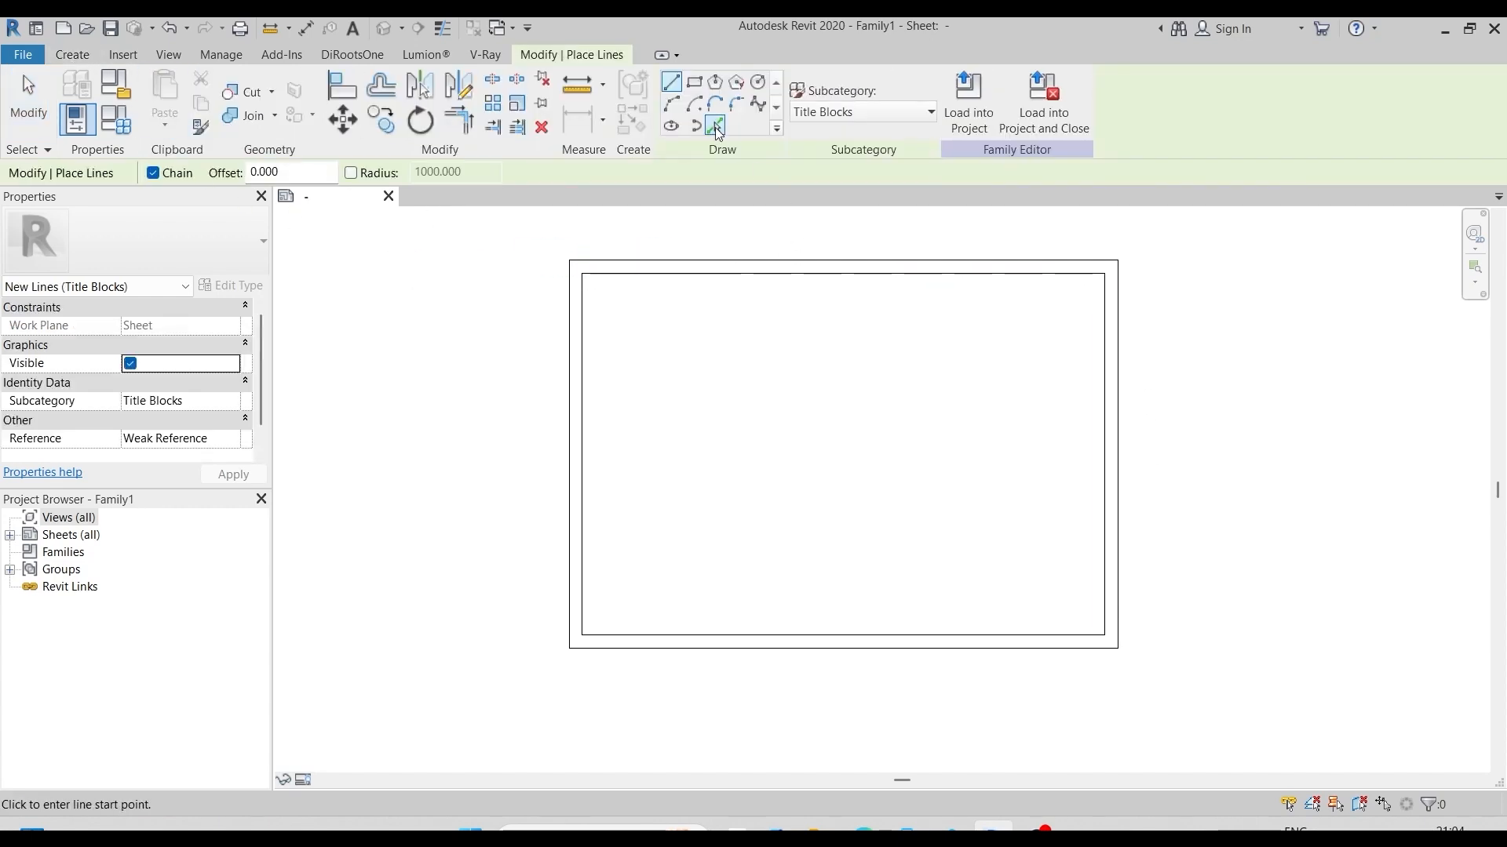
left_click(994, 274)
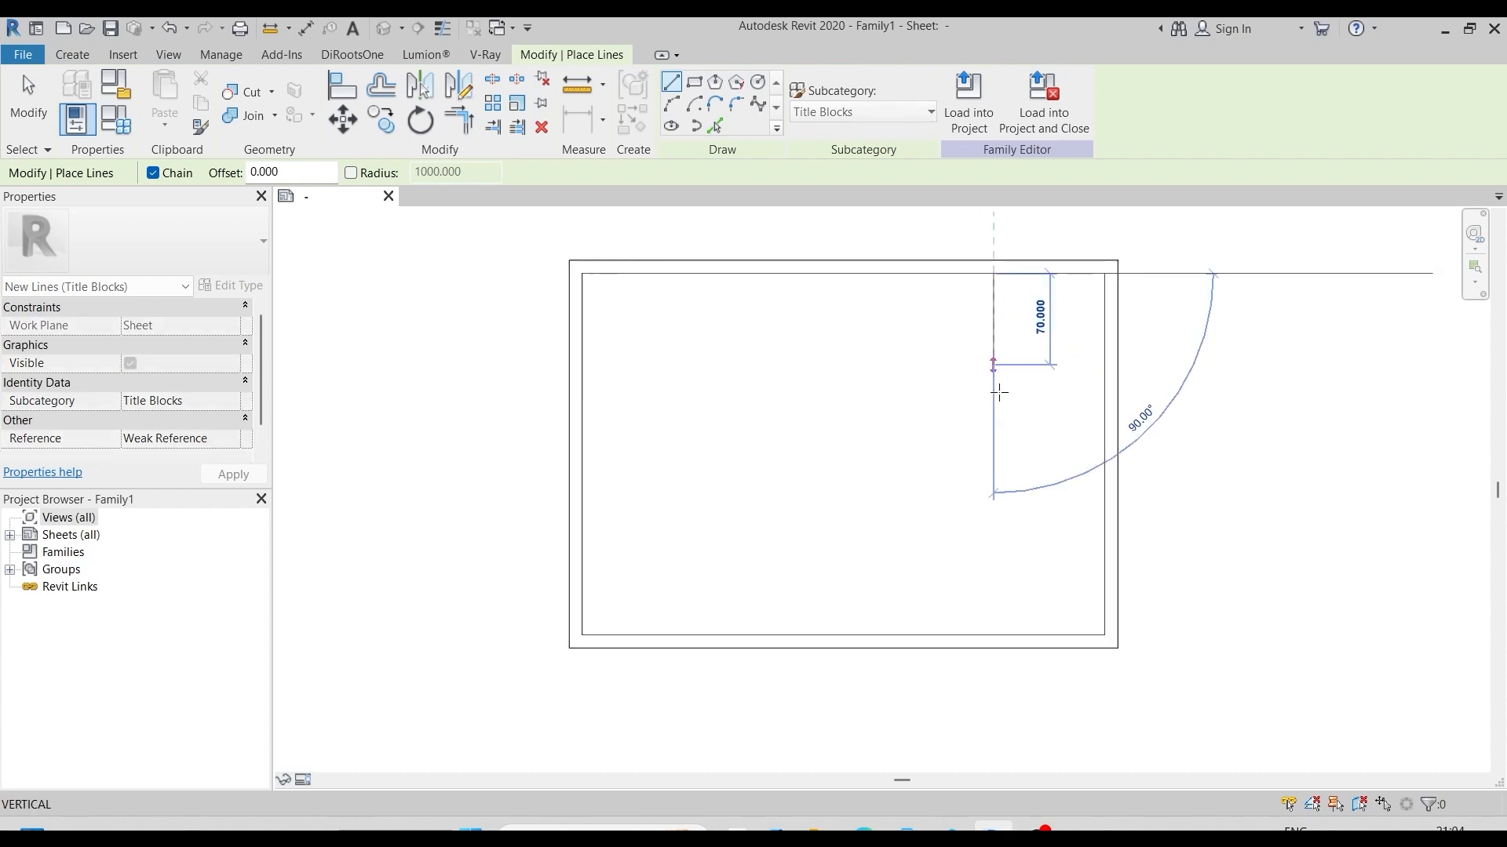
left_click(995, 614)
key("Escape")
scroll(1021, 259, "up", 3)
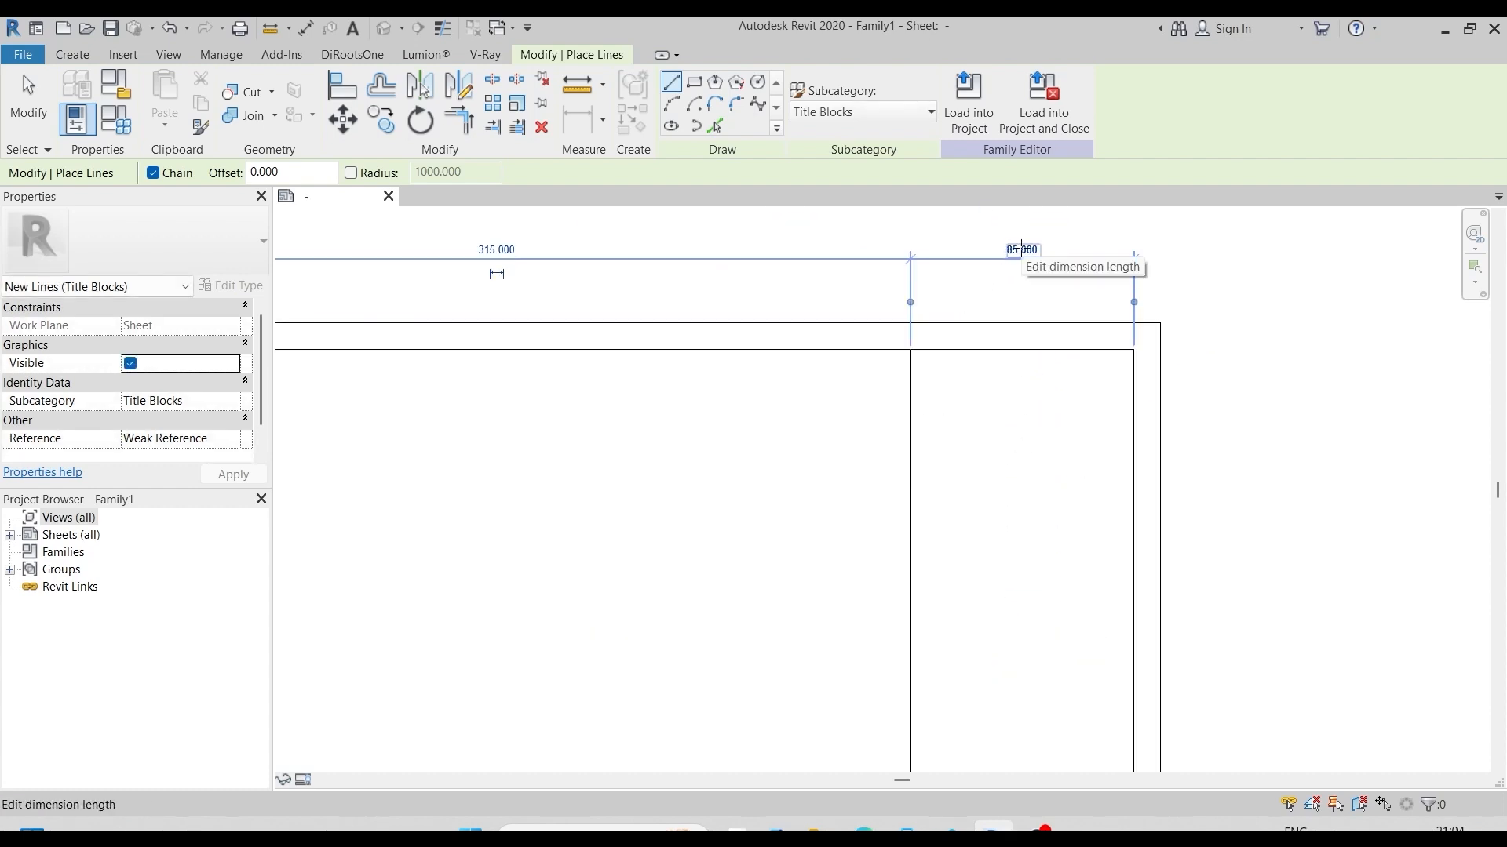
left_click(1022, 250)
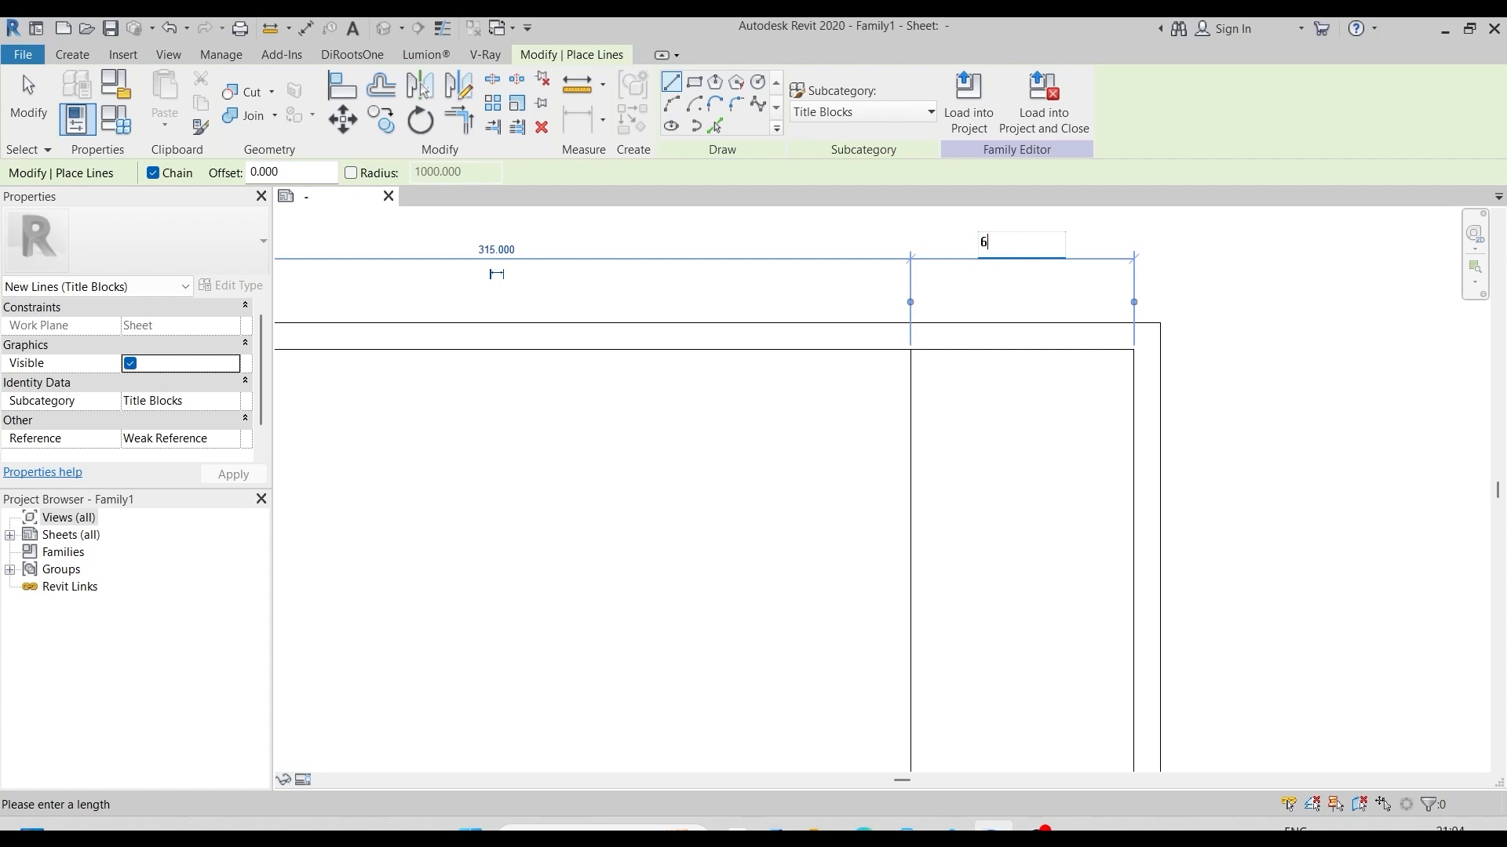
key("Return")
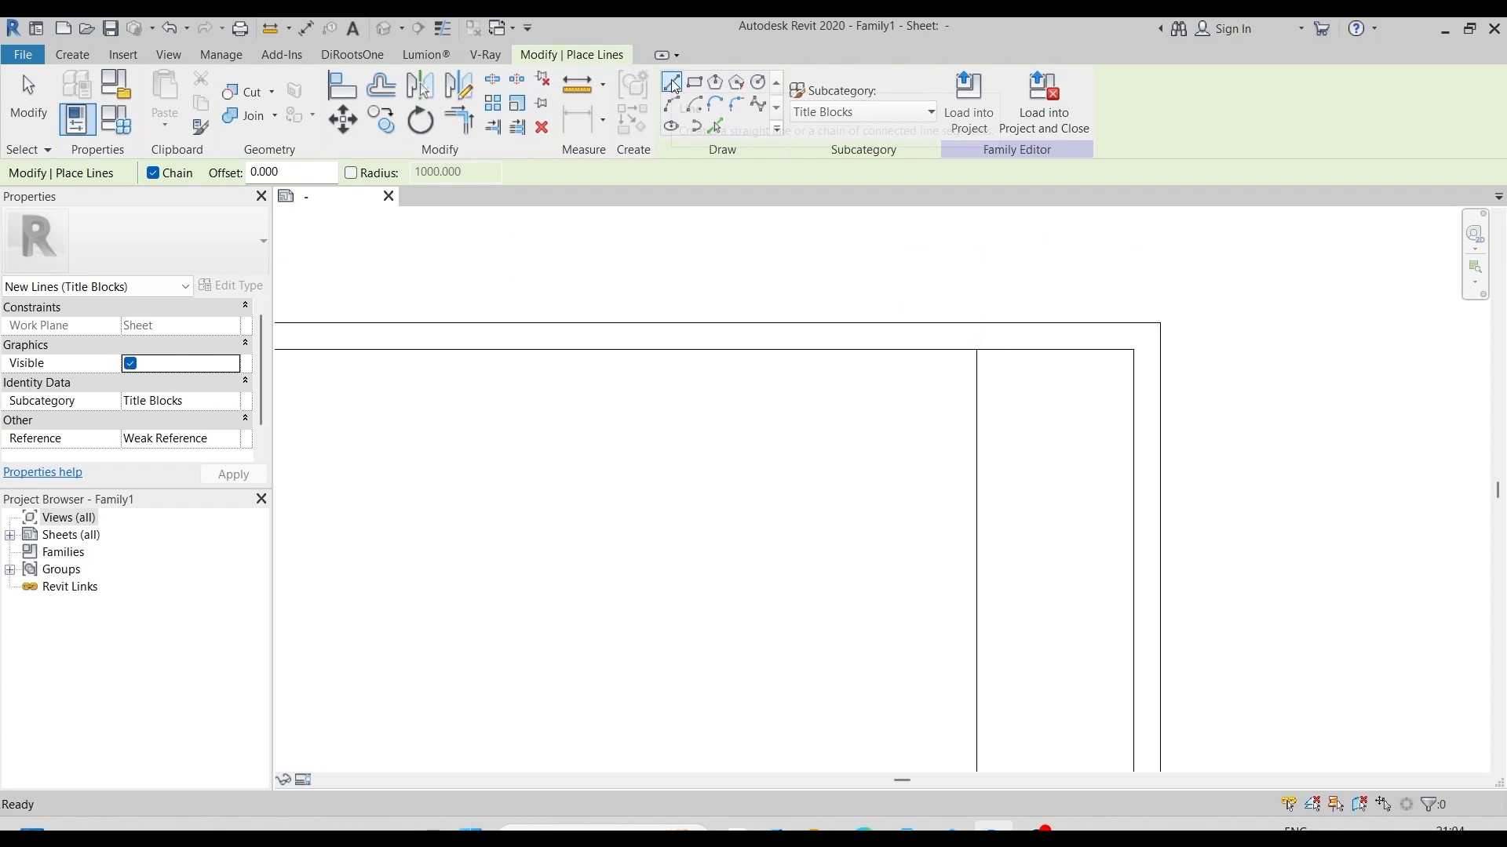
Step: Draw a horizontal line across the right-hand column and set its distance from the inner border's upper edge to 100 mm
left_click(977, 572)
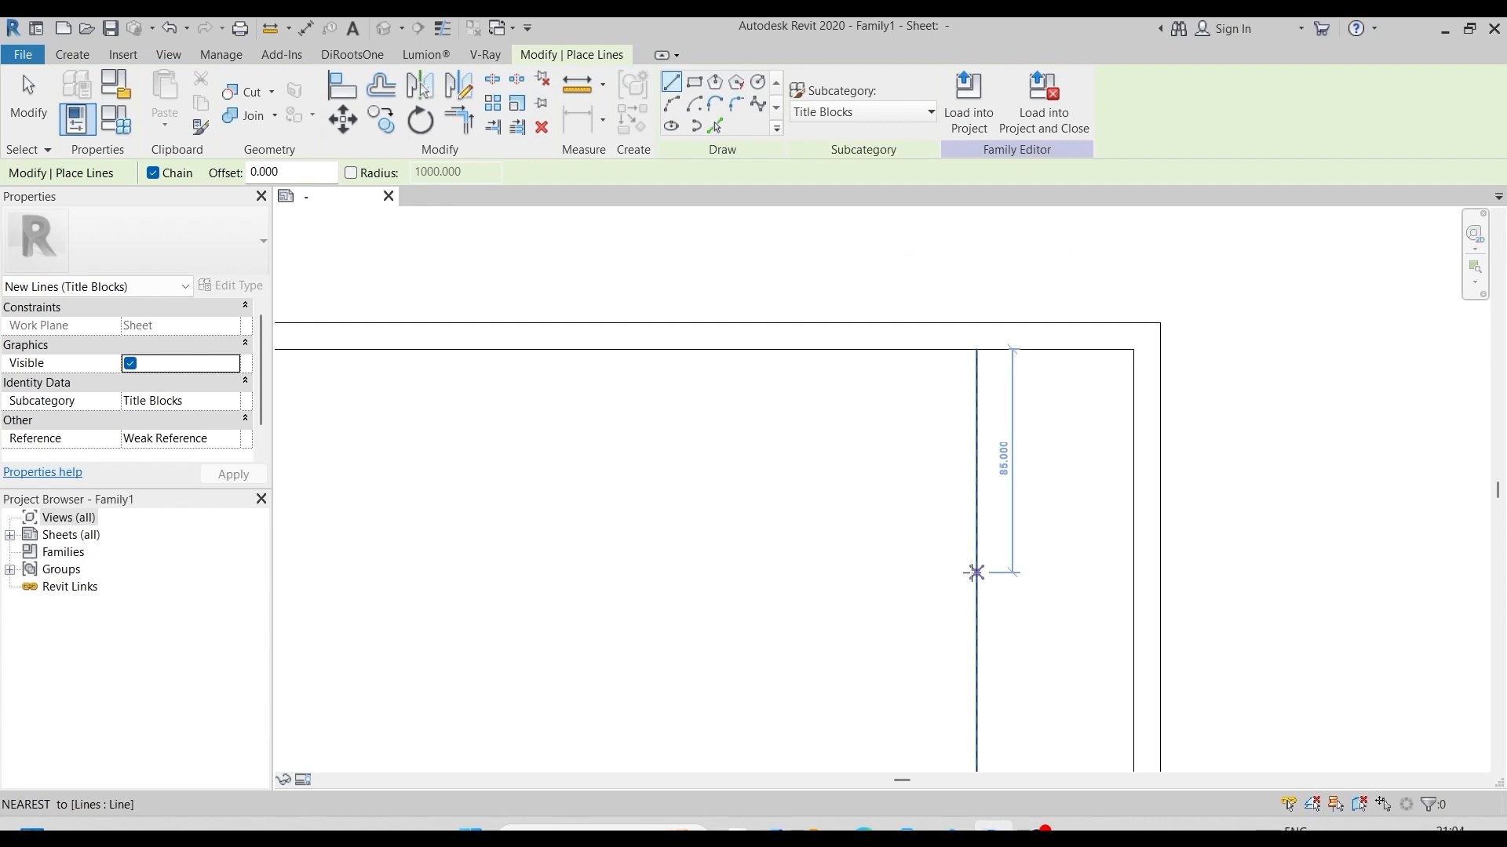
left_click(1133, 572)
scroll(932, 505, "up", 4)
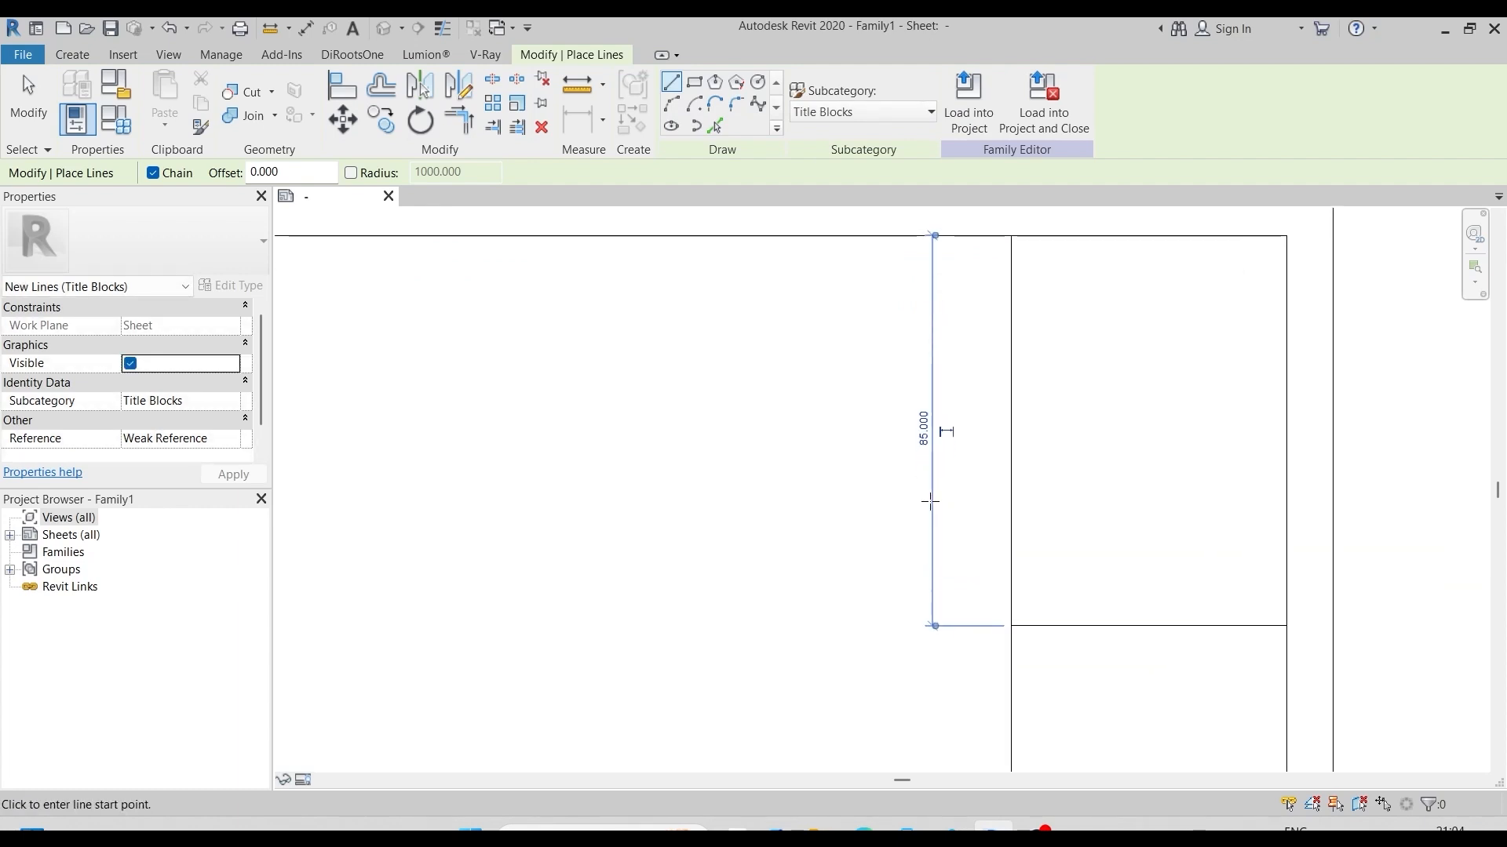
left_click(924, 420)
key("Return")
scroll(766, 264, "down", 3)
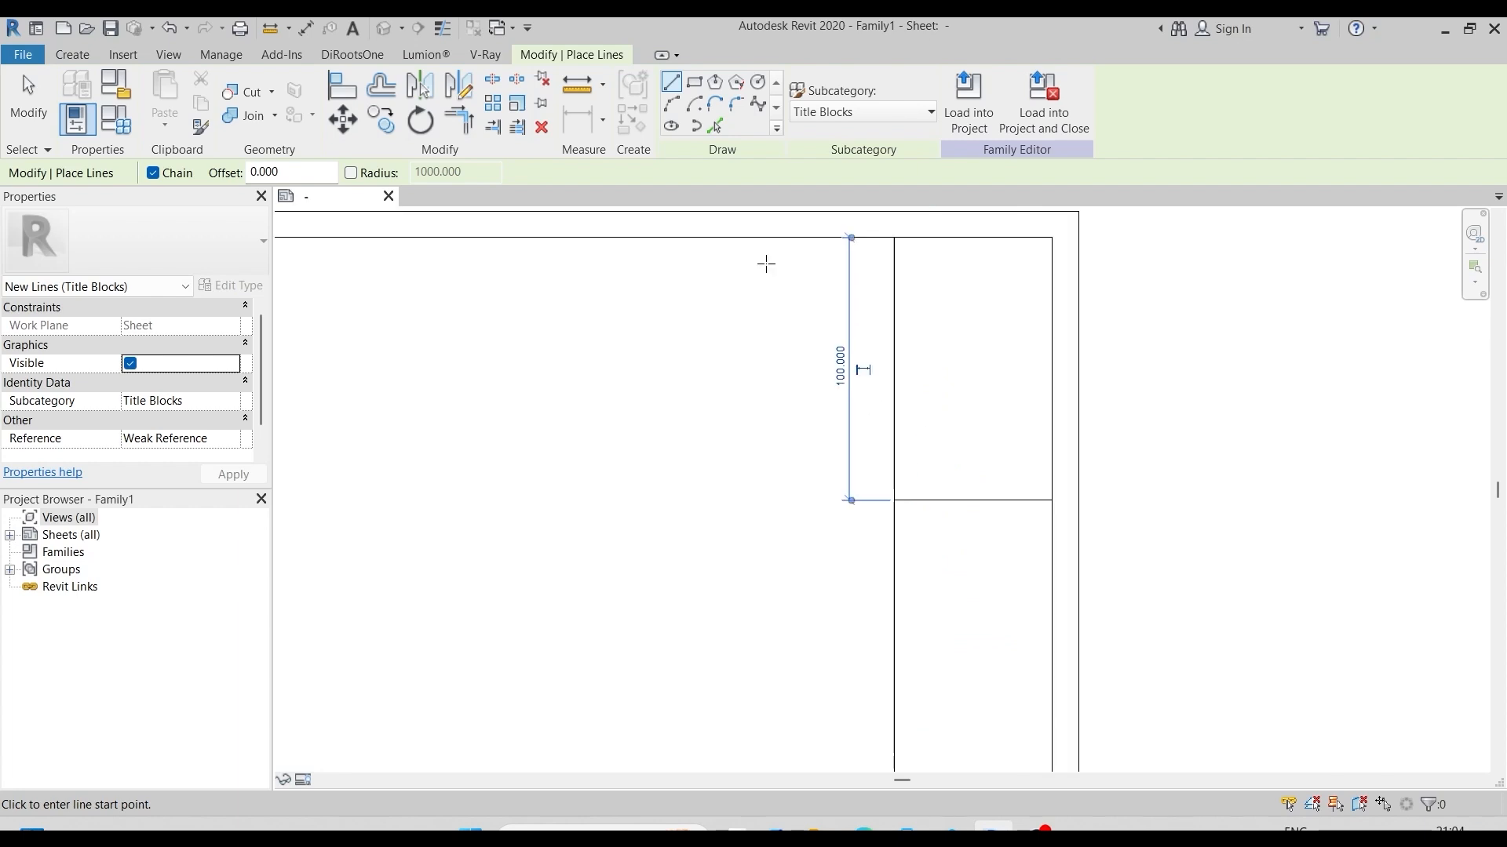
key("Escape")
Step: Offset the column's horizontal line downward in 25 mm steps to make six more dividers down to the last cell
left_click(378, 88)
left_click_drag(271, 171, 179, 173)
left_click(973, 503)
scroll(973, 502, "down", 1)
scroll(987, 535, "up", 1)
left_click(937, 471)
scroll(926, 534, "down", 2)
left_click(905, 599)
scroll(958, 598, "down", 2)
key("Escape")
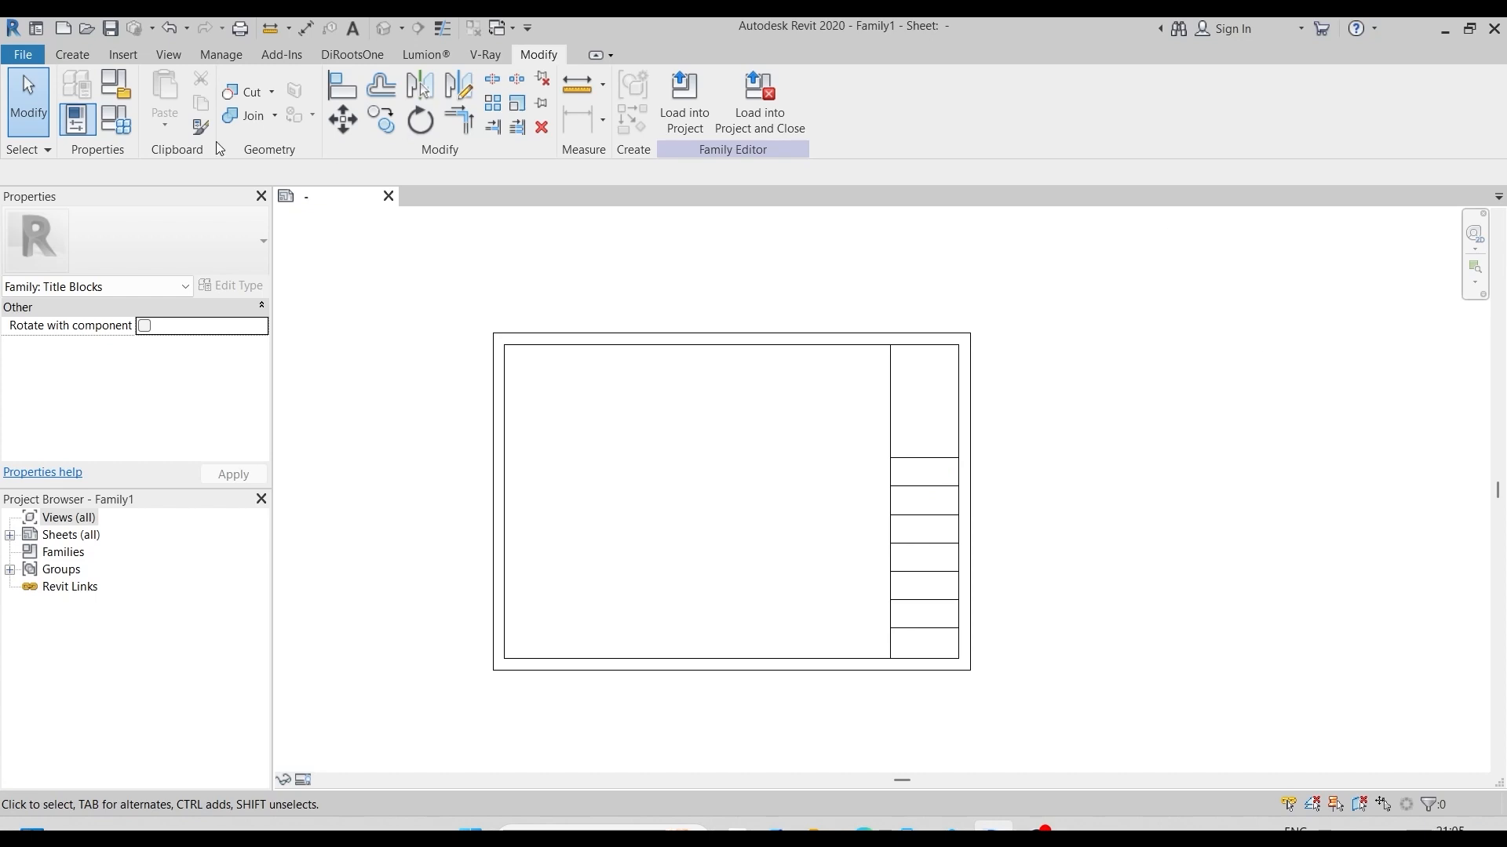
Step: Draw a rectangle inside the column's uppermost cell from corner to corner with an offset of -2.5
left_click(69, 55)
left_click(153, 93)
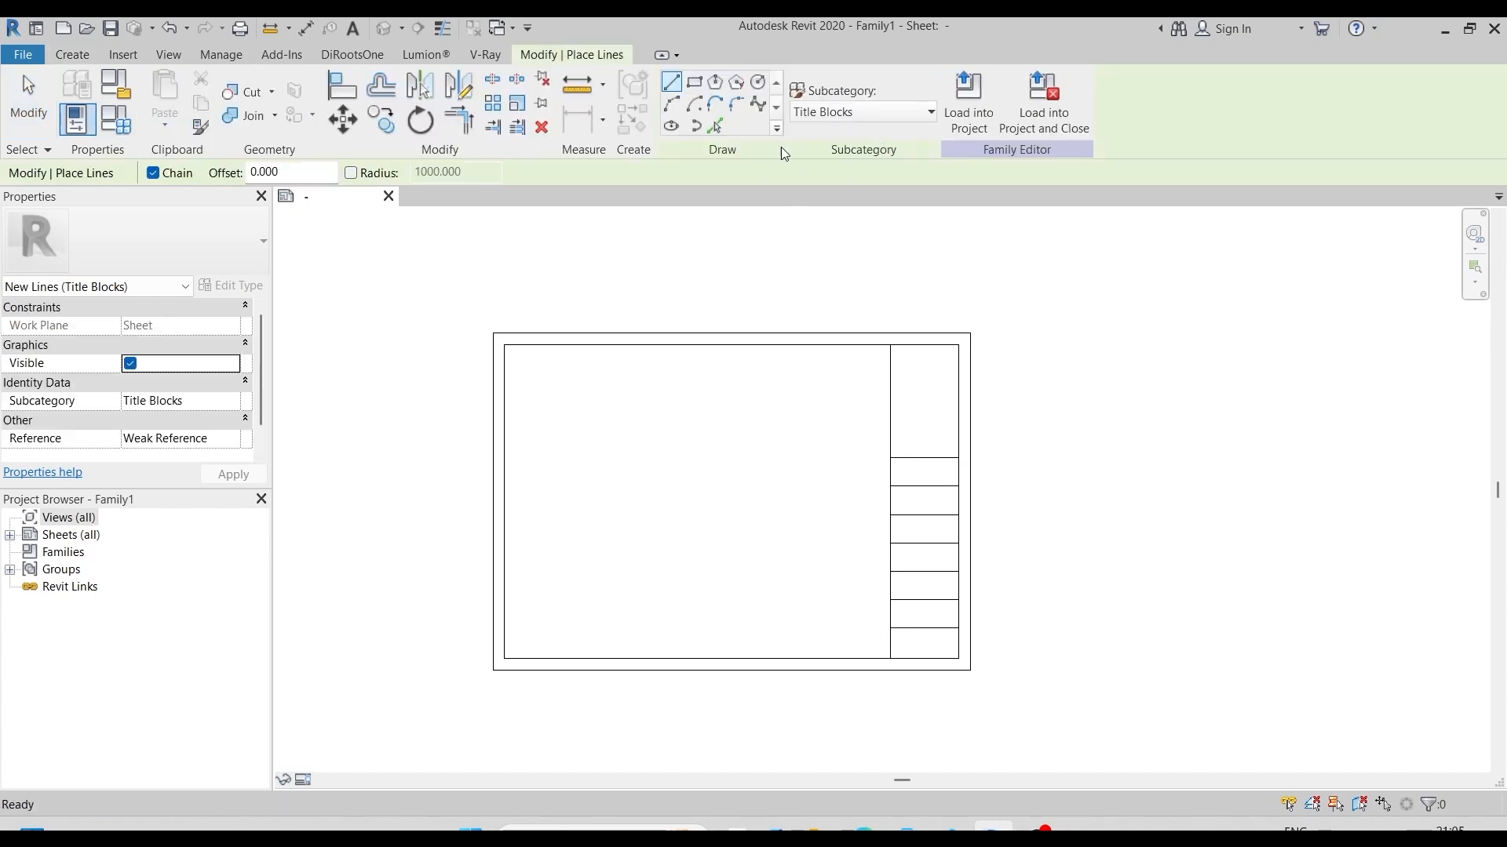
left_click(696, 86)
left_click(235, 171)
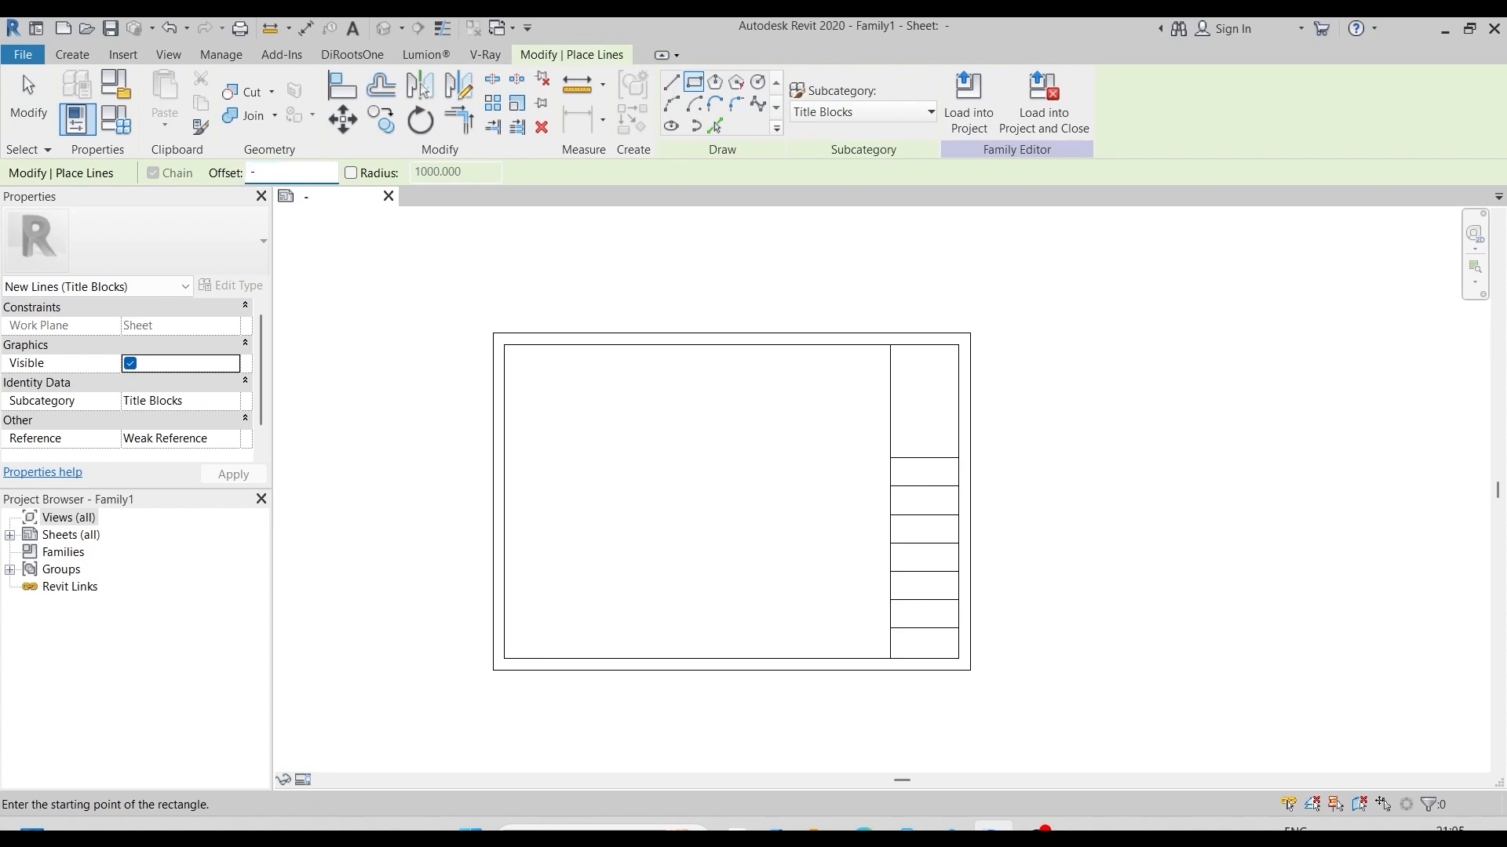
type("-2.5")
key("Return")
scroll(975, 420, "up", 2)
left_click(849, 312)
left_click(952, 485)
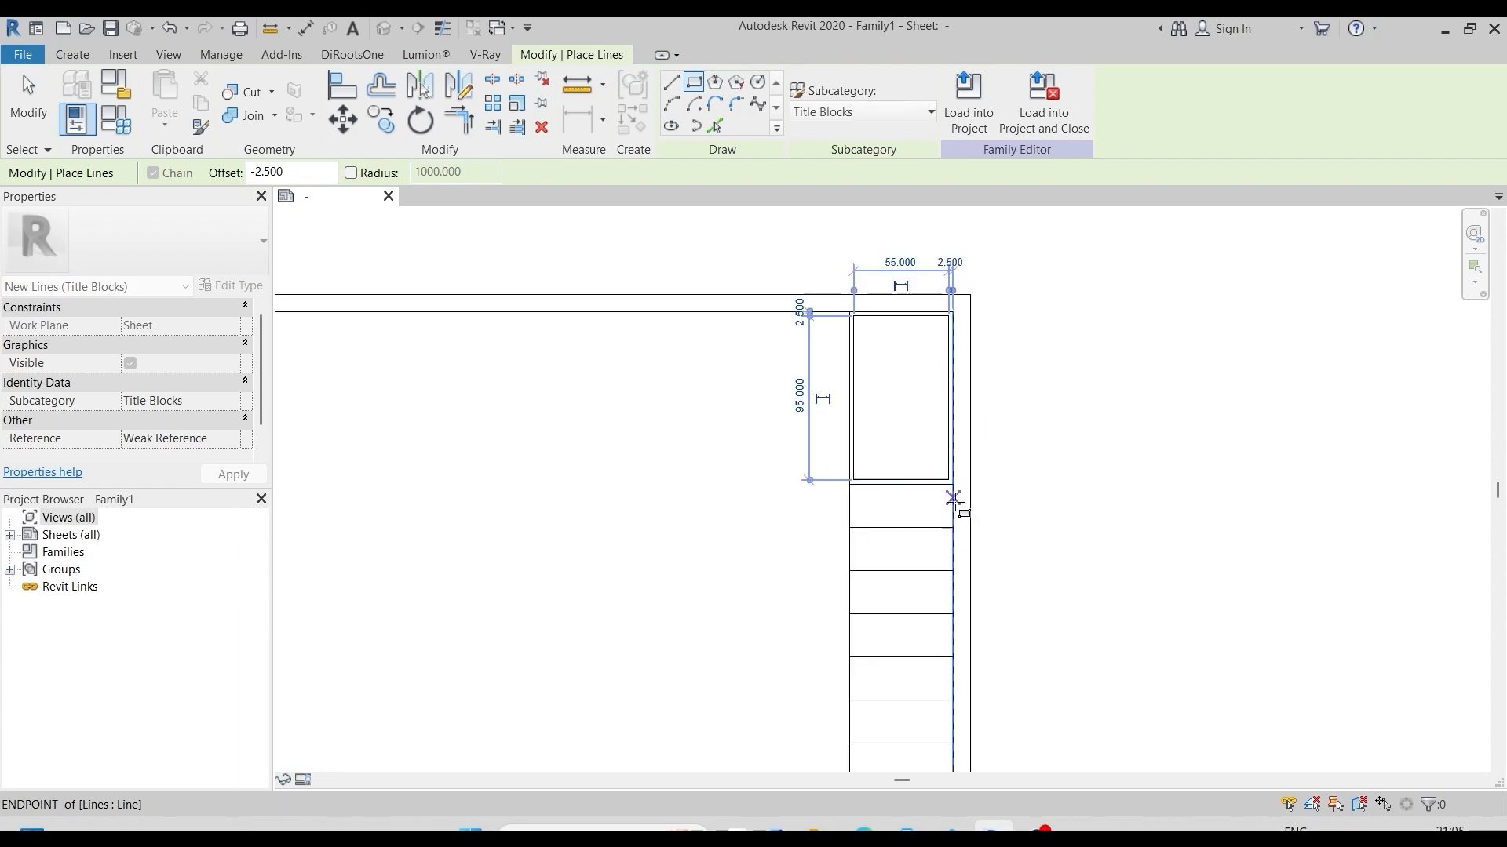
Step: Draw matching inset rectangles with the -2.5 offset in the seven remaining cells of the column
scroll(890, 510, "up", 2)
left_click(829, 472)
left_click(985, 537)
left_click(829, 537)
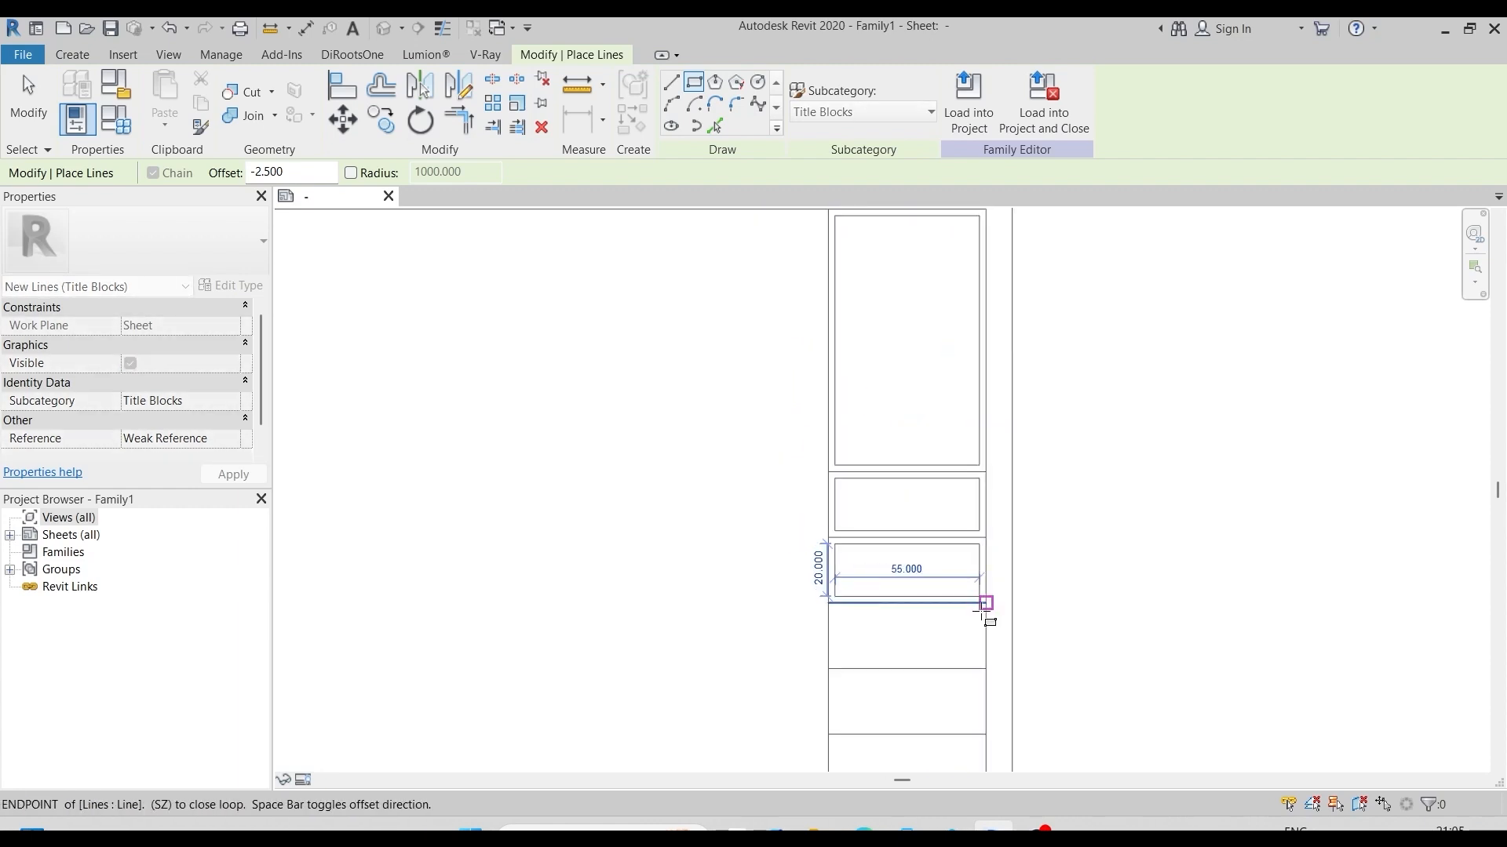
left_click(986, 603)
left_click(829, 602)
left_click(985, 669)
left_click(883, 591)
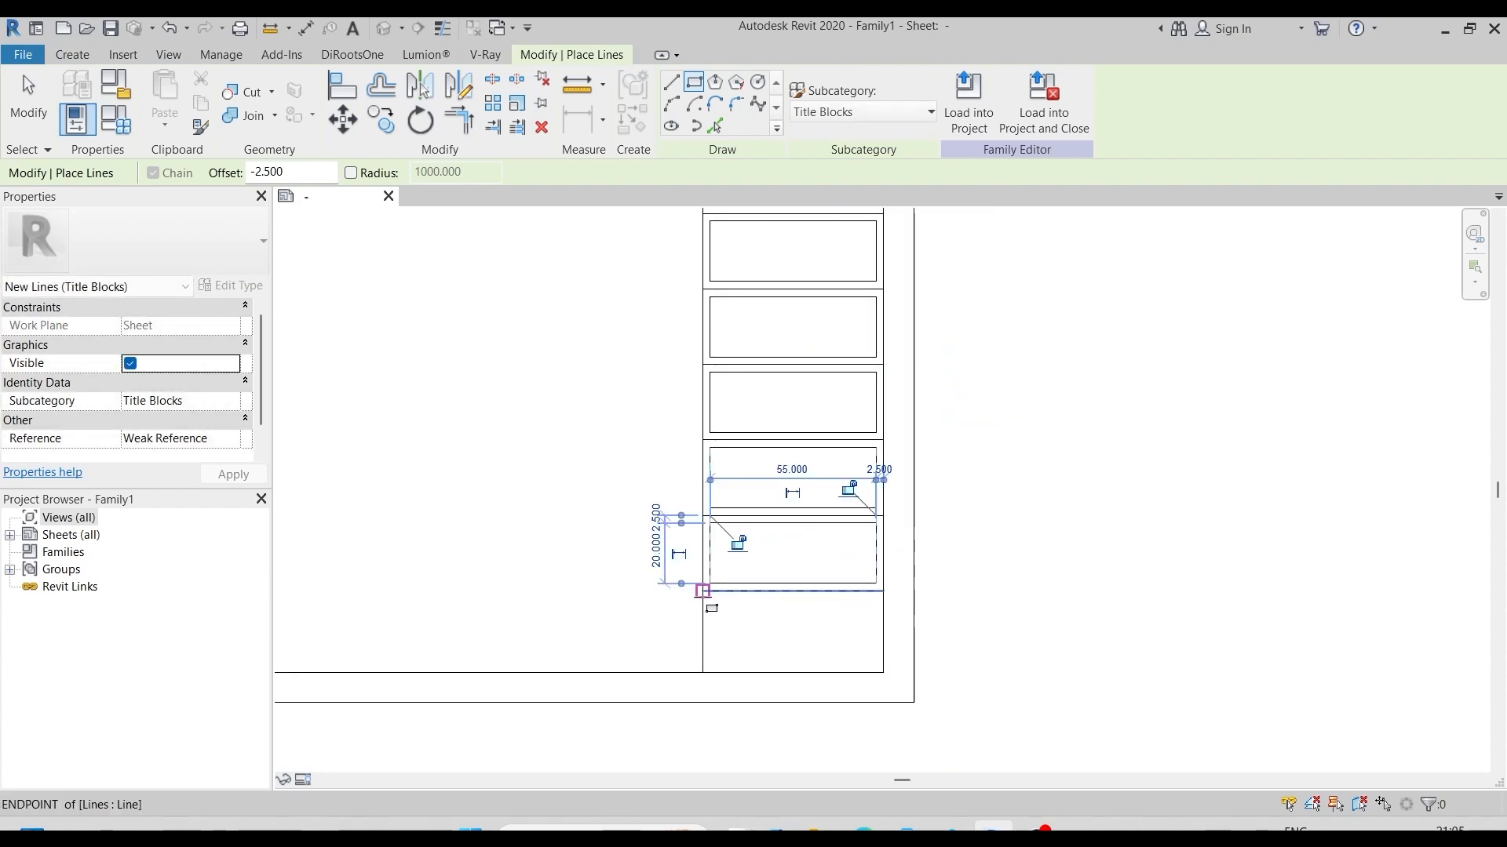
left_click(702, 591)
left_click(883, 673)
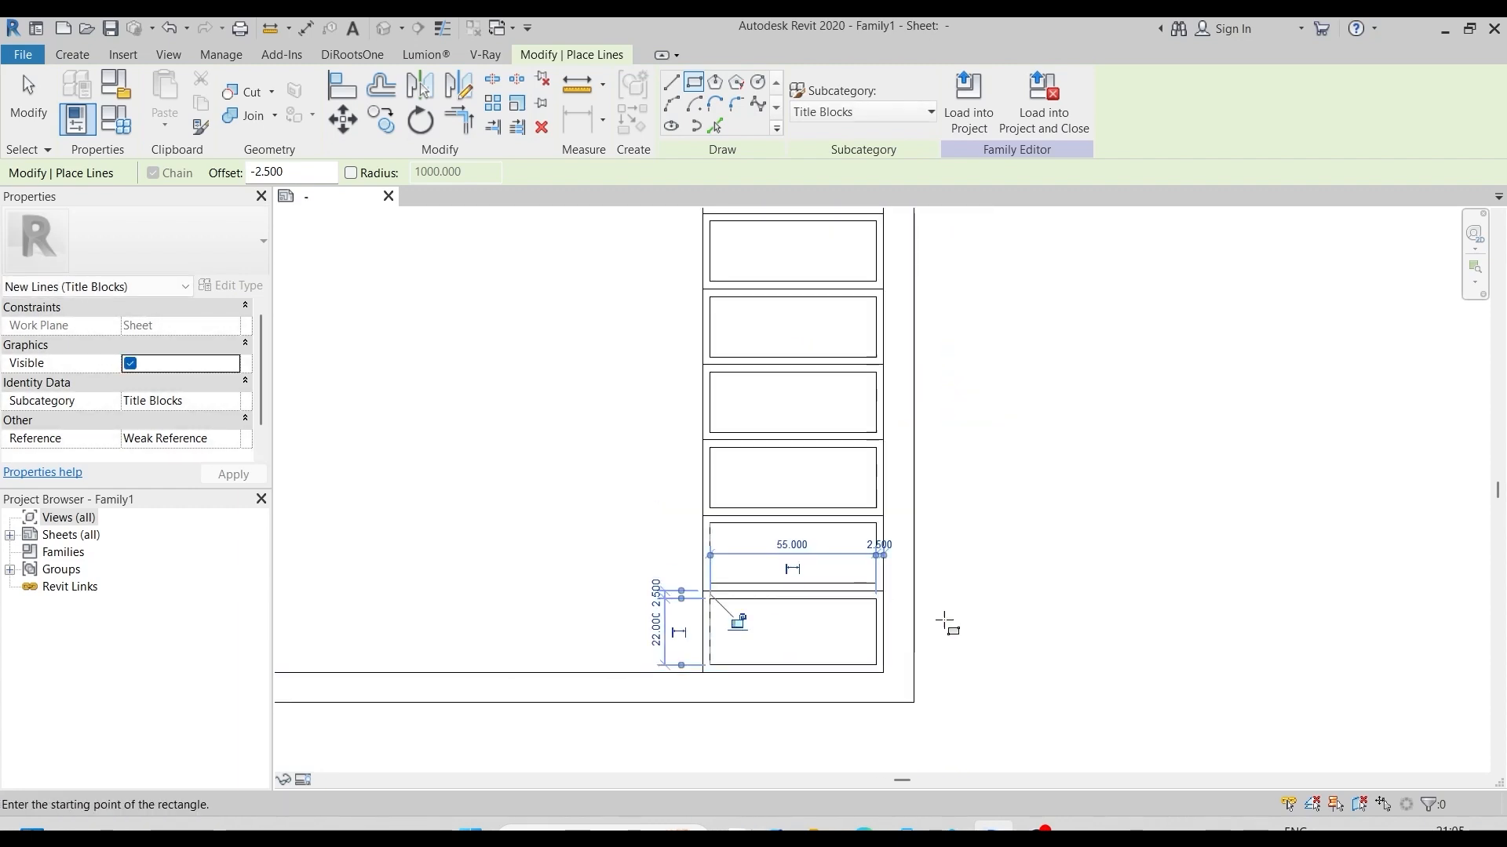
key("Escape")
key("Escape")
scroll(1075, 577, "down", 5)
Step: Start a filled region and sketch boundary lines from the inner border's upper-right corner, 150 mm to the left and another straight down
left_click(66, 57)
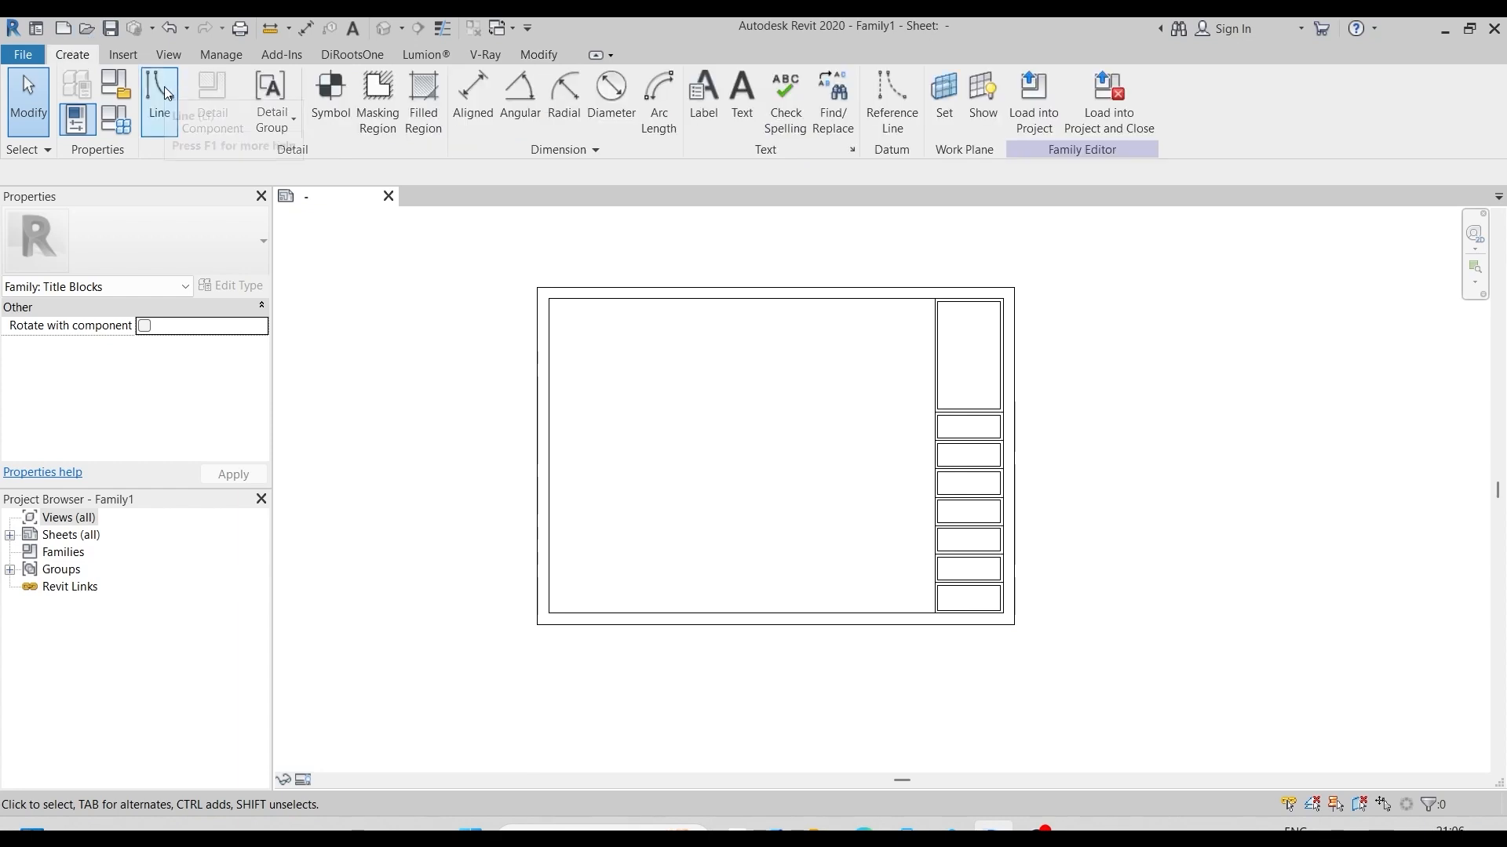
left_click(422, 91)
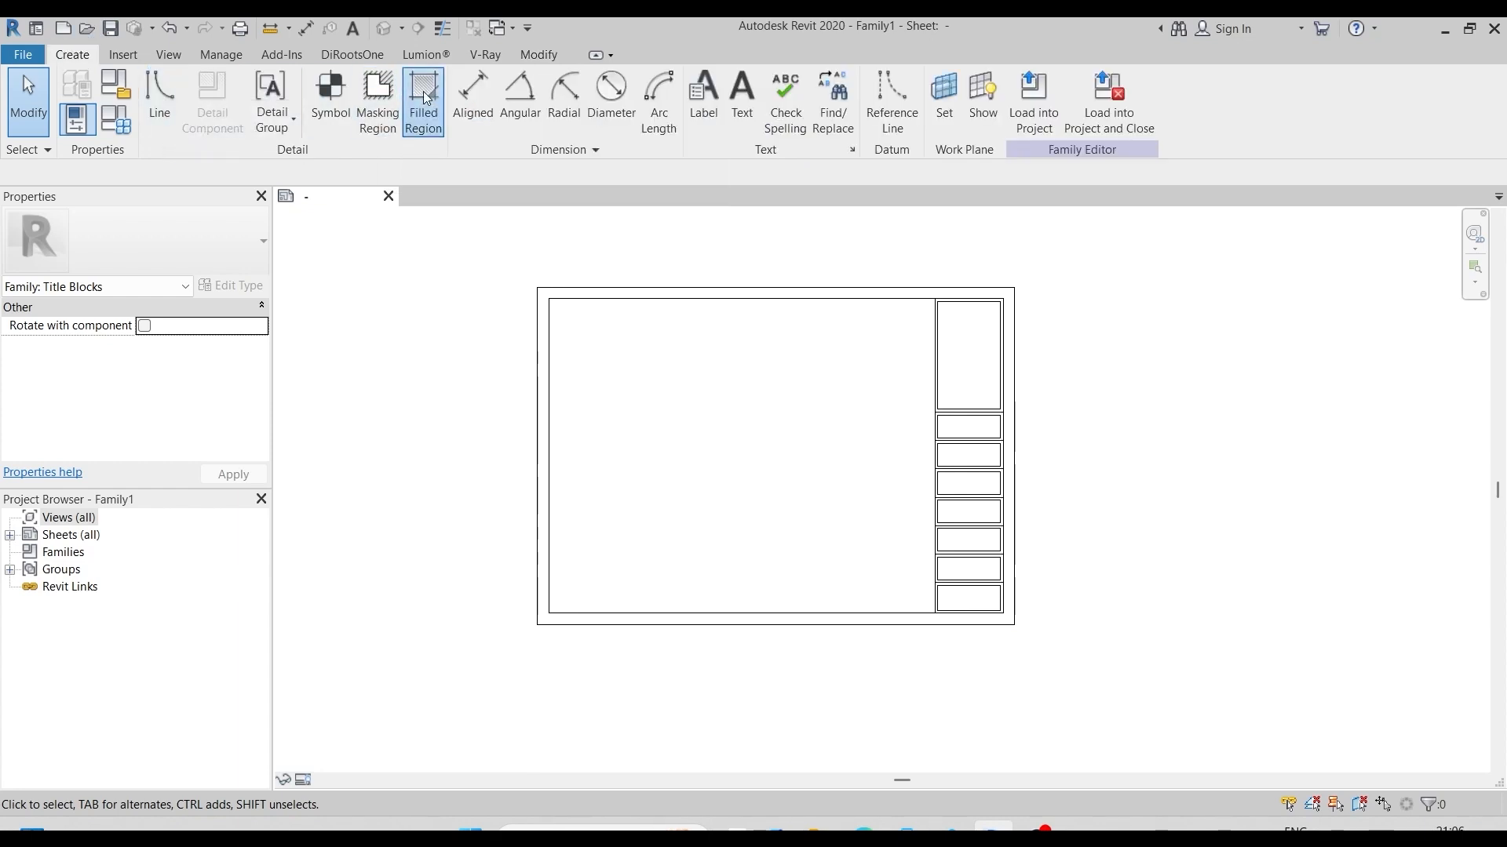
scroll(863, 297, "up", 5)
left_click(1242, 308)
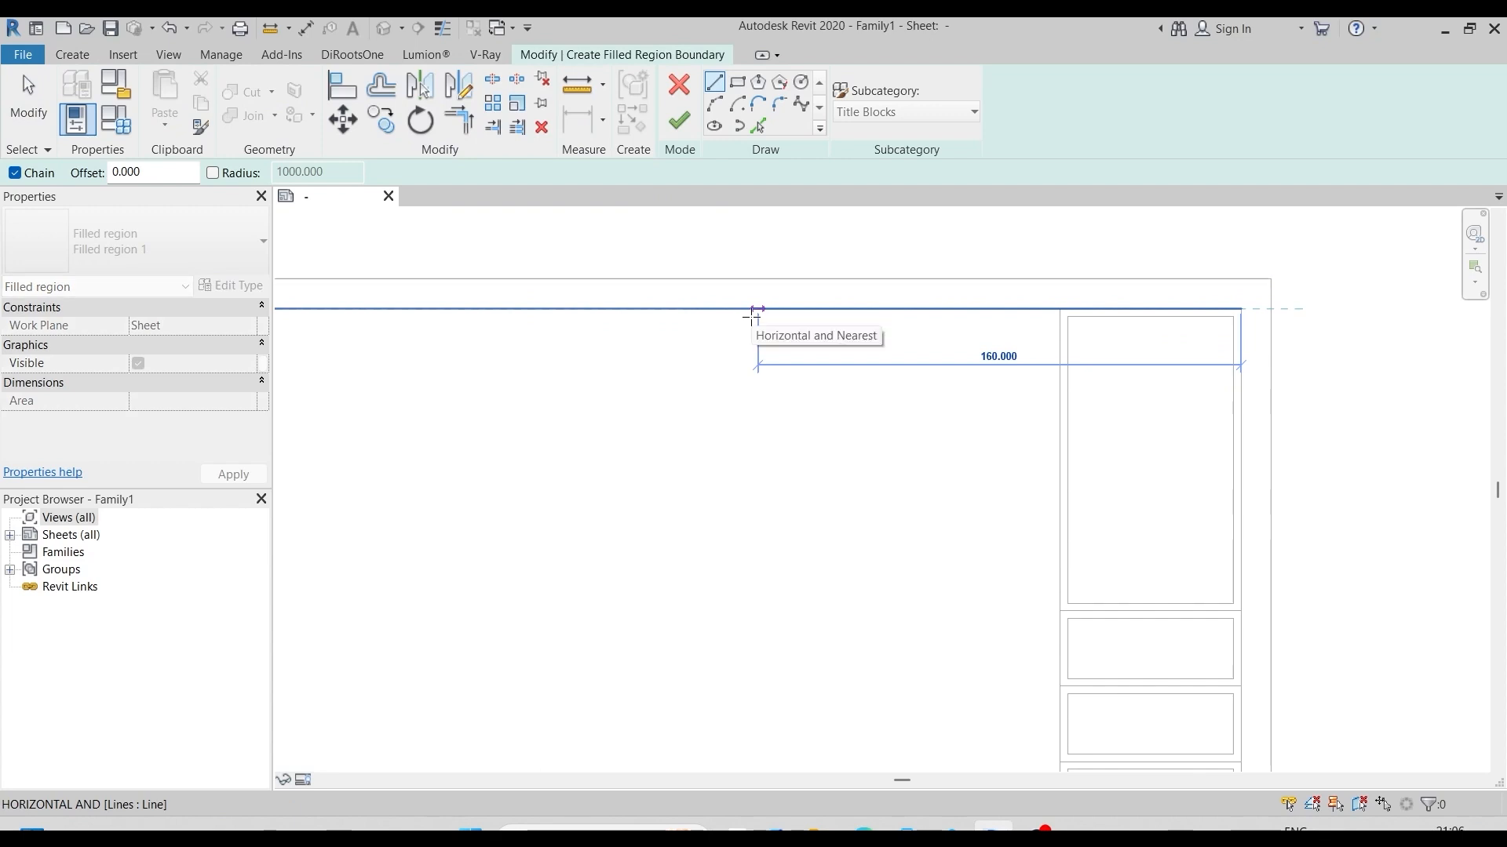
type("150")
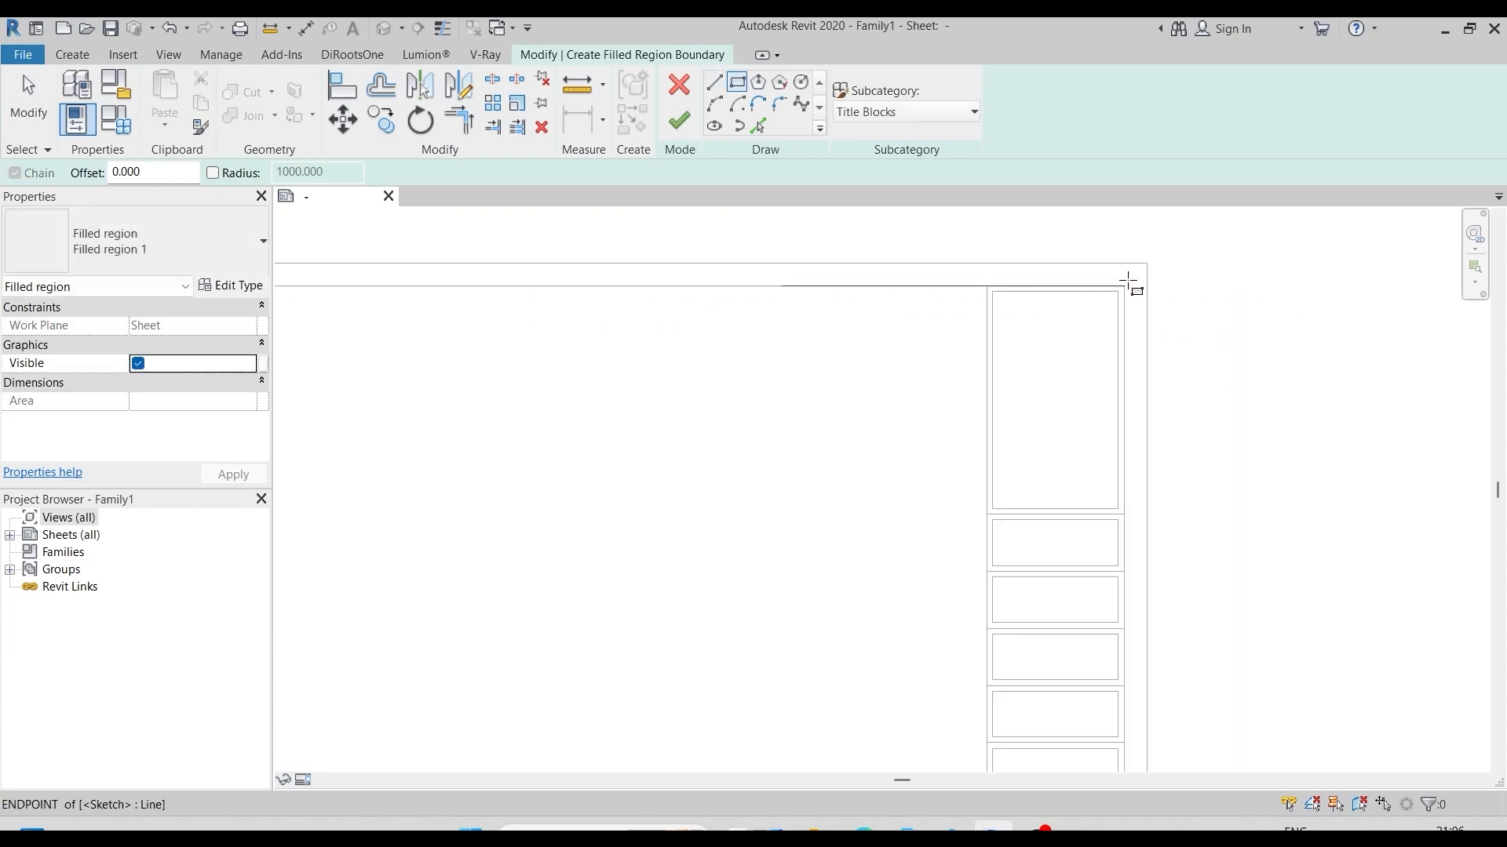
left_click(1123, 287)
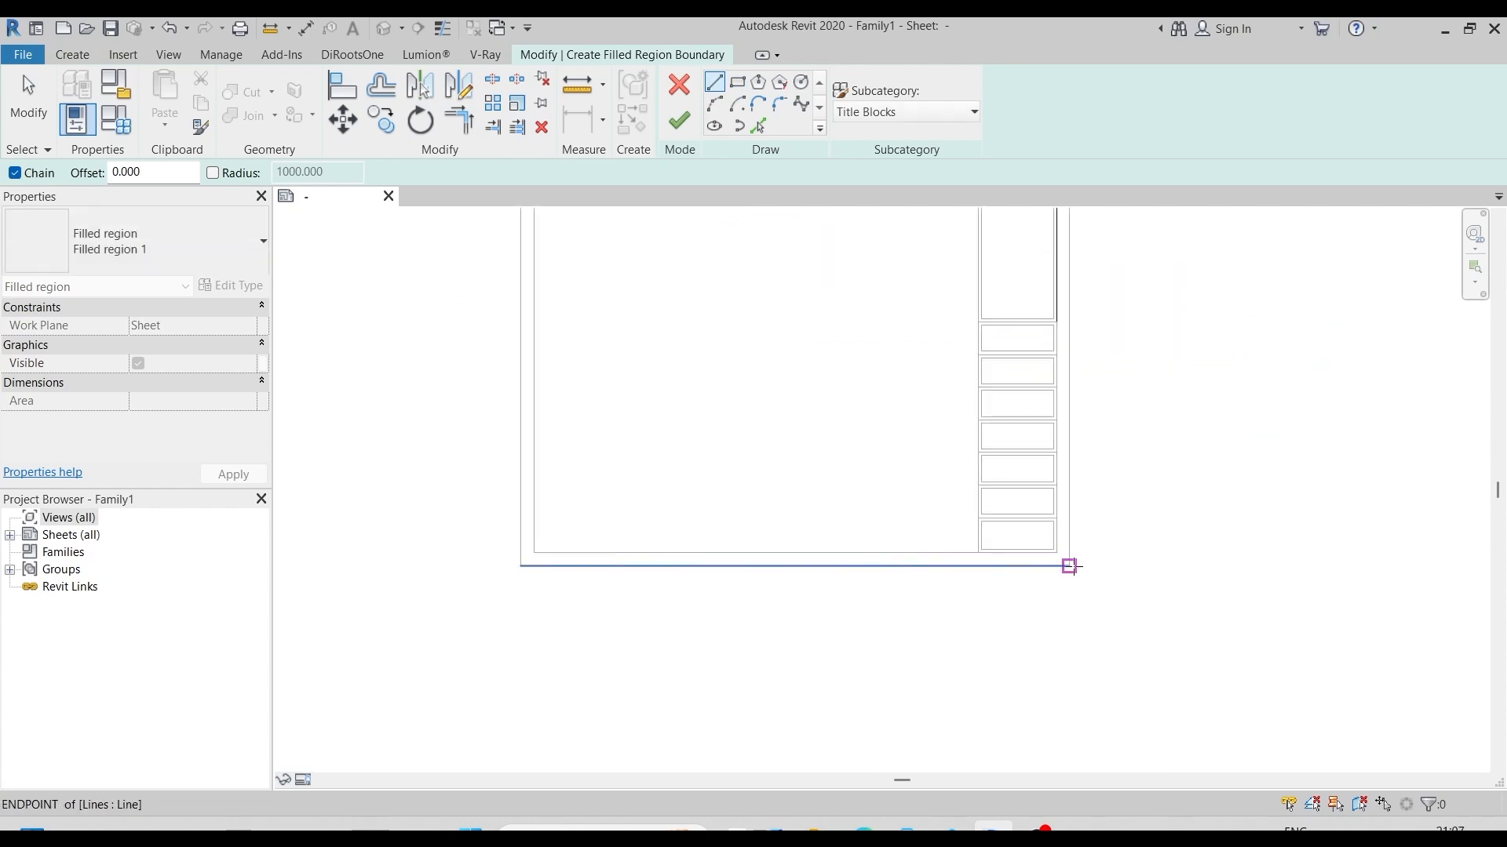
Step: Sketch filled region boundary lines from the inner border's lower-right corner, 50 mm upward and 75 mm to the left
scroll(1068, 563, "up", 2)
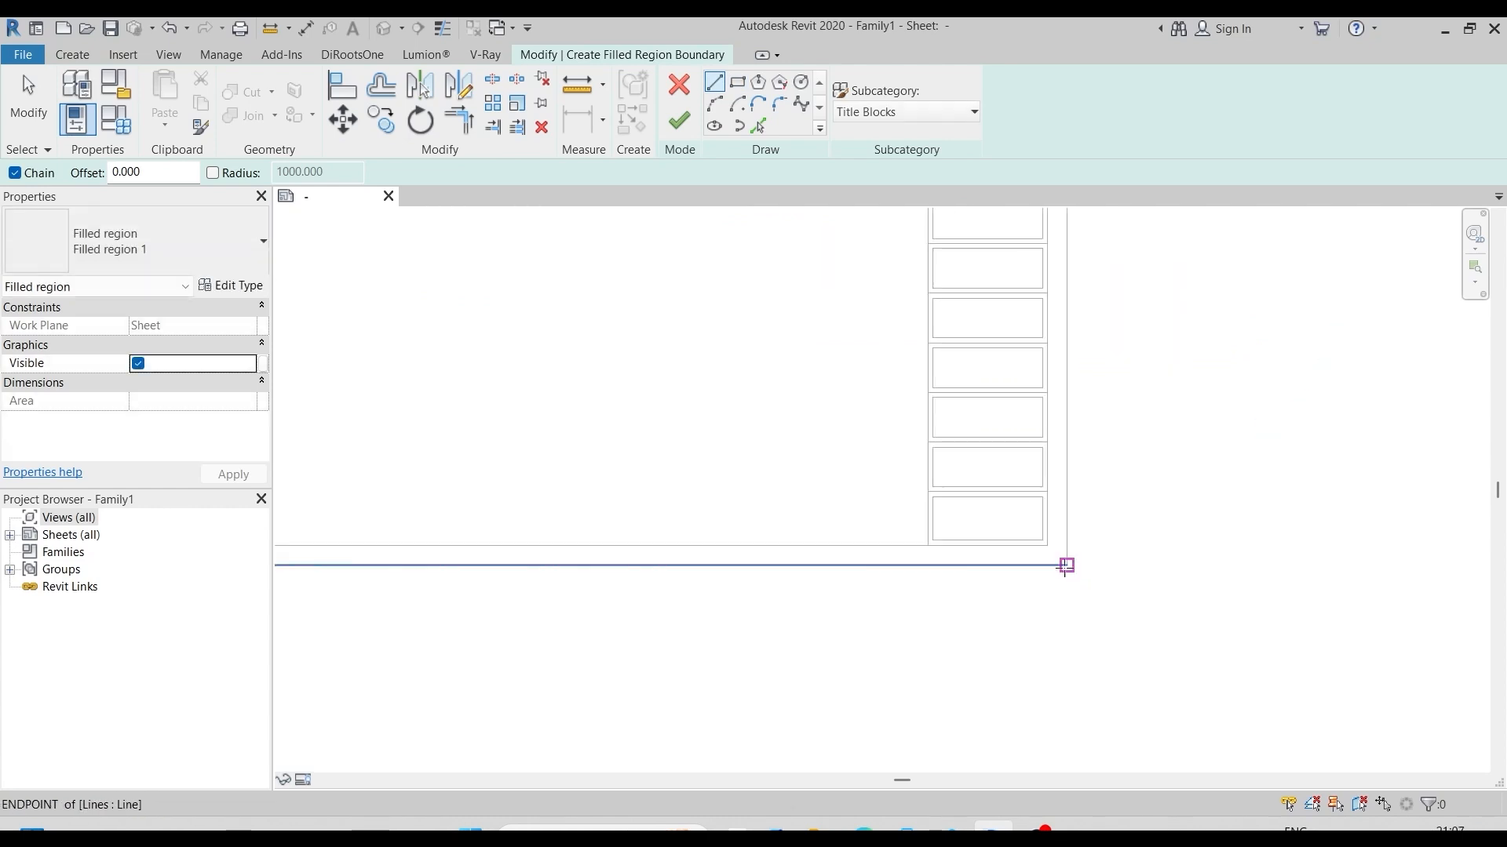
left_click(1047, 545)
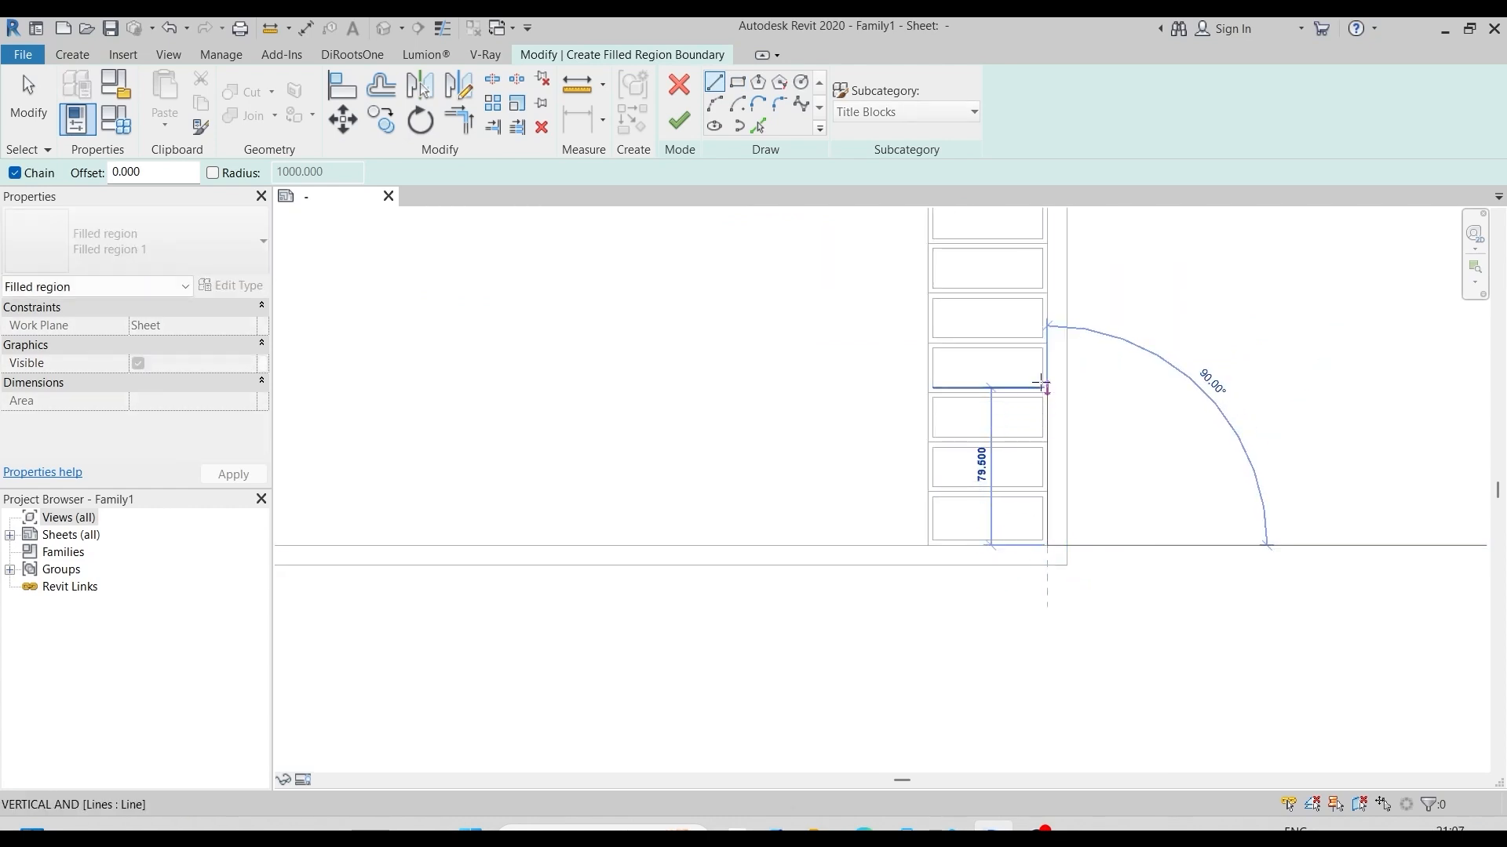
type("50")
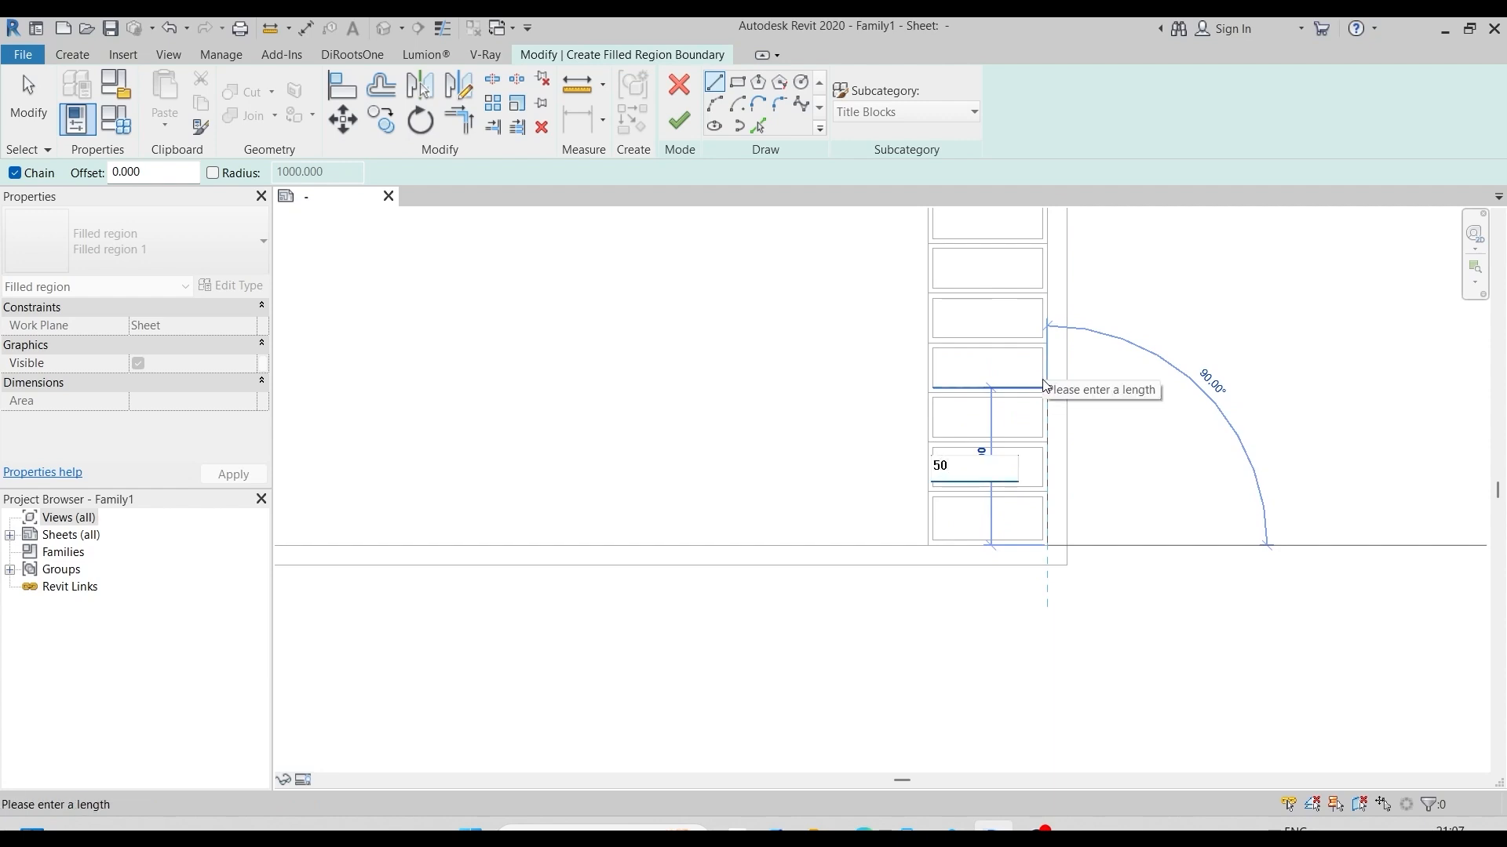
key("Return")
left_click(1049, 546)
type("75")
key("Return")
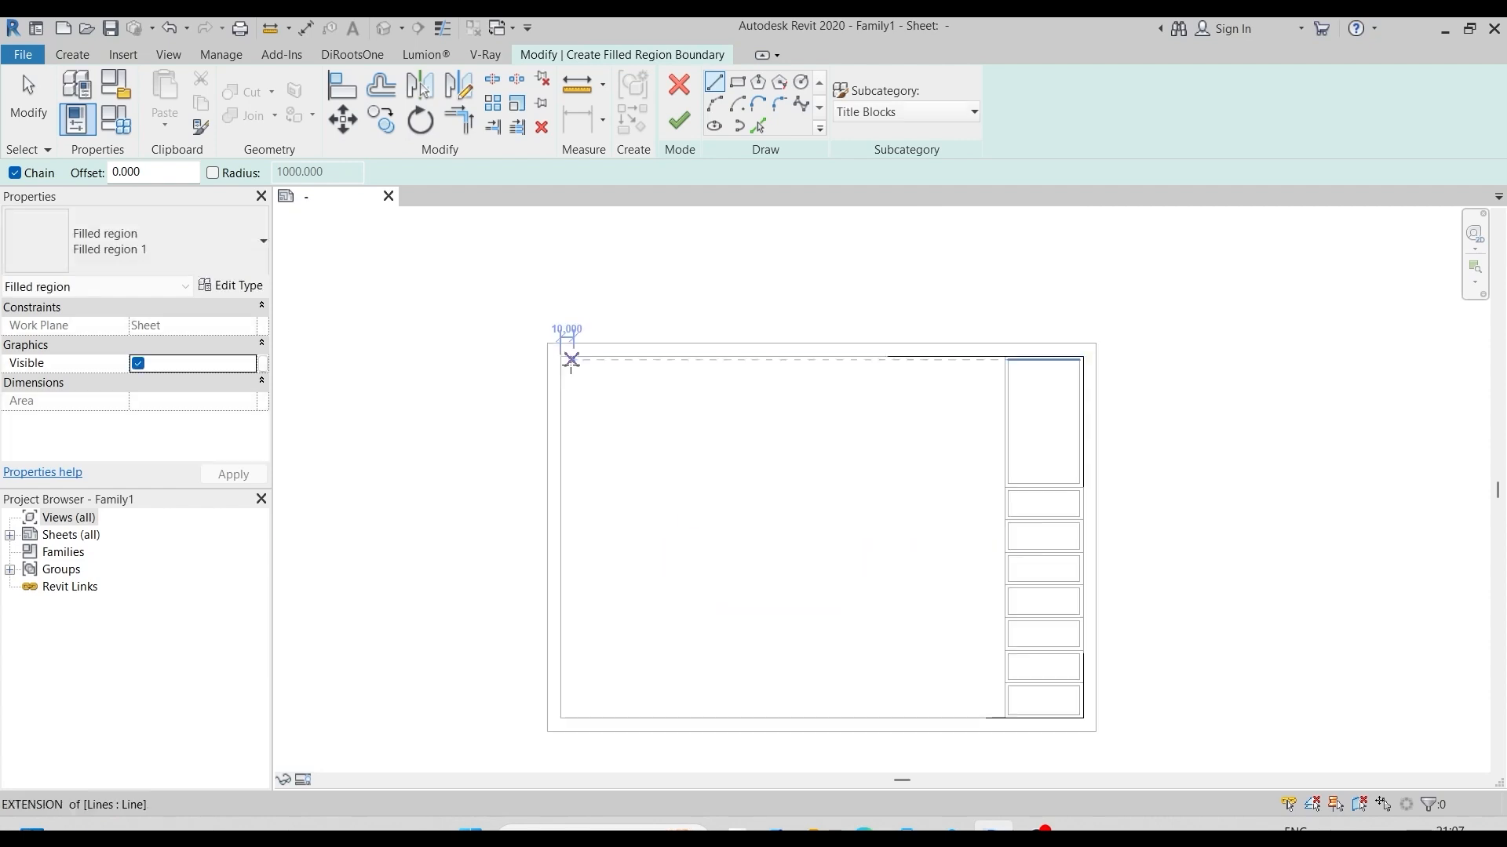
Step: Sketch boundary lines along the inner border from its upper-left corner, 75 mm to the right and another downward, plus lines from the lower-left corner
left_click(561, 357)
type("75")
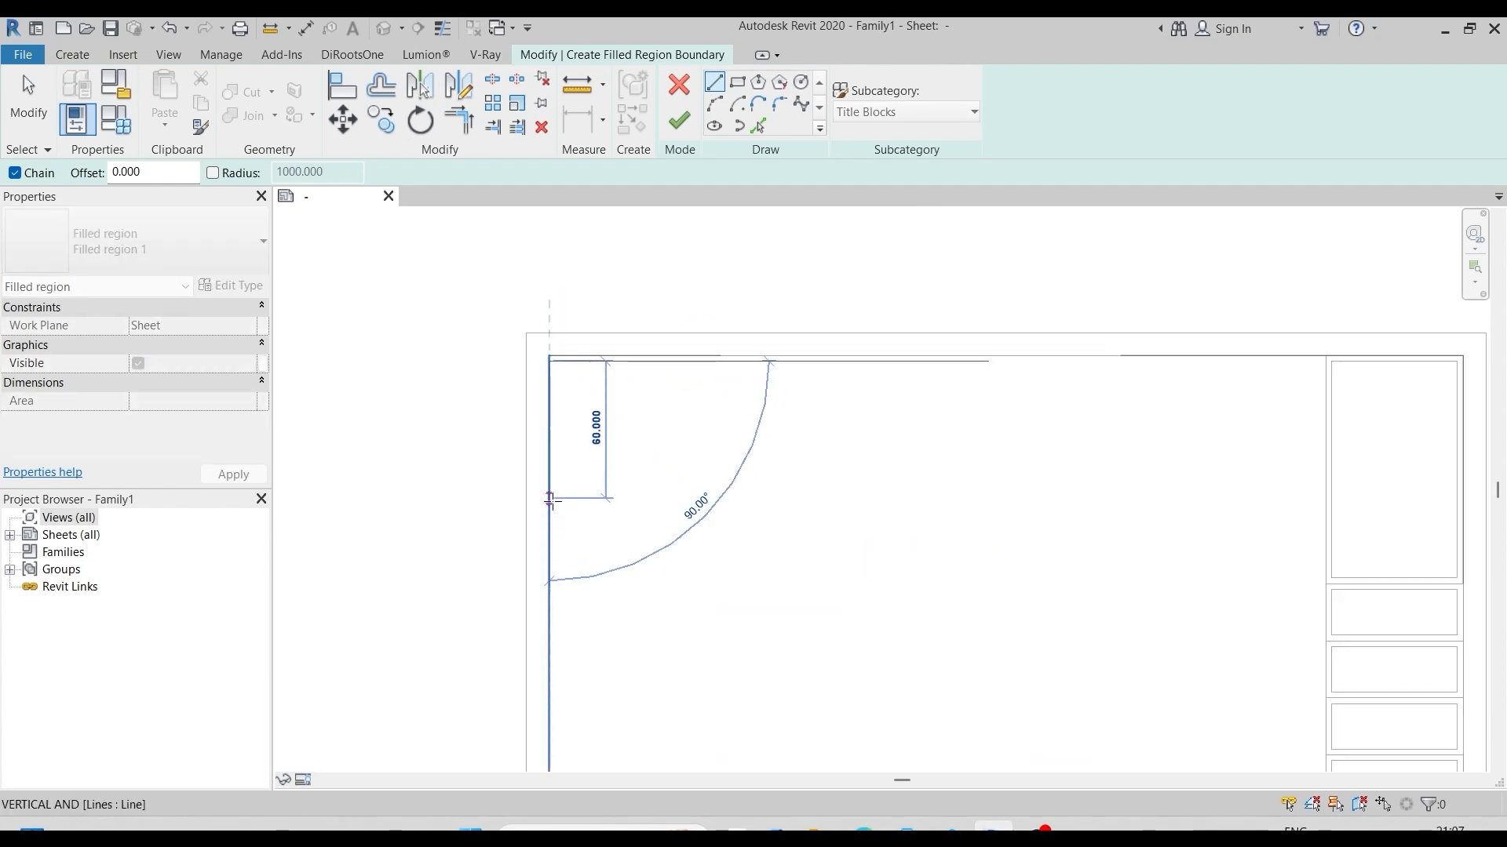
key("Escape")
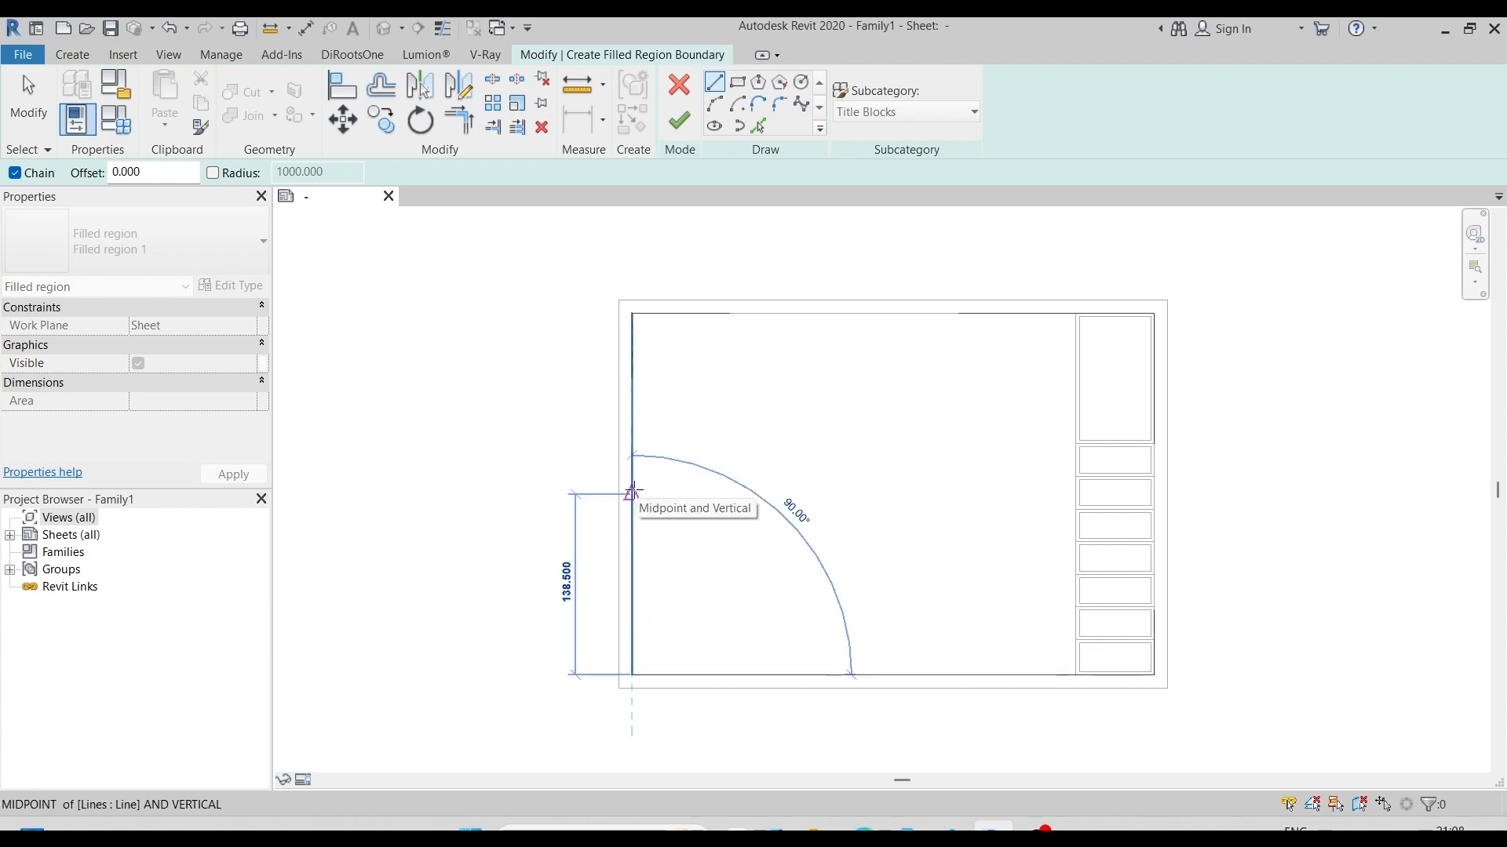
type("1")
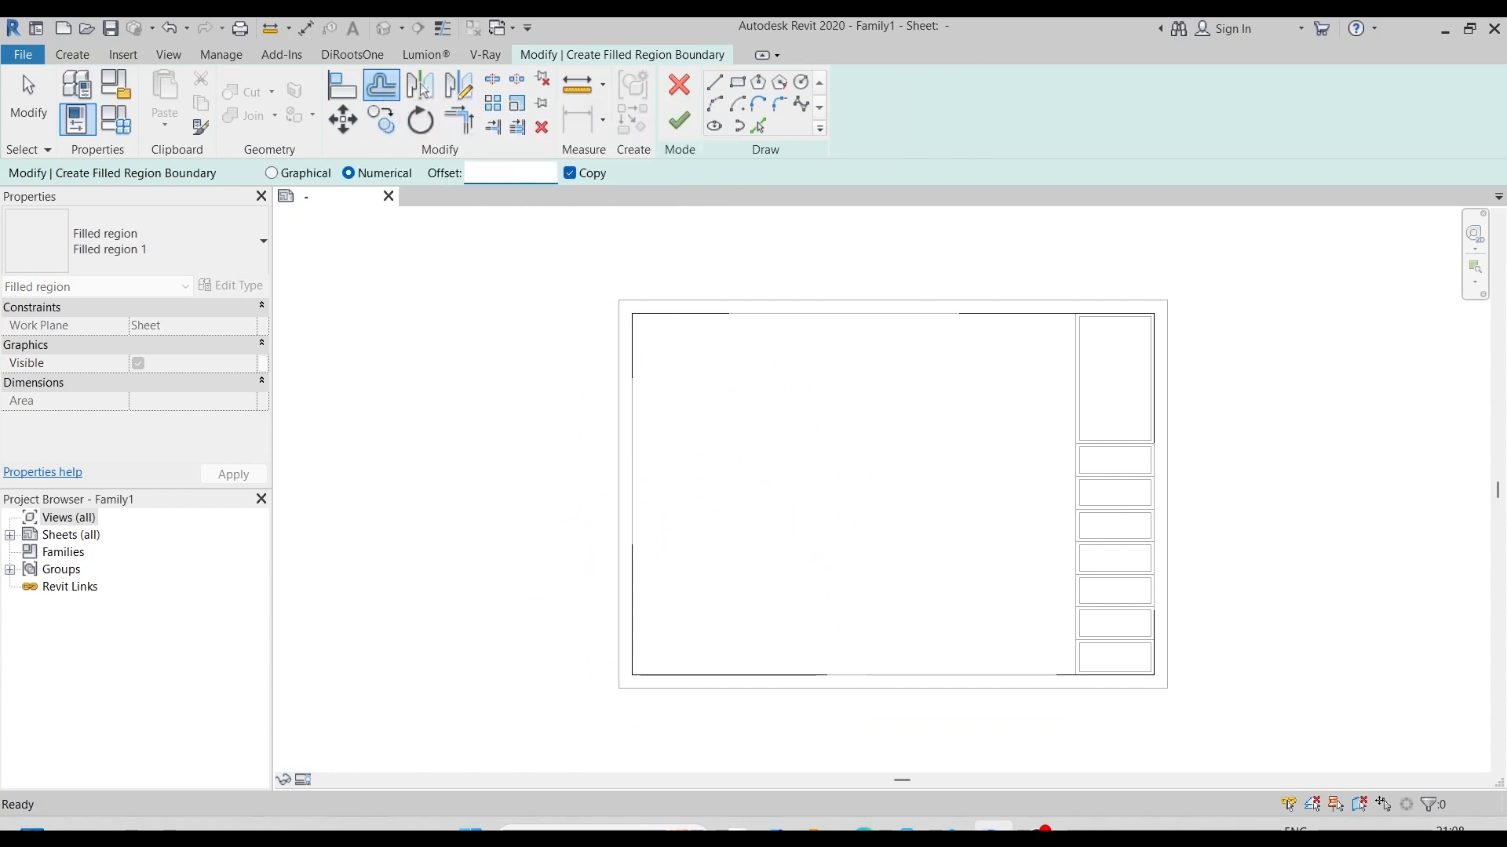
Step: Offset copies of the upper-left and upper-right corner boundary lines 5 mm outward from the inner border
left_click(664, 311)
scroll(643, 373, "up", 3)
left_click(623, 350)
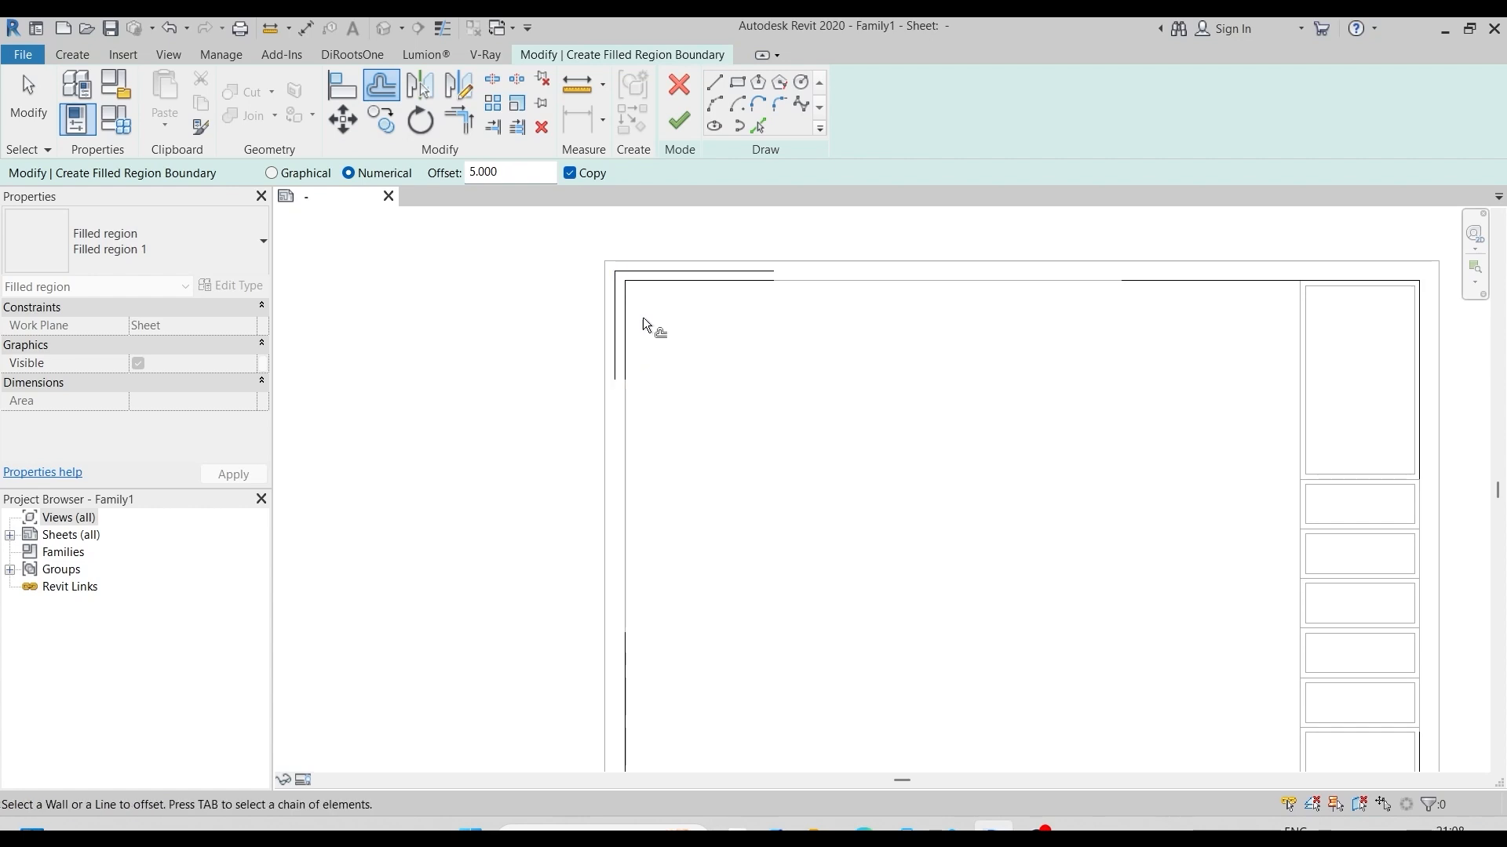
scroll(643, 317, "down", 3)
scroll(1105, 317, "up", 2)
left_click(1086, 276)
left_click(1168, 331)
Step: Offset copies of the lower-right and lower-left corner boundary lines 5 mm outward as well
scroll(1038, 266, "down", 2)
scroll(1050, 591, "up", 4)
left_click(1050, 592)
left_click(1221, 507)
scroll(1171, 506, "down", 3)
left_click(746, 549)
left_click(669, 506)
Step: Sketch 45-degree diagonal lines outward from the open ends of the inner boundary lines at all four corners
left_click(714, 82)
scroll(669, 395, "up", 4)
left_click(663, 435)
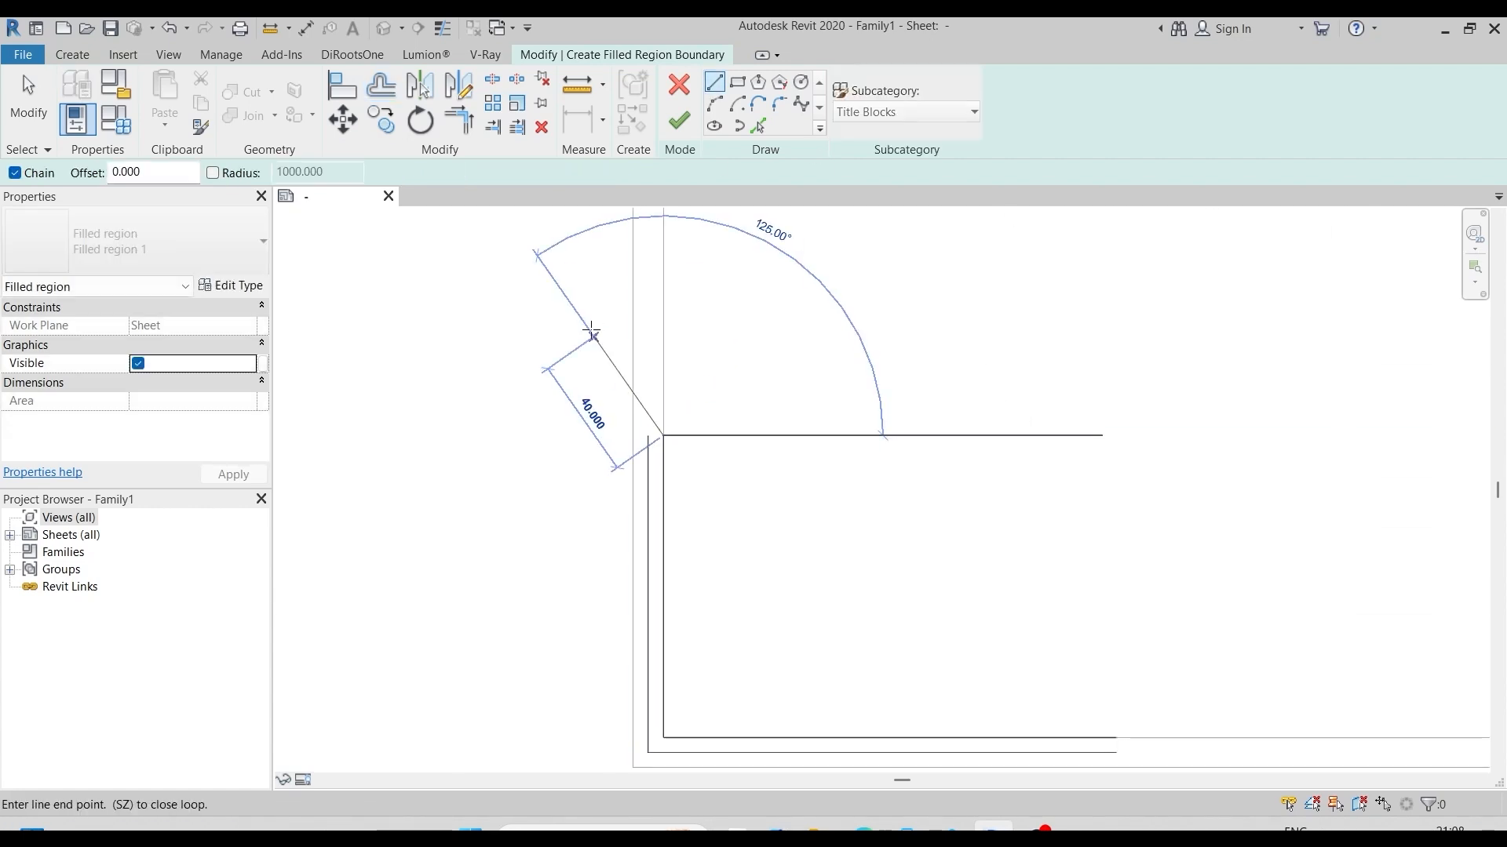
left_click(557, 329)
scroll(450, 415, "down", 2)
key("Escape")
left_click(629, 363)
left_click(754, 494)
left_click(1164, 387)
left_click(1272, 280)
left_click(995, 444)
left_click(1154, 282)
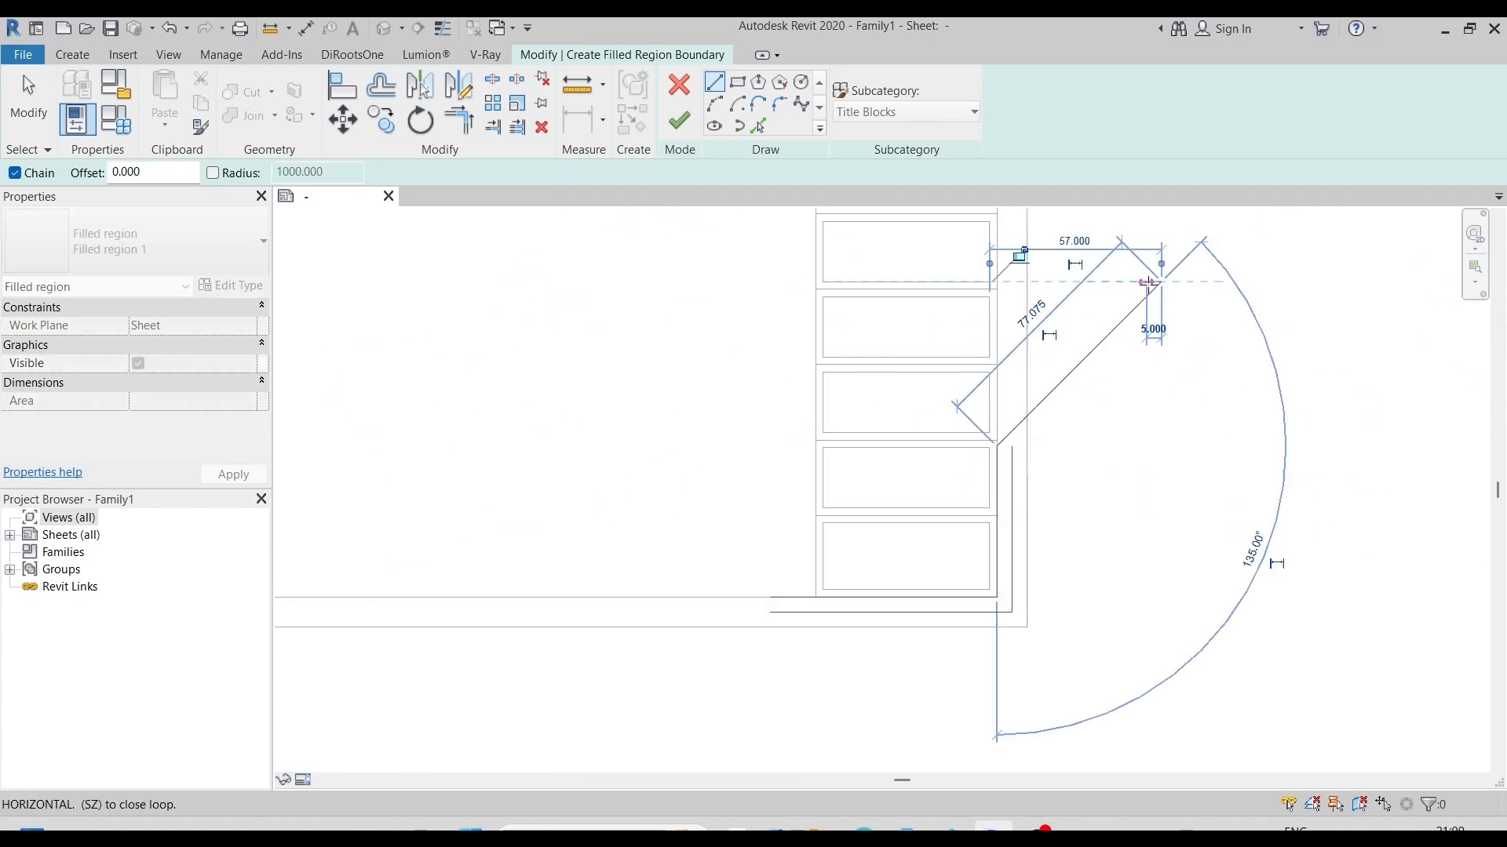
key("Escape")
Step: Trim the diagonals and the offset boundary lines along the sheet's lower edge to each other to form closed ends
left_click(465, 130)
scroll(475, 374, "up", 3)
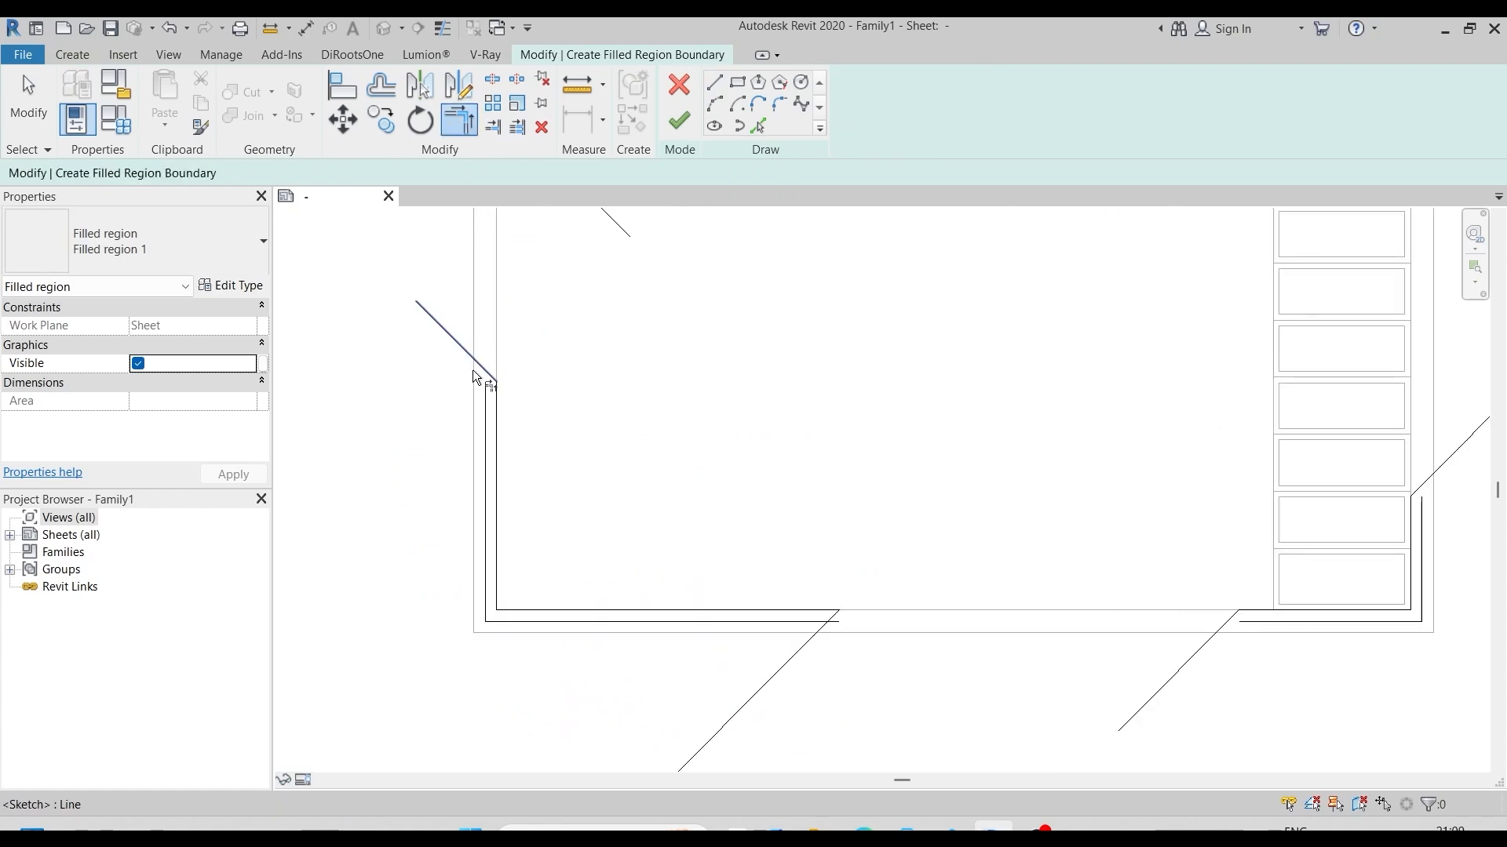
left_click(957, 746)
left_click(1021, 739)
scroll(1020, 738, "down", 2)
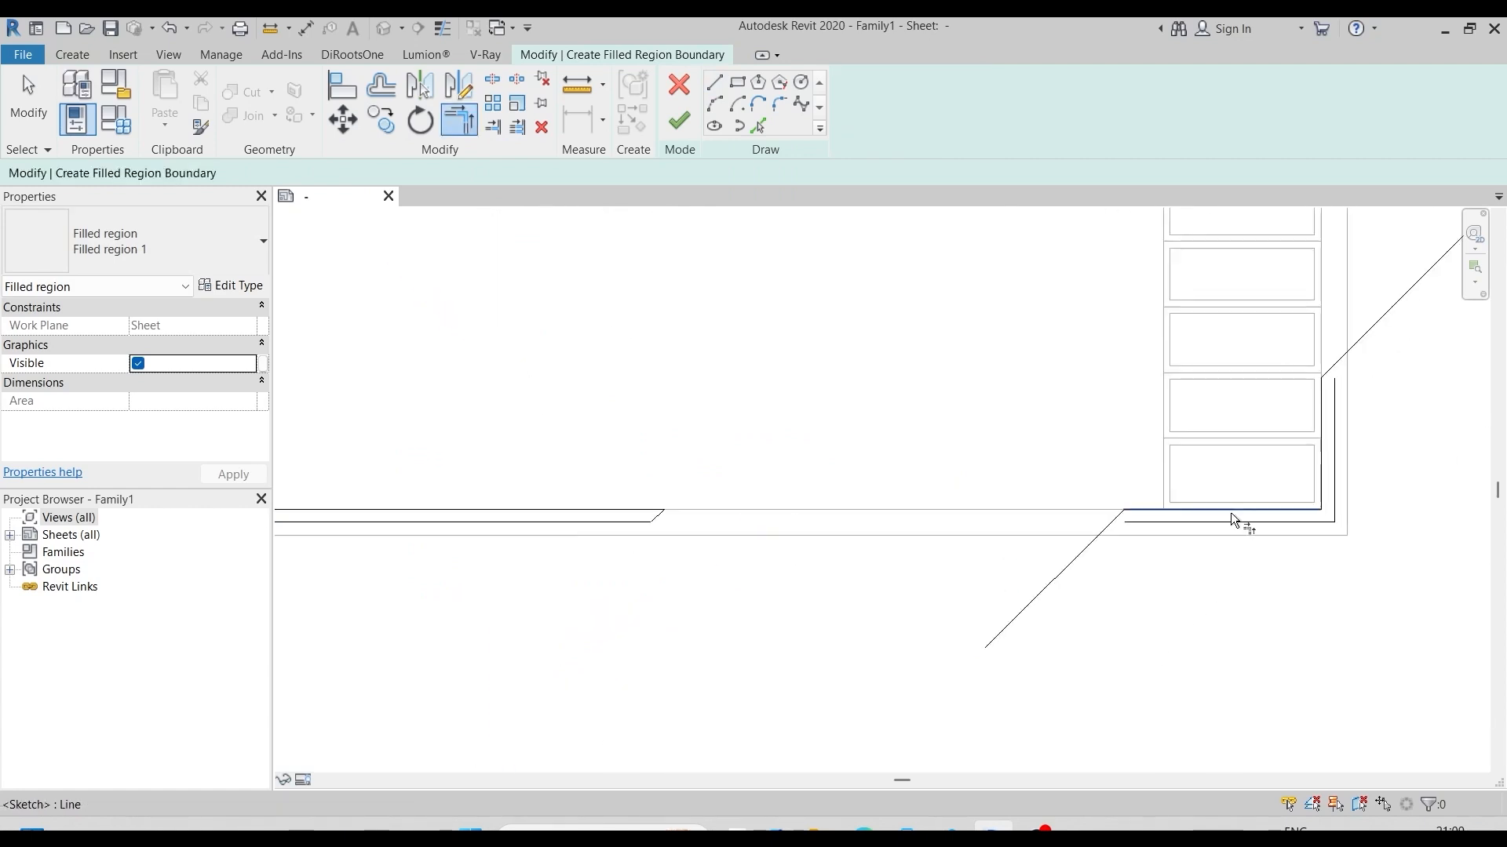
left_click(1230, 514)
left_click(1121, 513)
Step: Trim the remaining diagonals to their offset boundary lines at the other corners and finish the filled region sketch
left_click(1135, 430)
left_click(1147, 463)
left_click(1065, 427)
scroll(907, 325, "down", 5)
scroll(700, 326, "up", 5)
left_click(677, 345)
left_click(680, 330)
left_click(696, 388)
left_click(717, 375)
scroll(727, 463, "down", 6)
scroll(1182, 542, "up", 1)
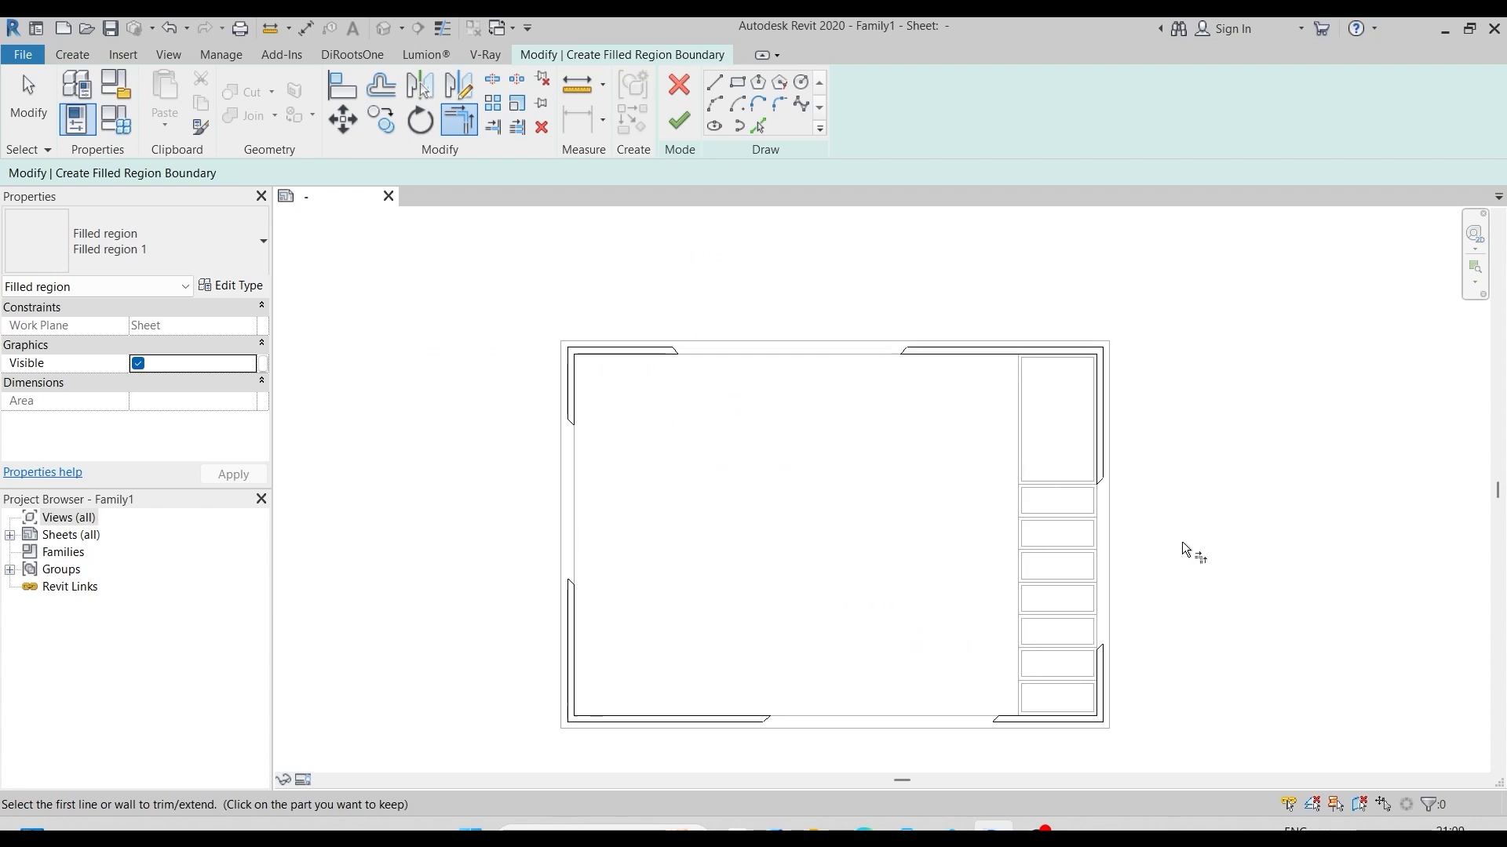
left_click(677, 124)
Step: Duplicate the filled region's type as Filled region 2 and set its foreground fill pattern to Solid fill
scroll(539, 346, "up", 4)
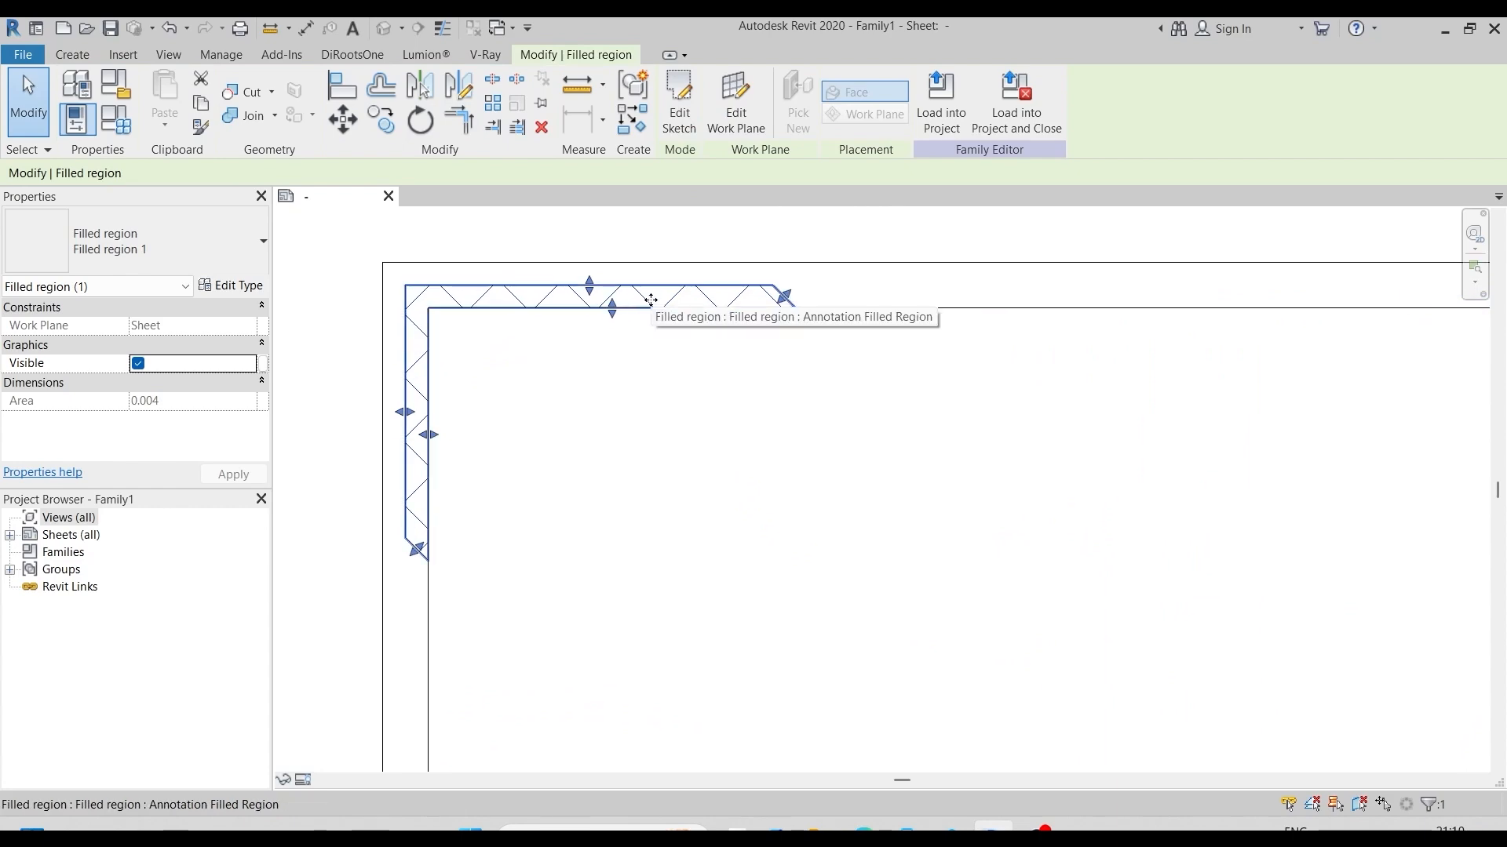
left_click(232, 286)
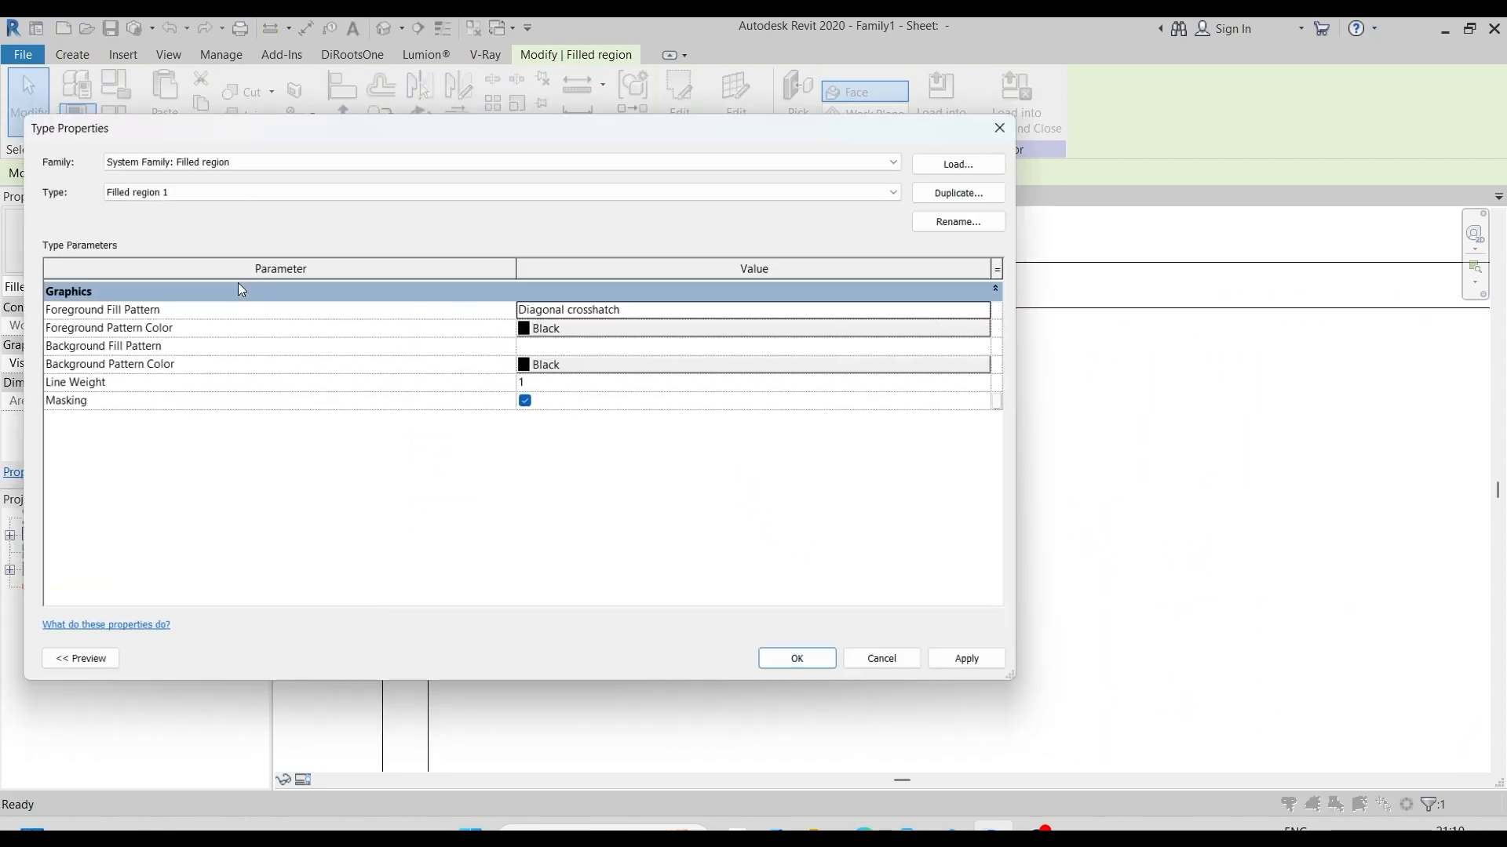
left_click(952, 193)
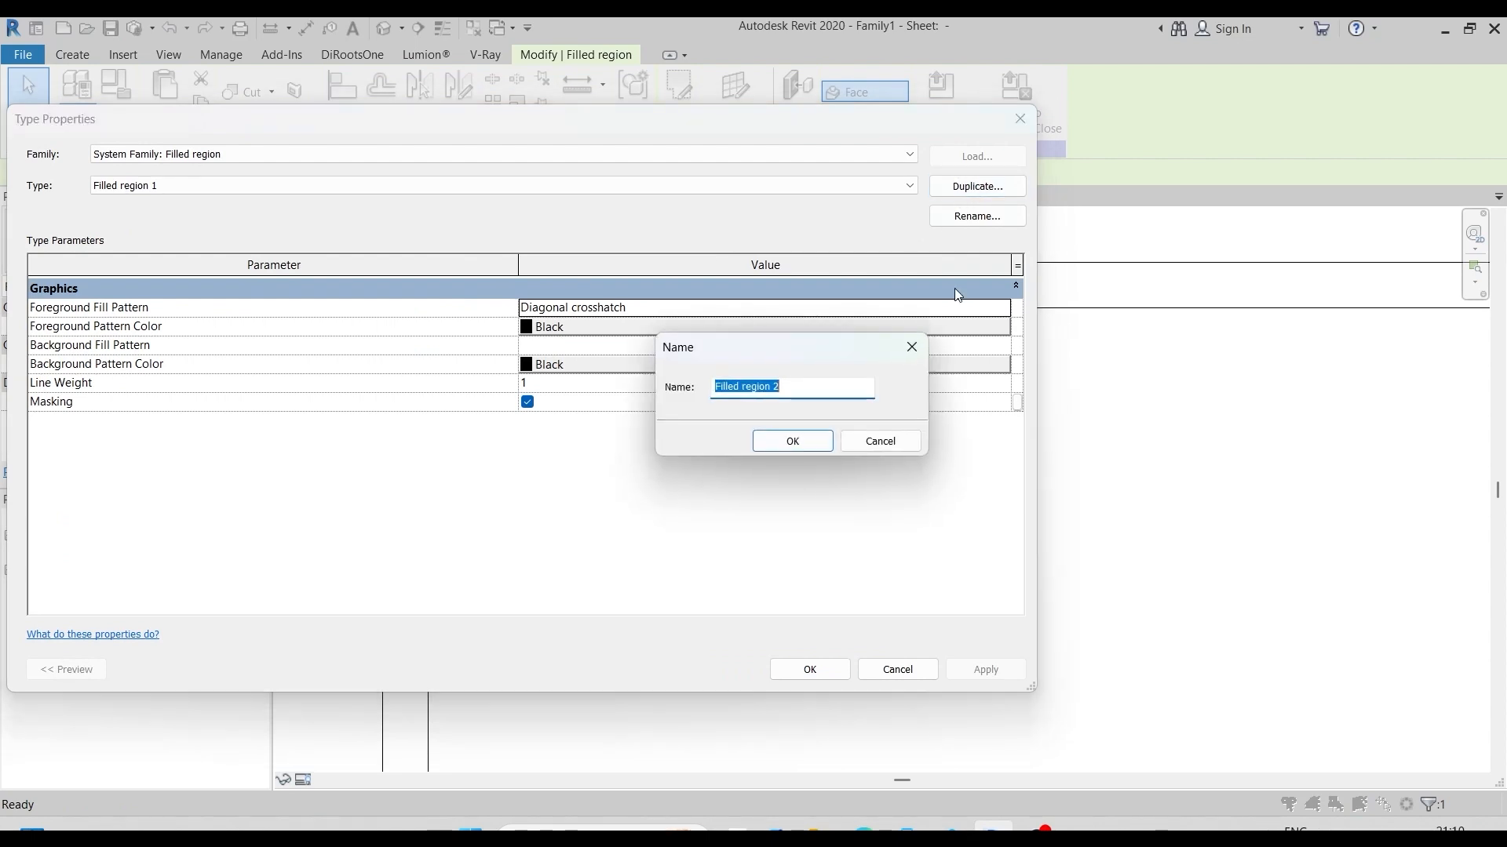
left_click(775, 443)
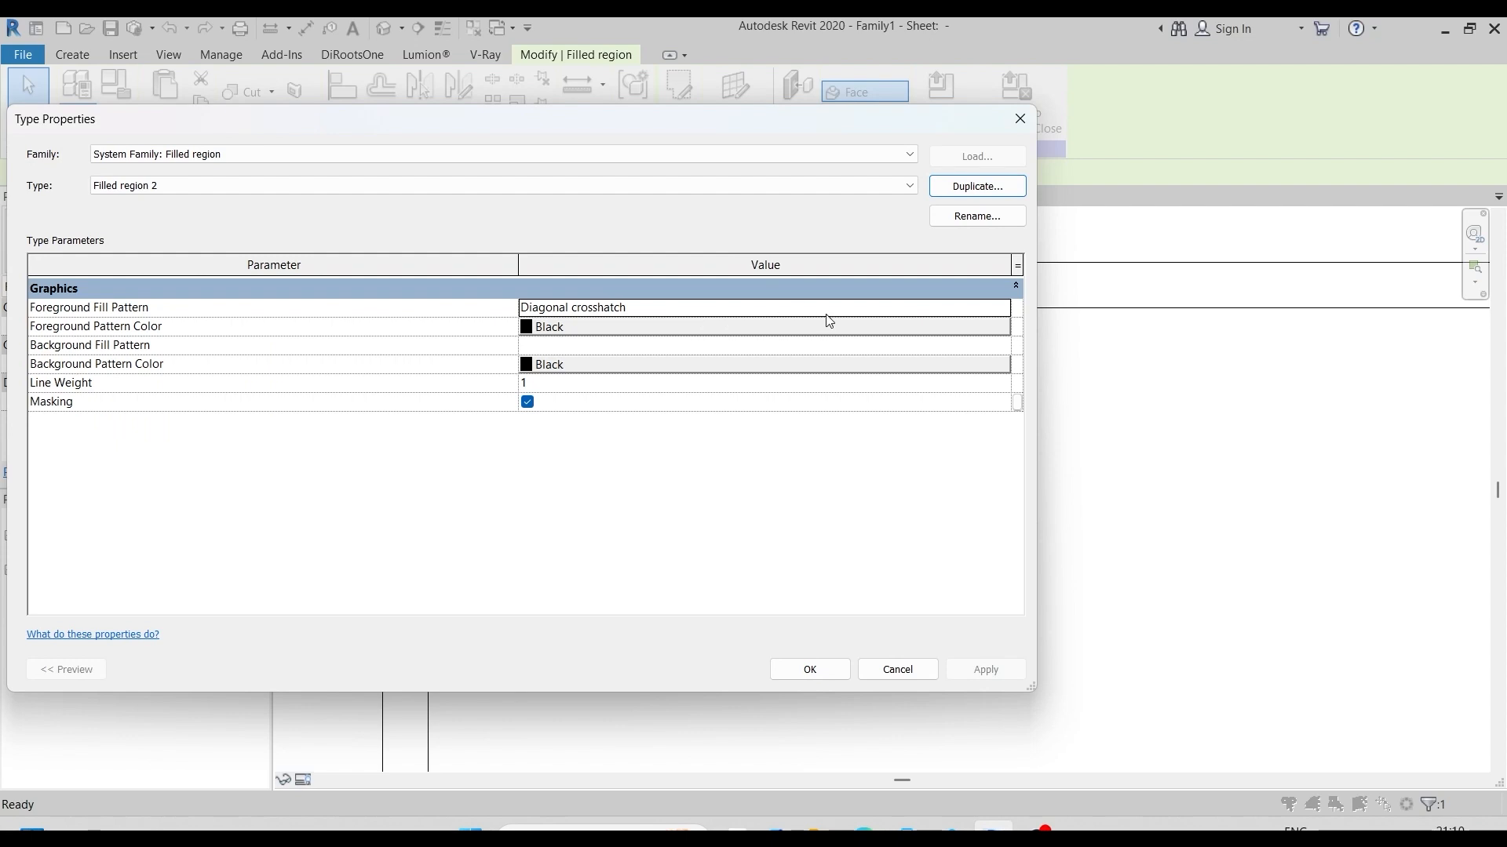
left_click(981, 308)
left_click(1004, 308)
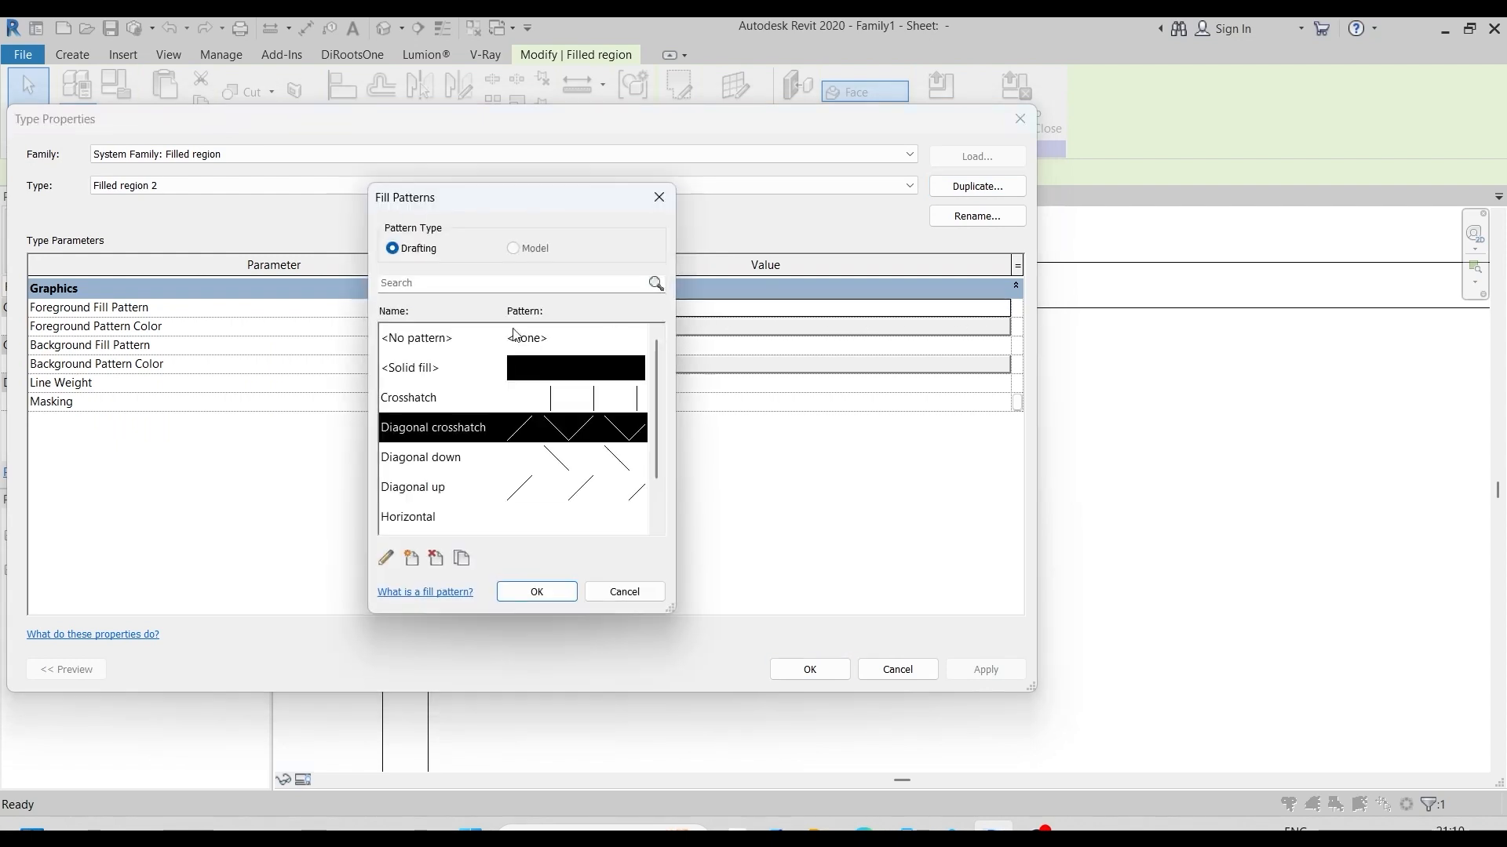
left_click(549, 369)
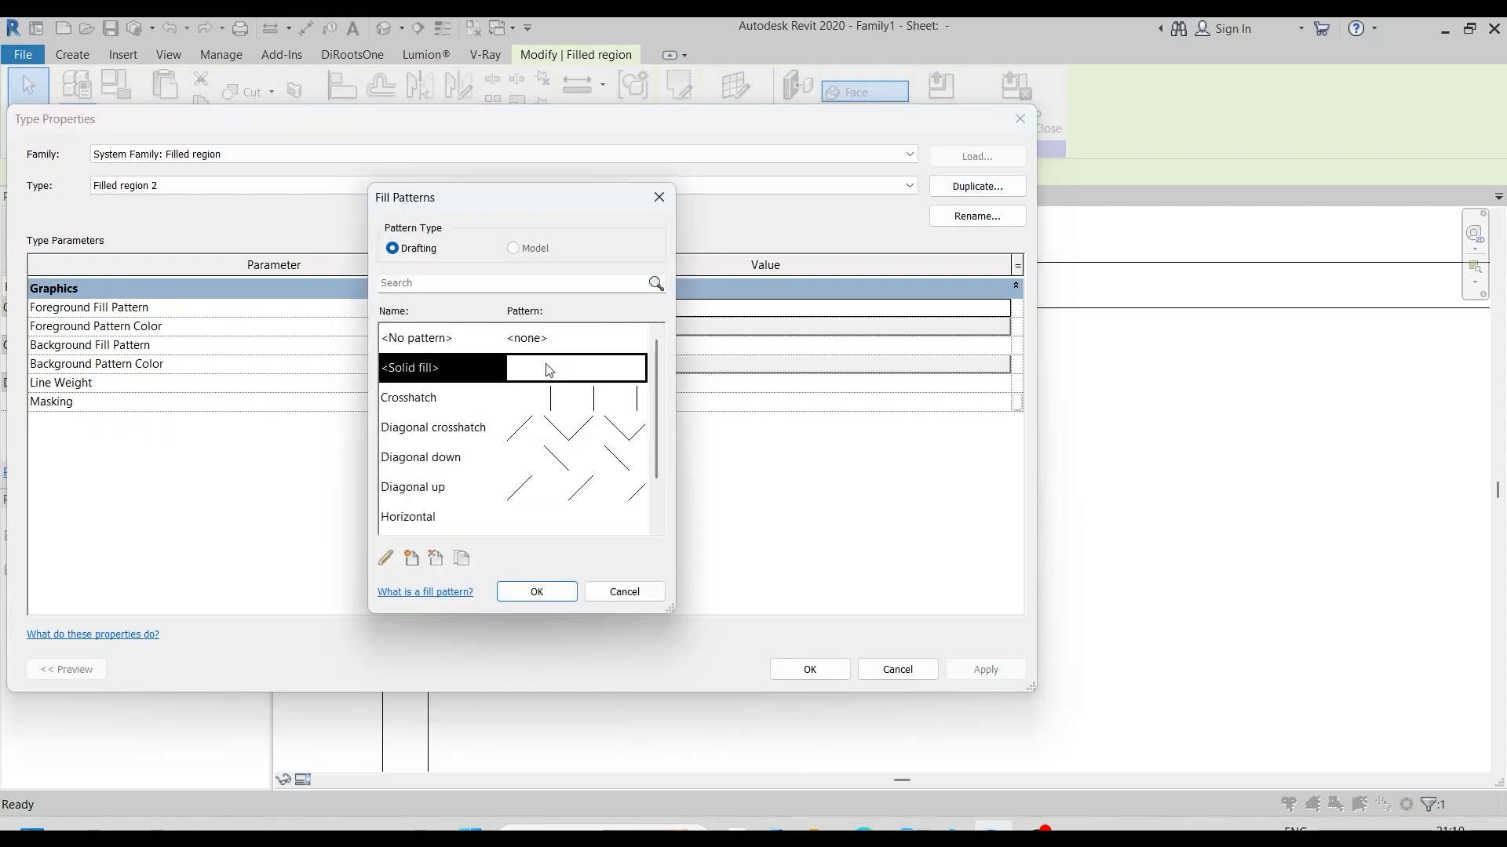
left_click(530, 594)
left_click(797, 669)
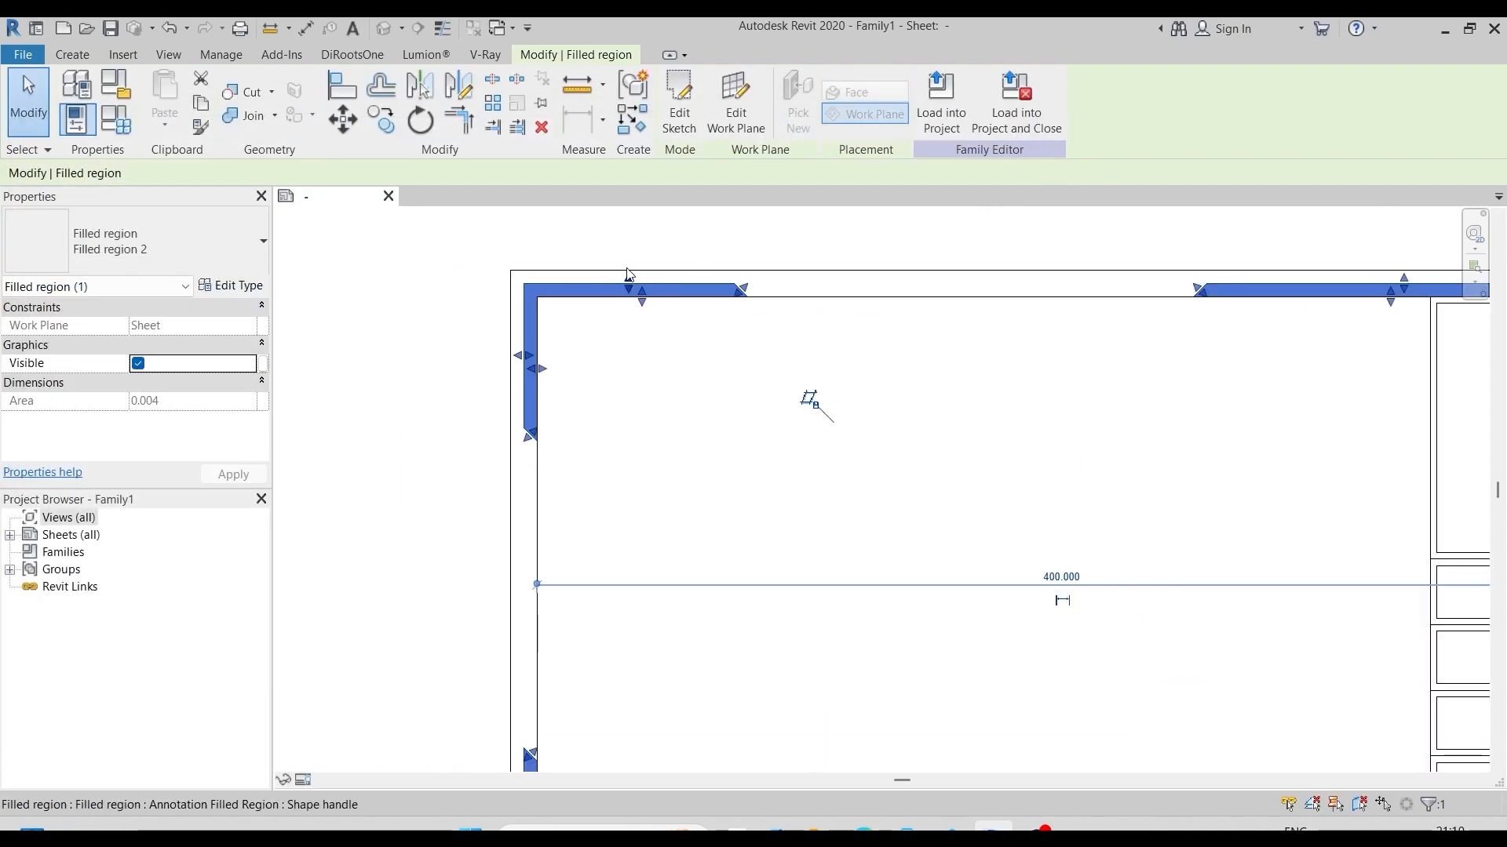
scroll(627, 269, "down", 3)
left_click(846, 390)
Step: Delete the four inner border lines that run between the solid corner regions
scroll(751, 350, "up", 1)
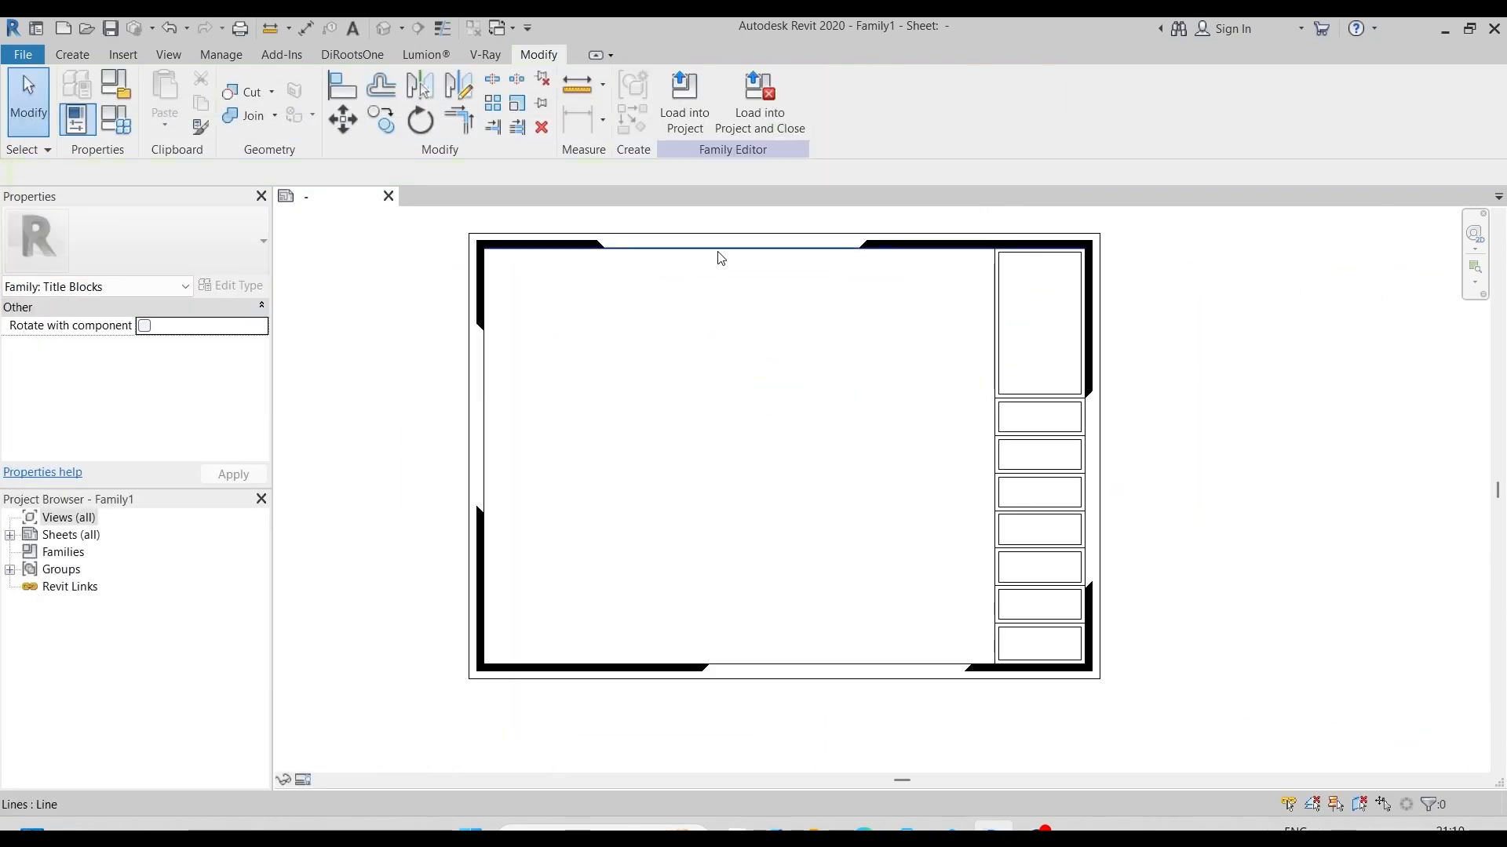
left_click(721, 250)
key("Delete")
left_click(484, 398)
key("Delete")
left_click(775, 668)
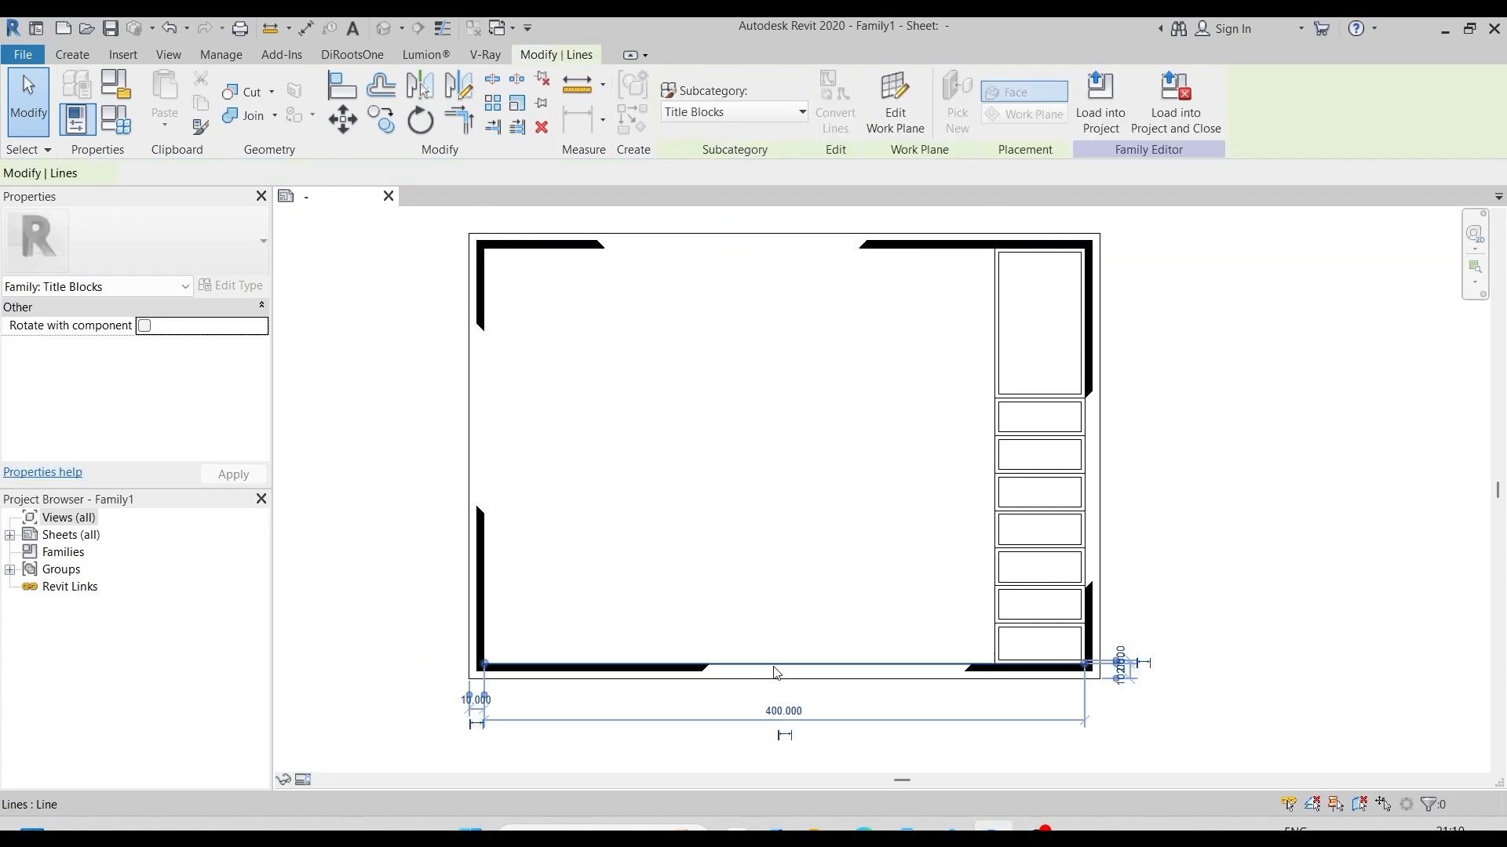
scroll(1105, 411, "up", 4)
key("Delete")
left_click(1053, 424)
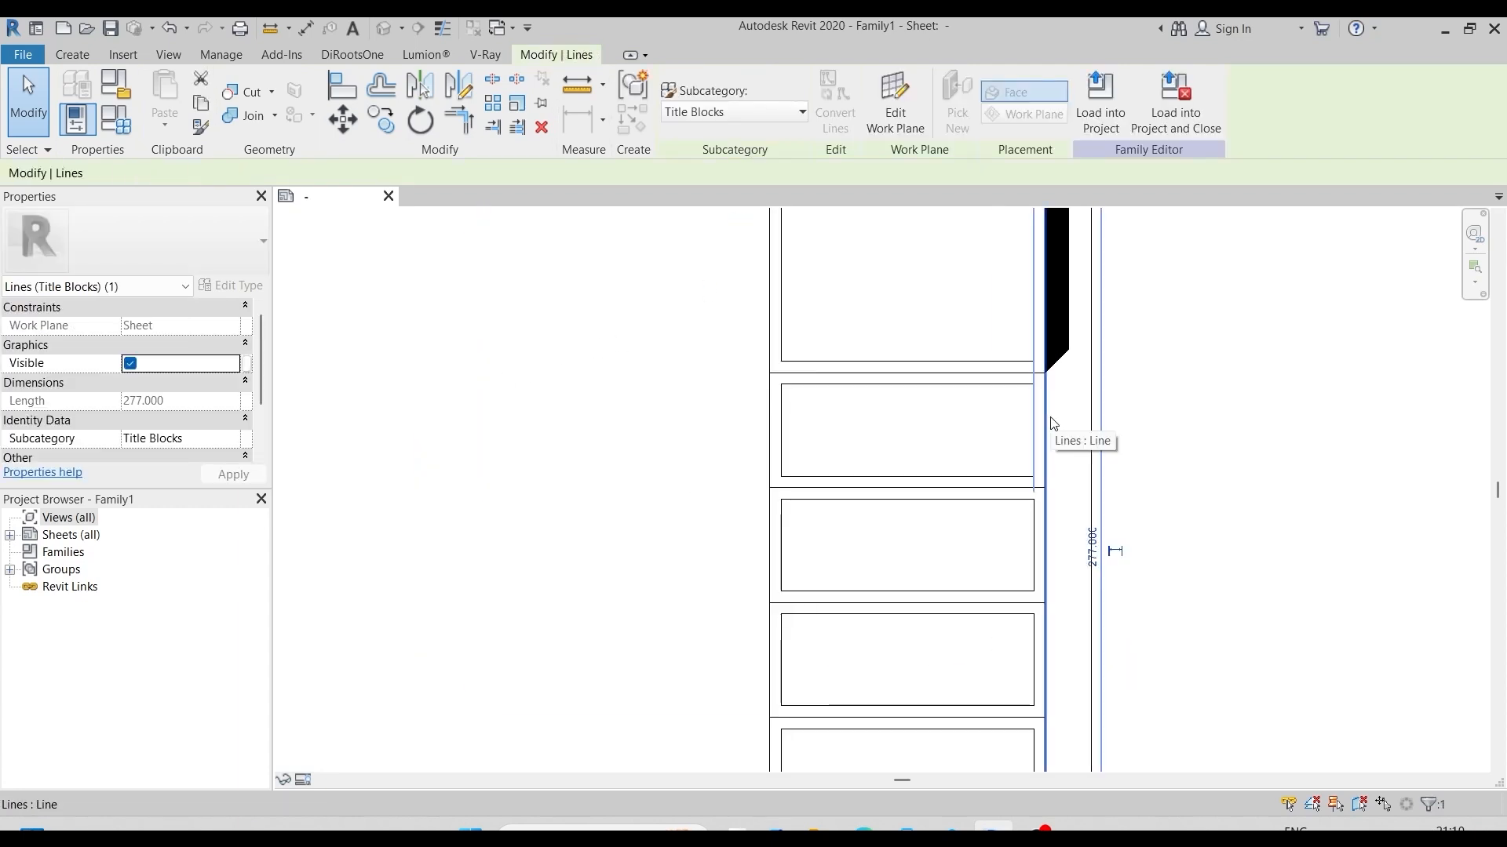
key("Delete")
Step: Draw a vertical line 130 mm long closing the column's outer edge between the upper and lower filled regions
scroll(1224, 420, "down", 2)
scroll(1137, 481, "up", 3)
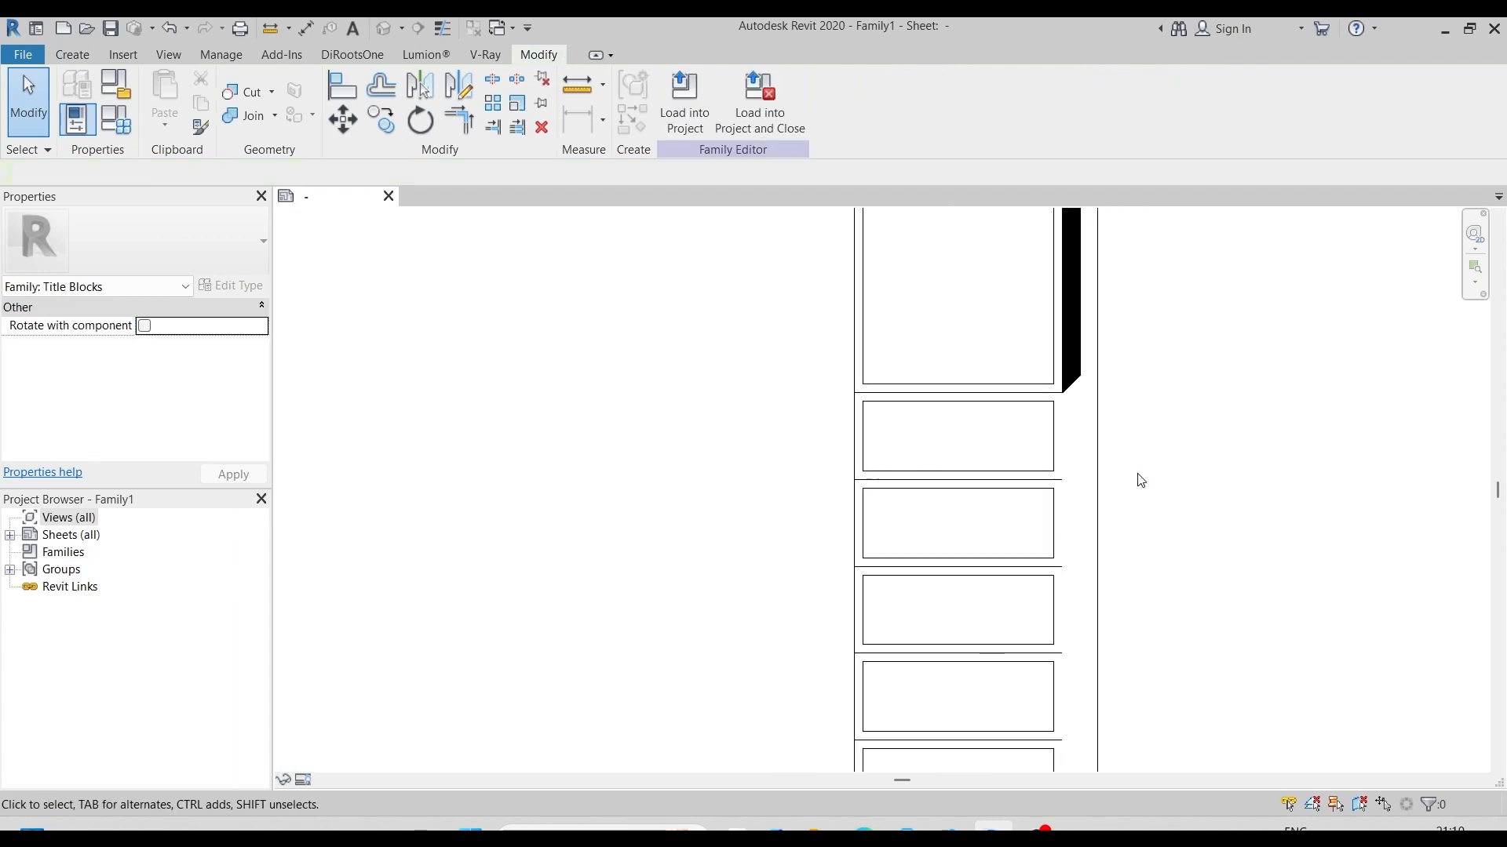
scroll(1060, 399, "down", 1)
scroll(1059, 498, "down", 2)
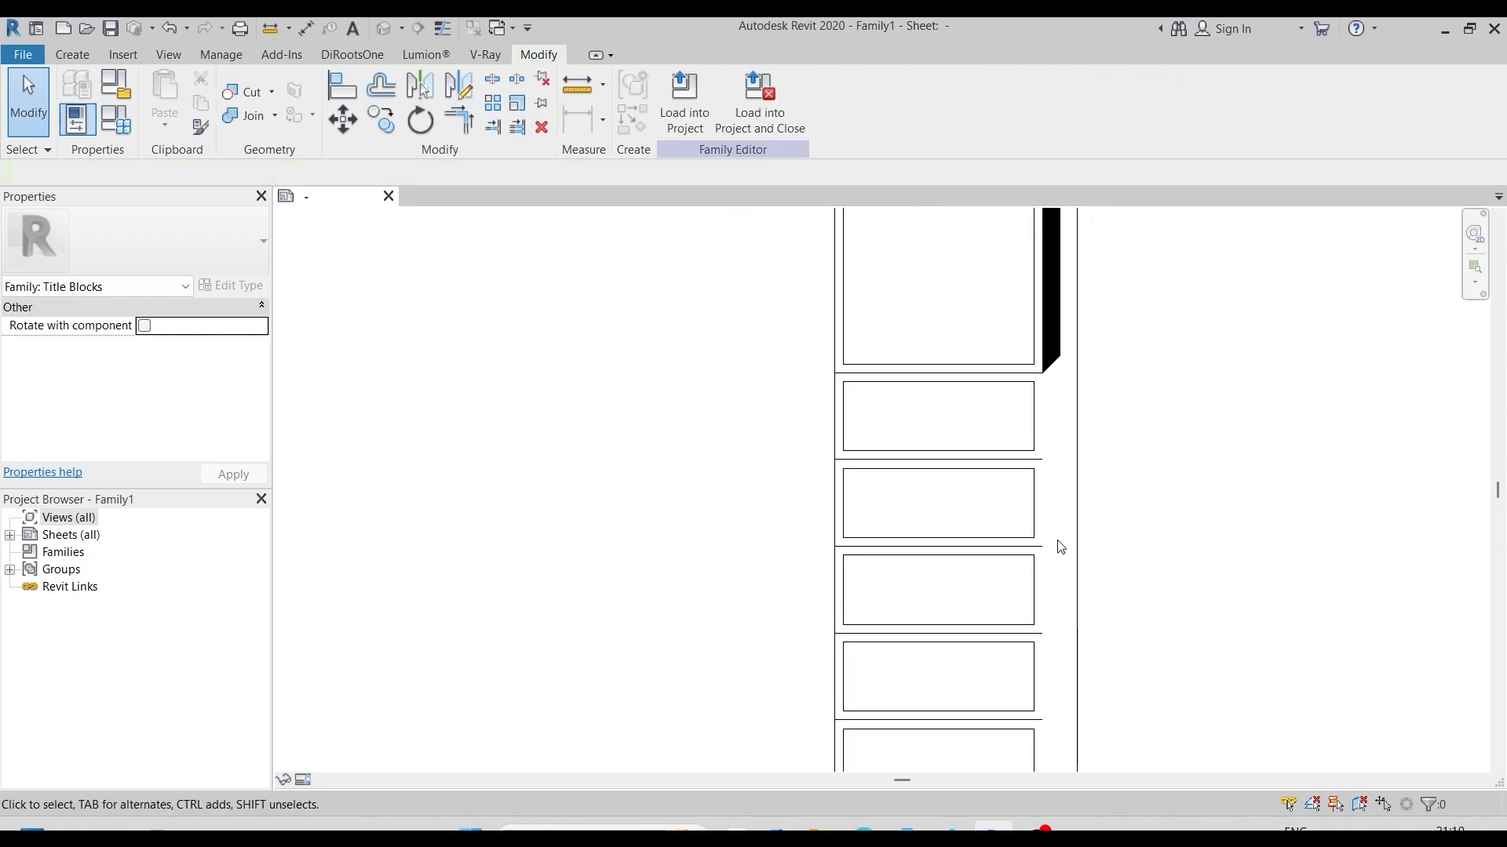
left_click(73, 55)
left_click(174, 116)
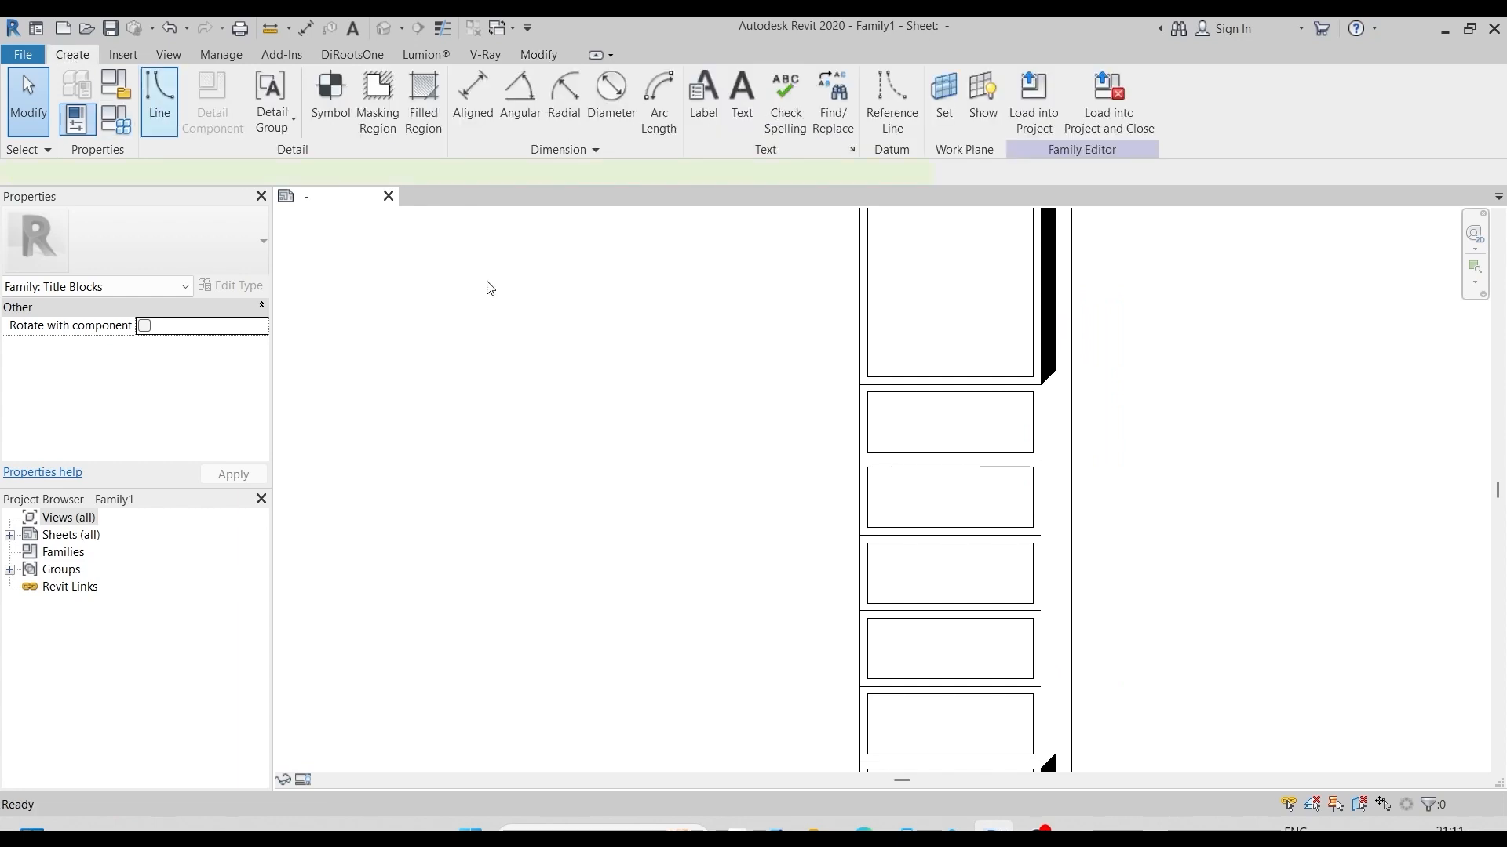
scroll(1070, 416, "up", 4)
left_click(1009, 356)
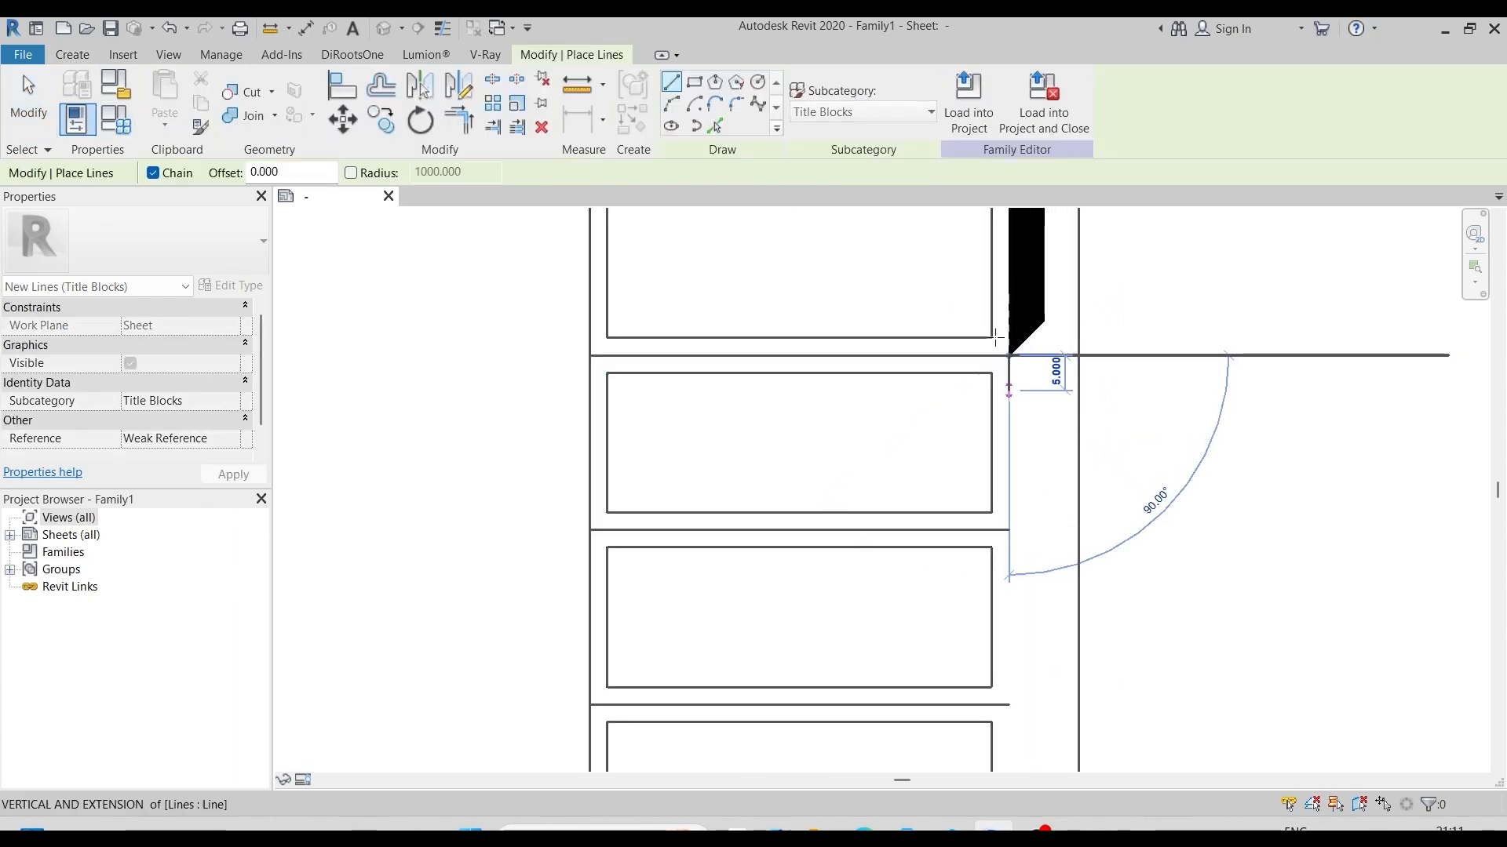
scroll(985, 255, "down", 4)
scroll(1001, 580, "up", 4)
left_click(974, 580)
key("Escape")
key("Escape")
Step: Set the subcategory of the column's long inner vertical line to Wide Lines
scroll(995, 273, "down", 5)
scroll(926, 527, "up", 5)
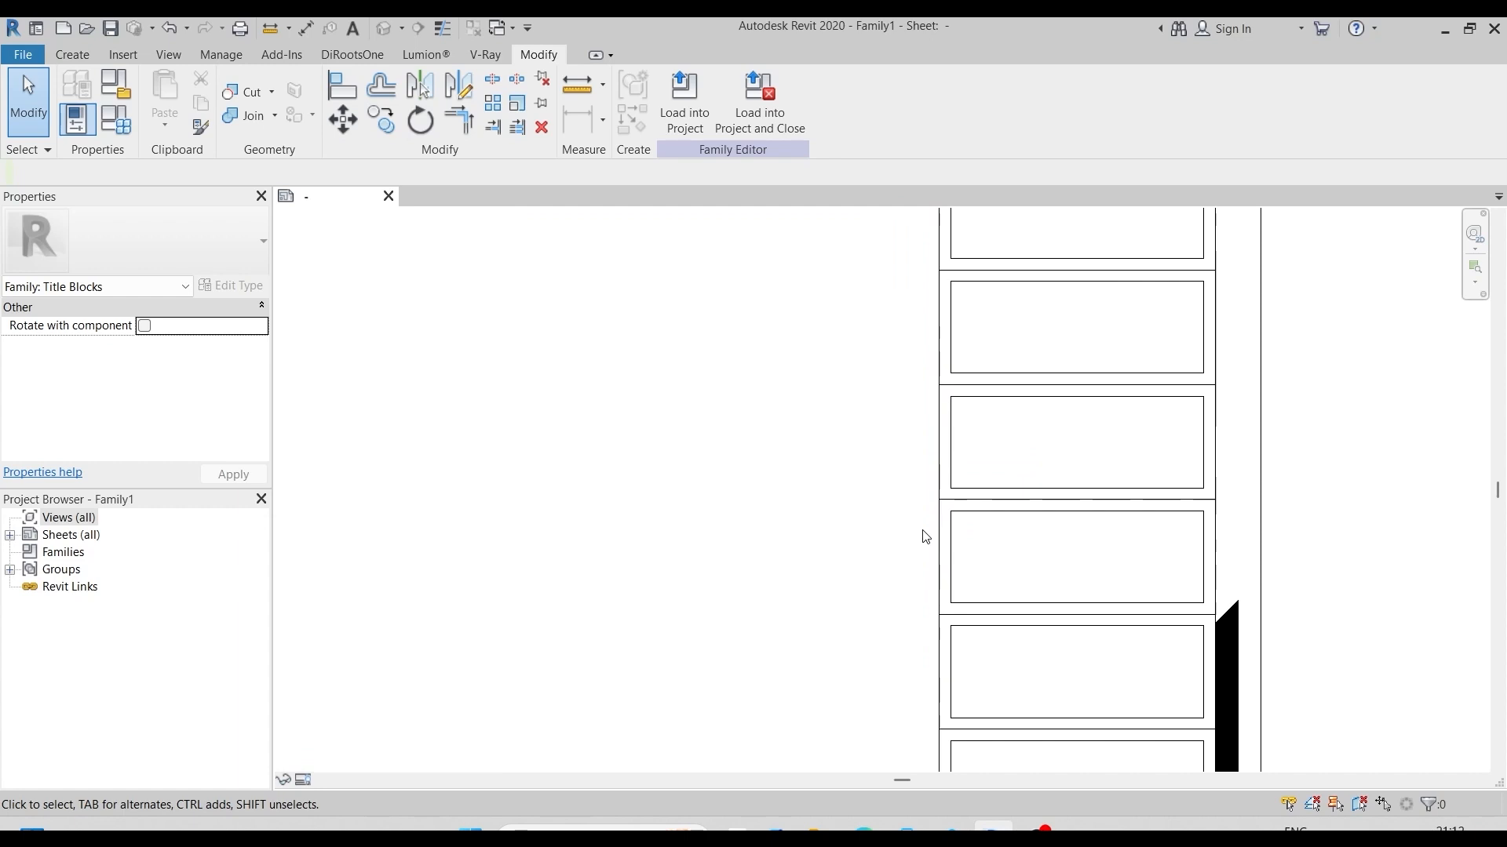
left_click(939, 453)
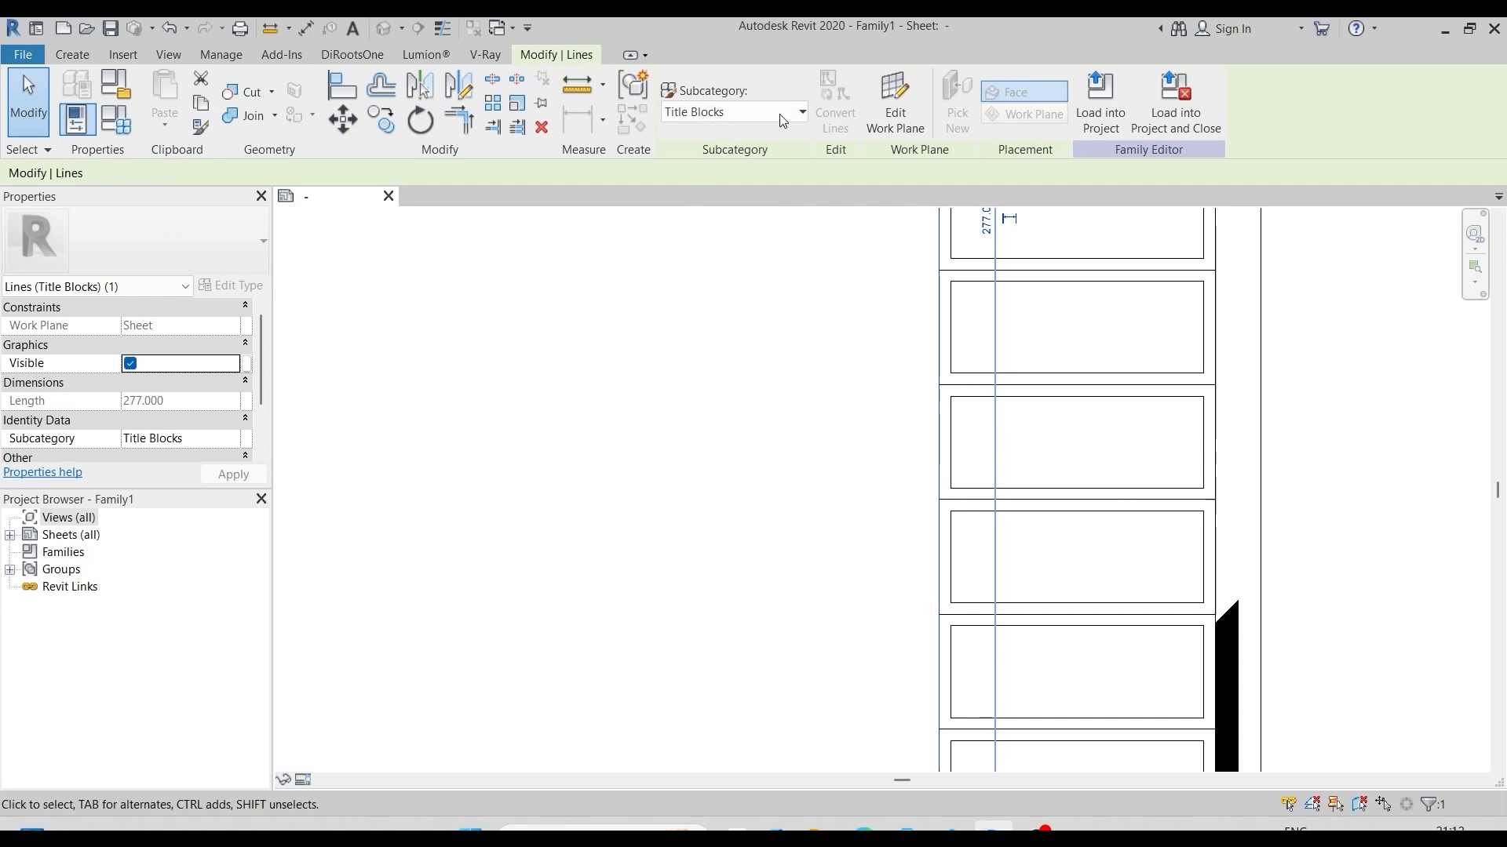
left_click(804, 112)
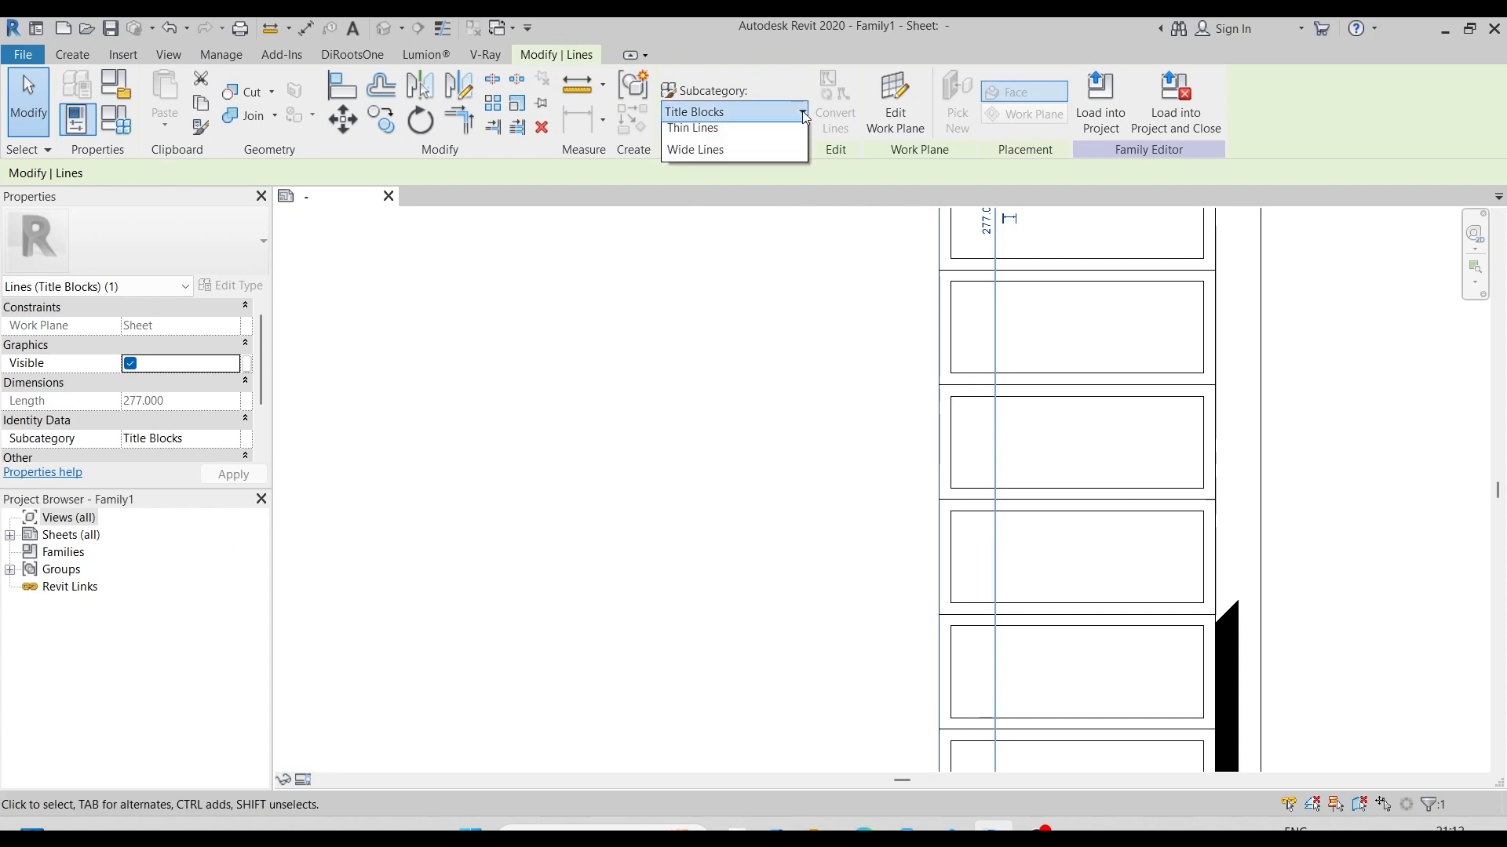
left_click(717, 227)
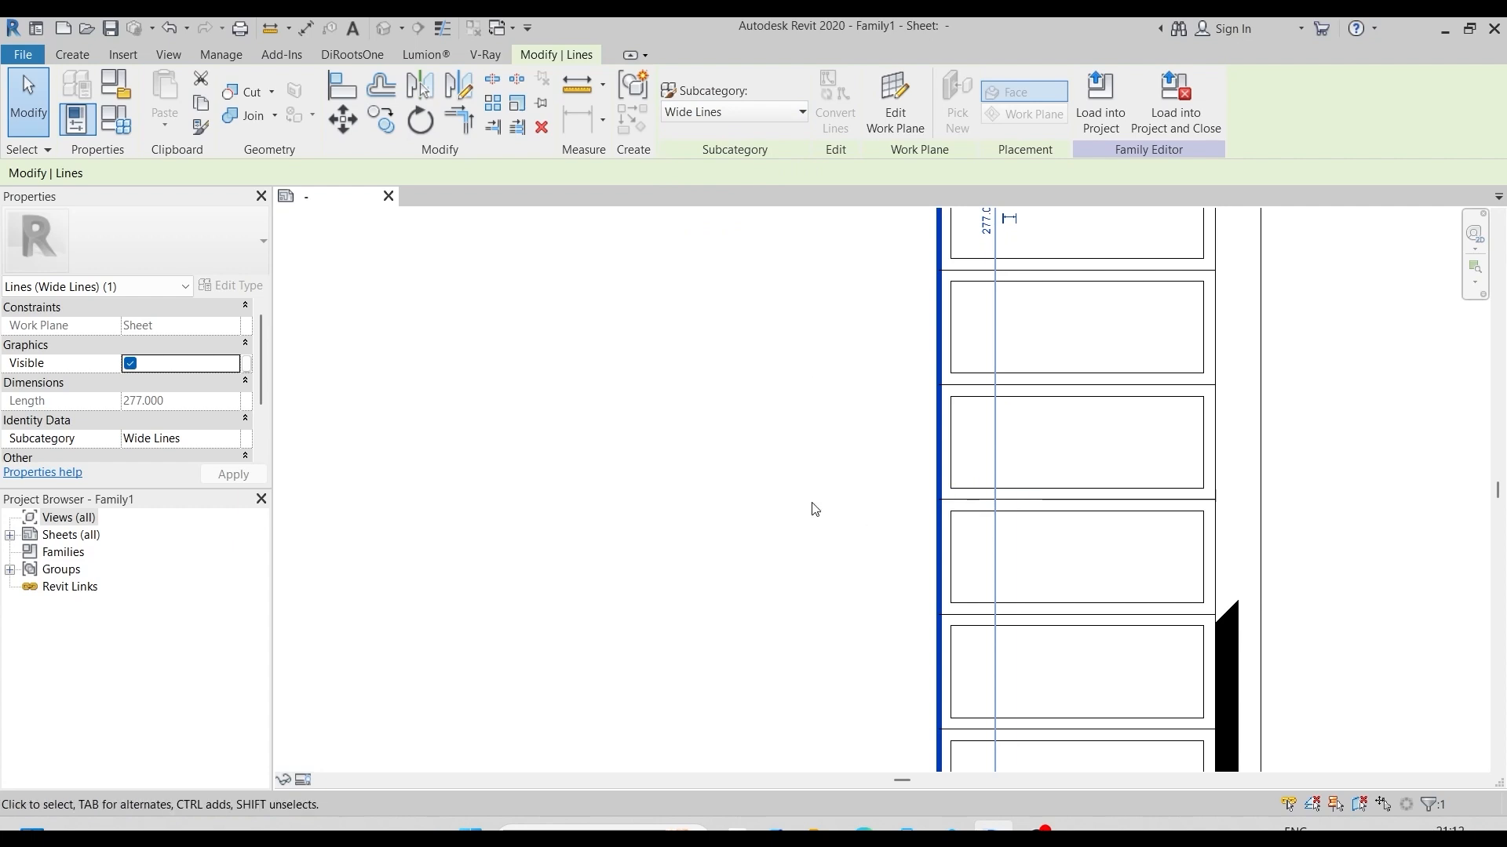
left_click(866, 457)
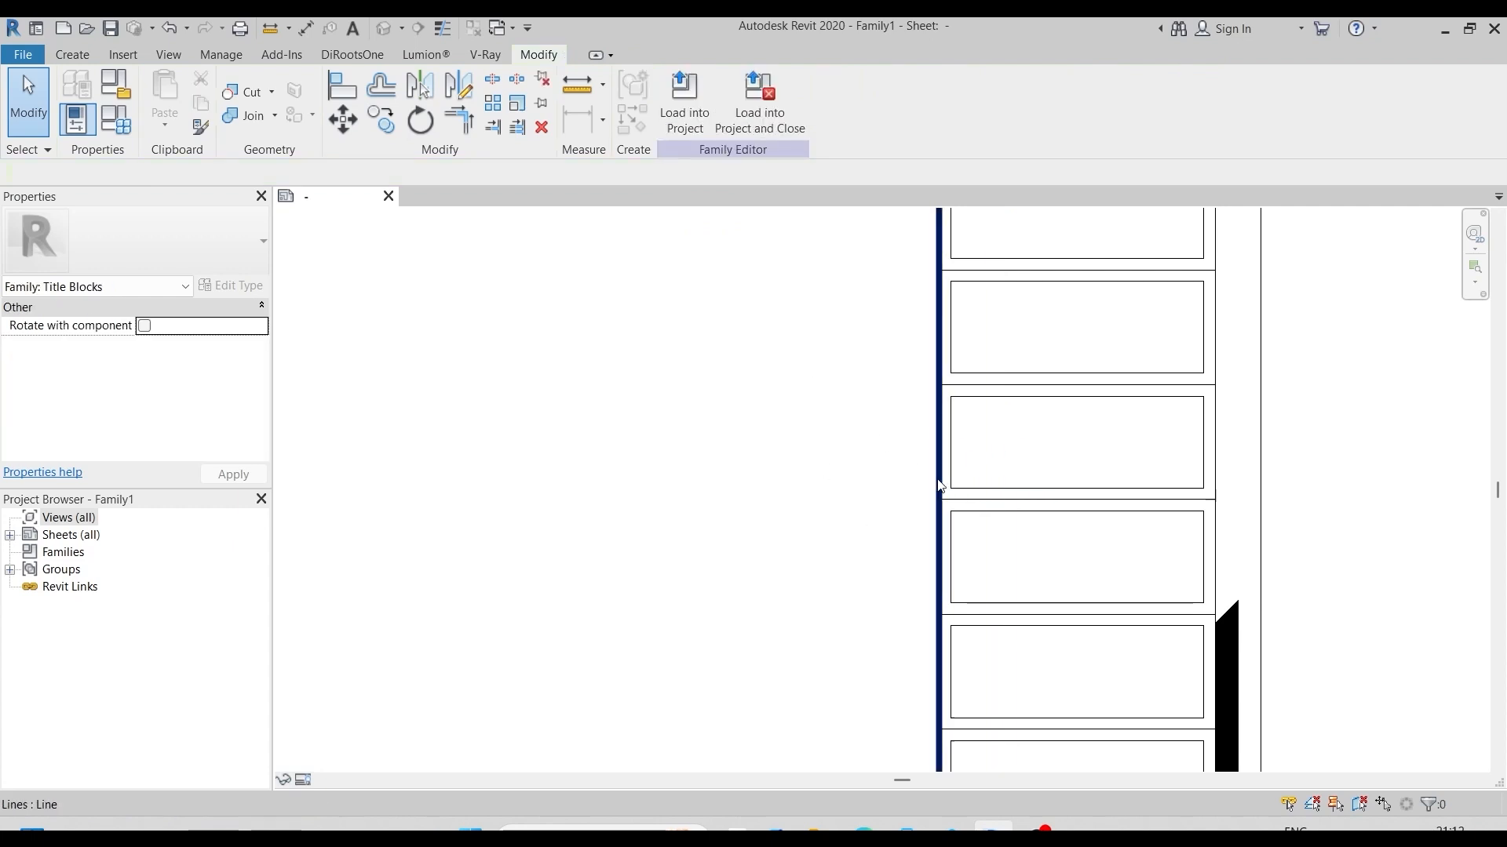
Step: Set the subcategory of all seven horizontal divider lines in the column to Wide Lines
scroll(992, 455, "down", 5)
scroll(992, 373, "up", 2)
left_click(991, 345)
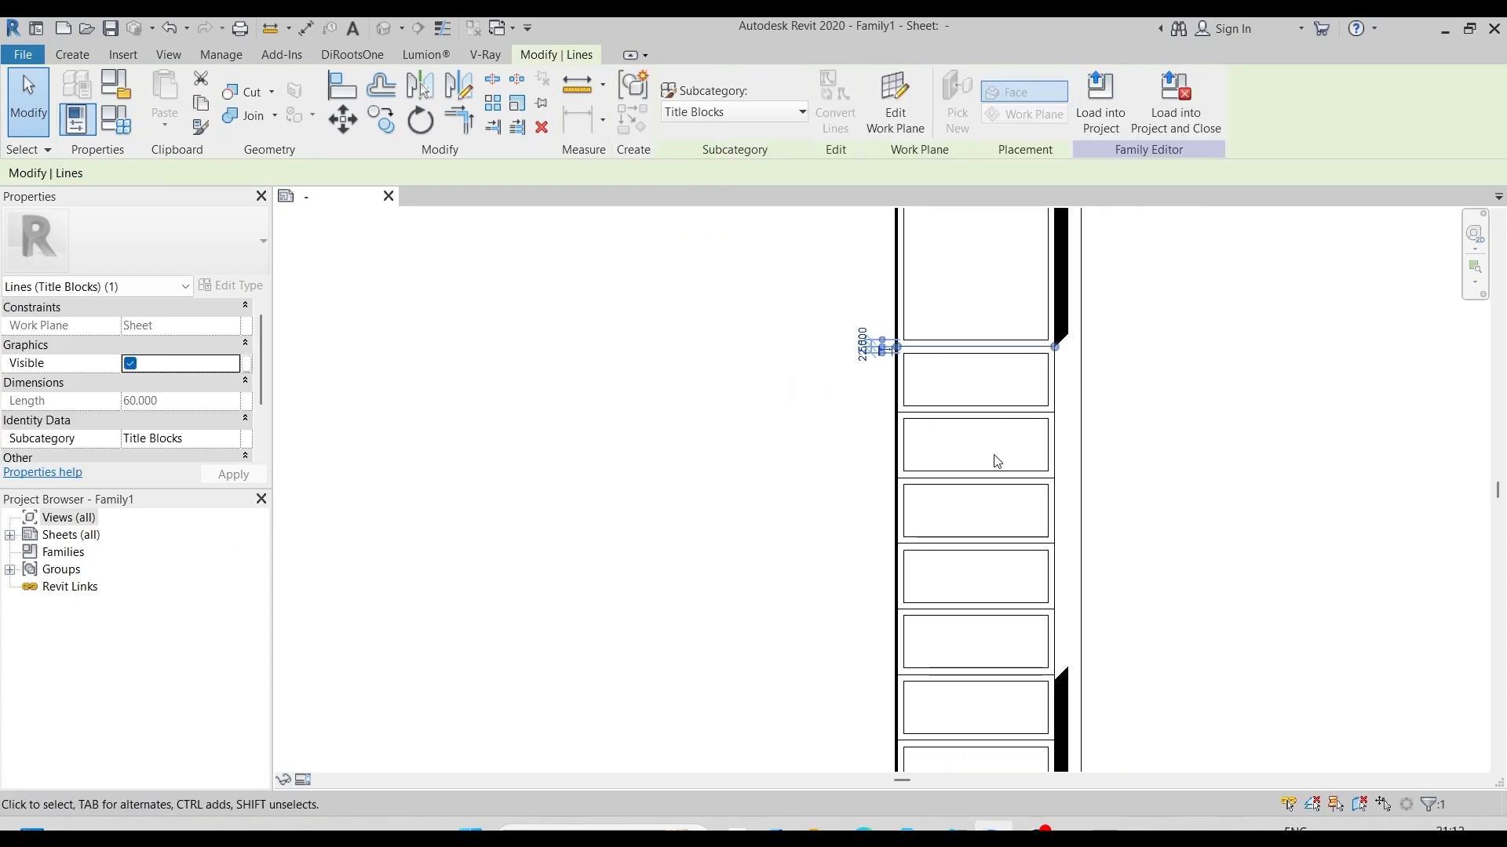
scroll(992, 460, "up", 2)
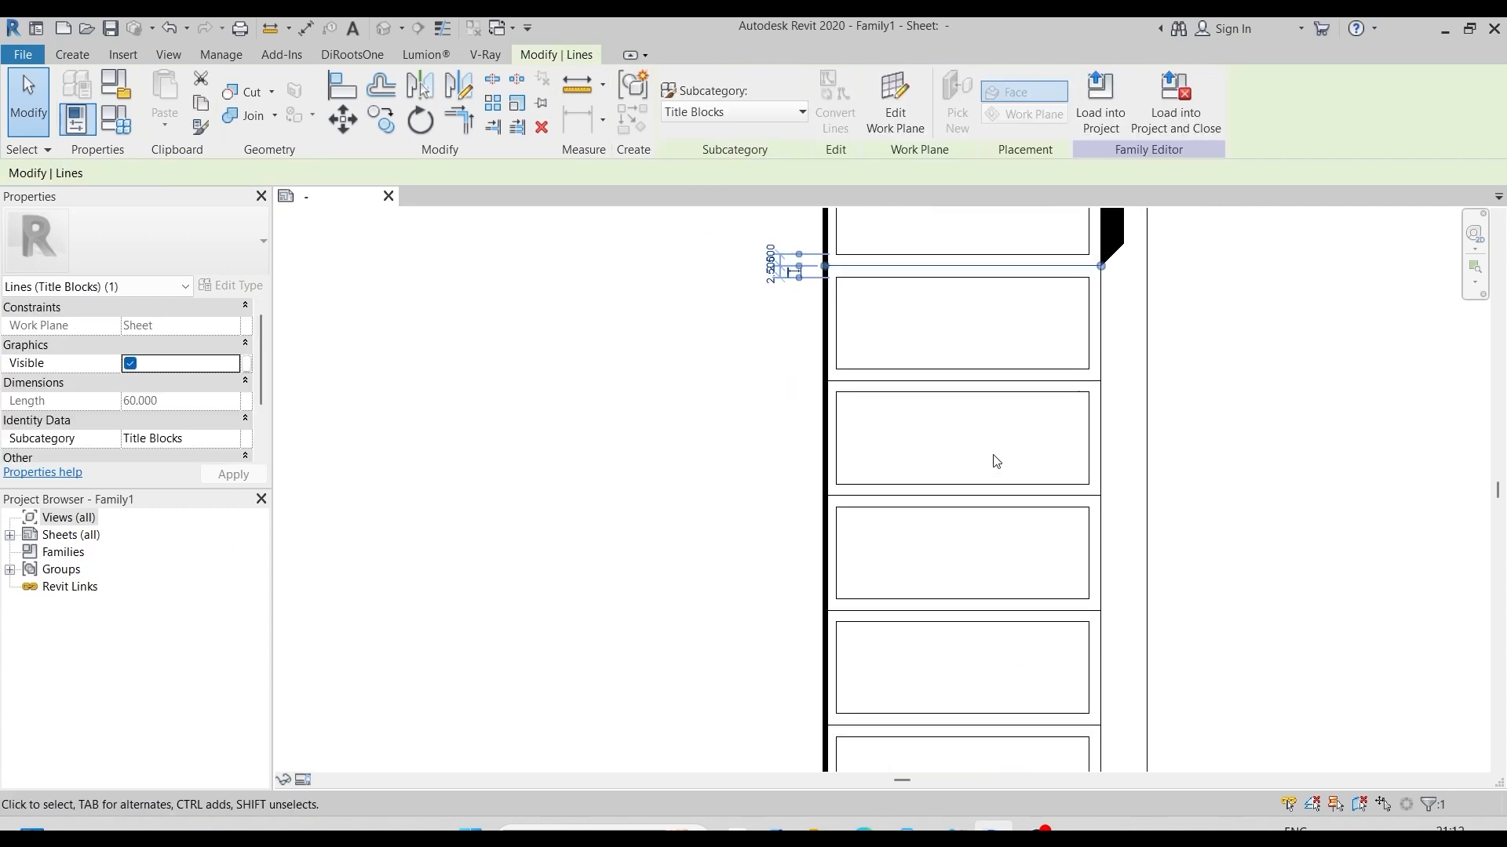
left_click(969, 381, "ctrl")
left_click(955, 495, "ctrl")
left_click(948, 611, "ctrl")
scroll(948, 616, "down", 4)
scroll(954, 675, "up", 5)
left_click(922, 426, "ctrl")
left_click(920, 579, "ctrl")
scroll(919, 581, "down", 4)
scroll(911, 643, "up", 4)
left_click(913, 582, "ctrl")
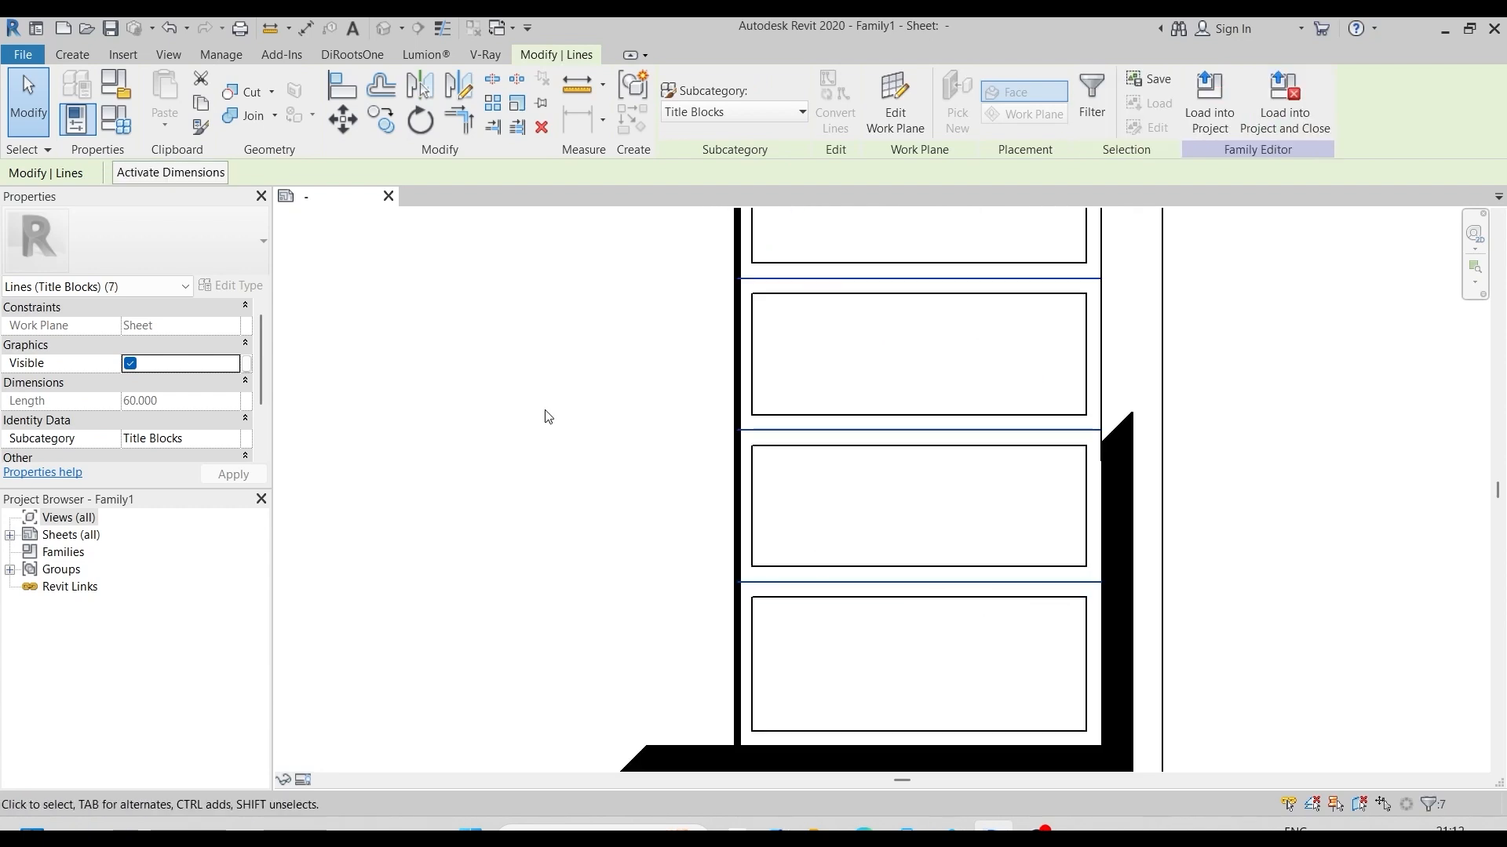
left_click(805, 114)
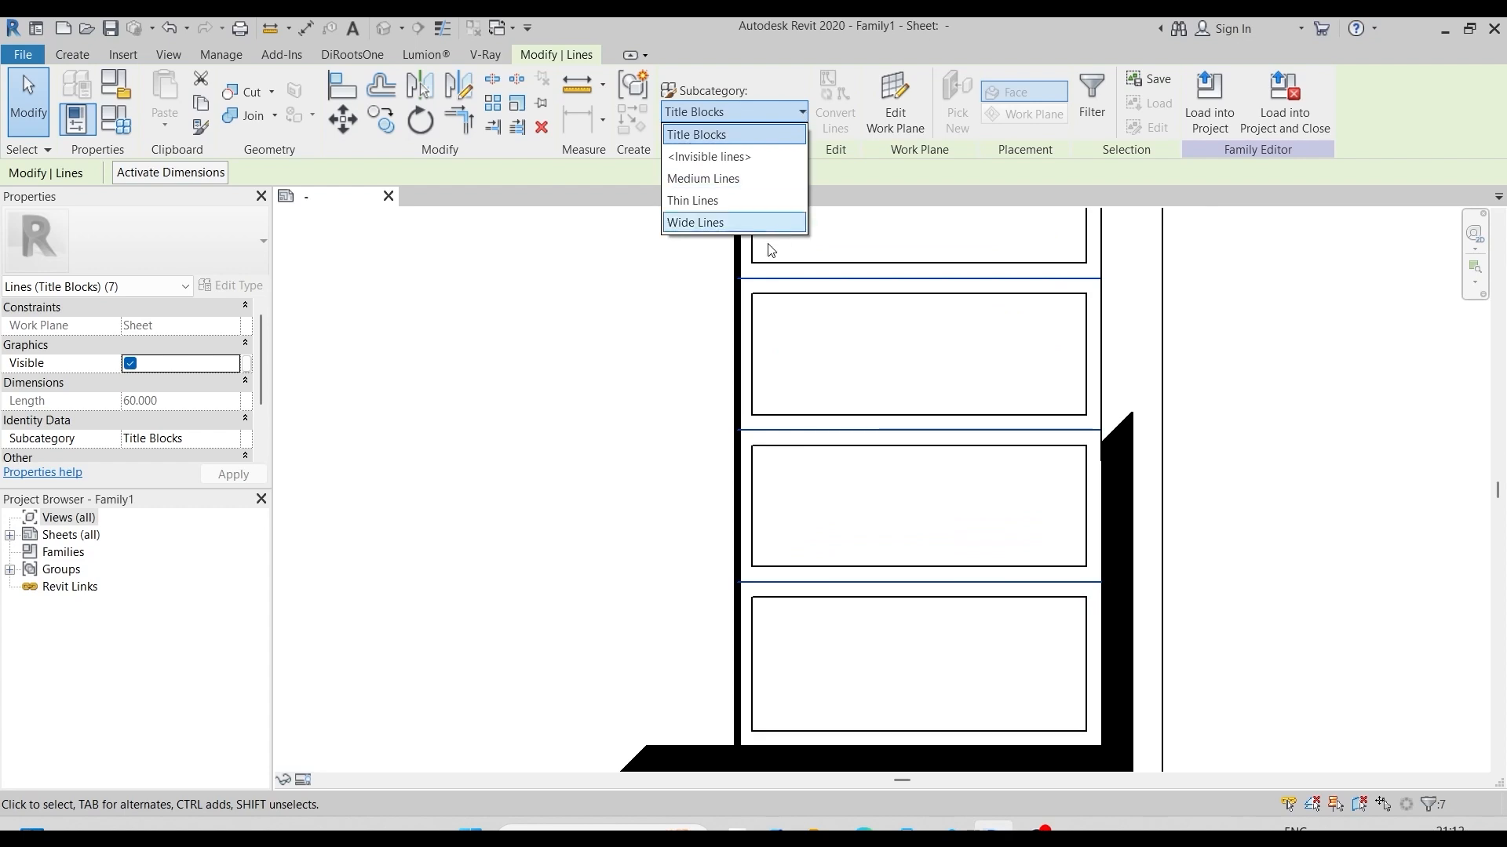
left_click(679, 228)
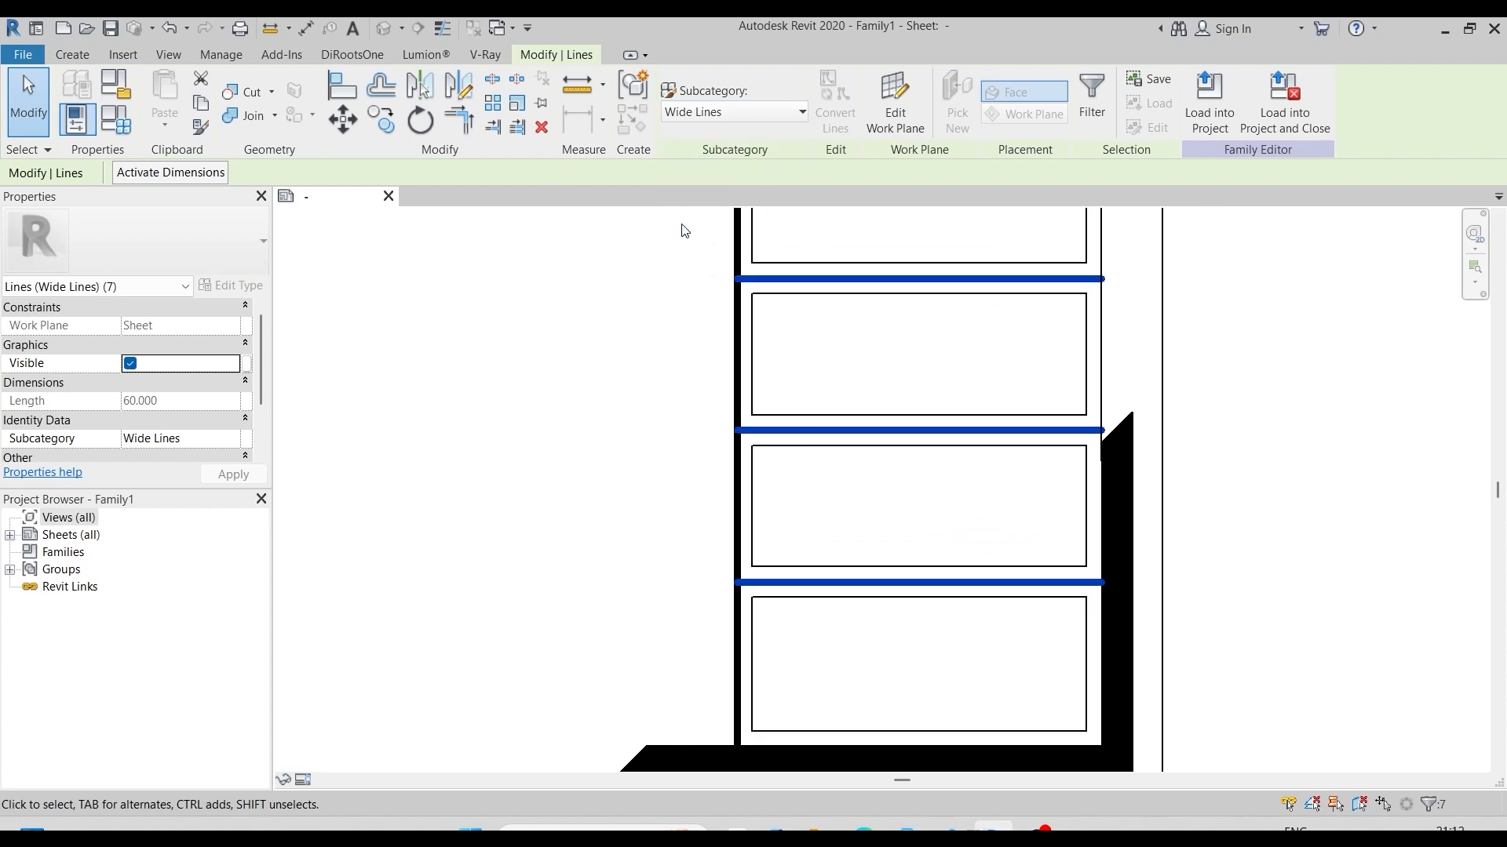
left_click(1250, 459)
Step: Set the subcategory of the vertical line on the column's outer edge to Wide Lines
scroll(928, 622, "down", 3)
scroll(1032, 296, "up", 4)
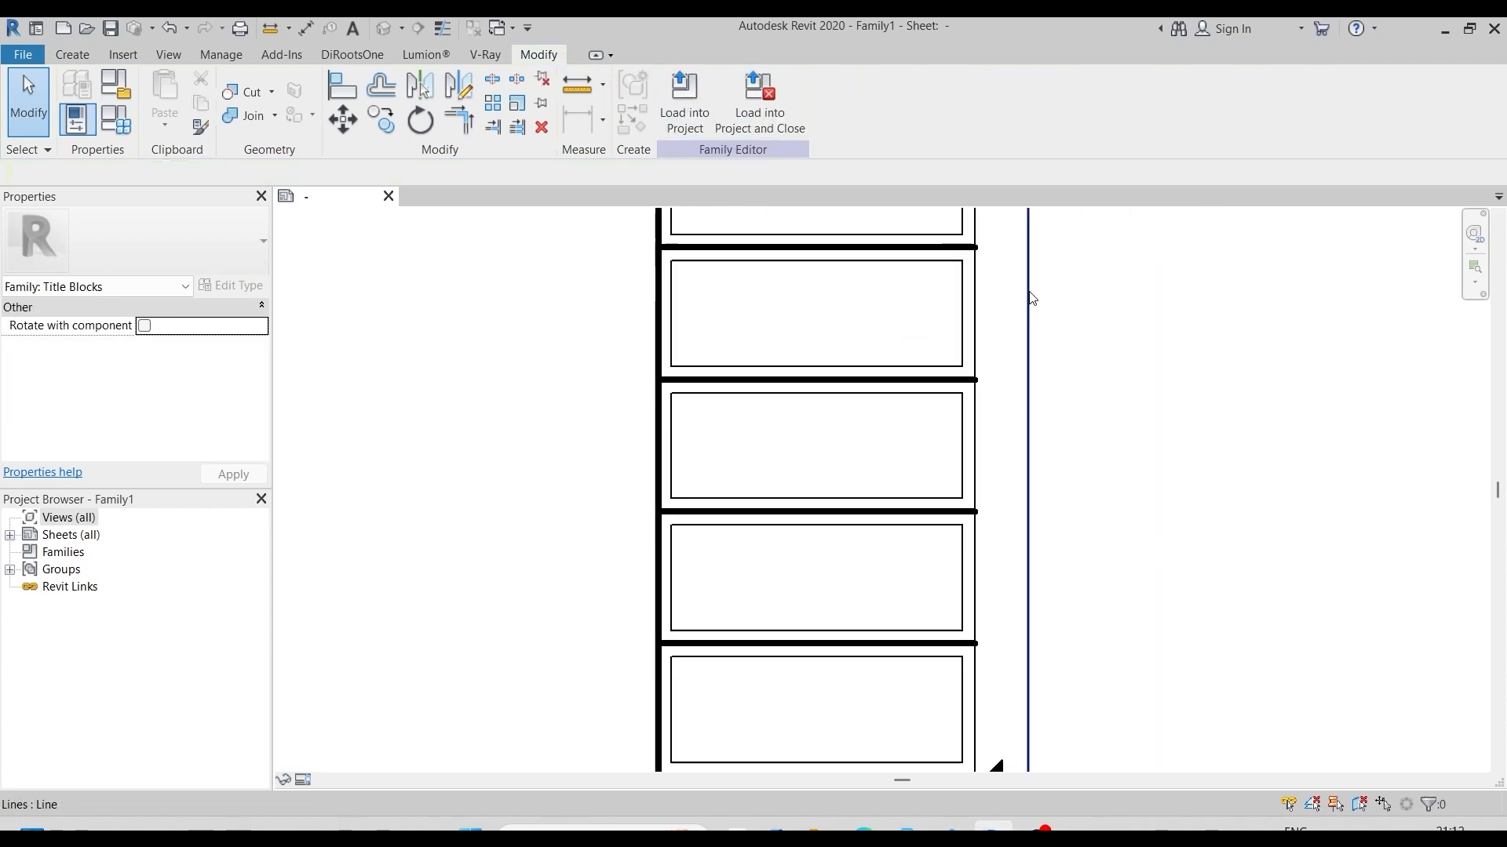
left_click(959, 361)
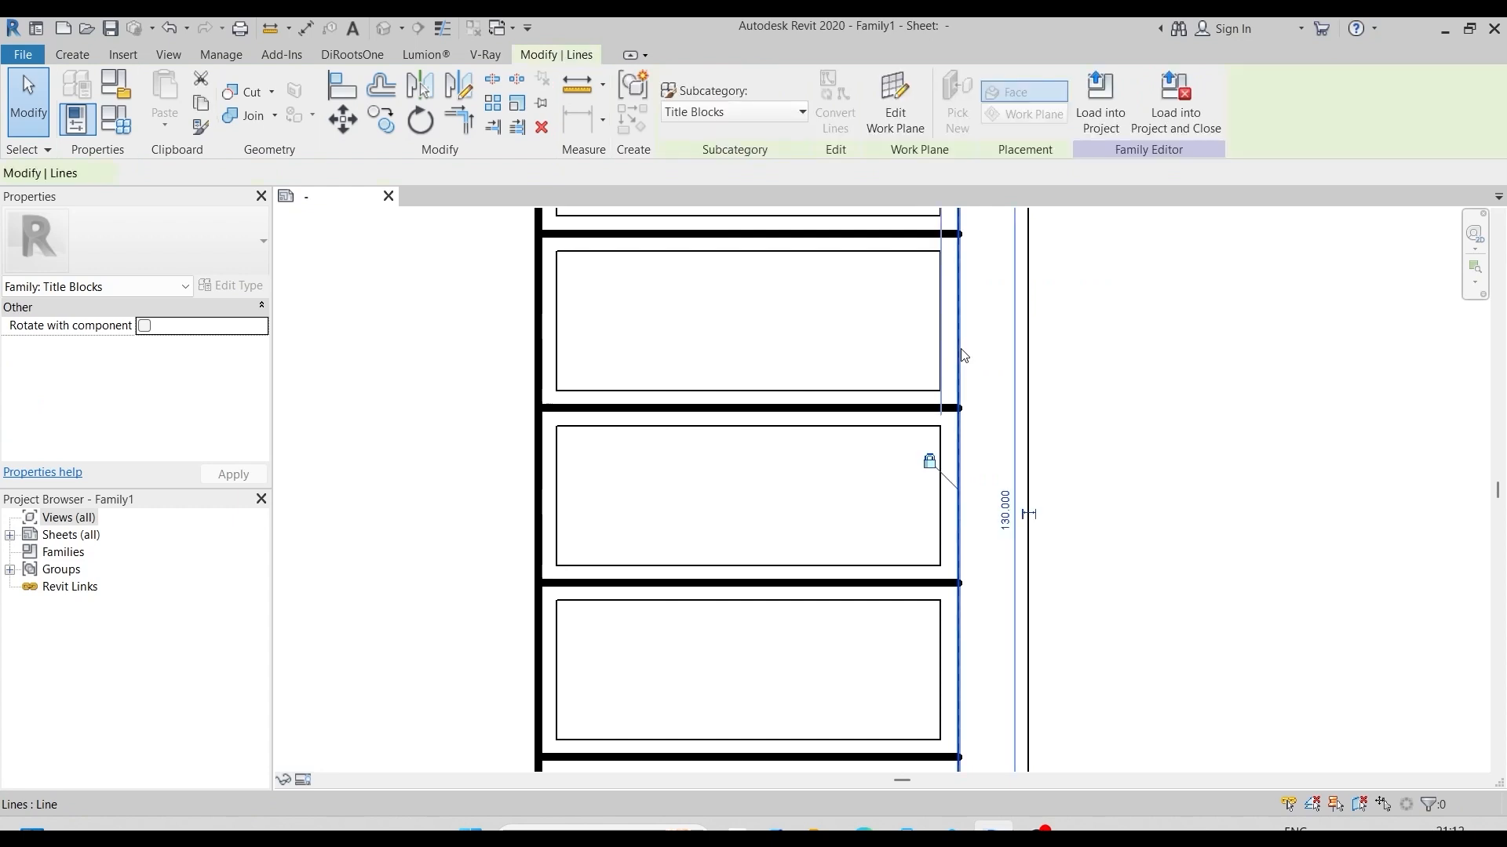
left_click(802, 112)
left_click(695, 217)
key("Escape")
Step: Extend the upper end of the column's outer vertical wide line upward to overlap the upper filled region's inner edge
scroll(959, 296, "up", 4)
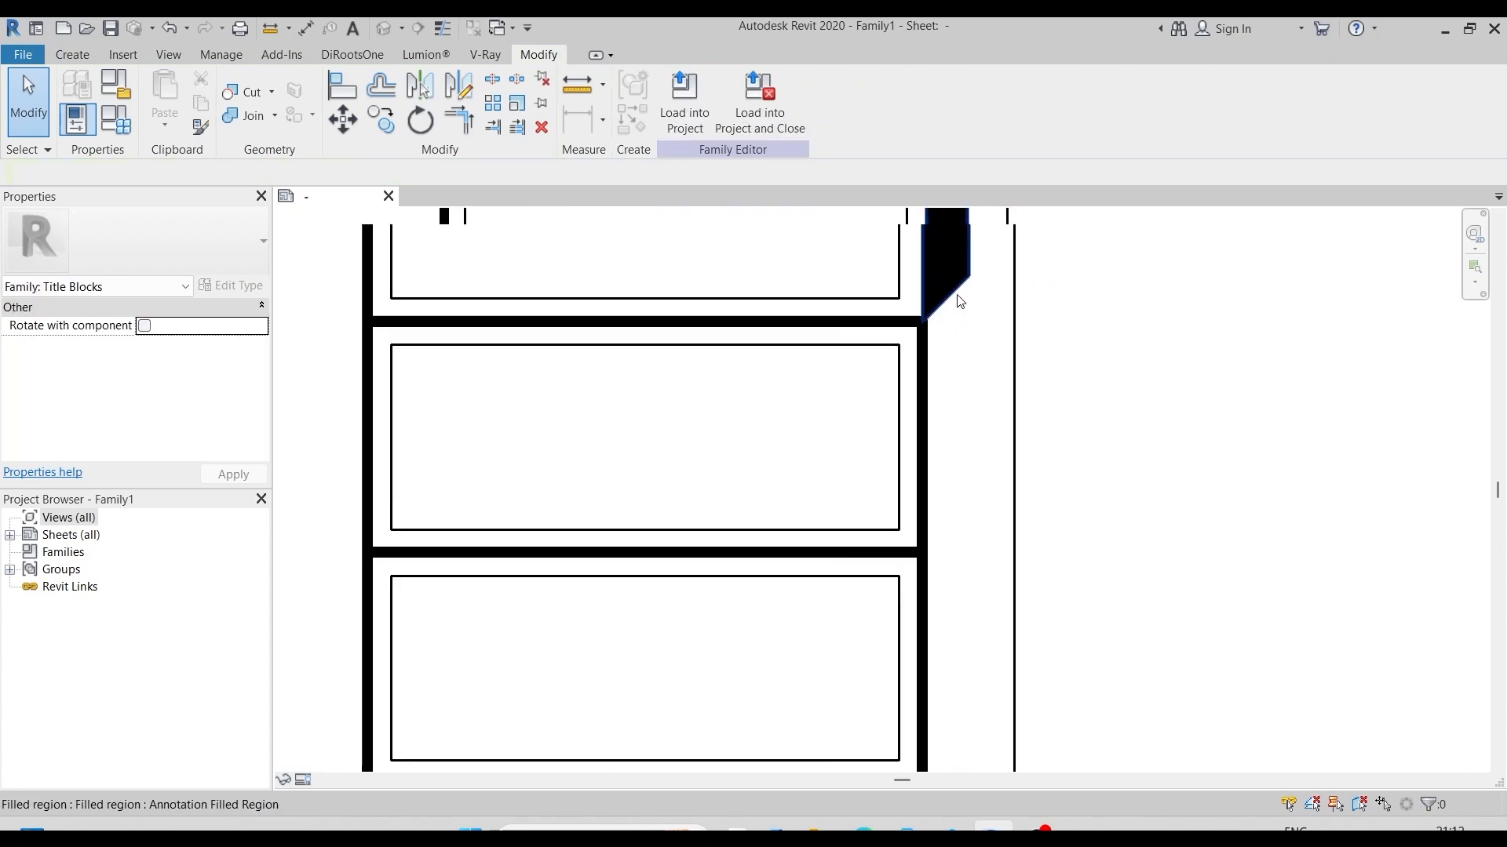
scroll(934, 318, "up", 5)
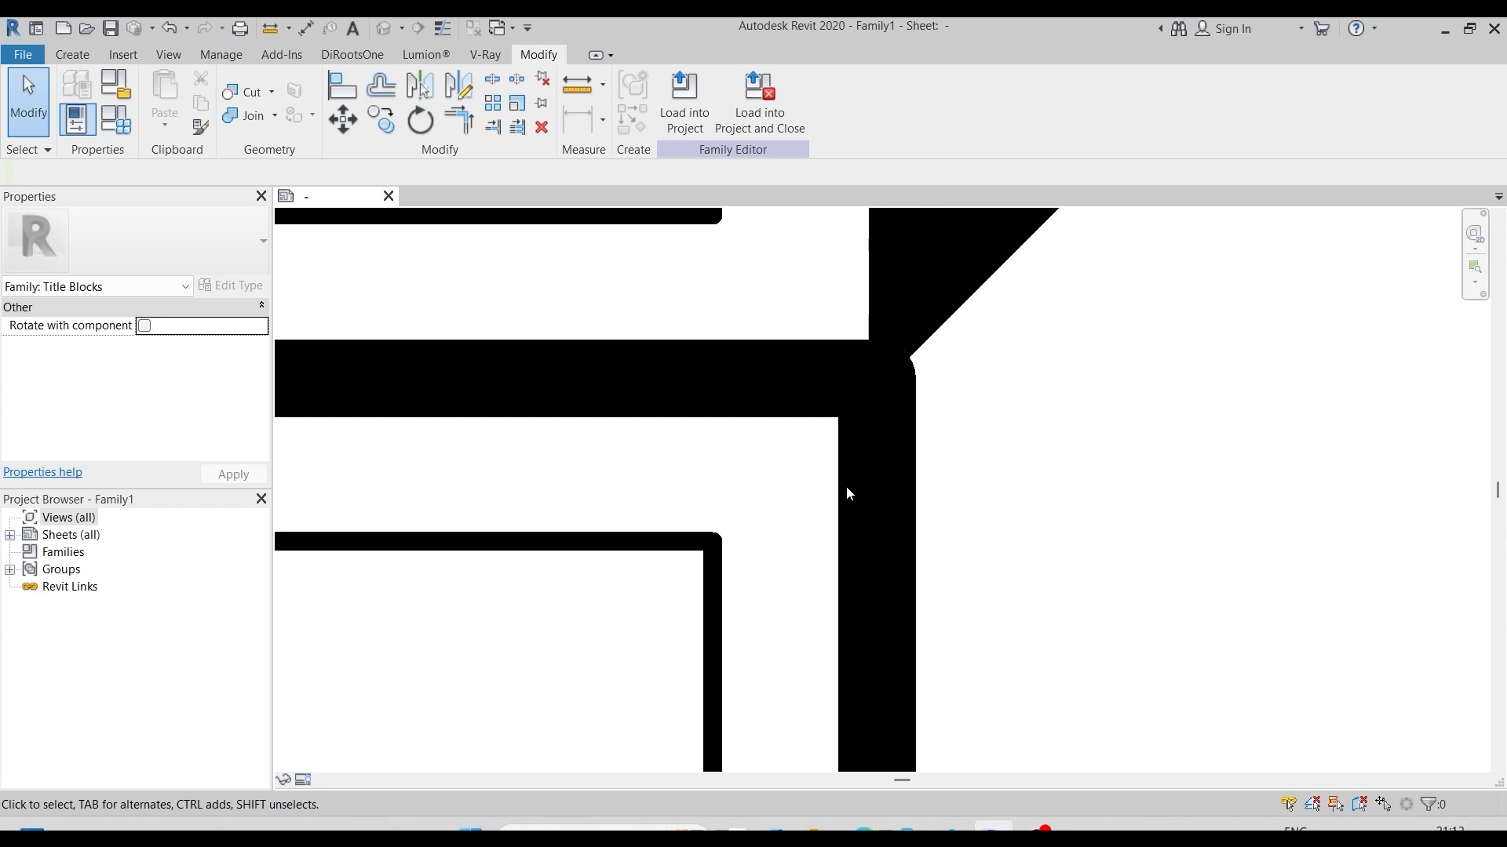
scroll(922, 470, "down", 3)
left_click(914, 469)
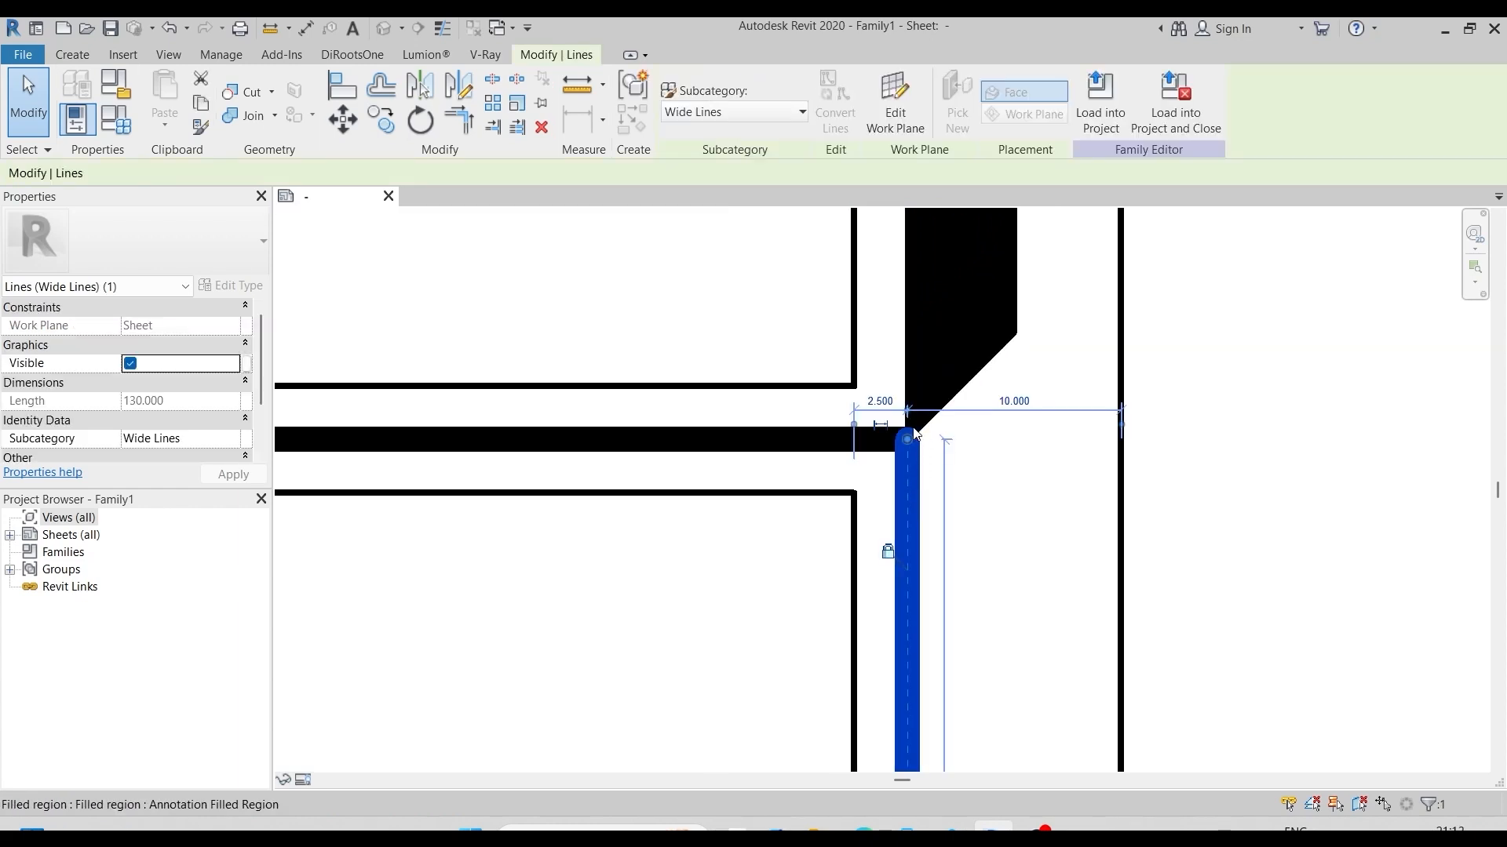
left_click_drag(907, 437, 907, 278)
left_click(1026, 455)
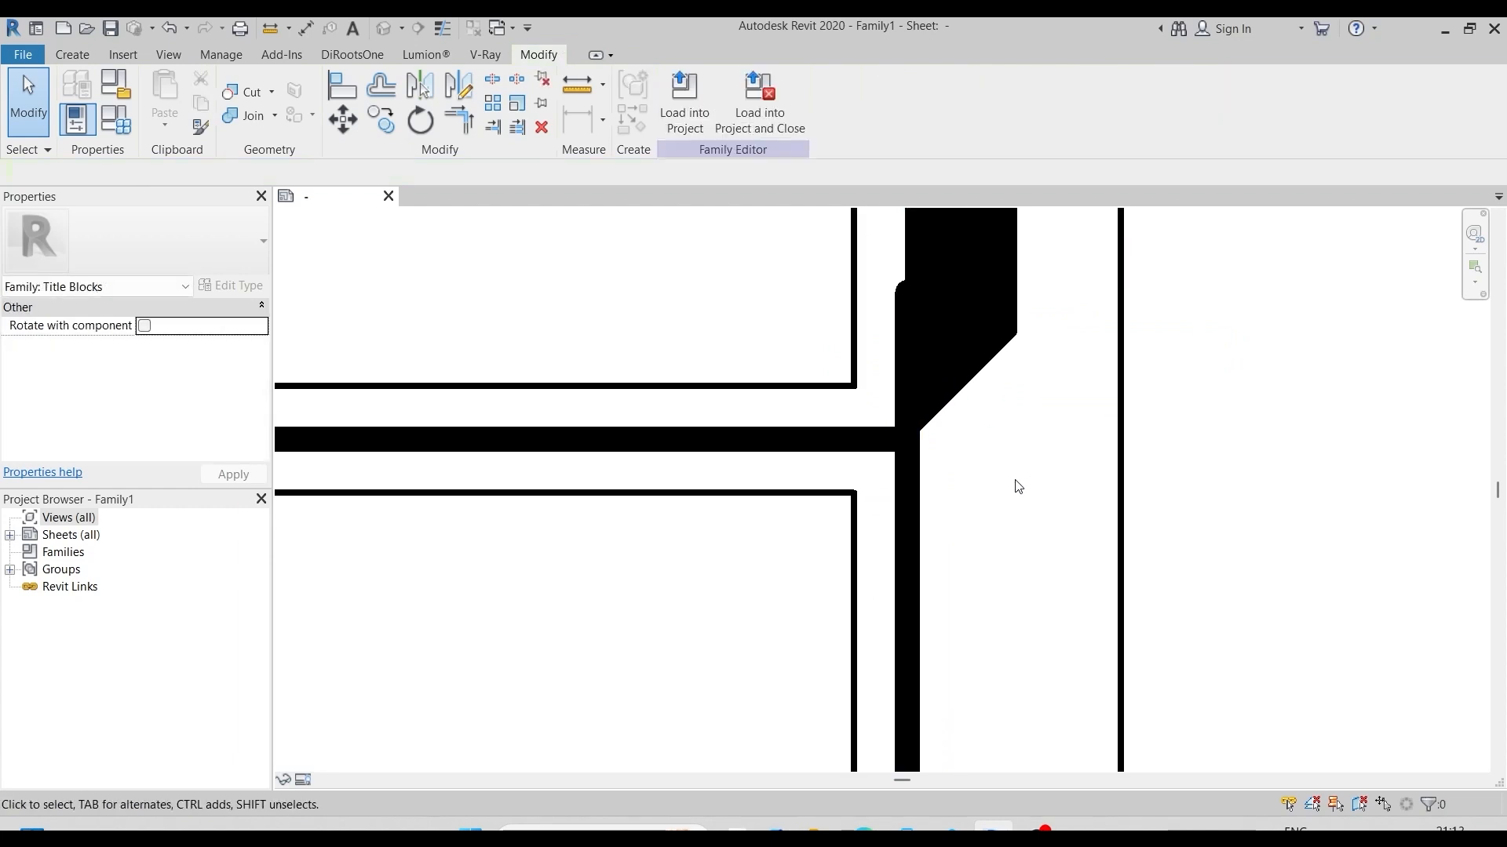
Step: Set the outer vertical wide line's distance from the adjacent box edge to 2.9 mm
scroll(937, 291, "up", 3)
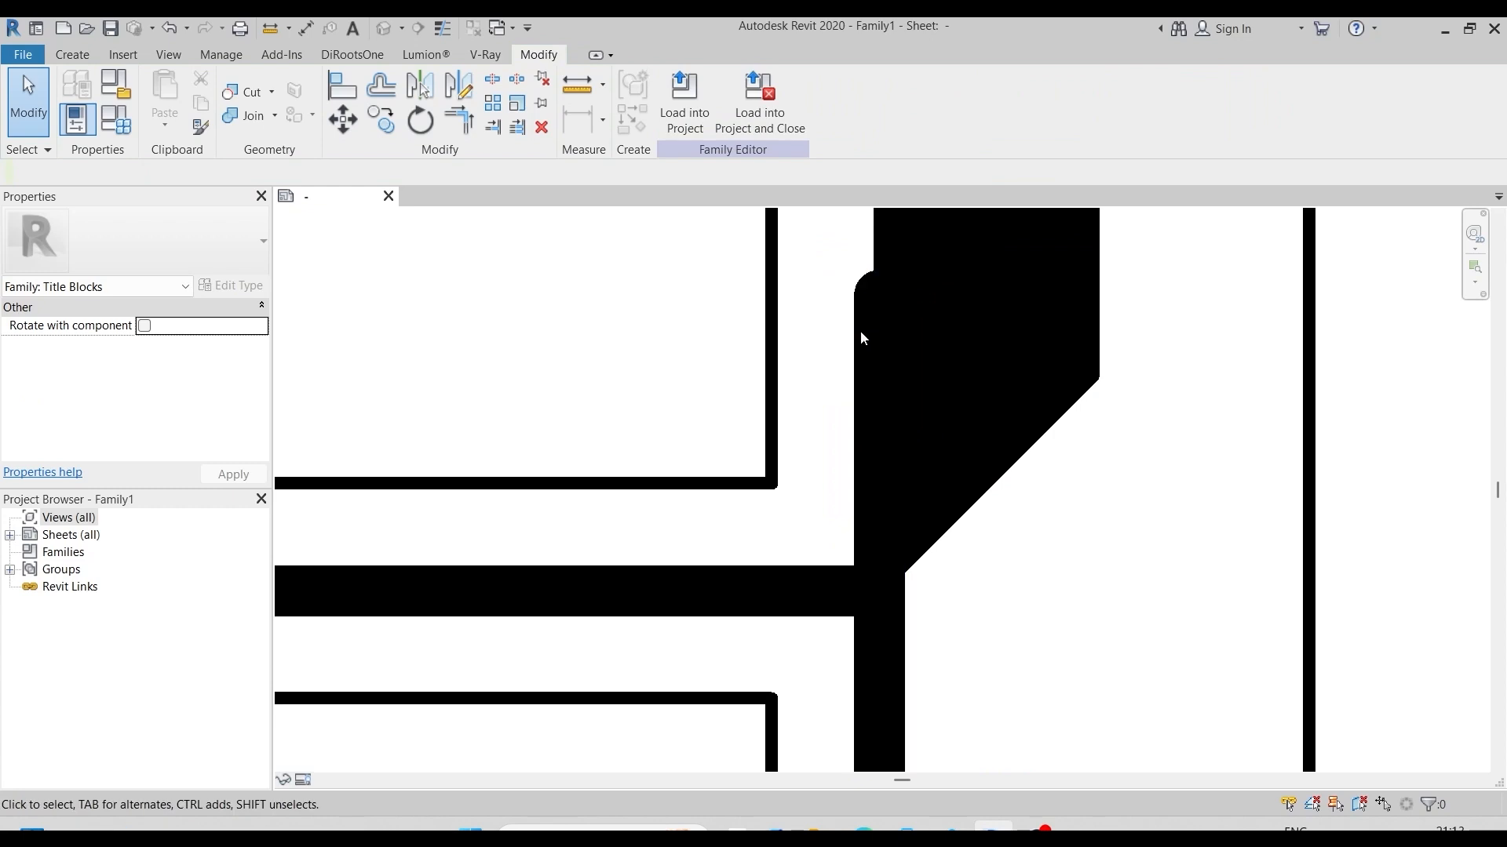
scroll(857, 287, "down", 3)
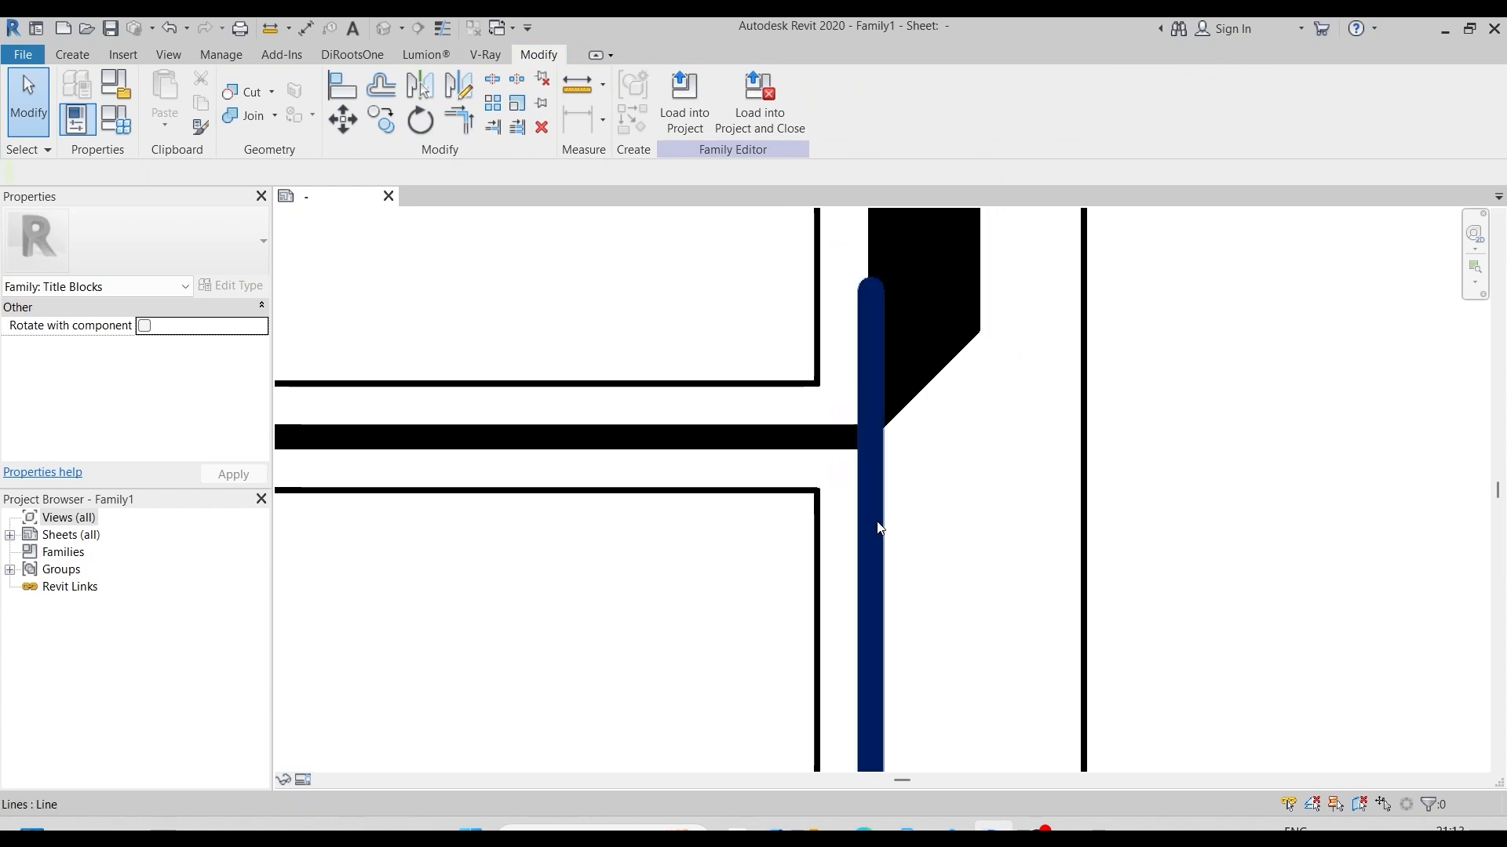
left_click(873, 521)
scroll(842, 255, "up", 4)
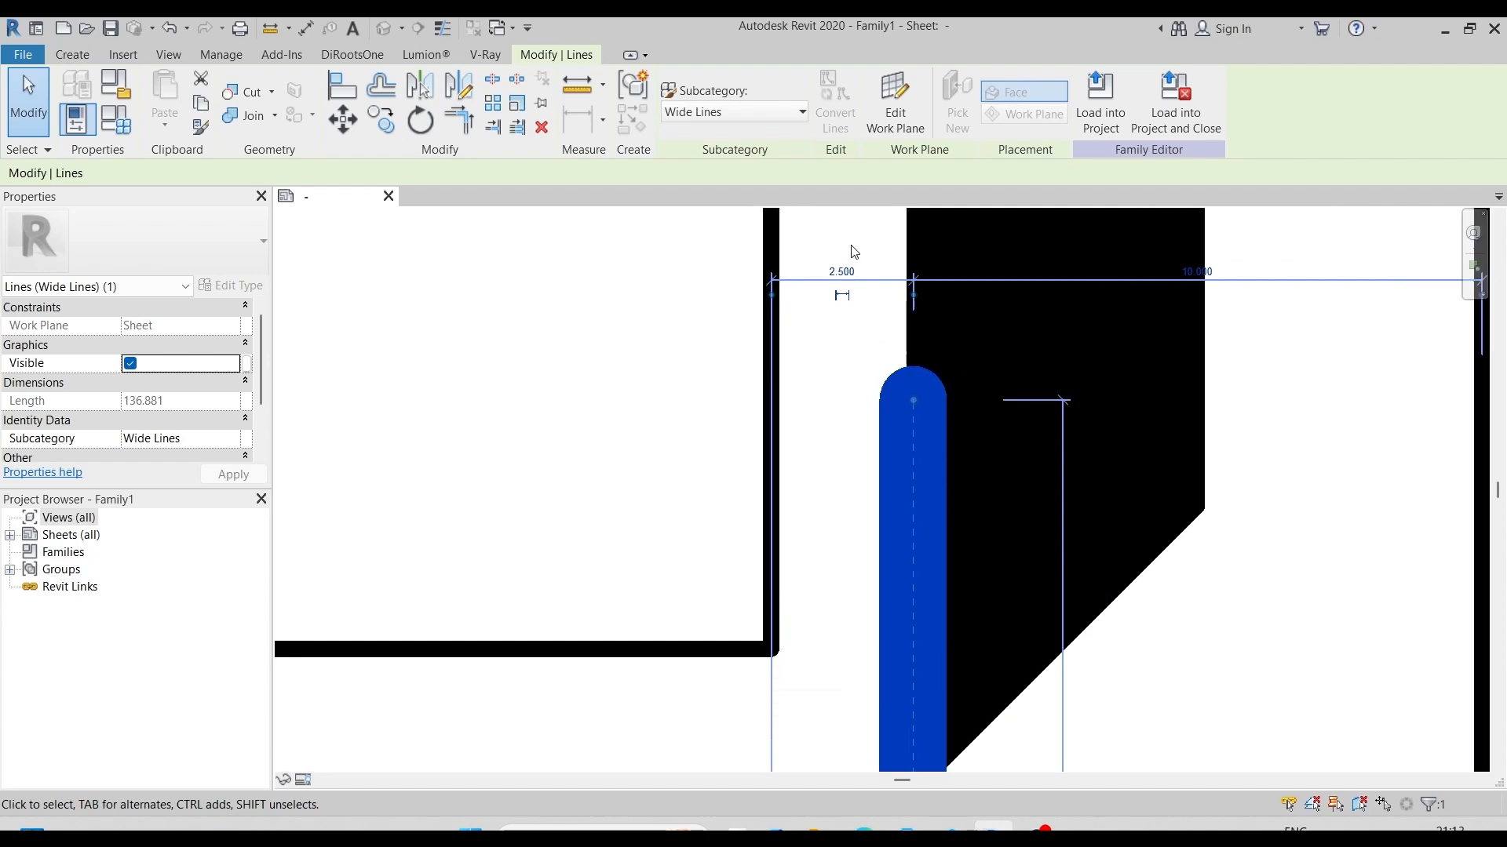
left_click(840, 263)
type("2")
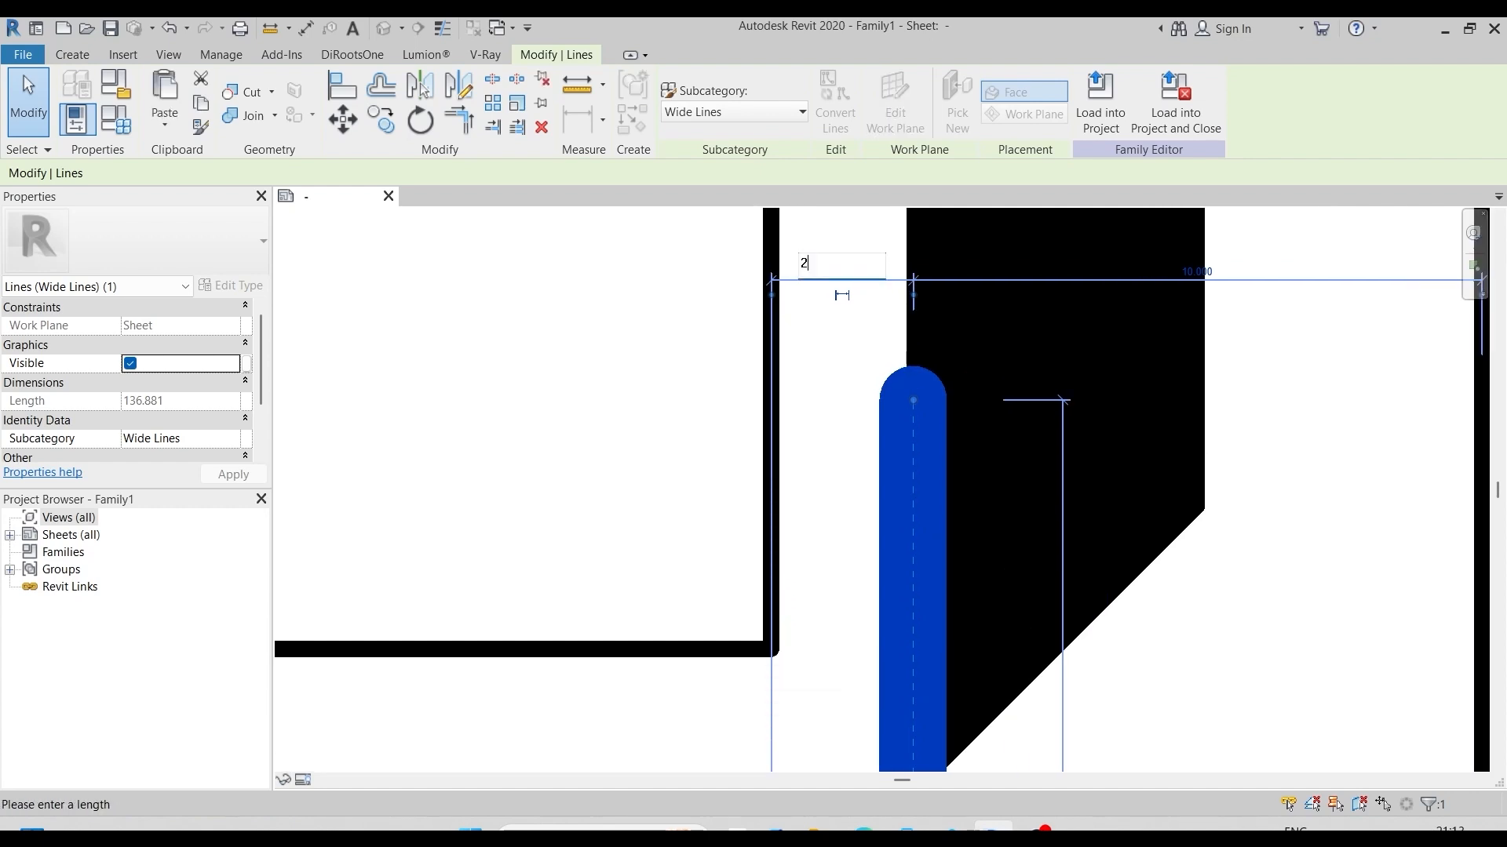
key("Return")
scroll(923, 377, "up", 2)
scroll(881, 524, "down", 2)
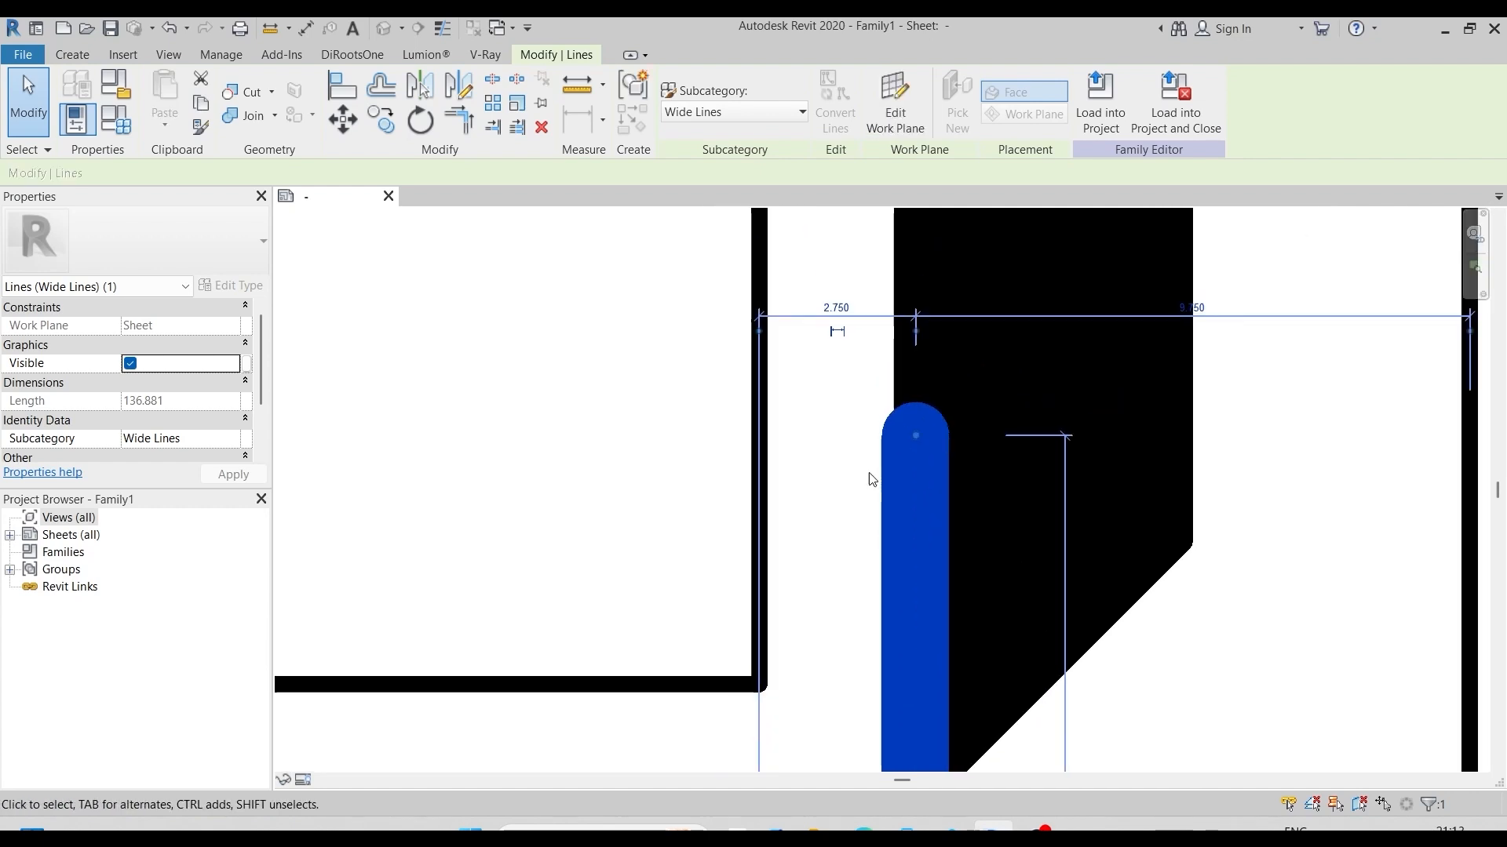
left_click(835, 305)
type("2.9")
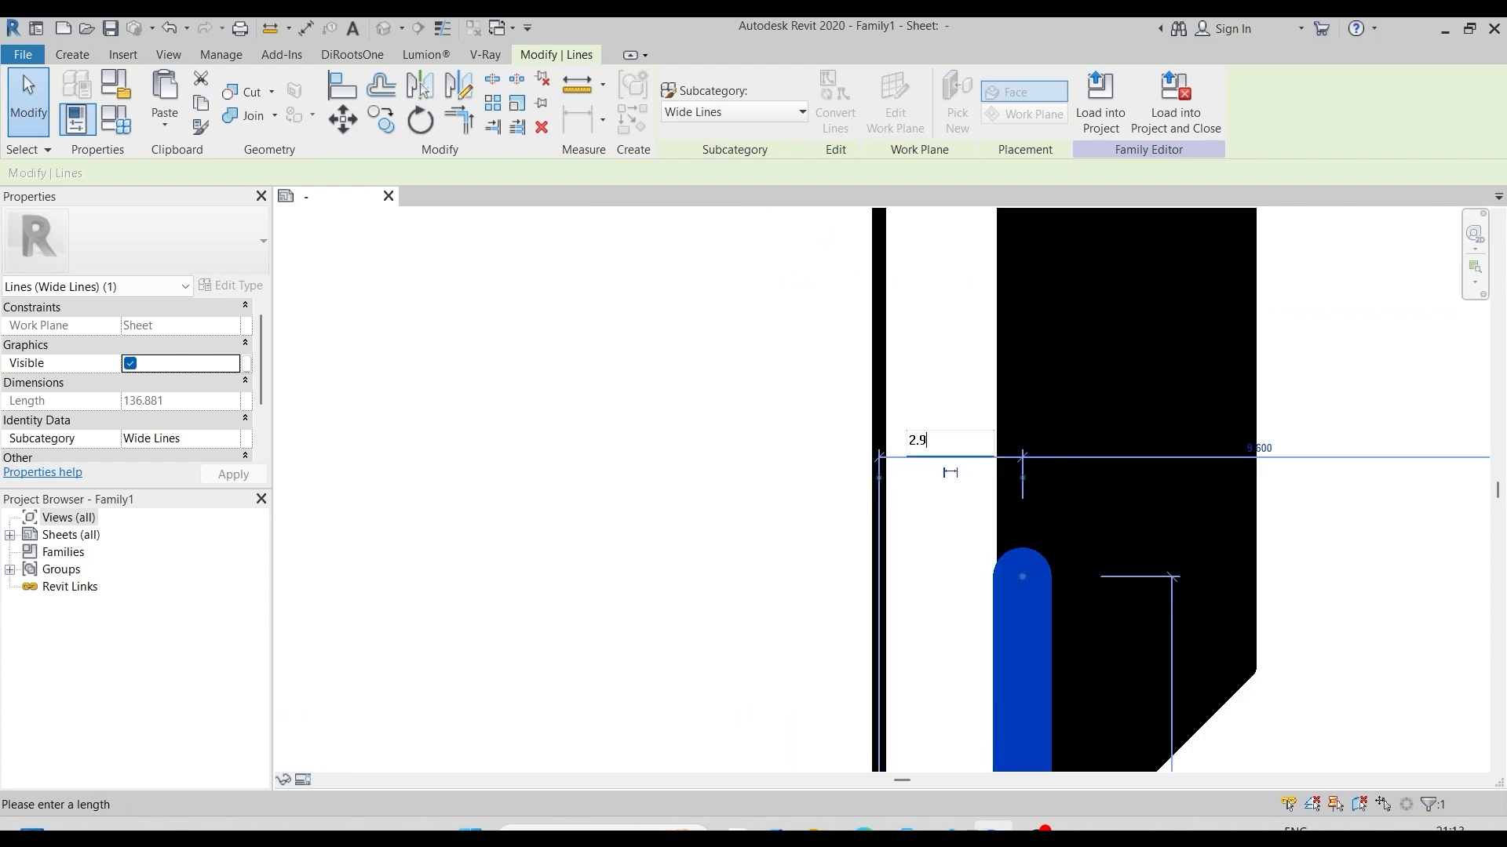
key("Return")
scroll(1098, 478, "down", 3)
key("Escape")
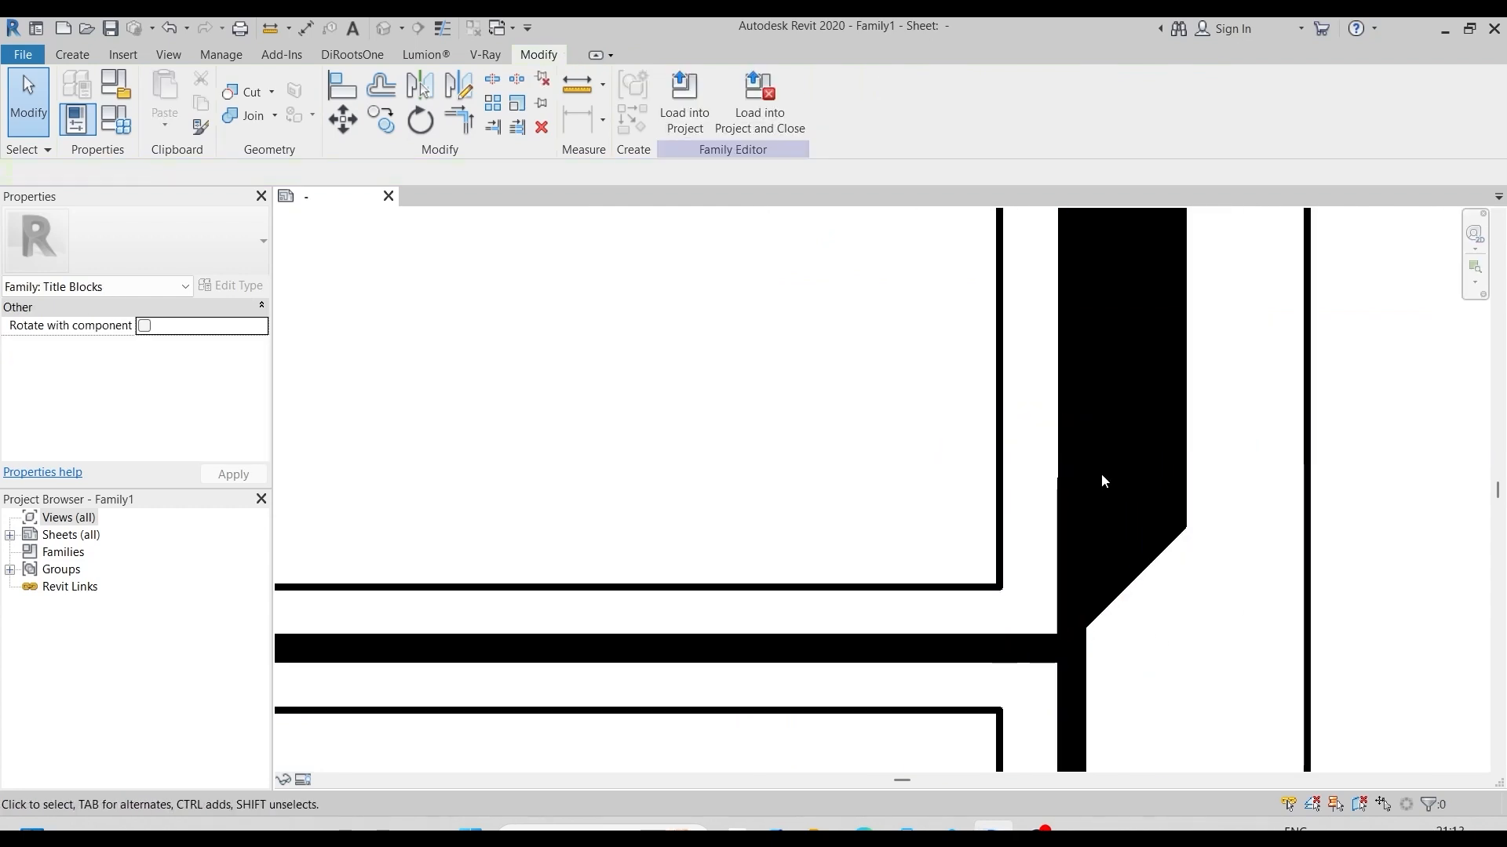
Step: Edit the filled region's boundary and sketch a 45° diagonal rising outward from the lower corner of the upper-left bar's slanted end
scroll(1099, 481, "up", 1)
scroll(1060, 502, "down", 4)
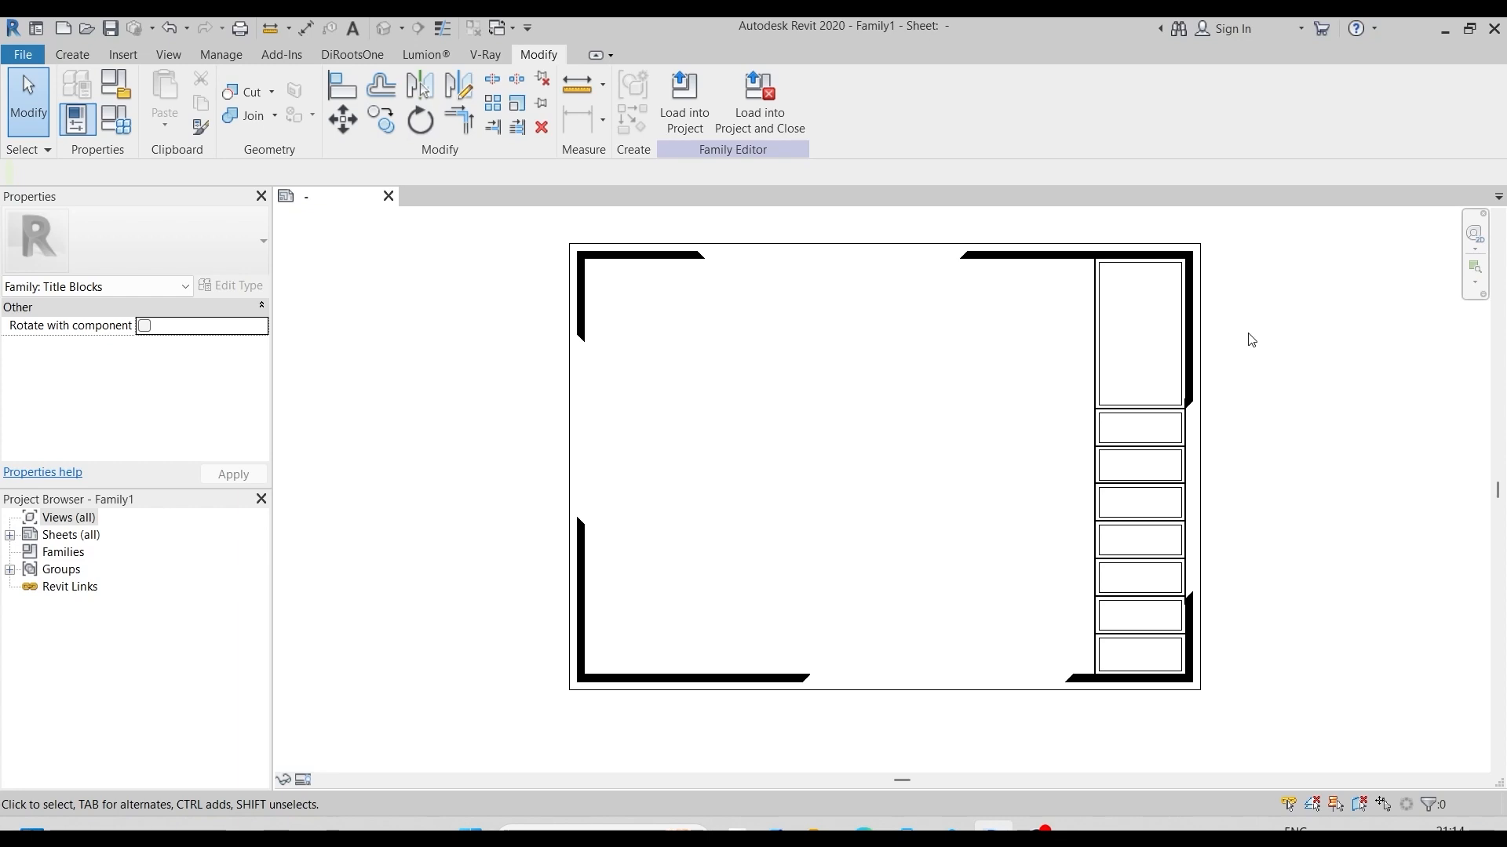
scroll(777, 223, "up", 8)
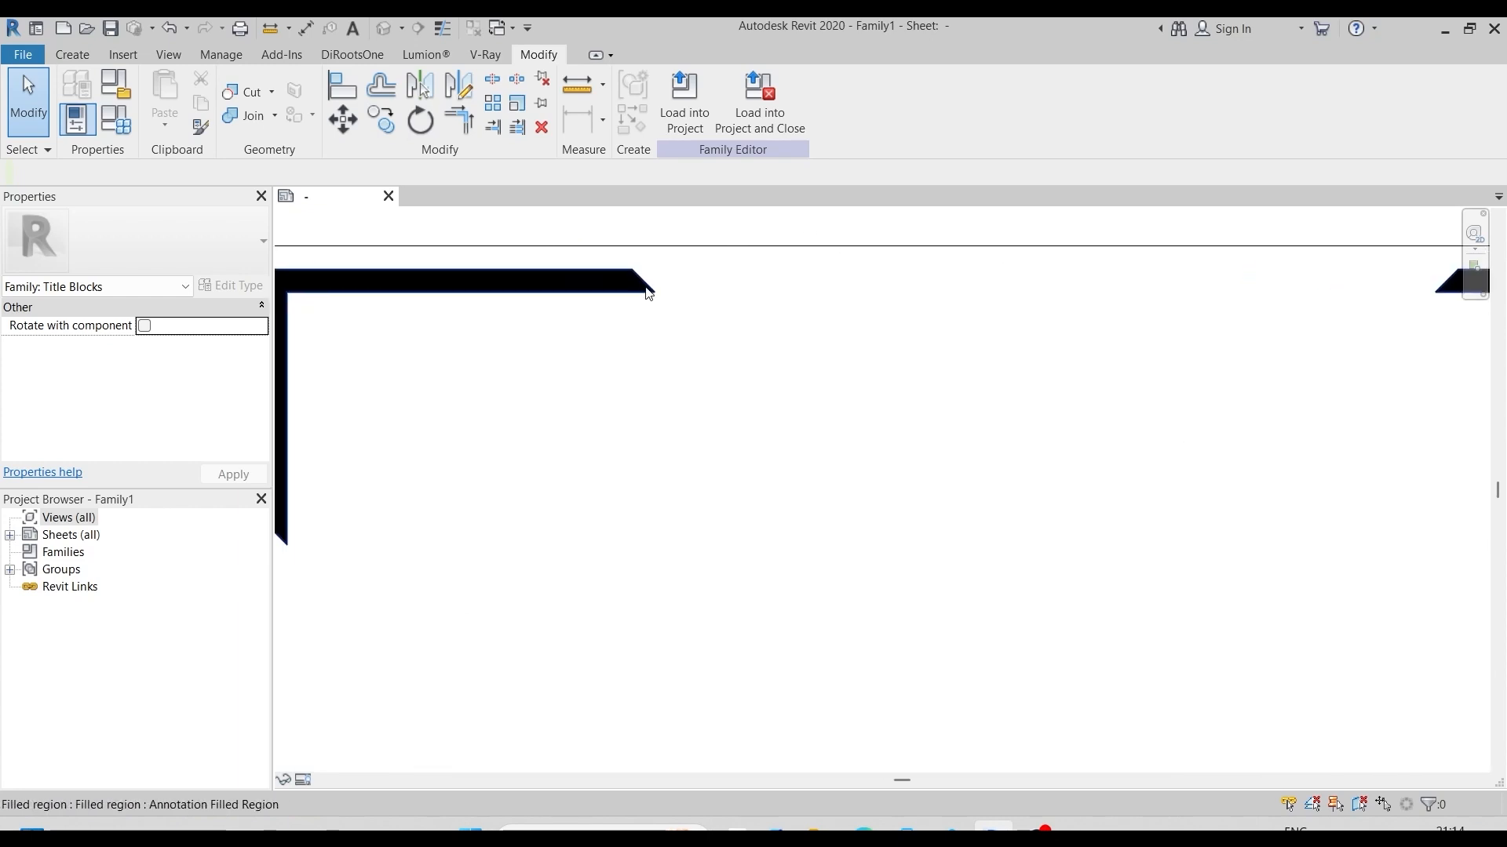
left_click(639, 283)
scroll(573, 377, "down", 2)
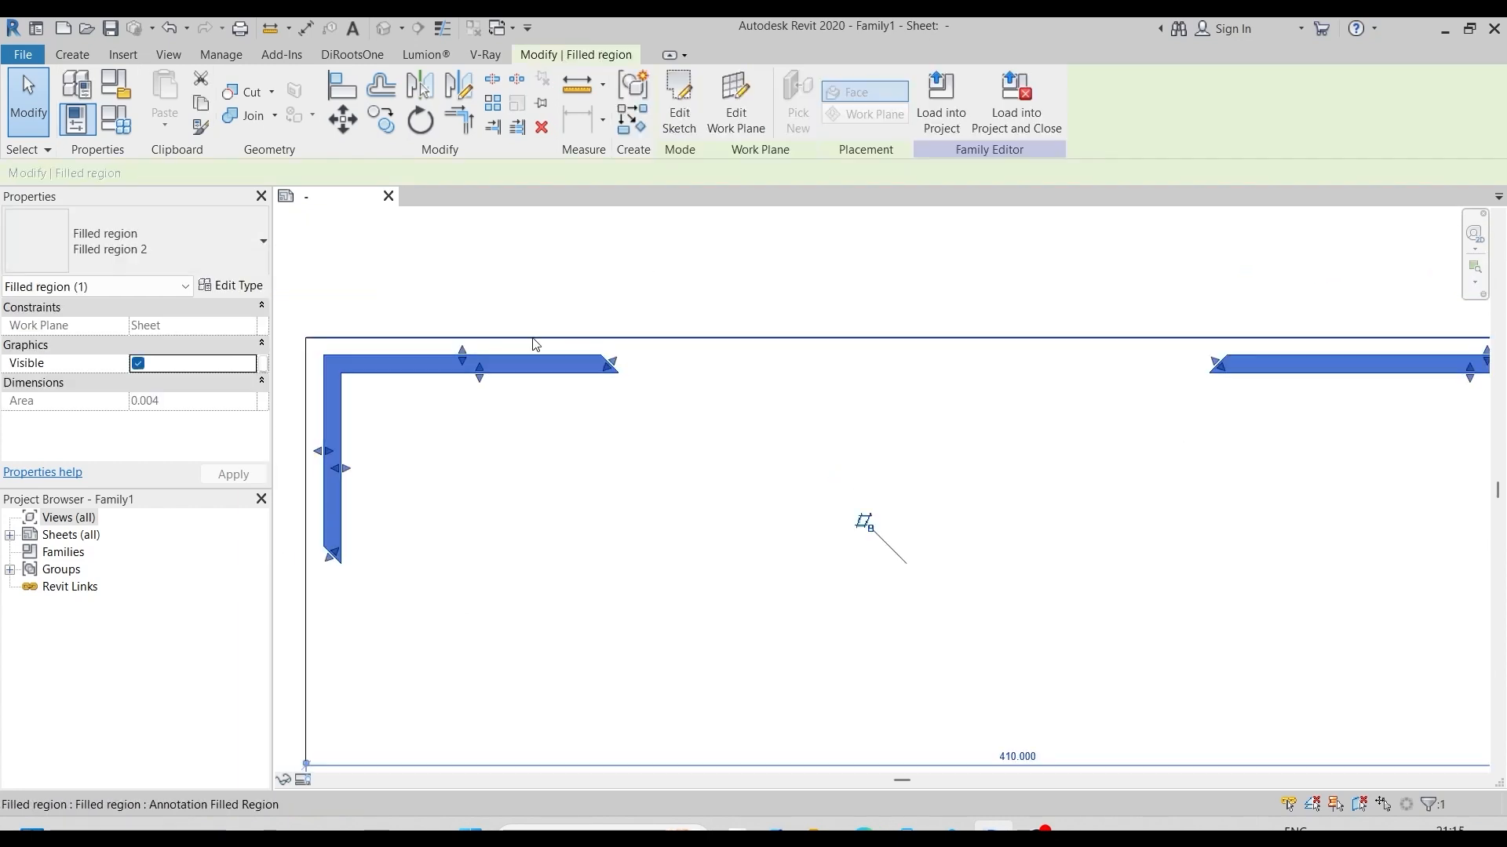
left_click(679, 115)
scroll(616, 369, "up", 4)
key("l")
key("i")
left_click(639, 379)
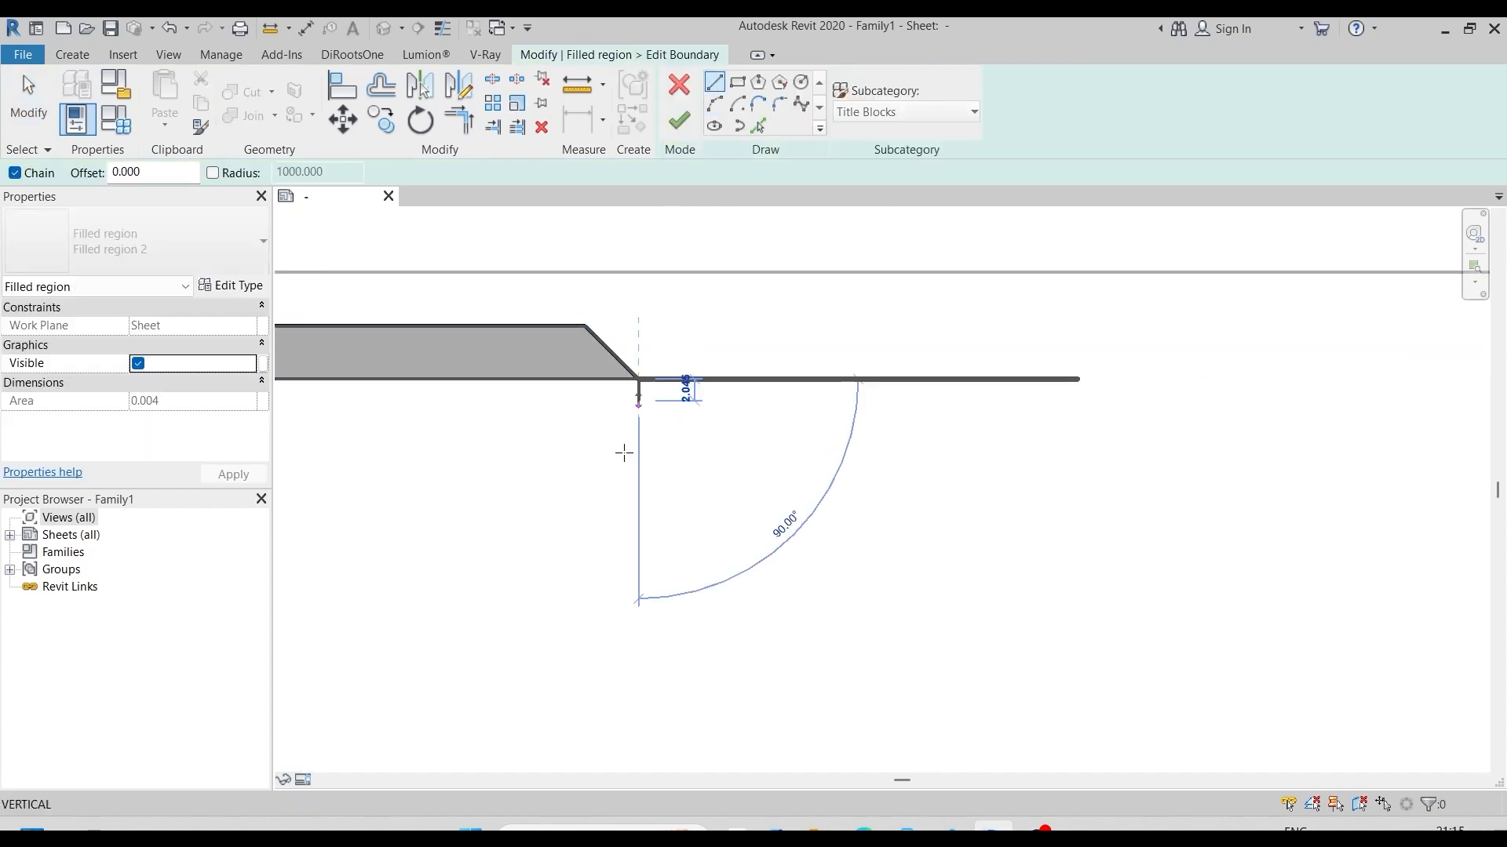
scroll(710, 396, "down", 3)
left_click(784, 280)
Step: Trim the bar's upper edge to the new diagonal, delete the old slanted edge, and finish the filled region's boundary
left_click(459, 120)
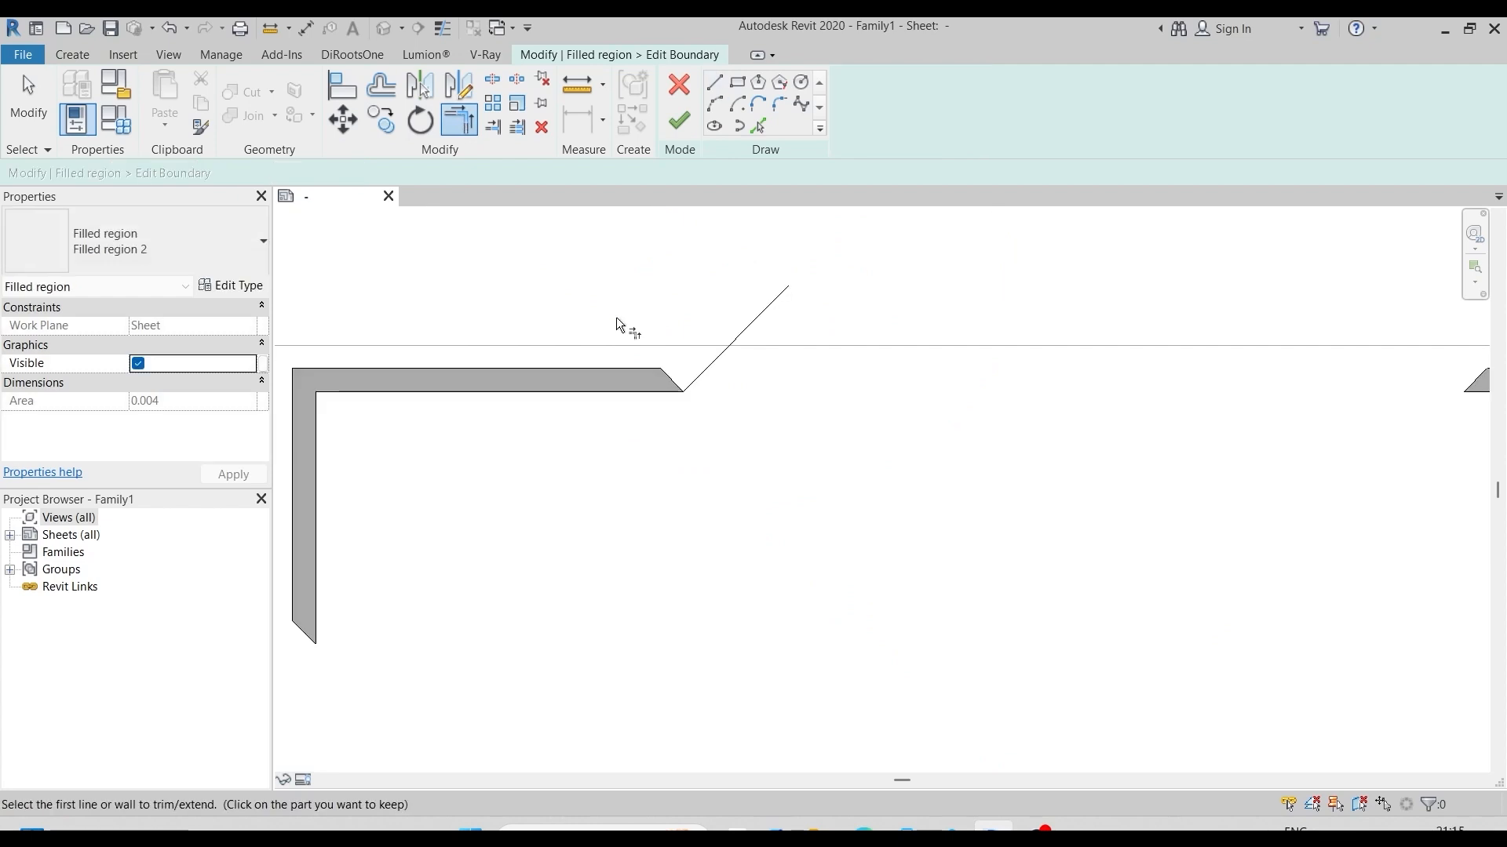
scroll(627, 351, "up", 1)
left_click(659, 377)
left_click(721, 404)
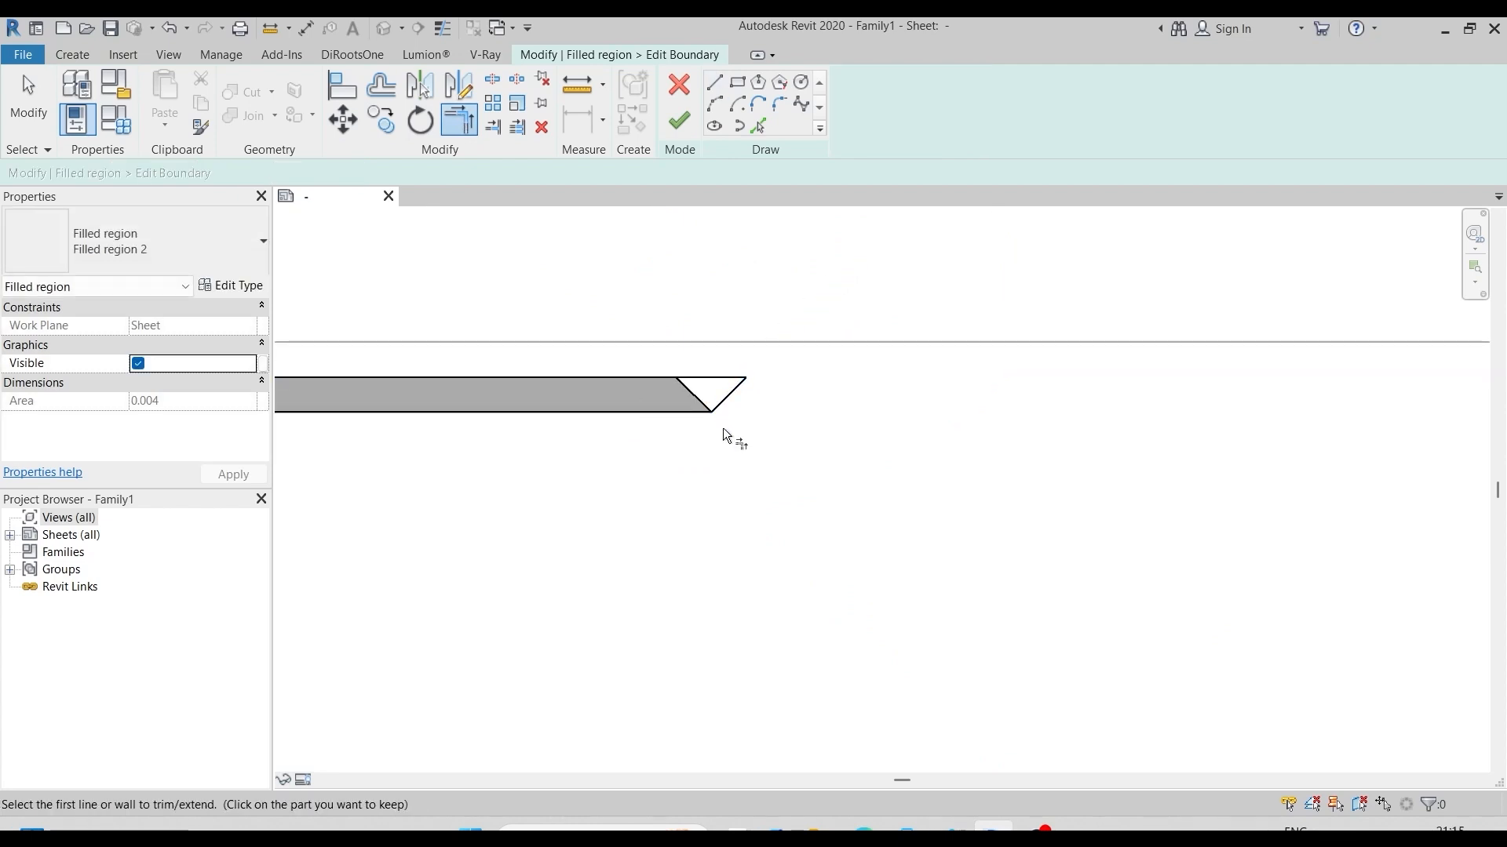
key("Escape")
left_click(695, 397)
key("Delete")
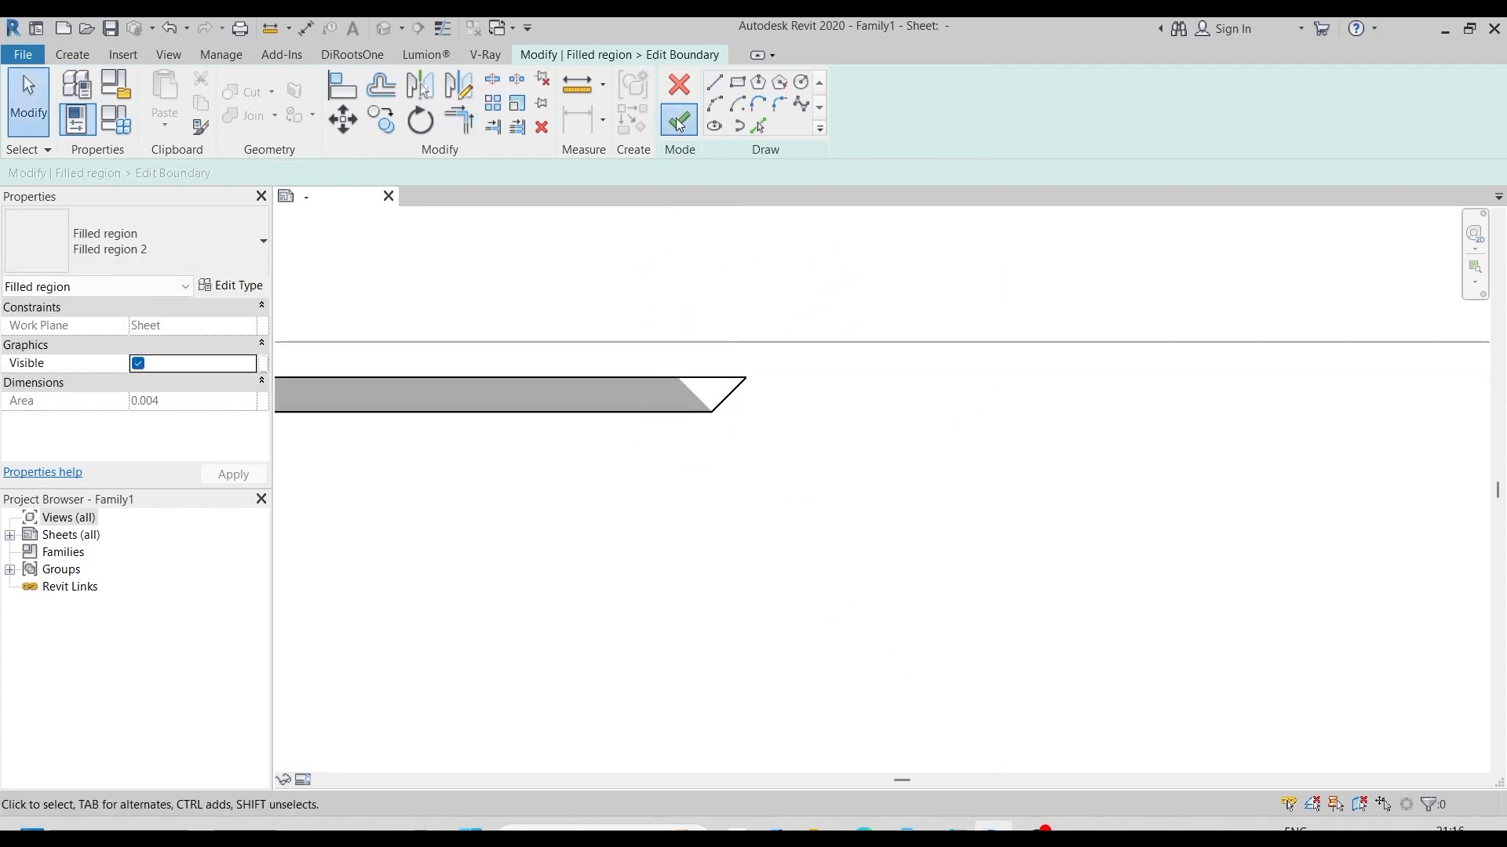
left_click(679, 120)
scroll(680, 428, "down", 1)
scroll(938, 535, "down", 2)
scroll(773, 296, "down", 2)
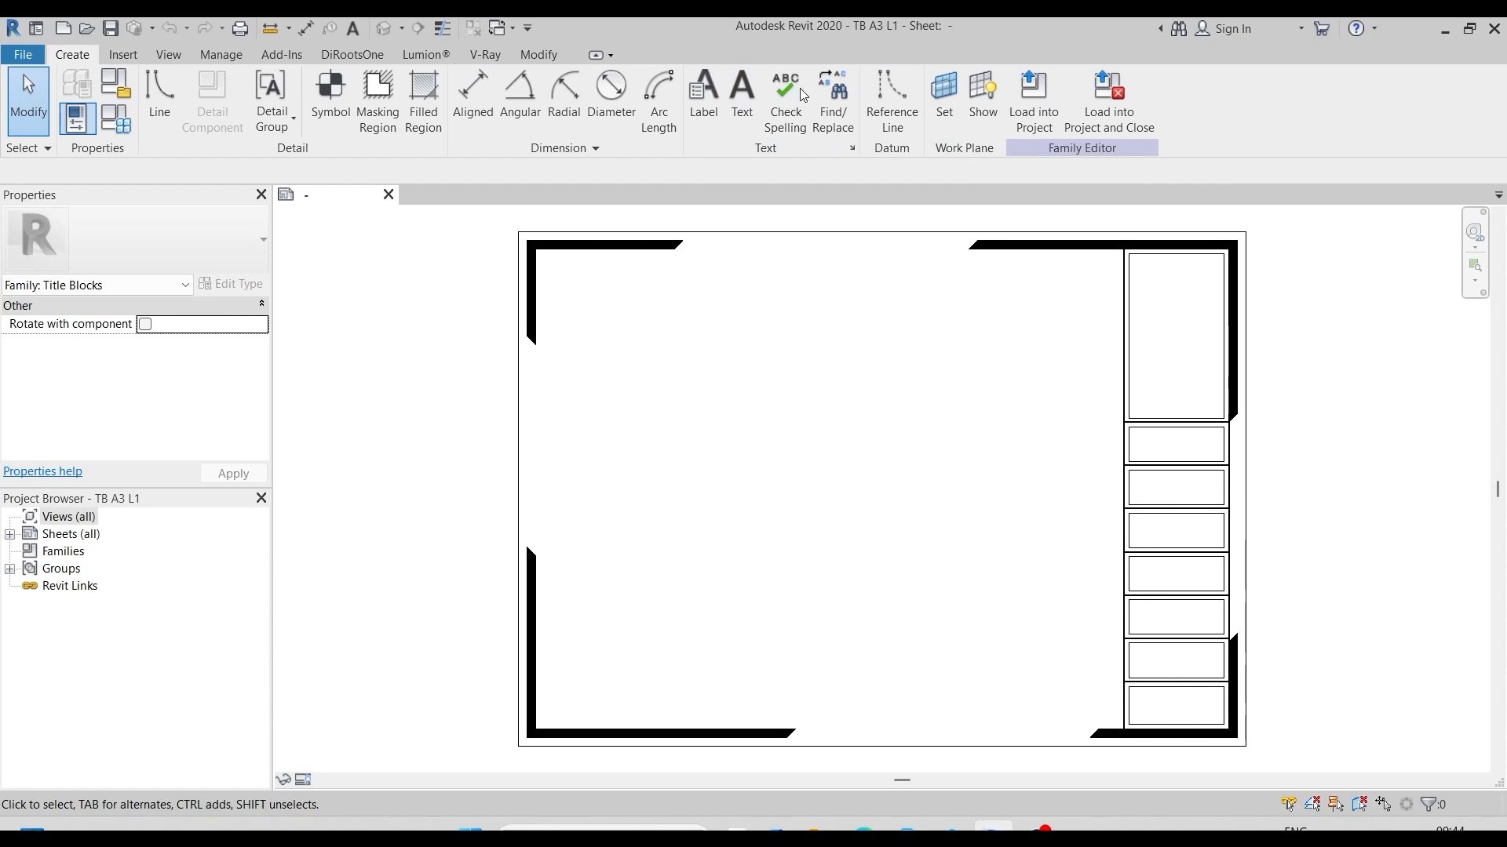
Step: Start the Text tool and duplicate the 8mm text type as Title Text 3mm
left_click(741, 84)
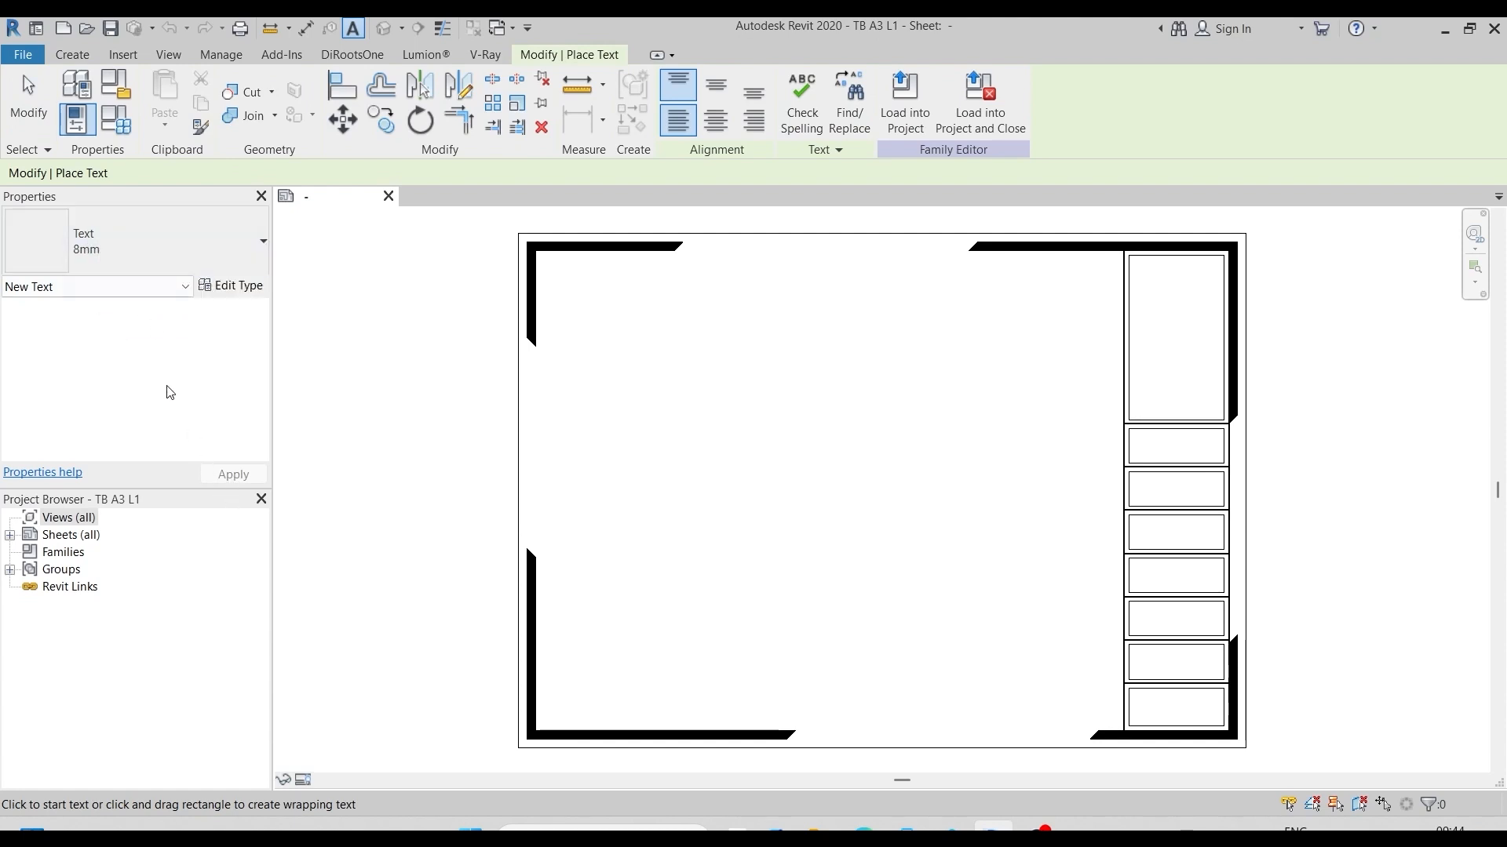
left_click(233, 287)
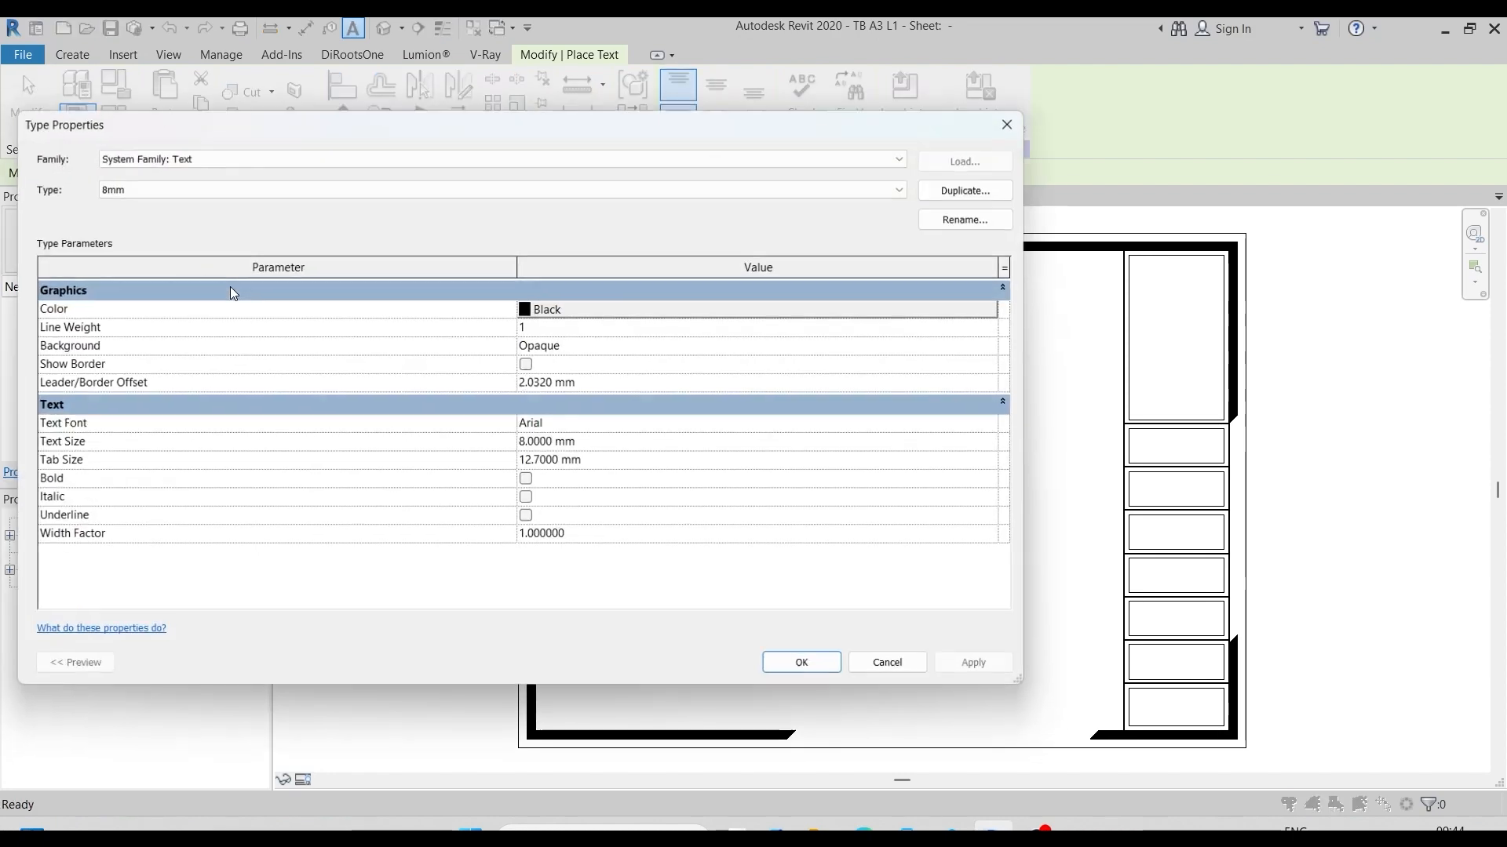
left_click(973, 189)
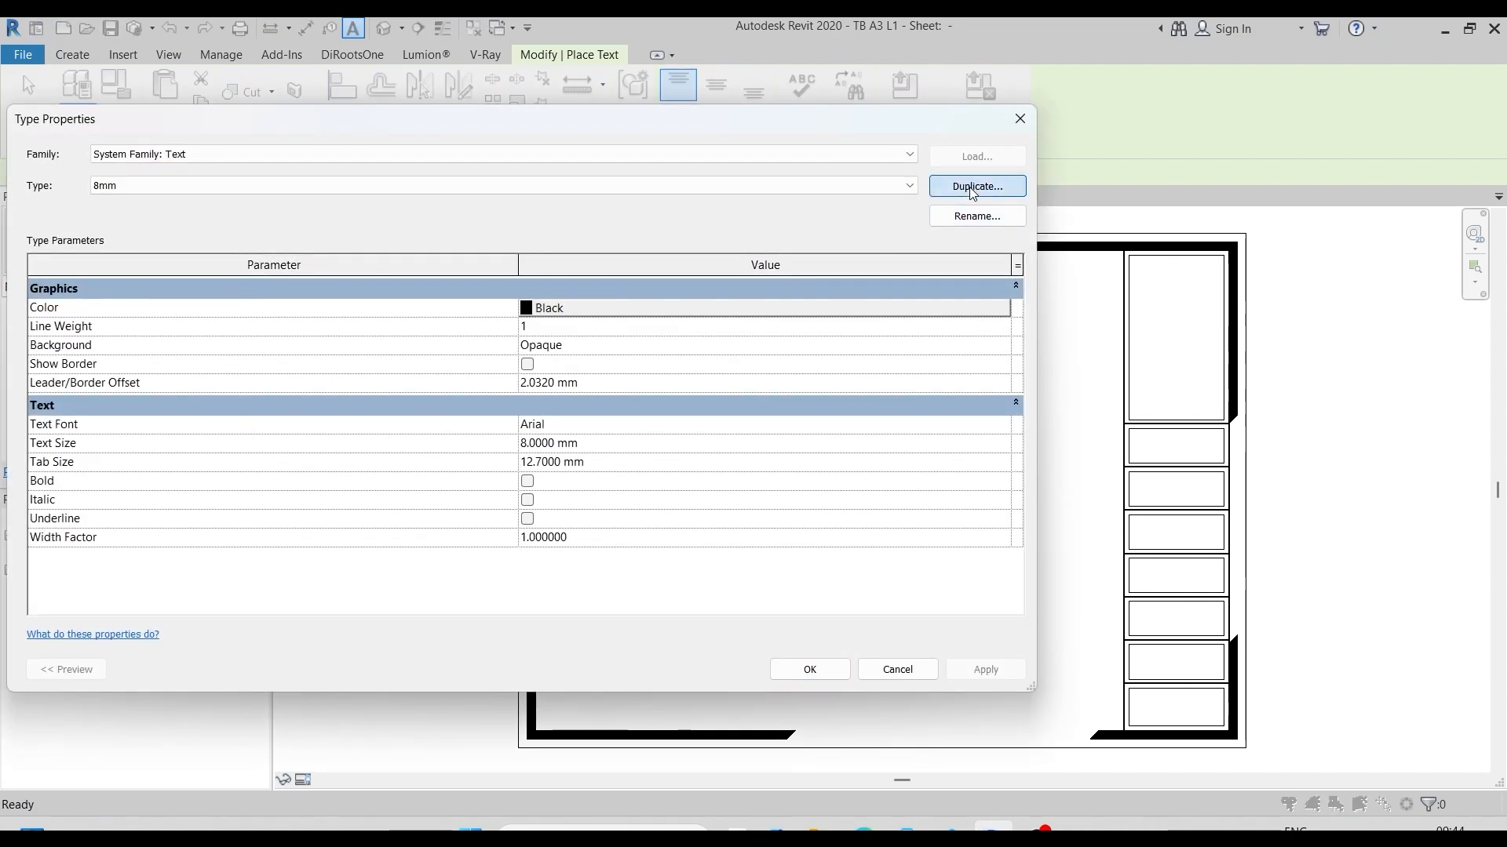
type("Title Text 3mm")
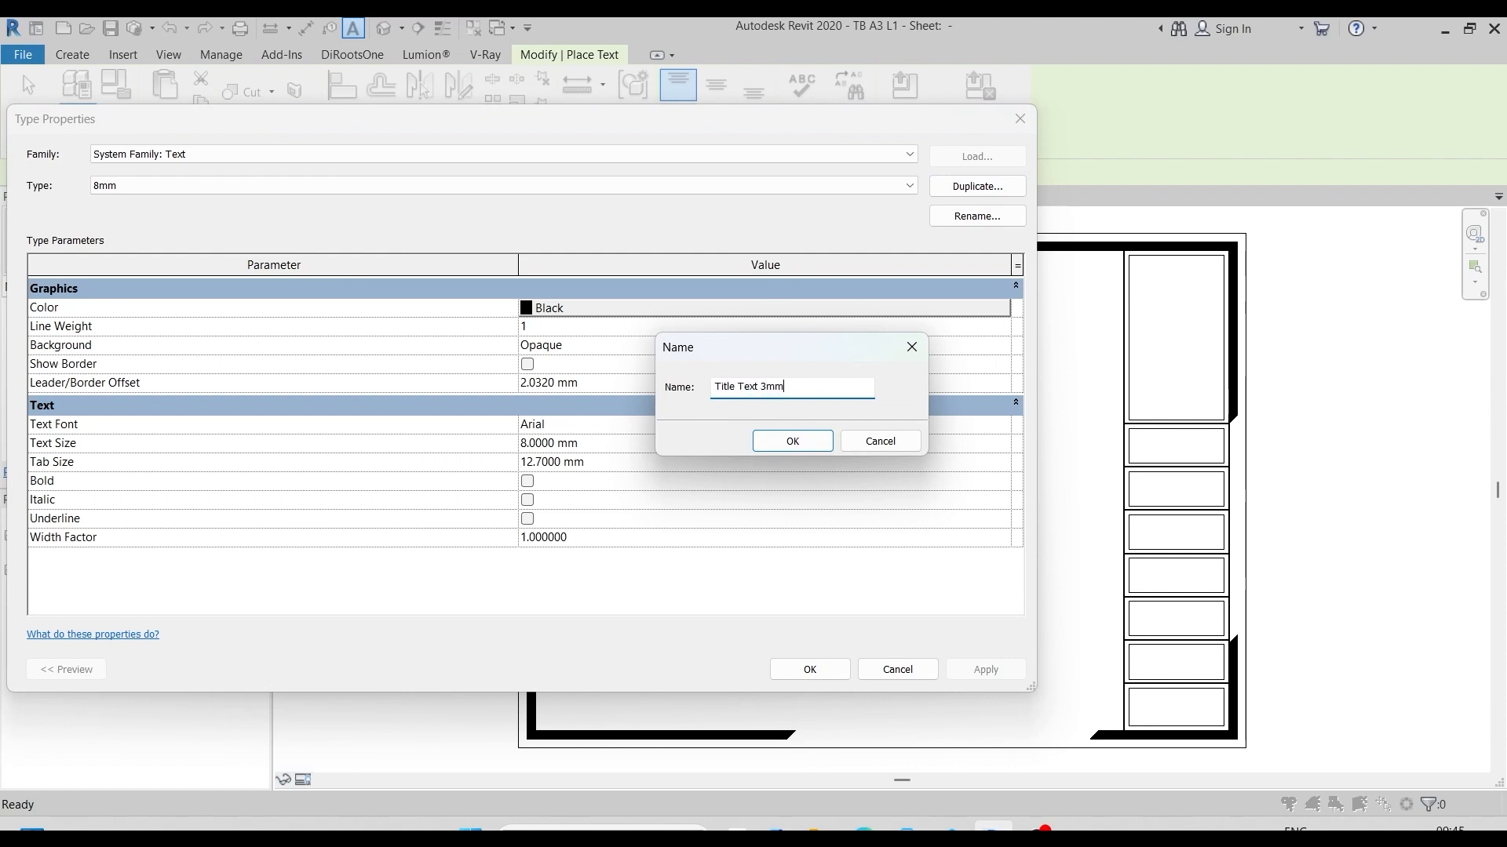
left_click(794, 441)
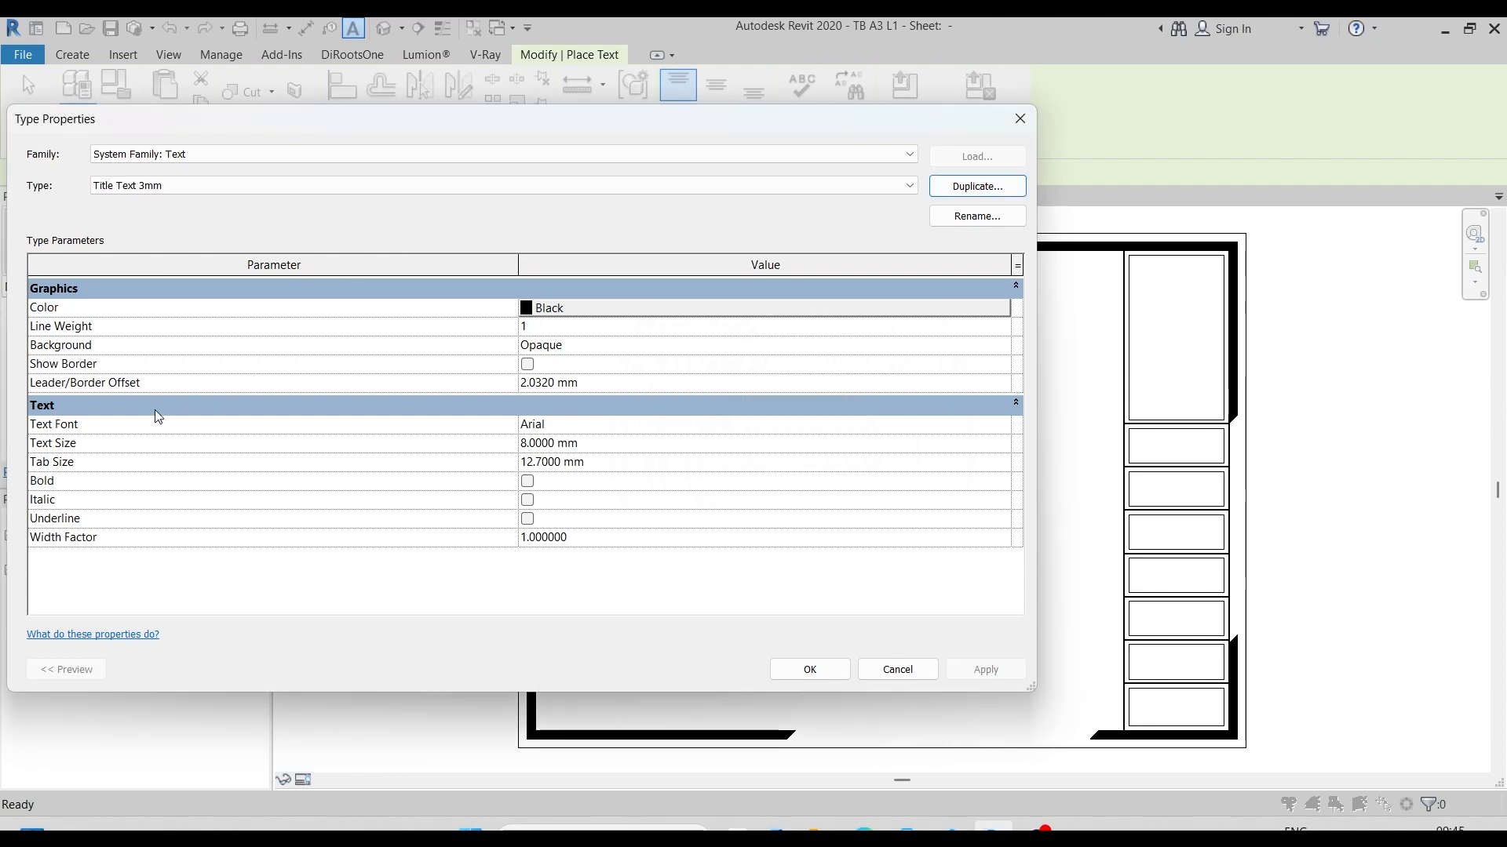
Step: Give the Title Text 3mm type the Bebas Neue font, a 3 mm text size and bold style
left_click(576, 426)
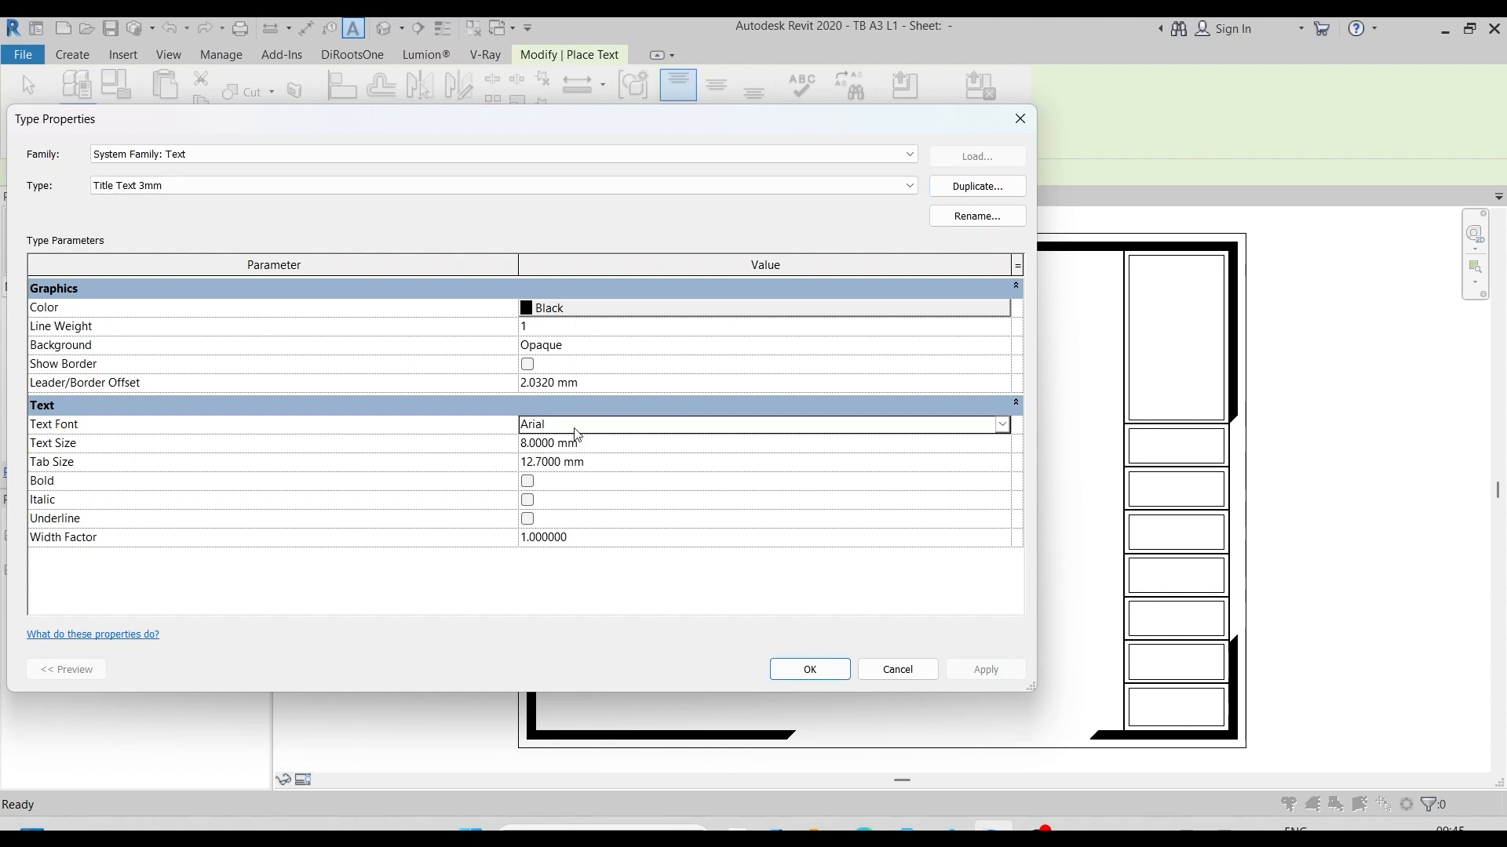
type("Bahnschrift")
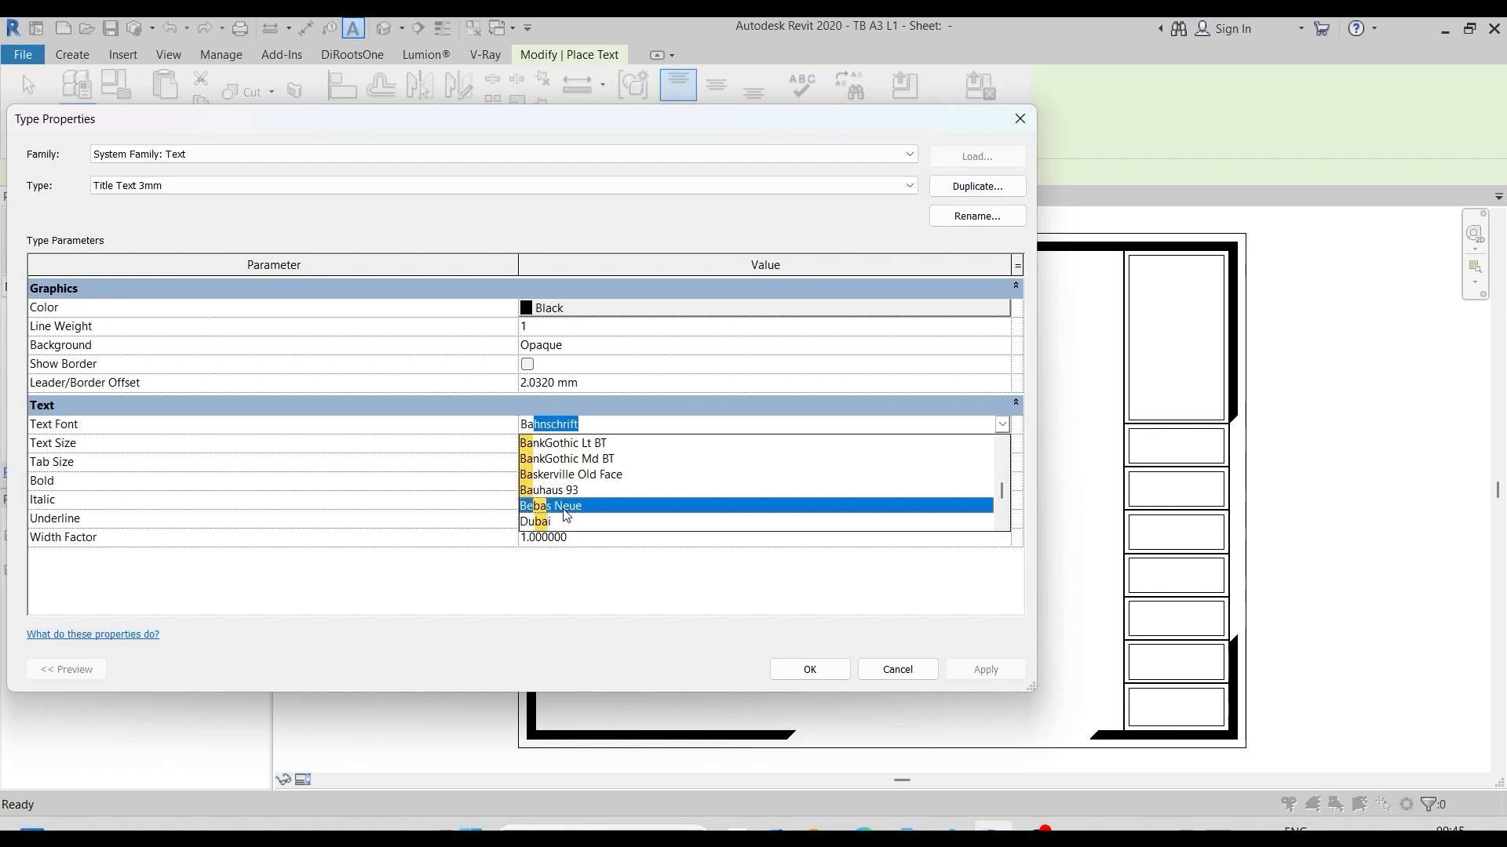
left_click(565, 507)
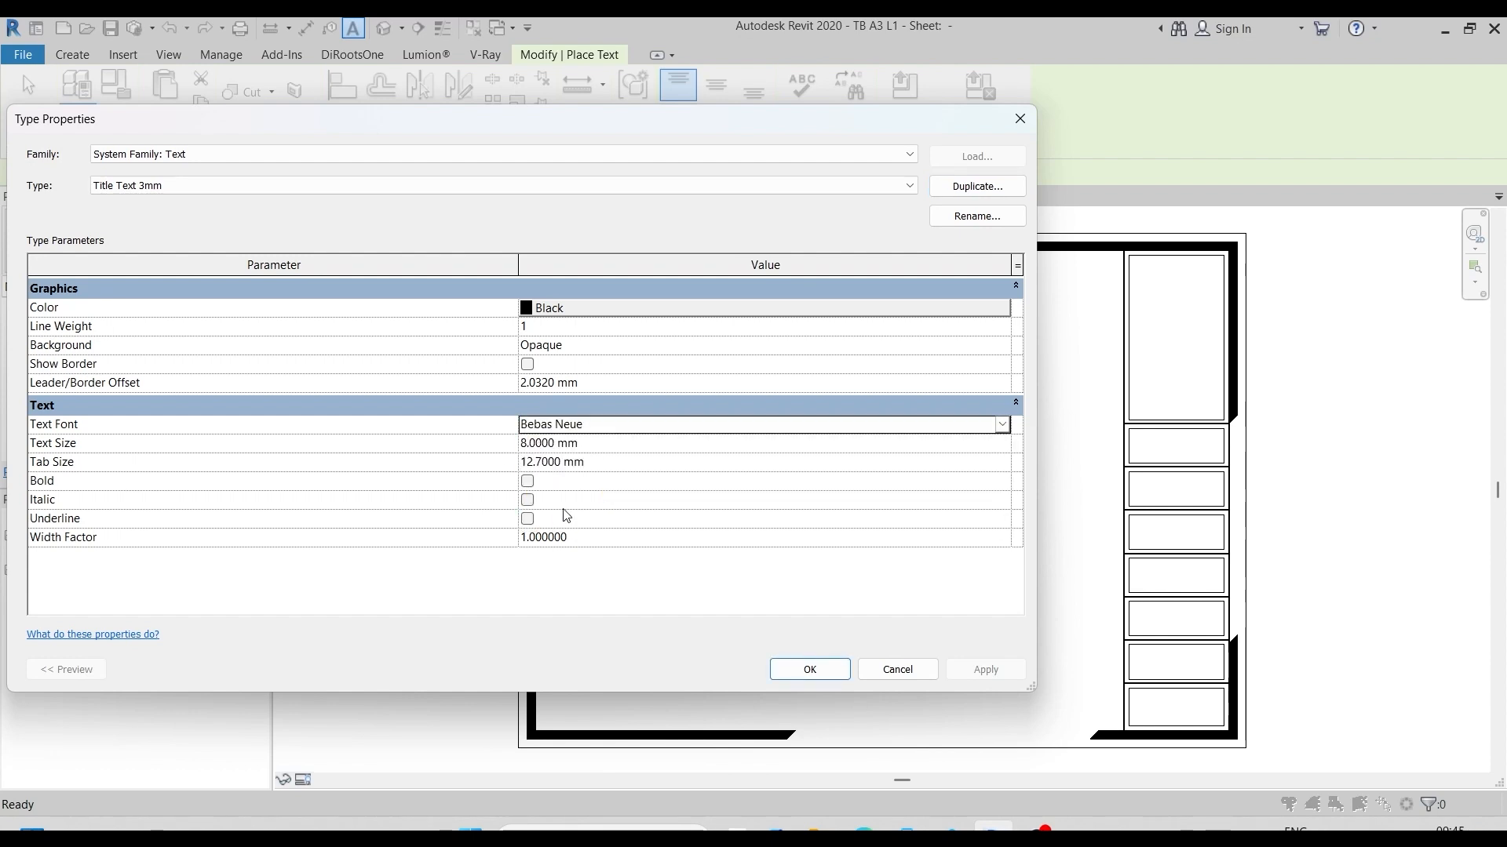
left_click(530, 447)
key("BackSpace")
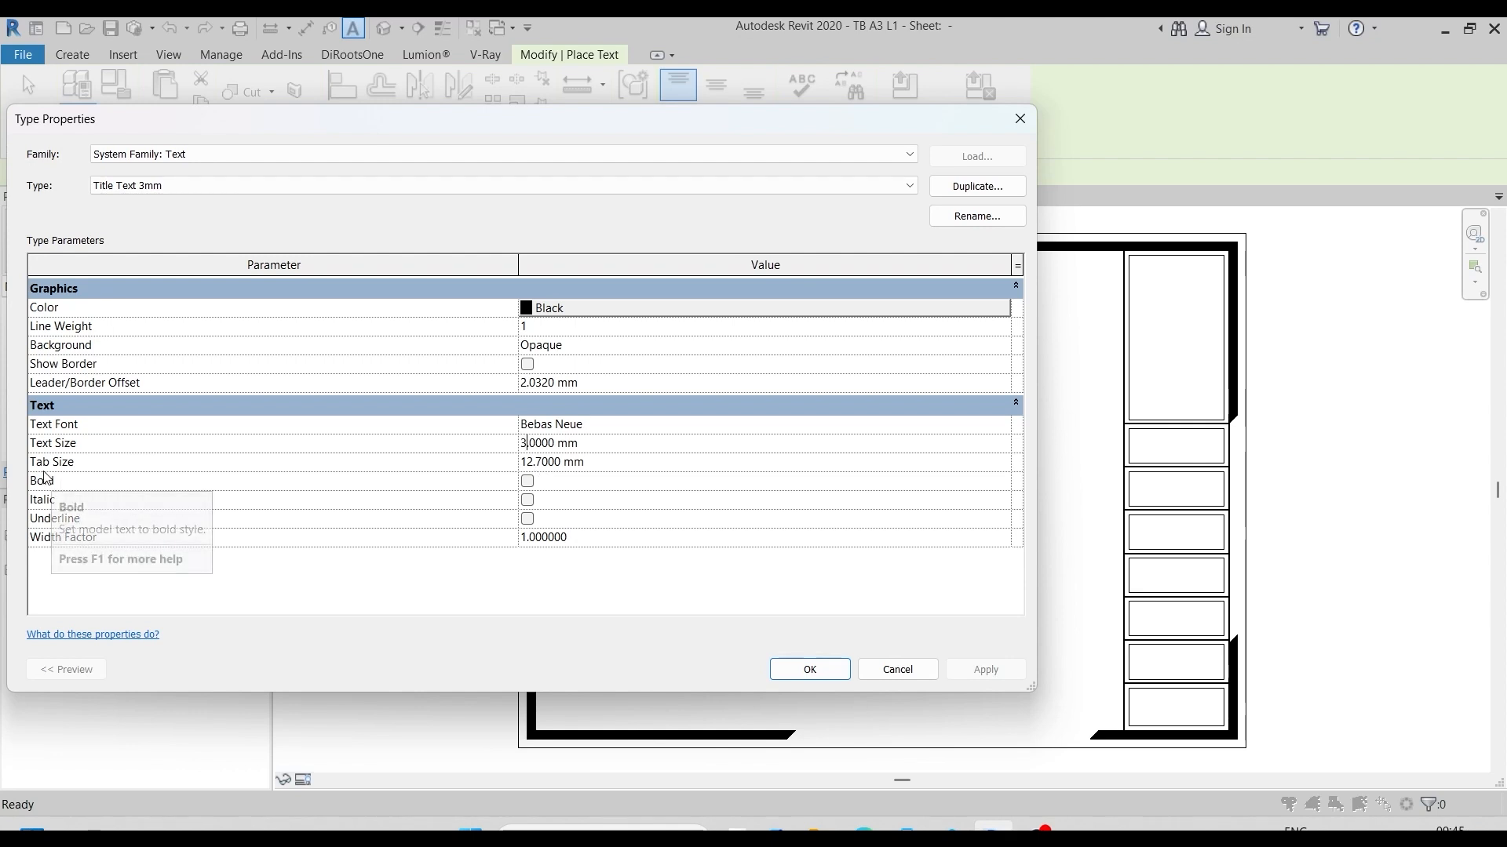
left_click(527, 481)
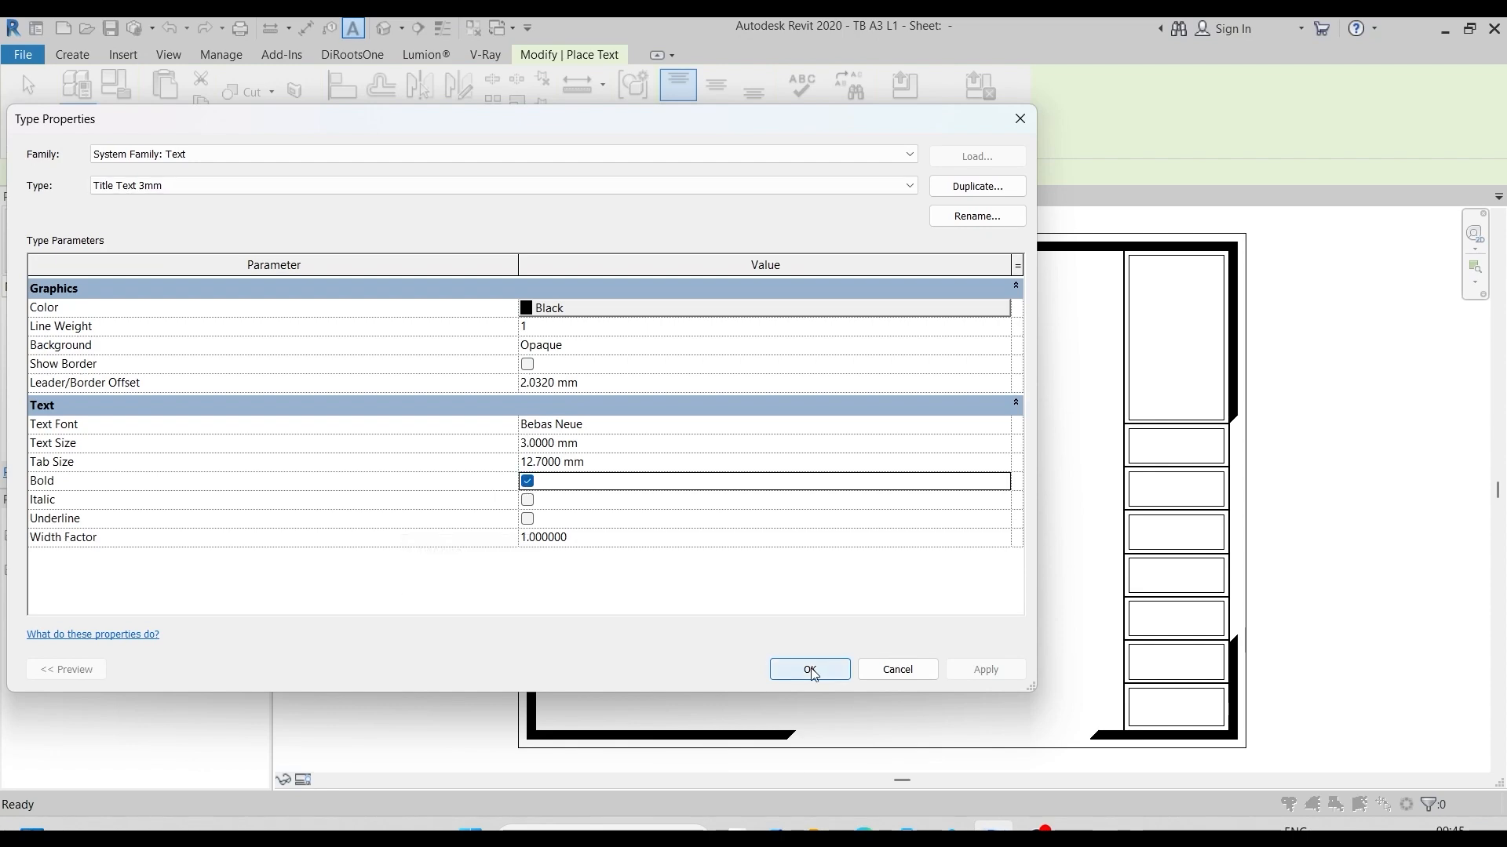
left_click(810, 670)
Step: Place the label NOTES in the column's tall top box and PROJECT NAME in the box below it
scroll(1170, 271, "up", 3)
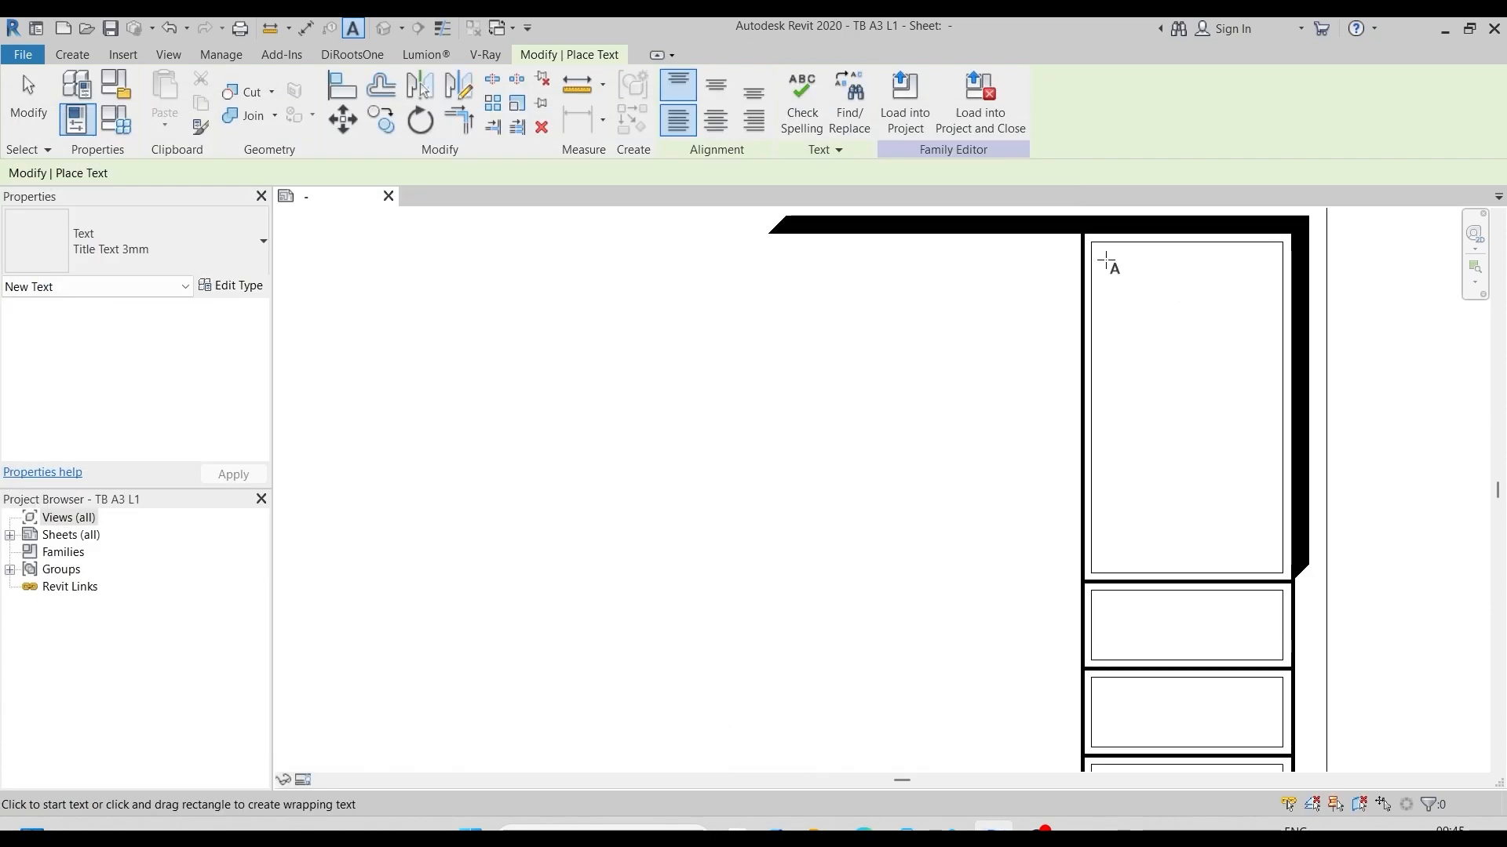
left_click(1107, 263)
type("NOTES")
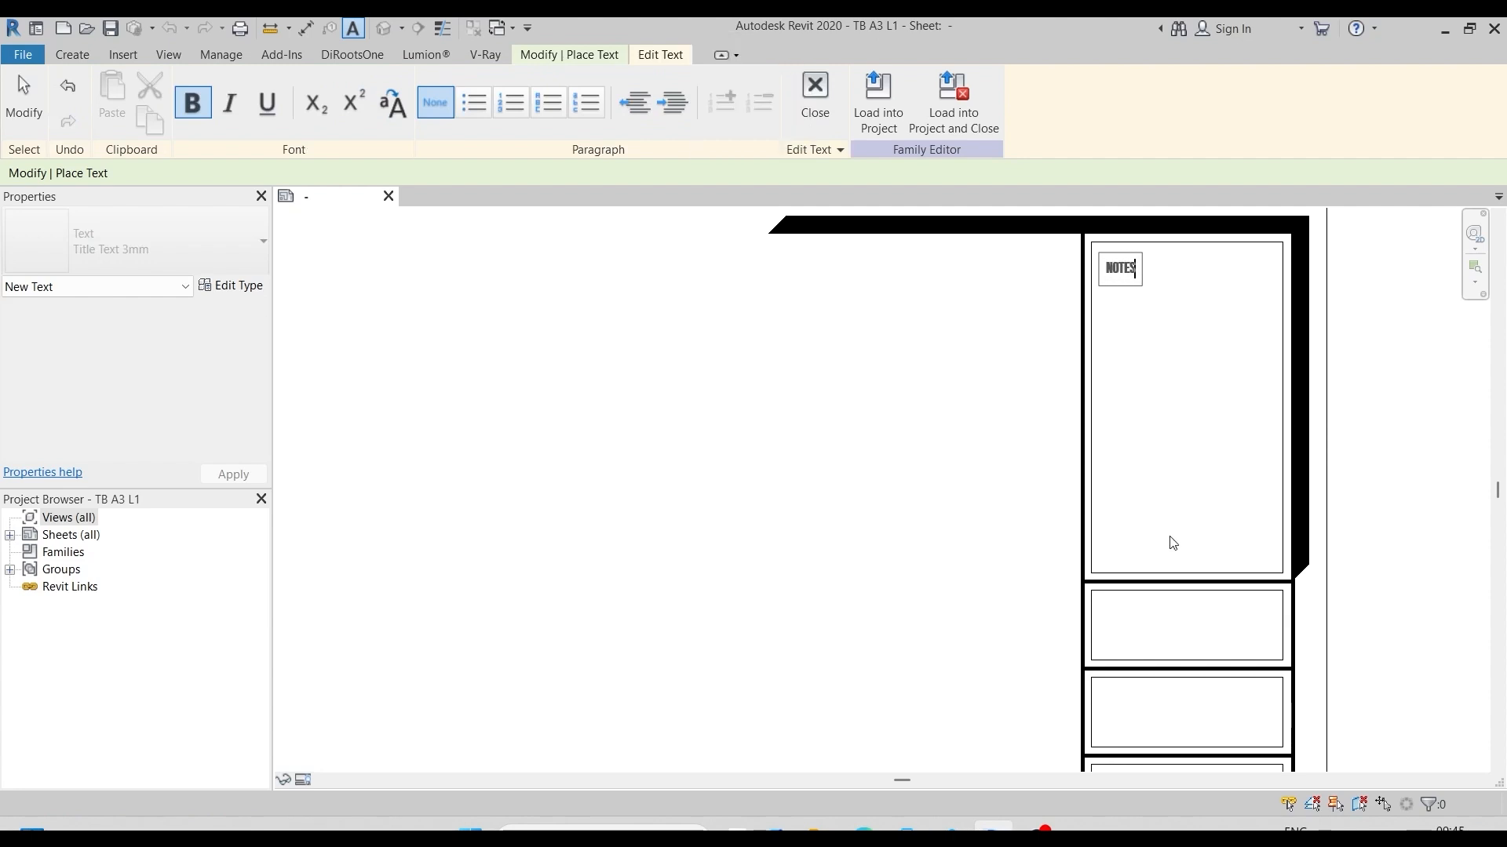
left_click(1107, 613)
left_click(1106, 612)
type("PROJECT NAME")
Step: Place the label DRAWING TITLE in the box beneath PROJECT NAME
middle_click_drag(1105, 700, 1100, 663)
scroll(1100, 663, "up", 1)
left_click(1100, 663)
left_click(1100, 664)
type("DRAW")
Step: Place a three-line text reading DRAWING NO, REVISION and SHEET NO in the box beneath DRAWING TITLE
left_click(1100, 652)
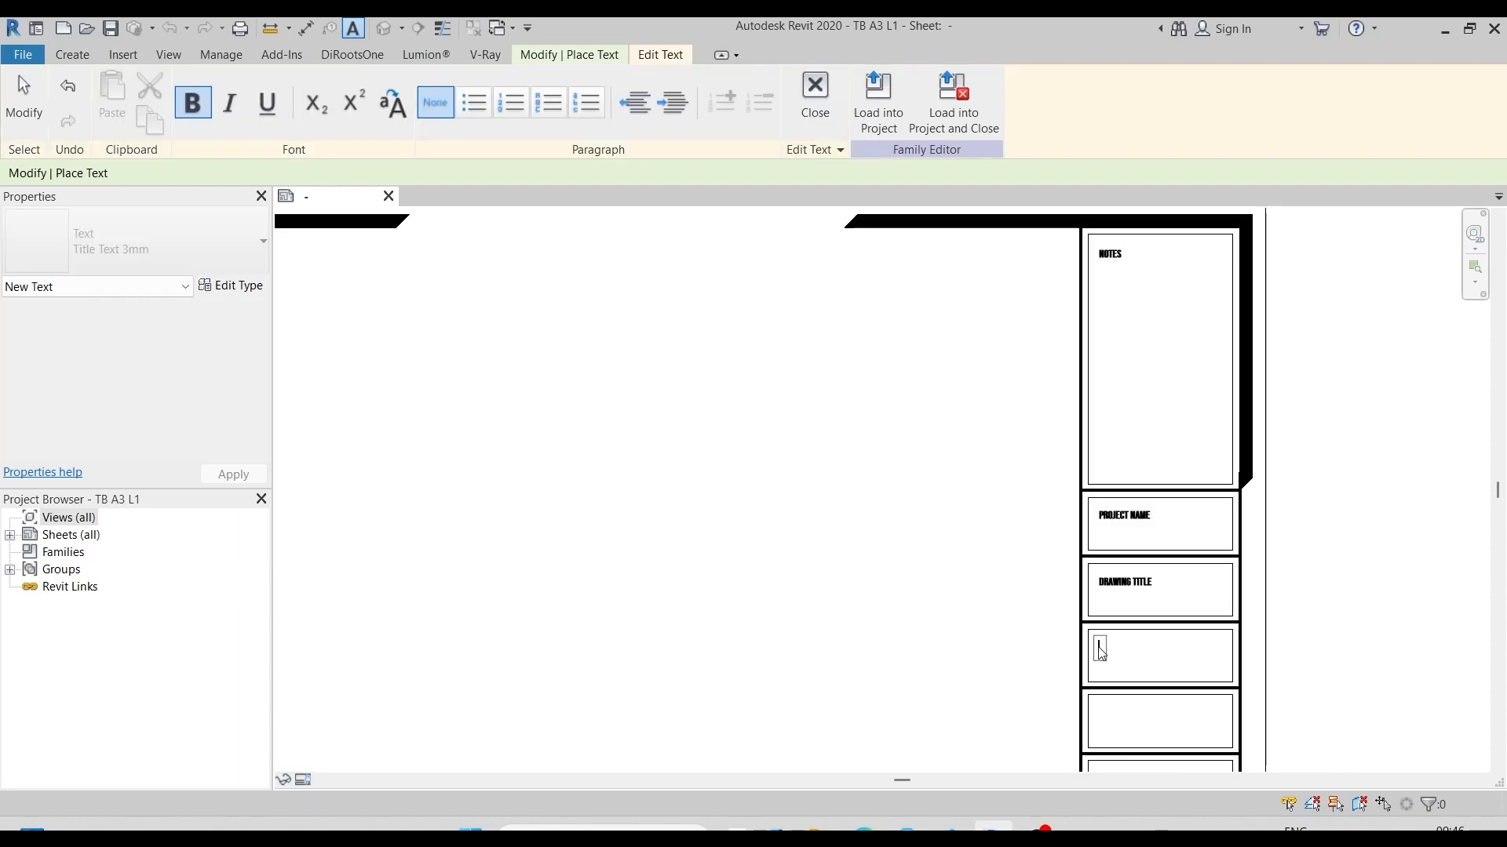
type("DRAWING")
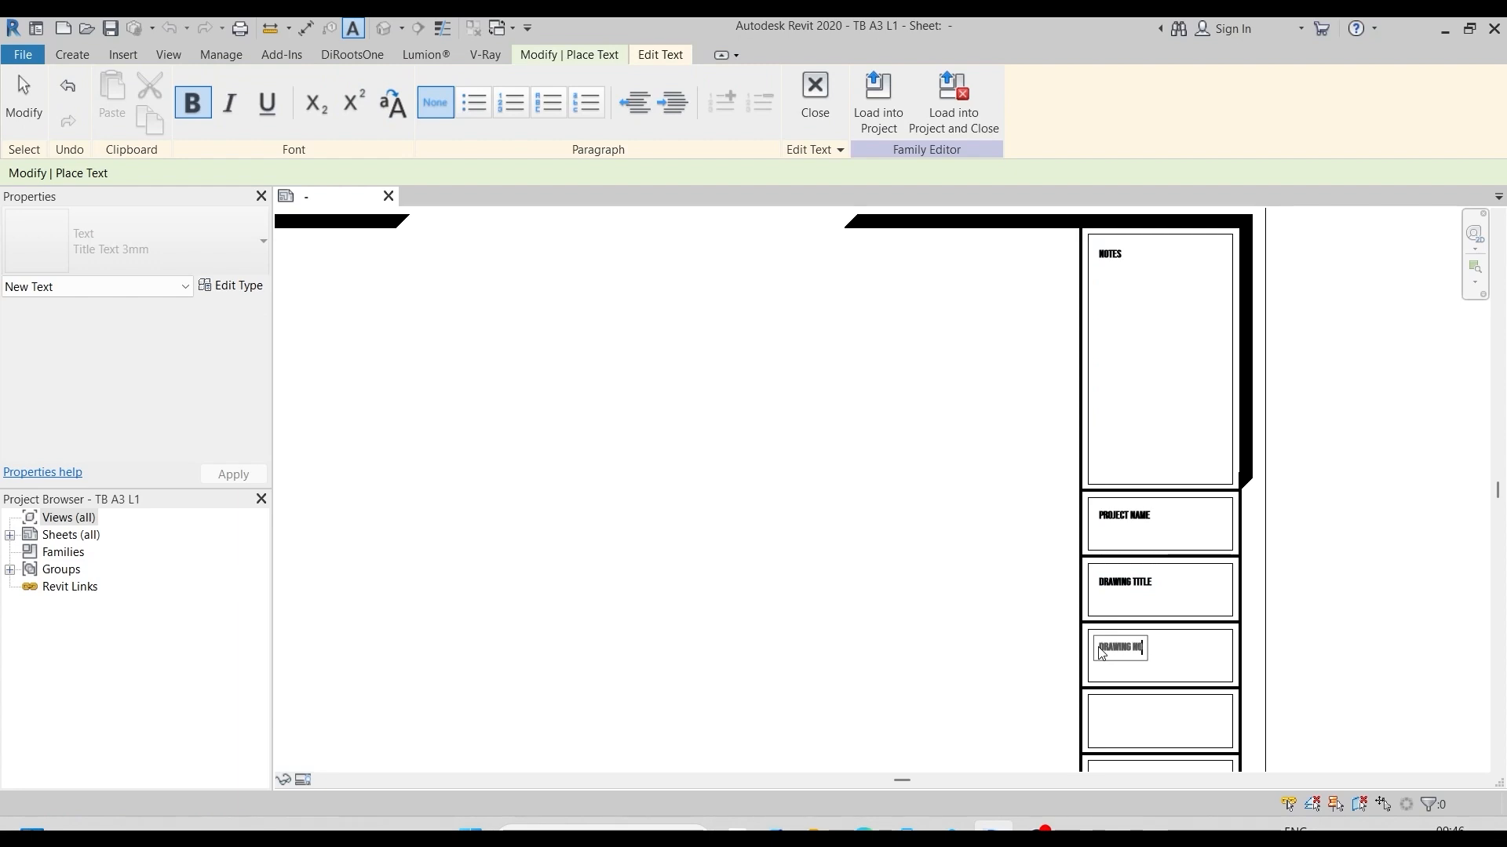
scroll(1130, 572, "up", 5)
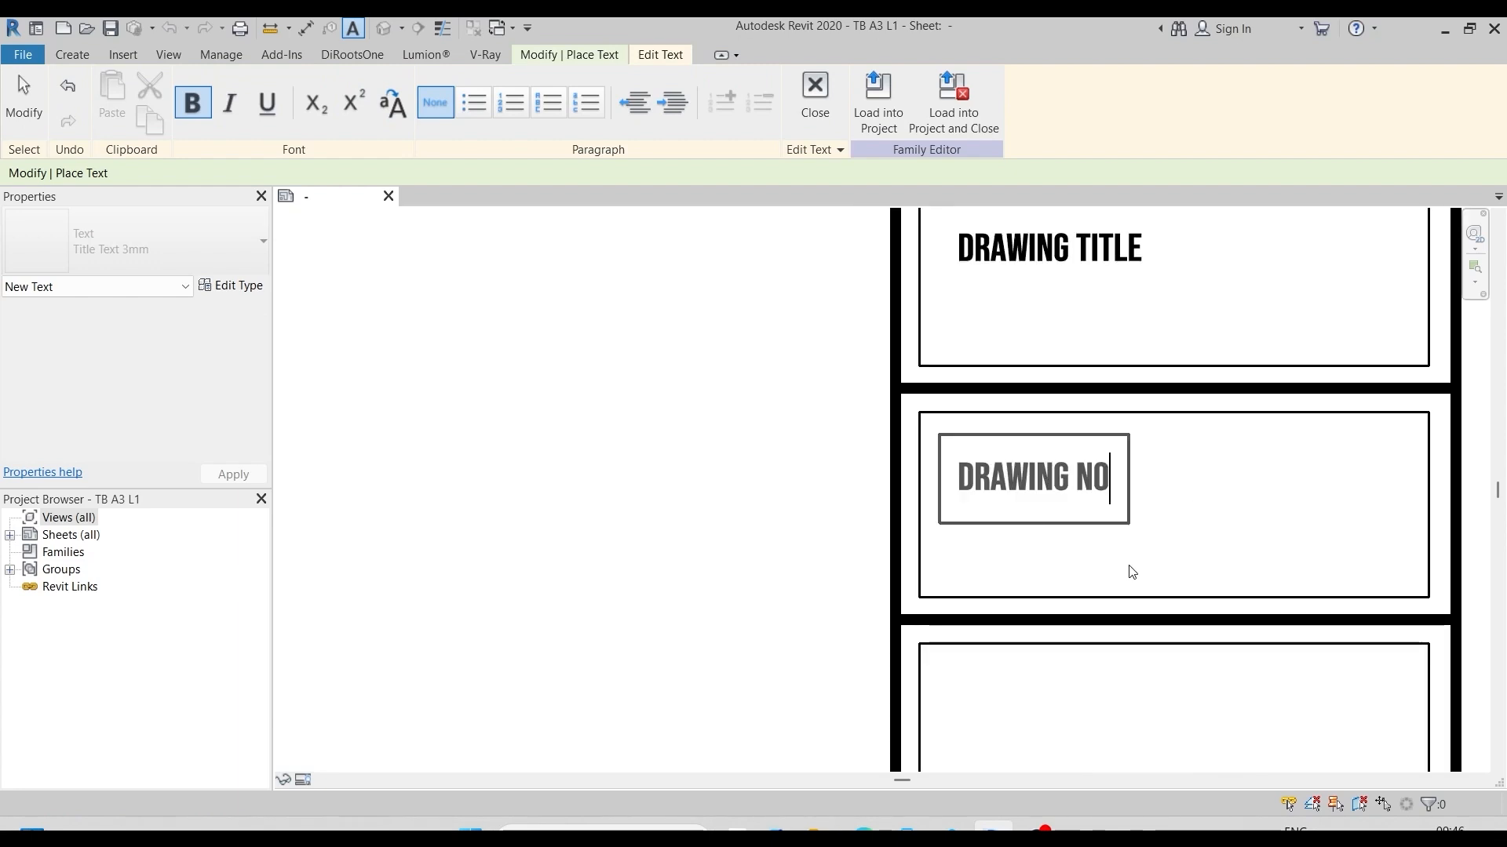
type("NO")
key("Return")
type("REVISION")
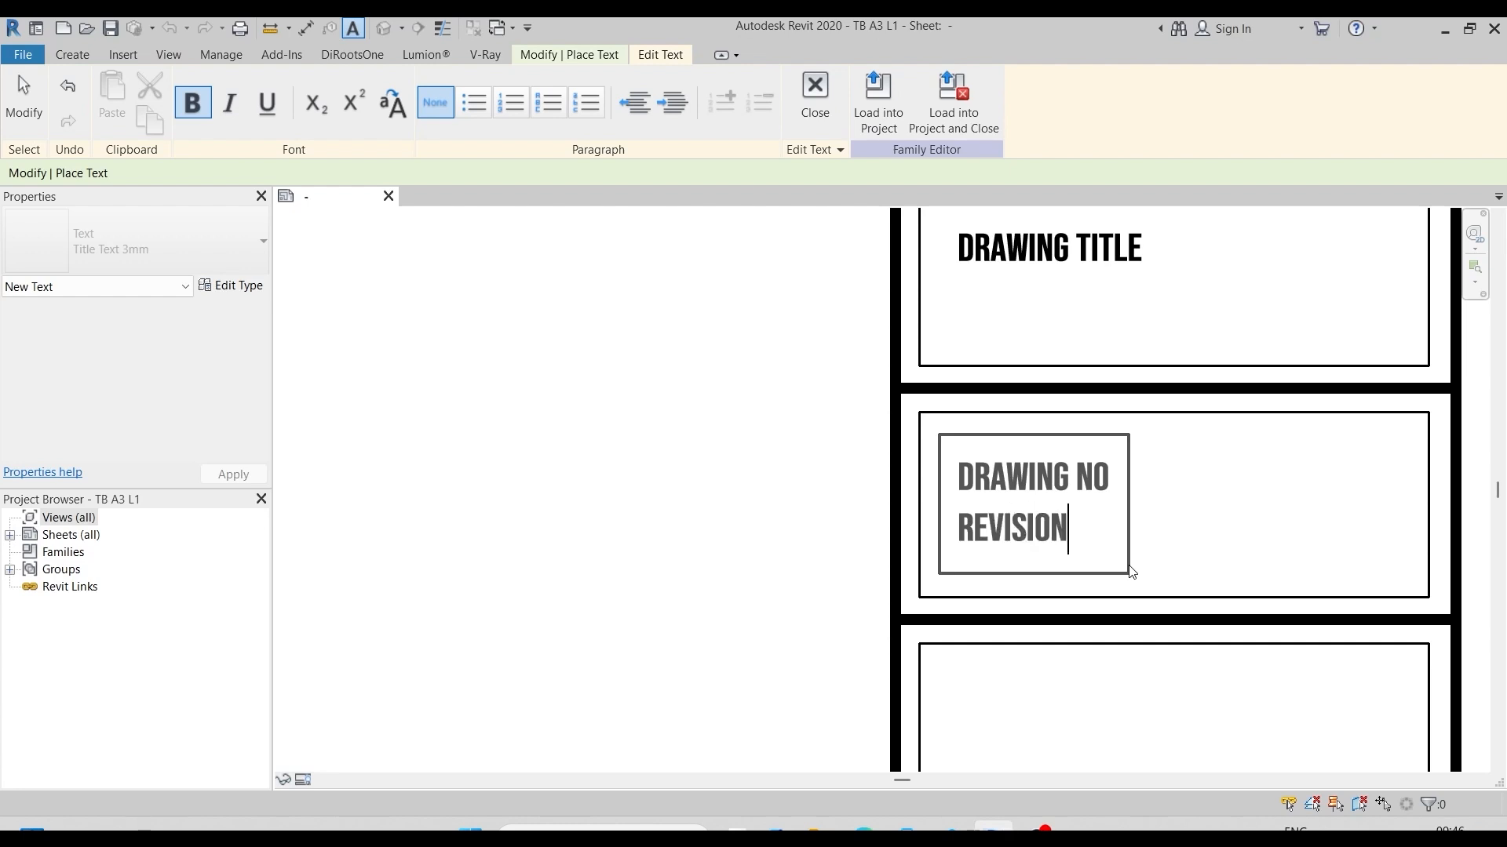
key("Return")
type("SHEET NO")
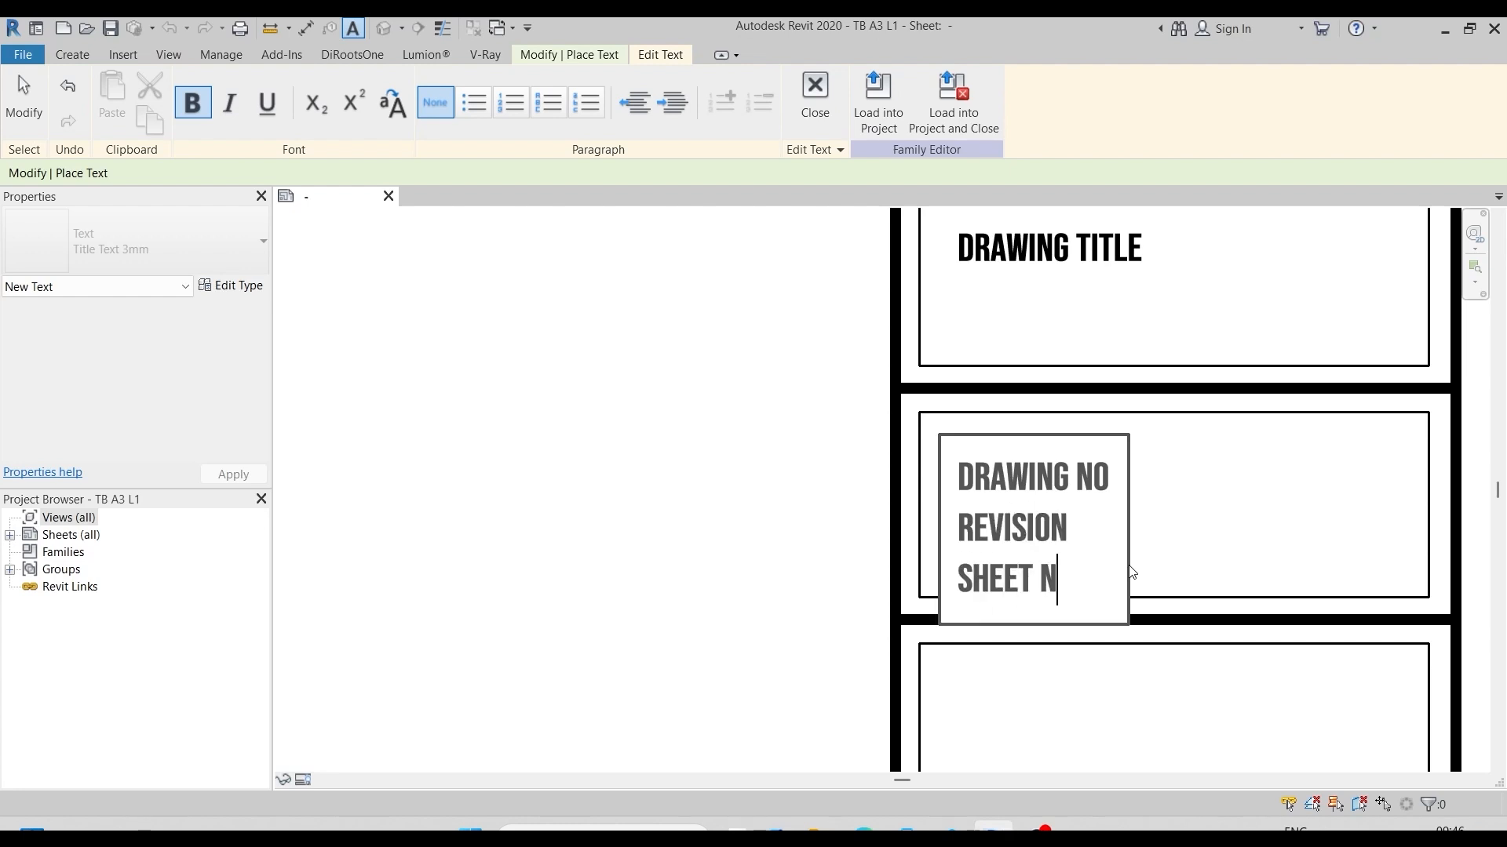
Step: Place a three-line text reading DRAWN BY, CHECKED BY and APPROVED BY in the box beneath the DRAWING NO box
scroll(844, 373, "down", 4)
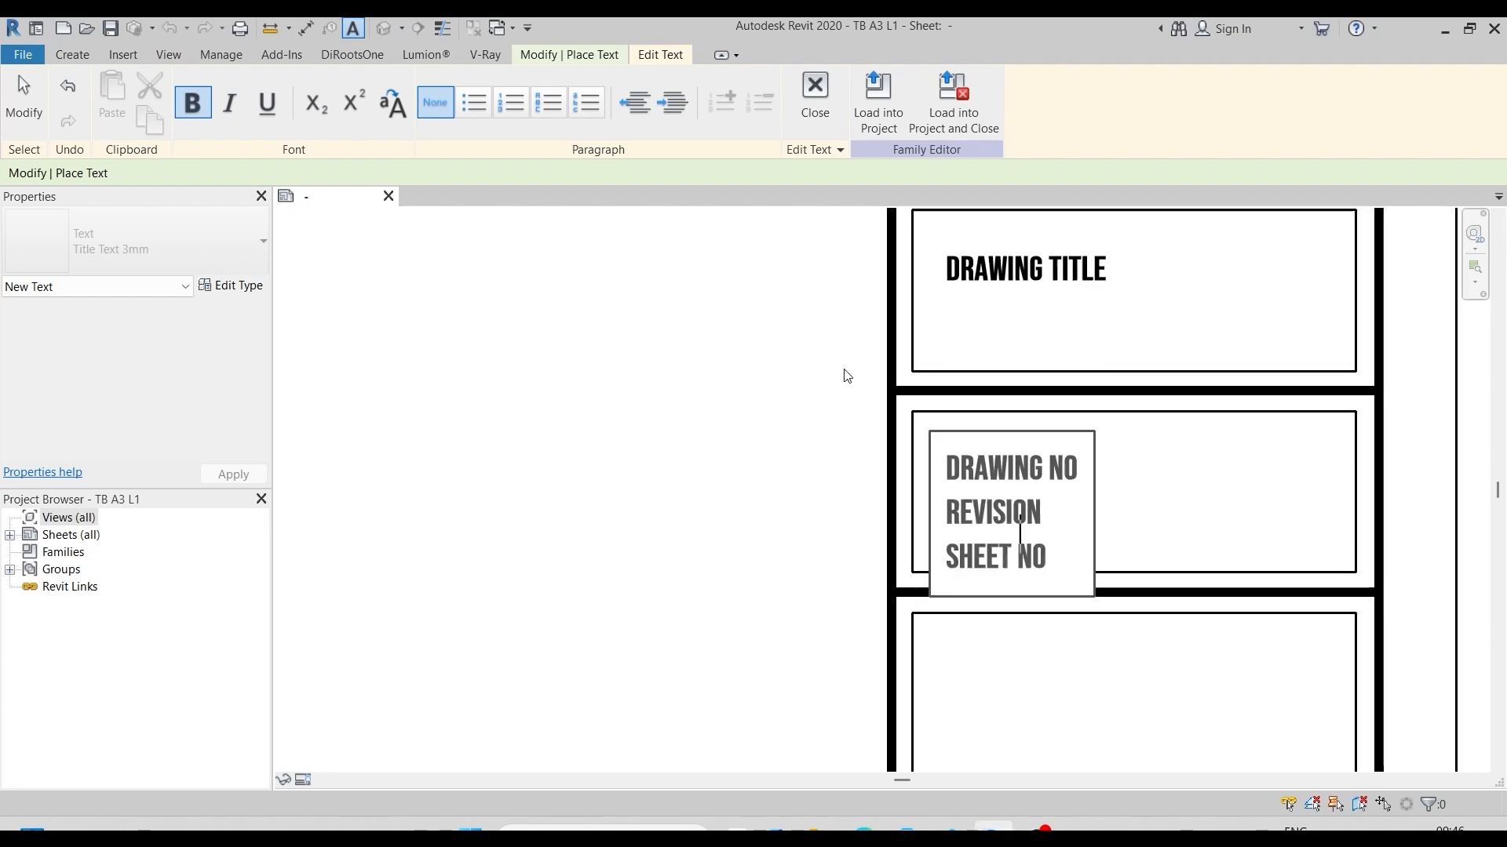
left_click(892, 508)
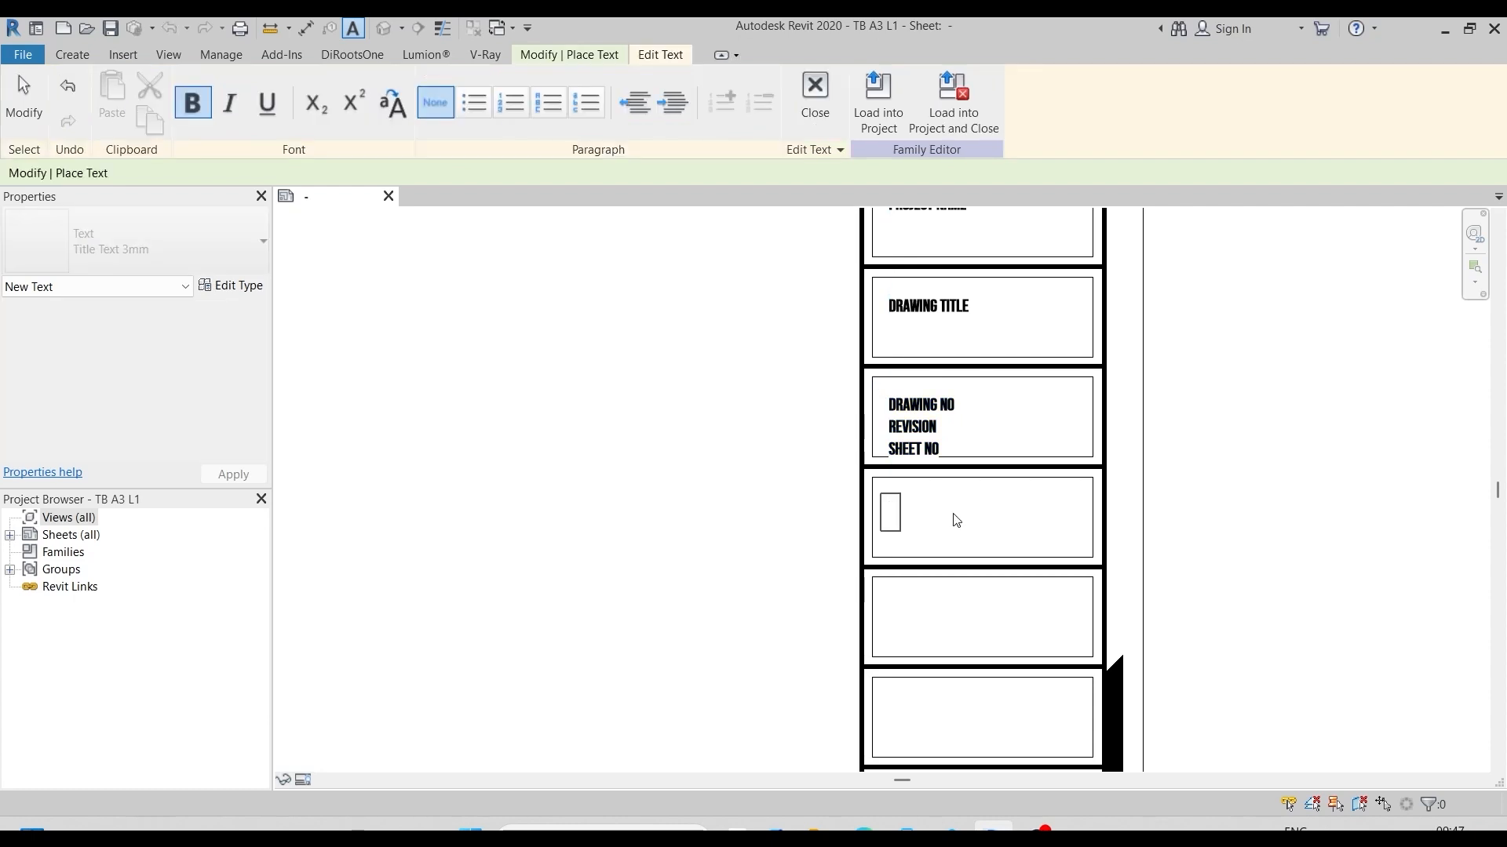
type("DRAWN BY")
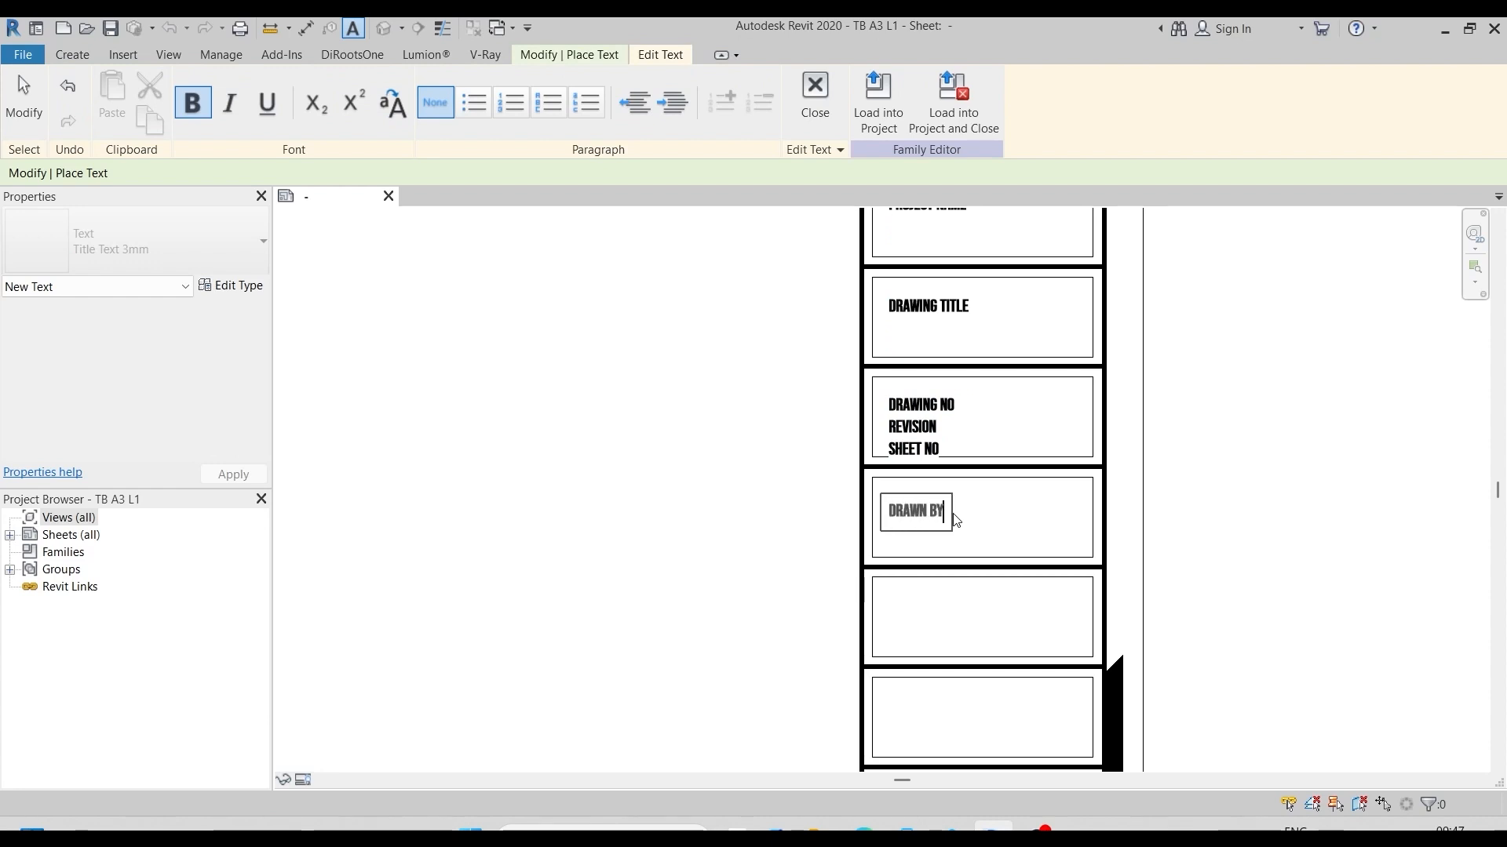
key("Return")
type("CHECKED BY")
key("Return")
type("APPROVED BY")
left_click(895, 538)
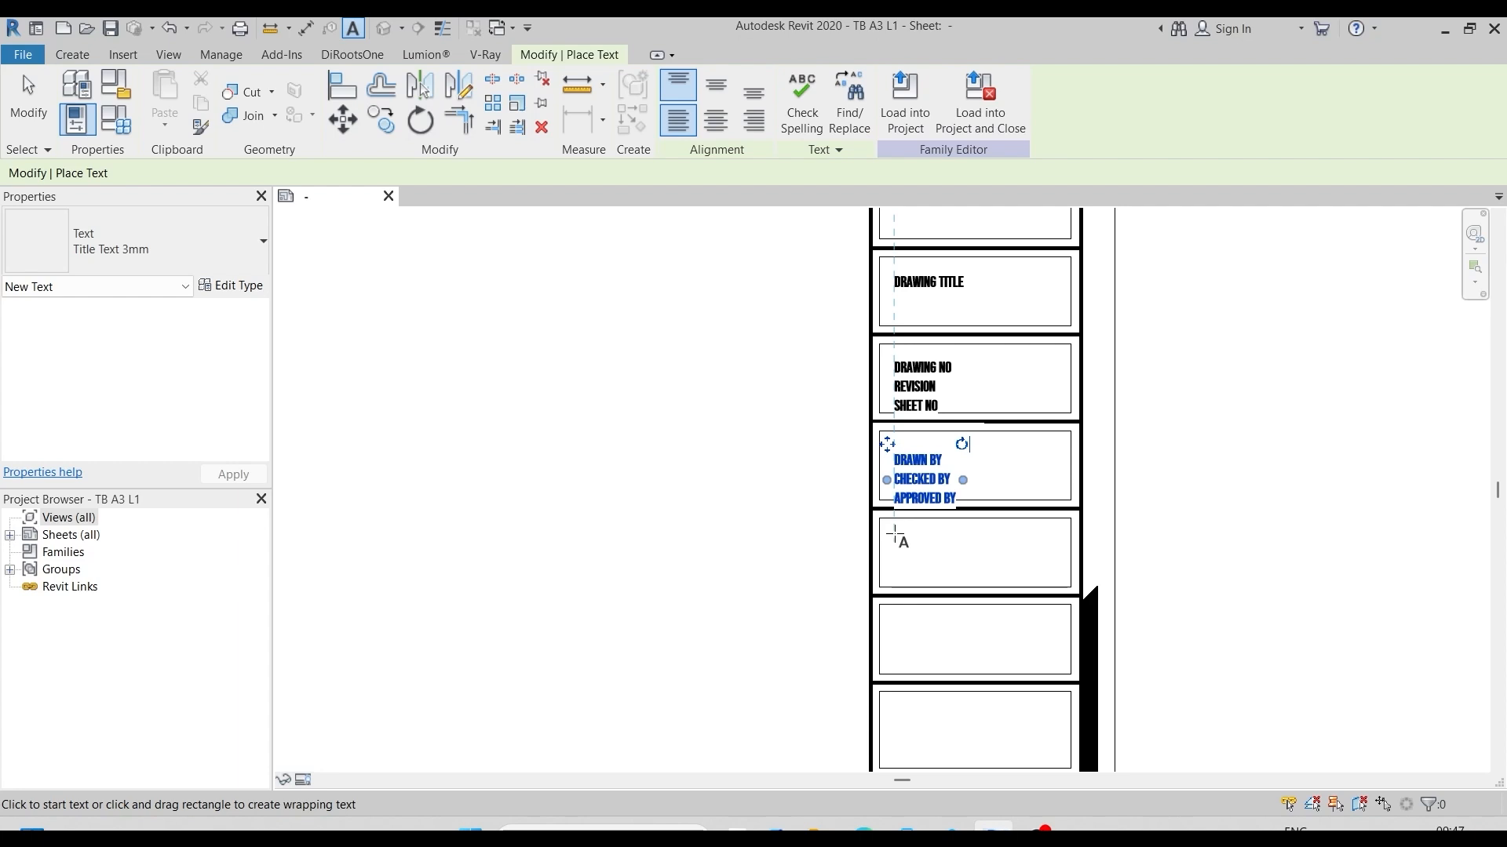
Step: Place the text CLIENT in the box beneath DRAWN BY and BUILDER in the box below it
left_click(895, 536)
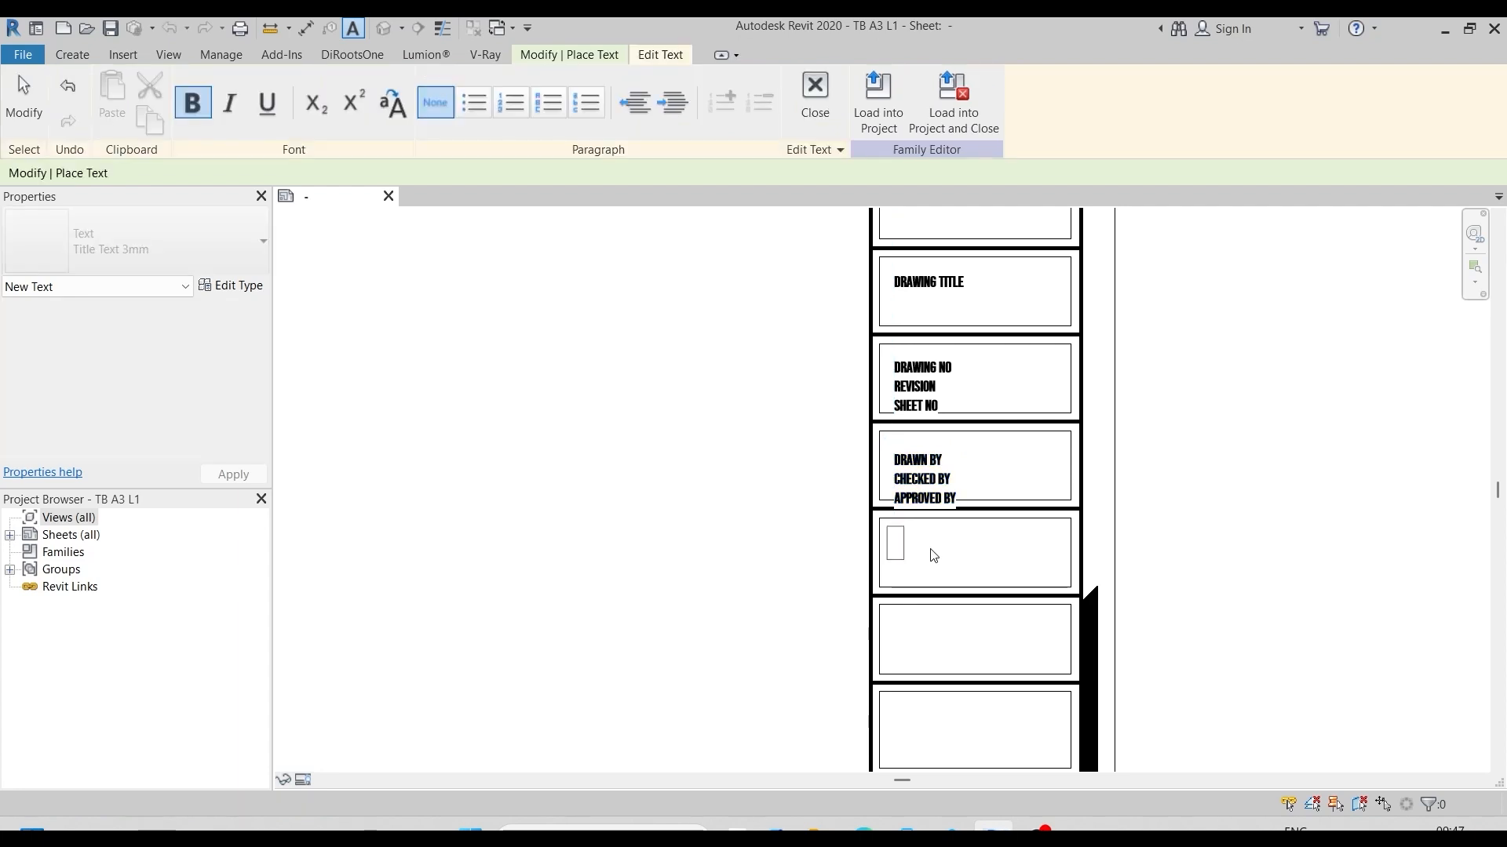
type("CLIENT")
left_click(898, 532)
left_click(898, 532)
type("BUILDER")
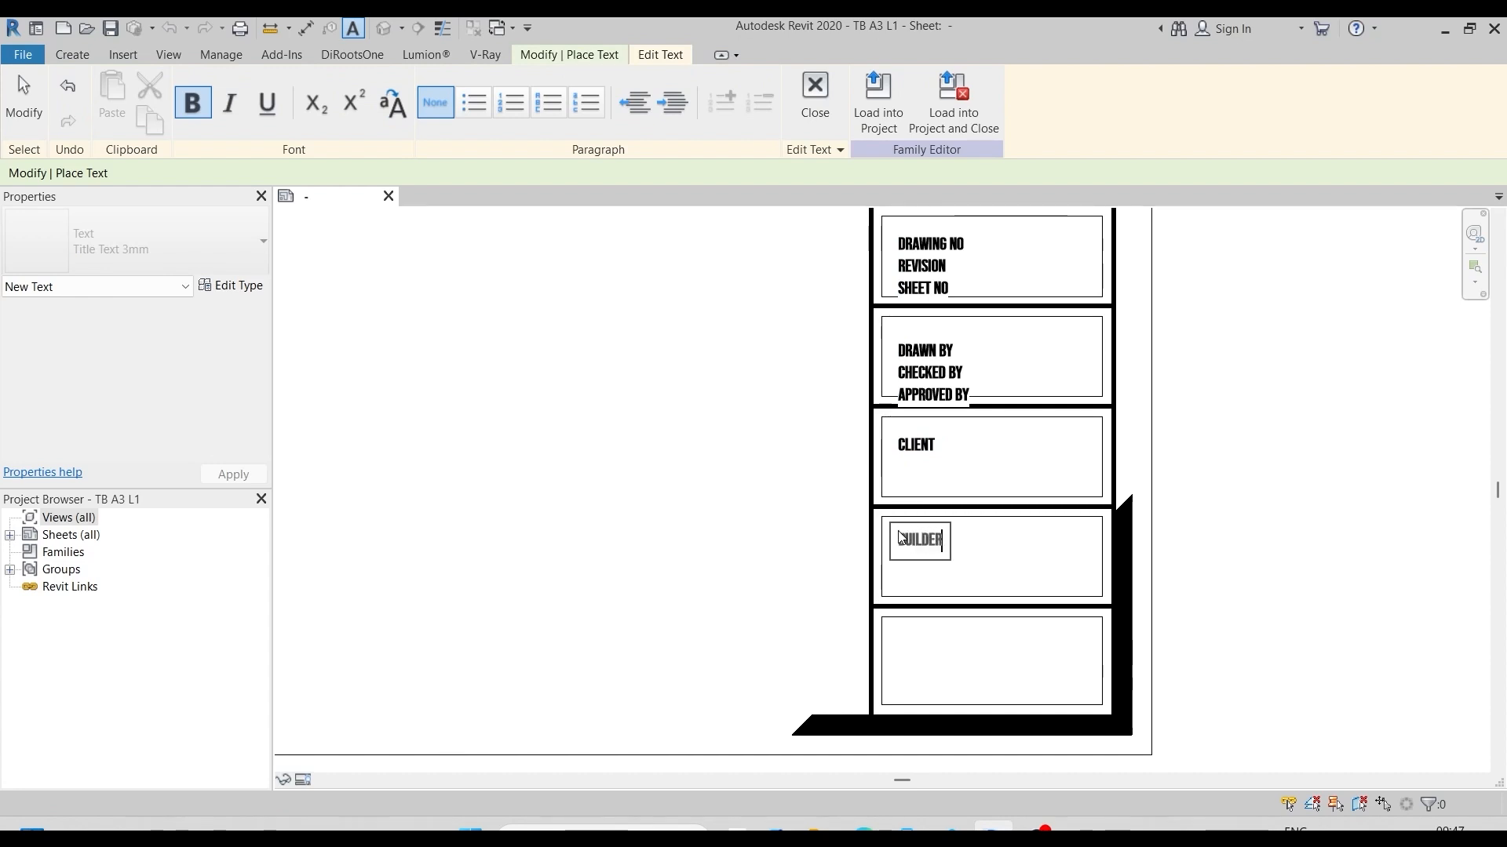
left_click(894, 635)
Step: Place the text CONSULTANT in the column's lowest box and leave the Text tool
left_click(895, 635)
type("CON")
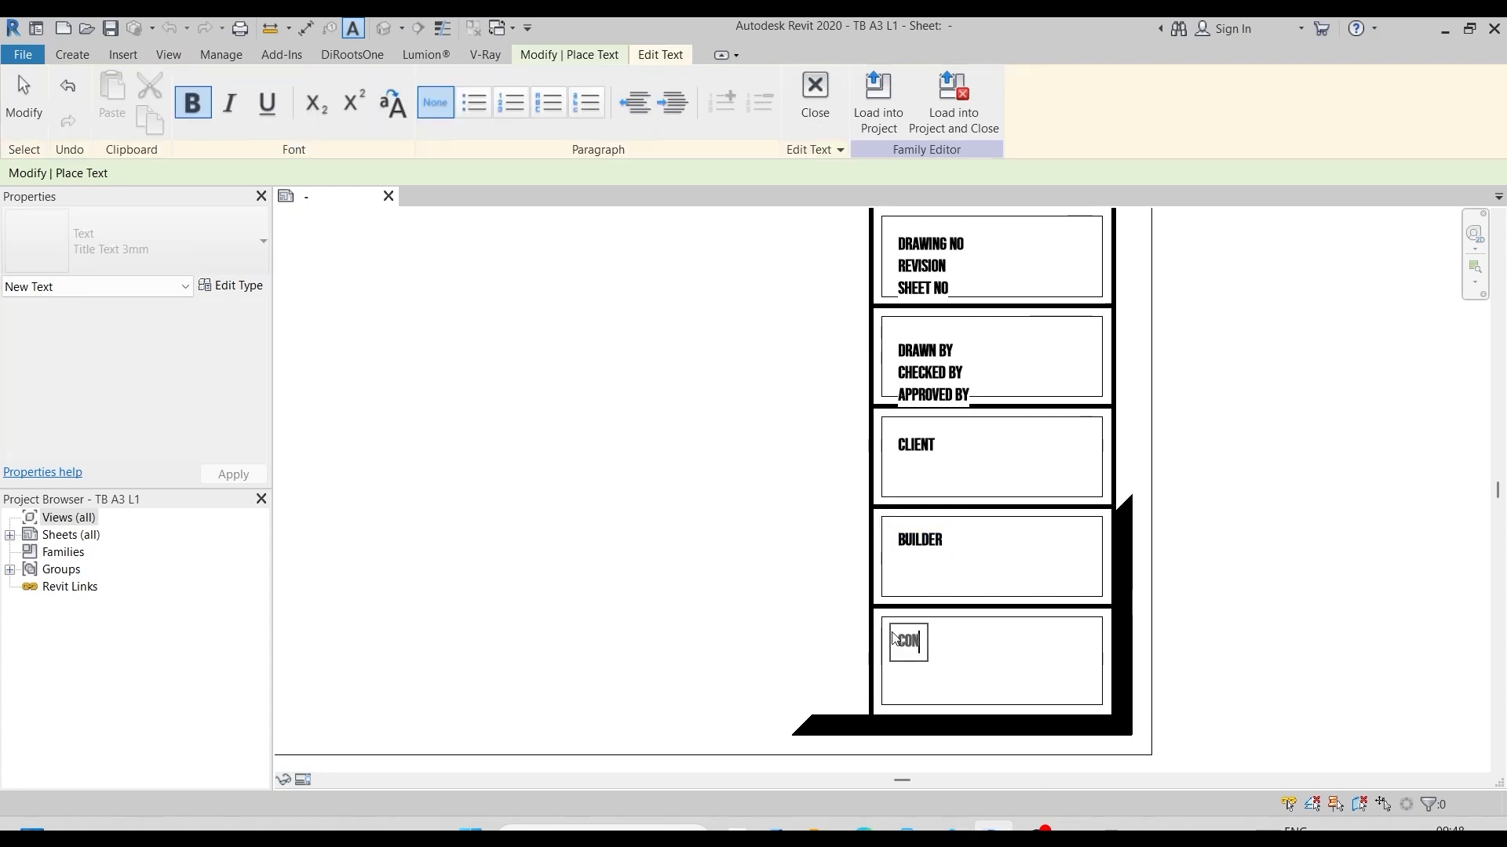
type("SULTANT")
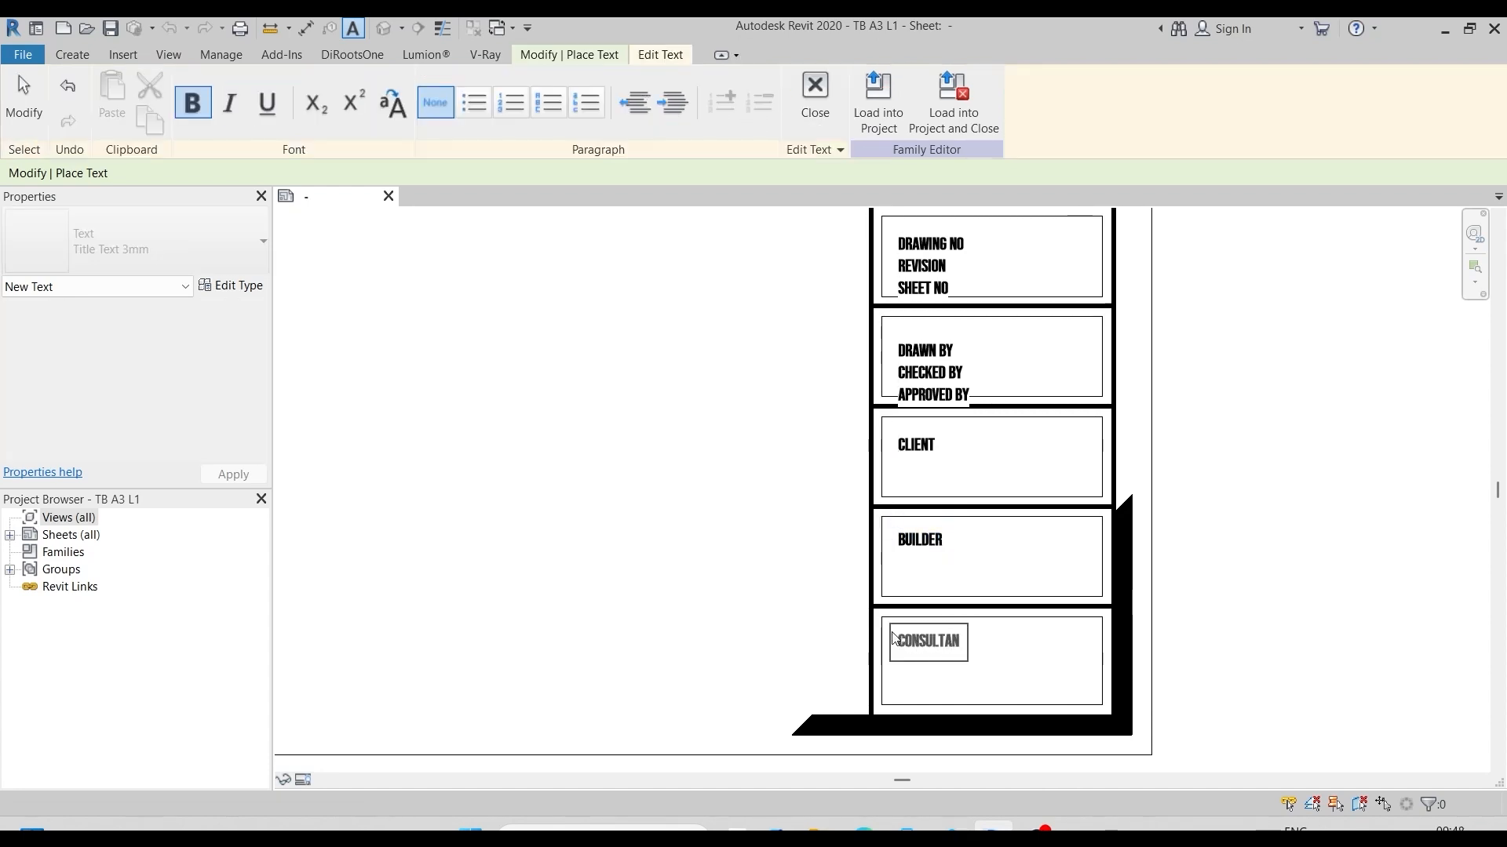
left_click(816, 98)
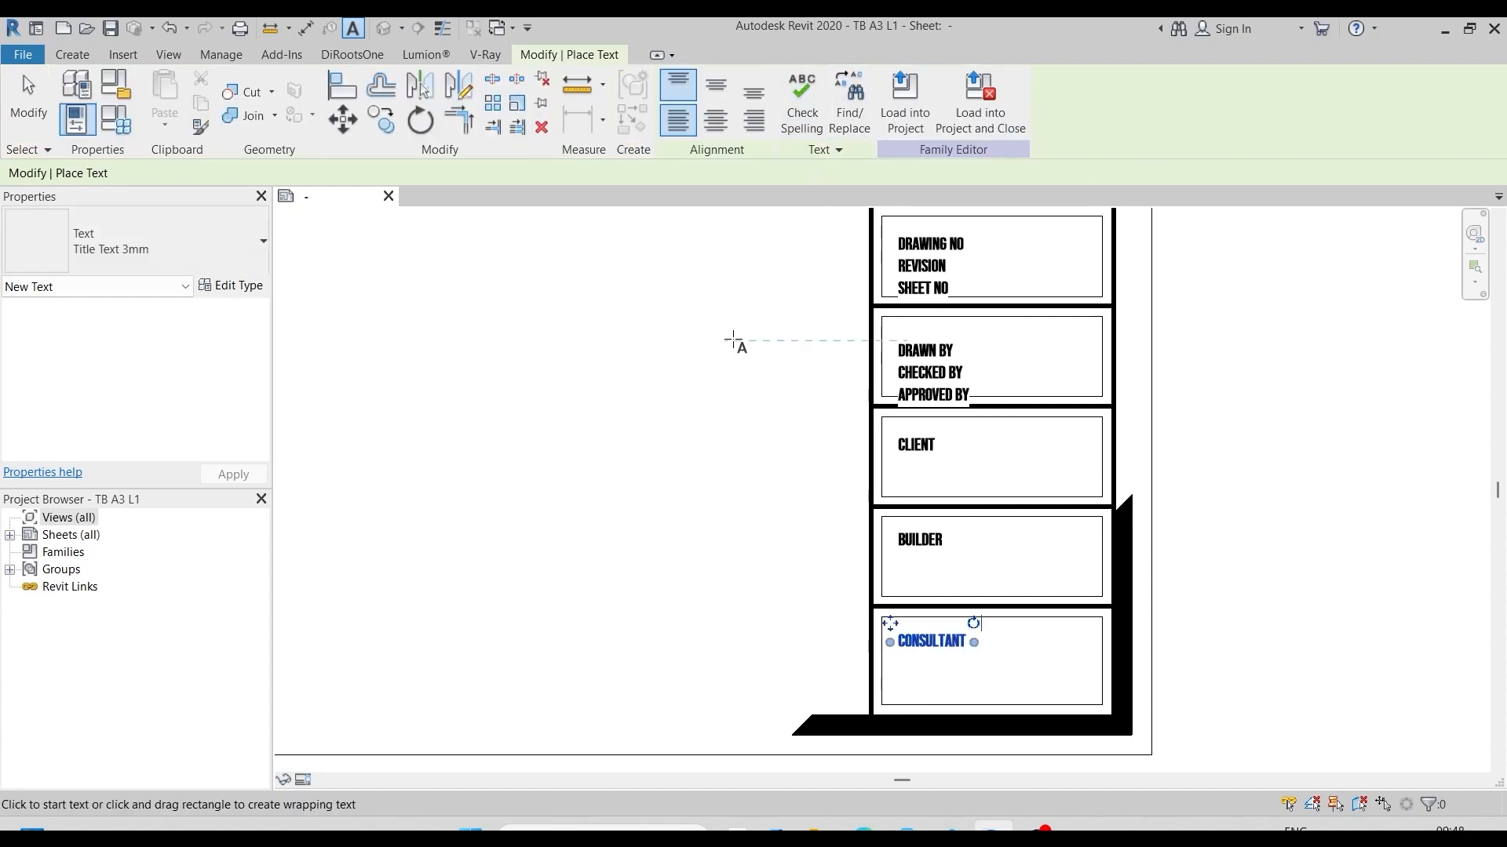
key("Escape")
key("Escape")
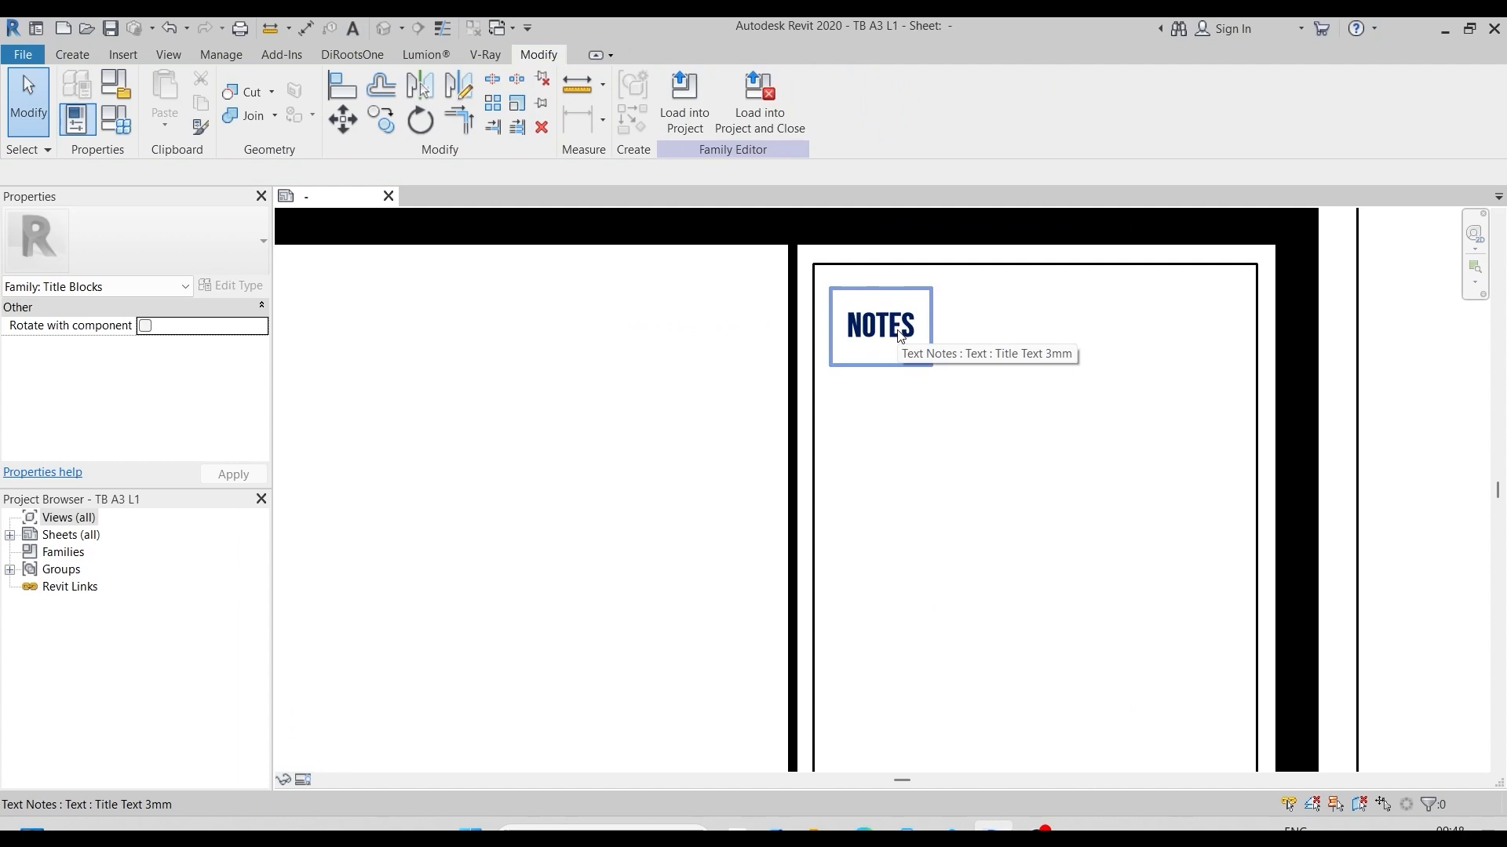
Step: Move the title texts, from NOTES down to CONSULTANT, closer to the upper-left corners of their boxes
left_click(900, 335)
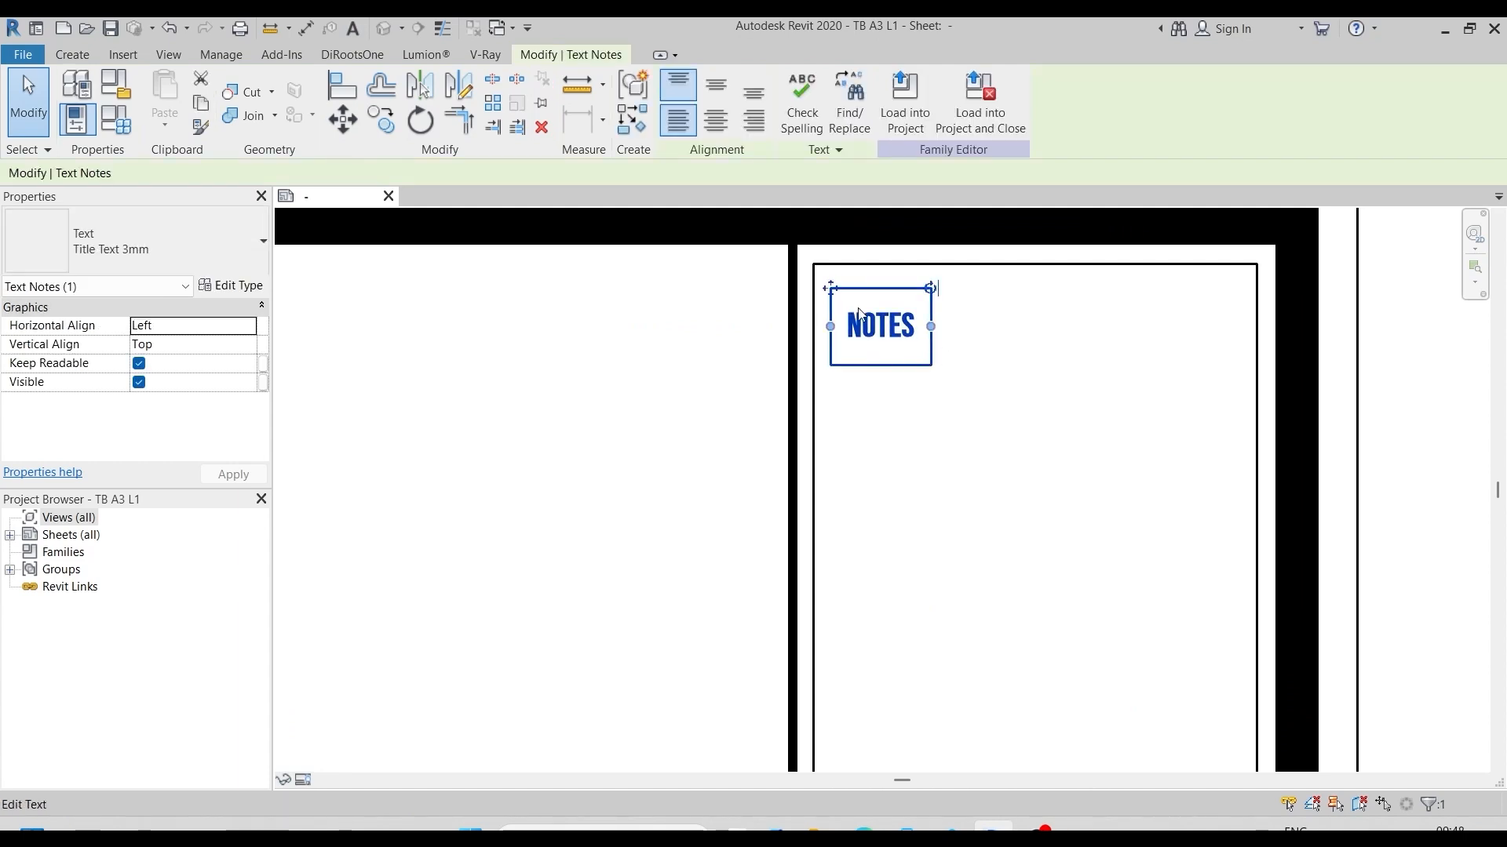
left_click_drag(830, 288, 816, 267)
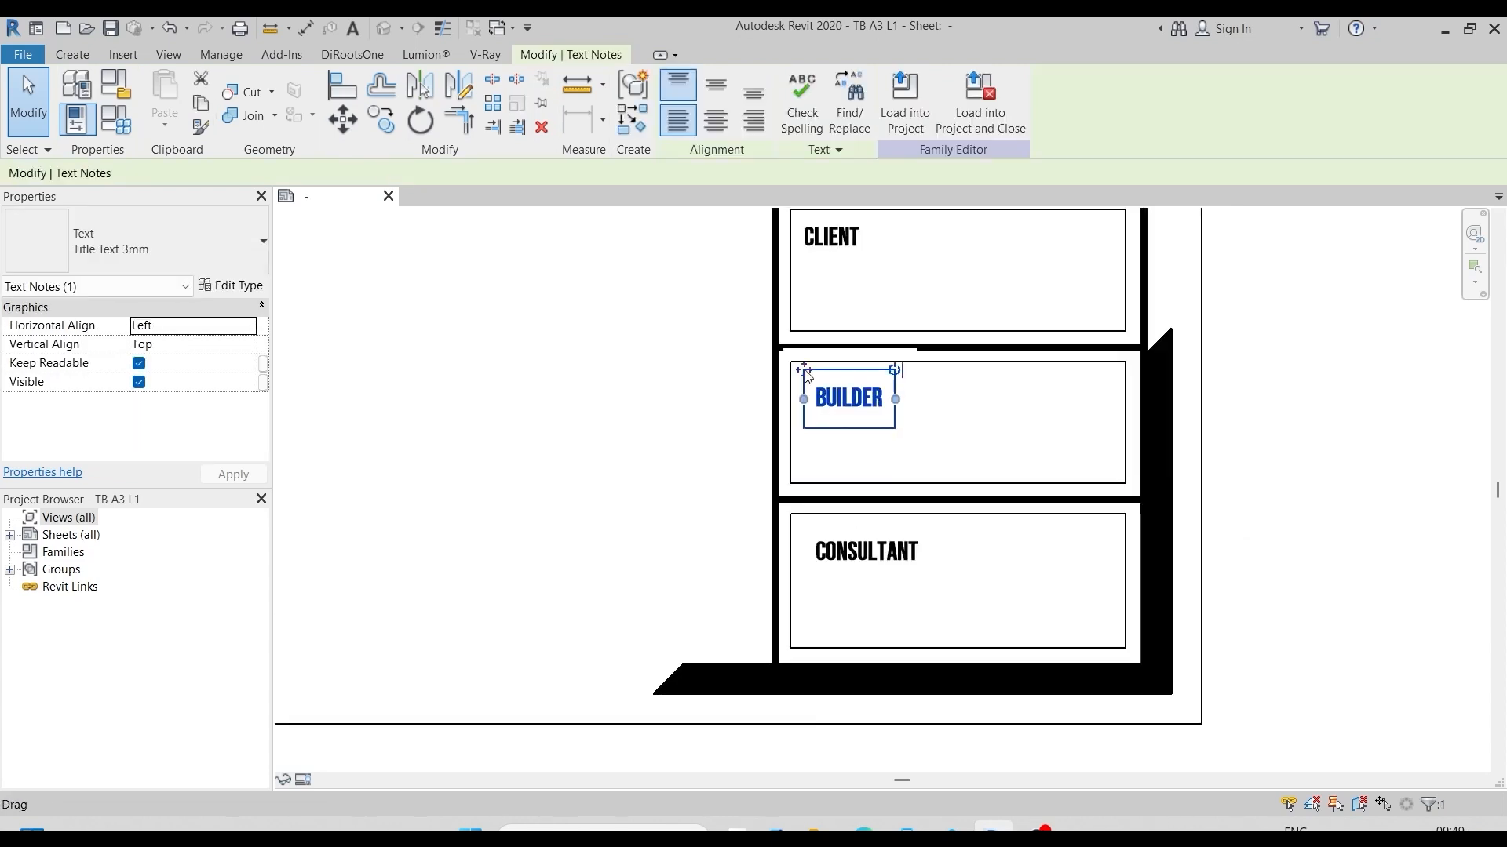
scroll(812, 381, "up", 3)
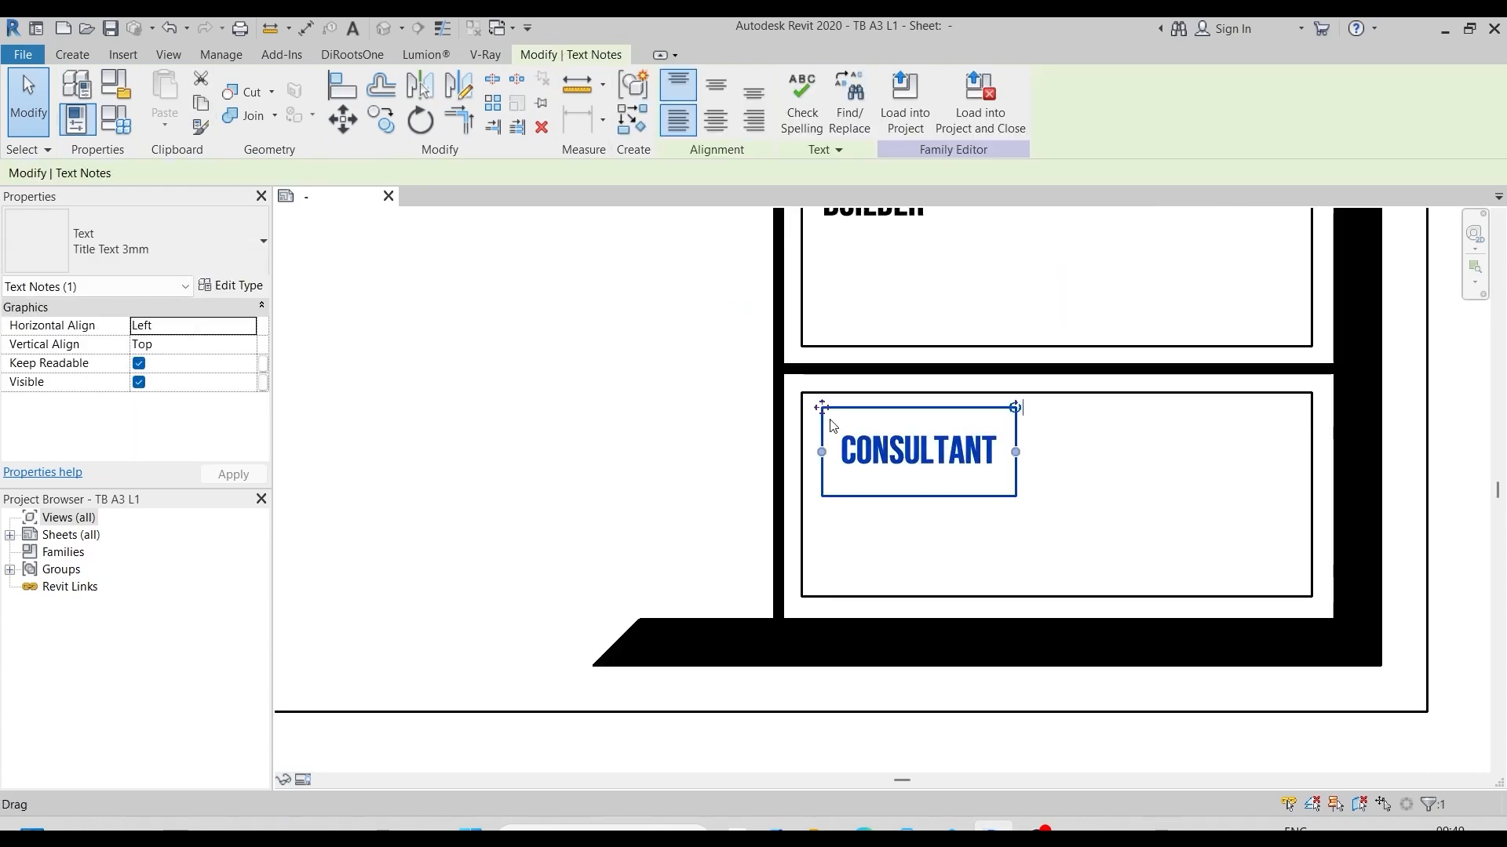
left_click_drag(942, 448, 1133, 474)
scroll(1133, 474, "down", 3)
scroll(1015, 591, "down", 5)
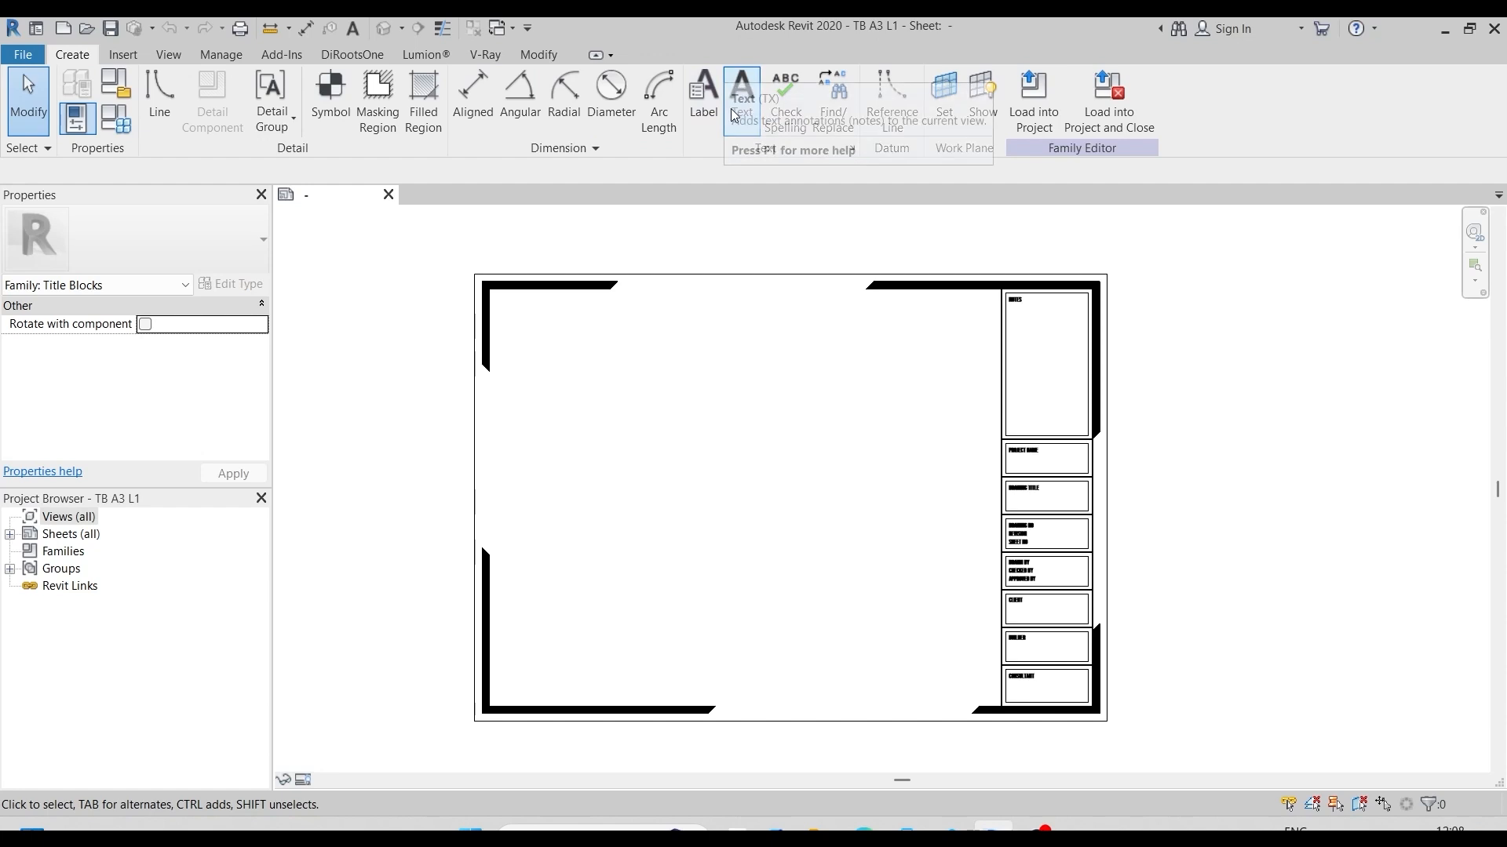
Step: Place a label with the Project Name parameter beneath the PROJECT NAME heading
left_click(704, 102)
scroll(1028, 302, "up", 5)
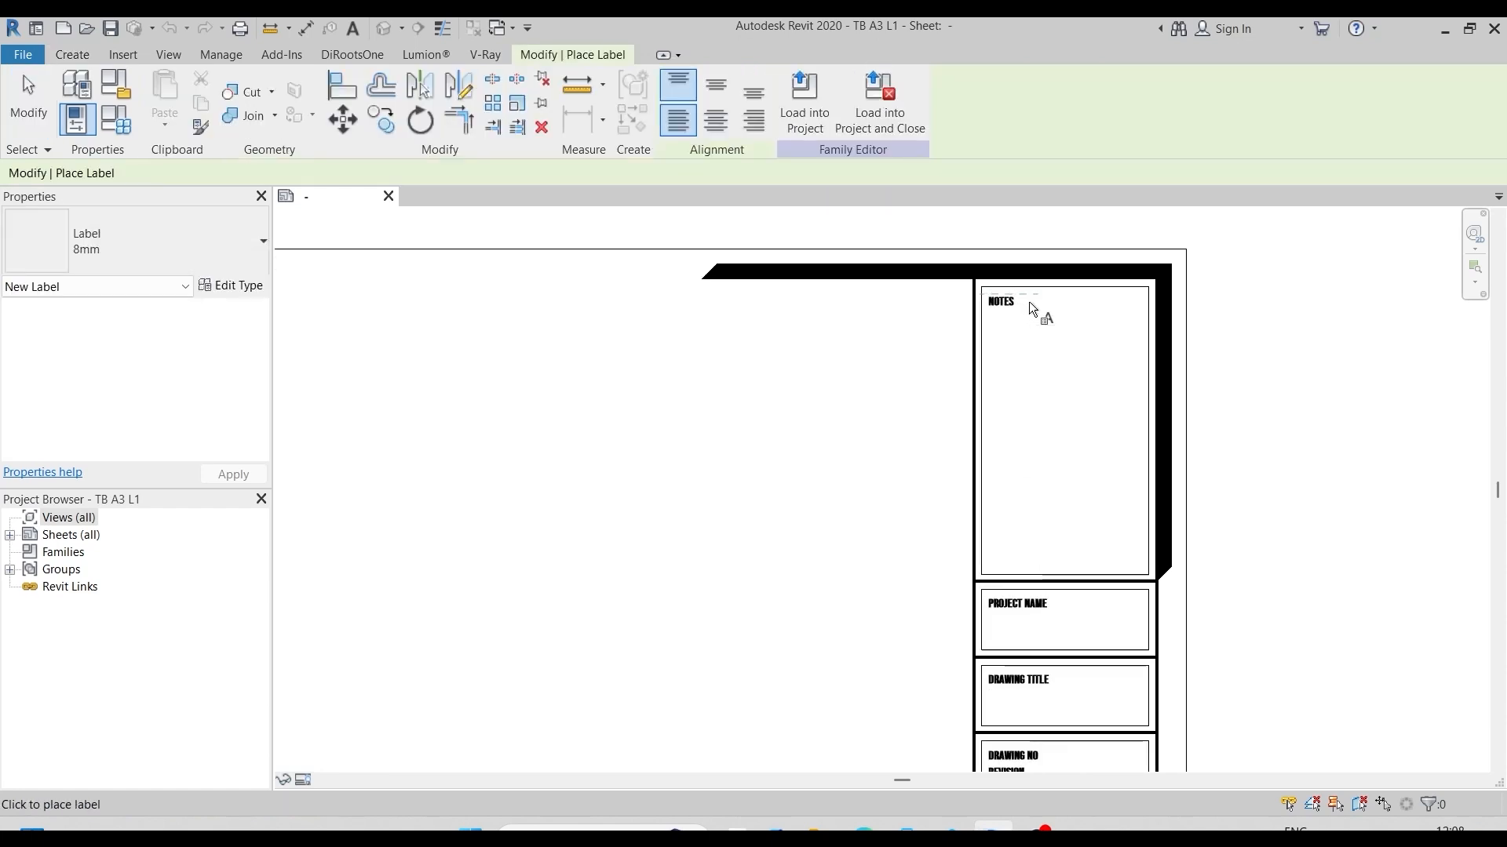
scroll(984, 533, "up", 3)
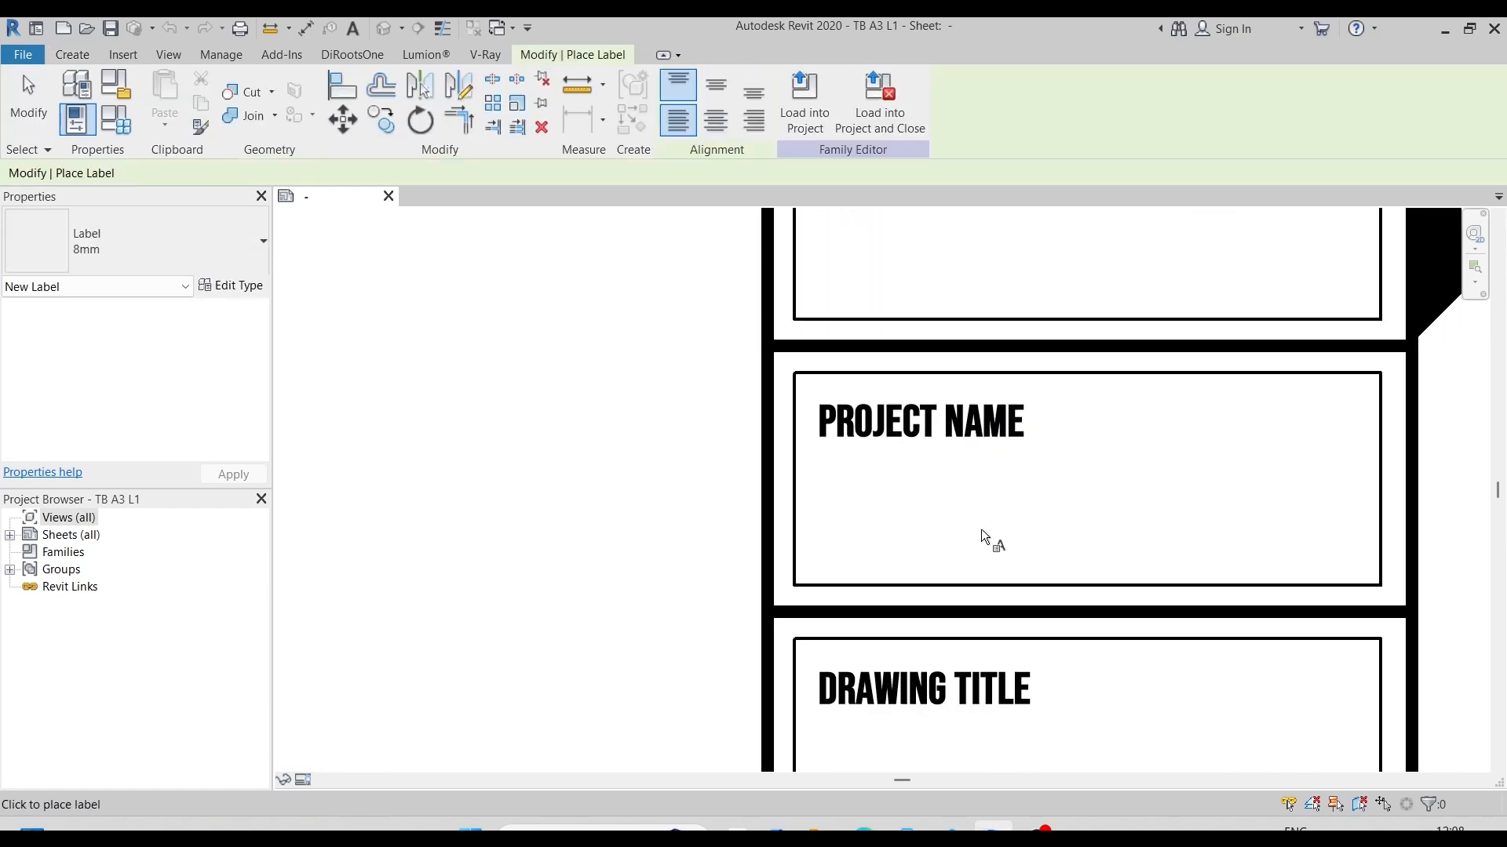
left_click(829, 479)
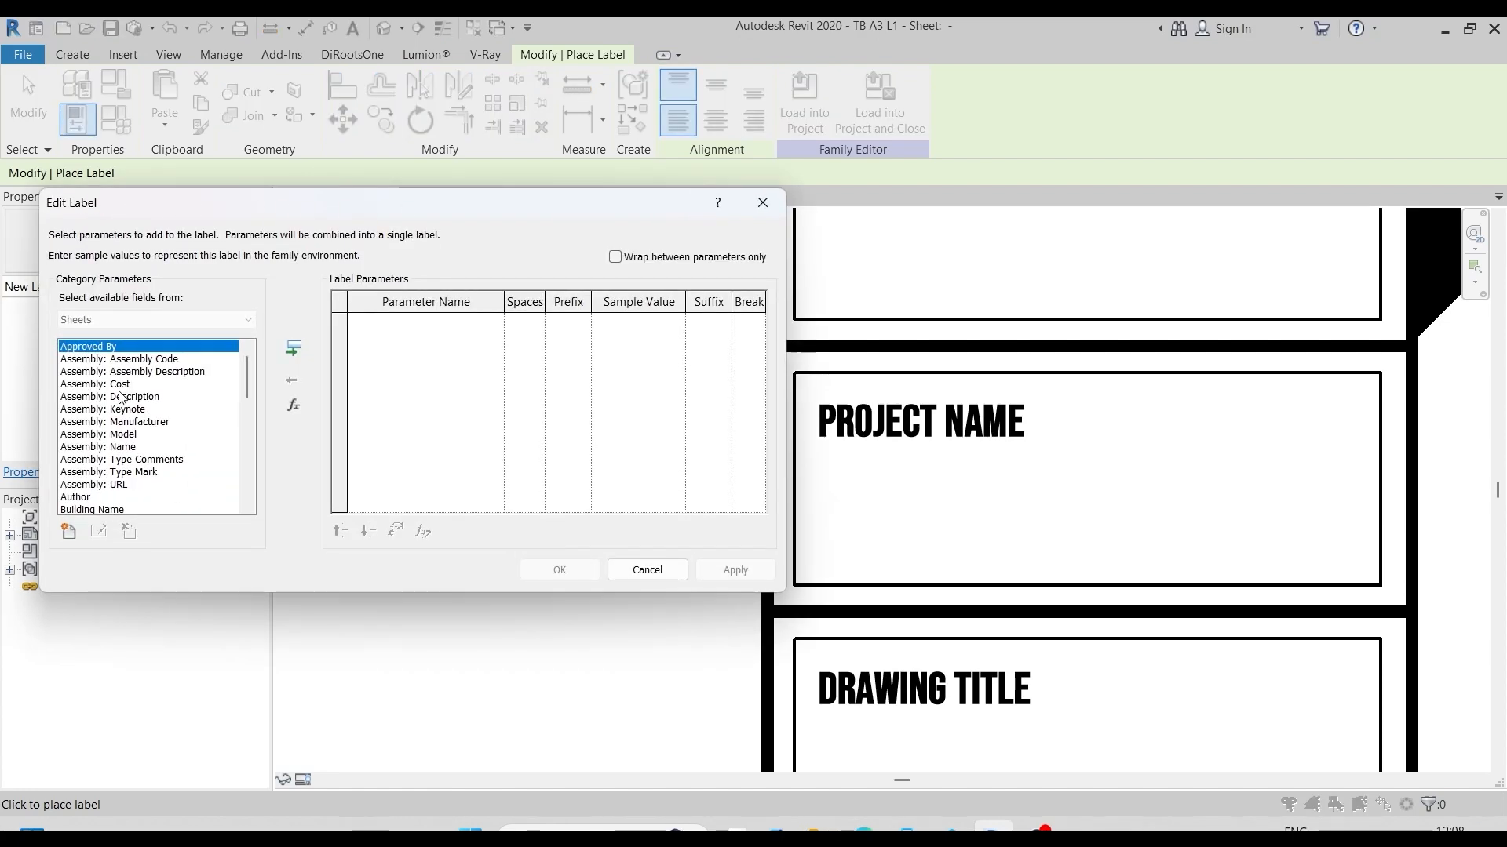
scroll(120, 396, "down", 10)
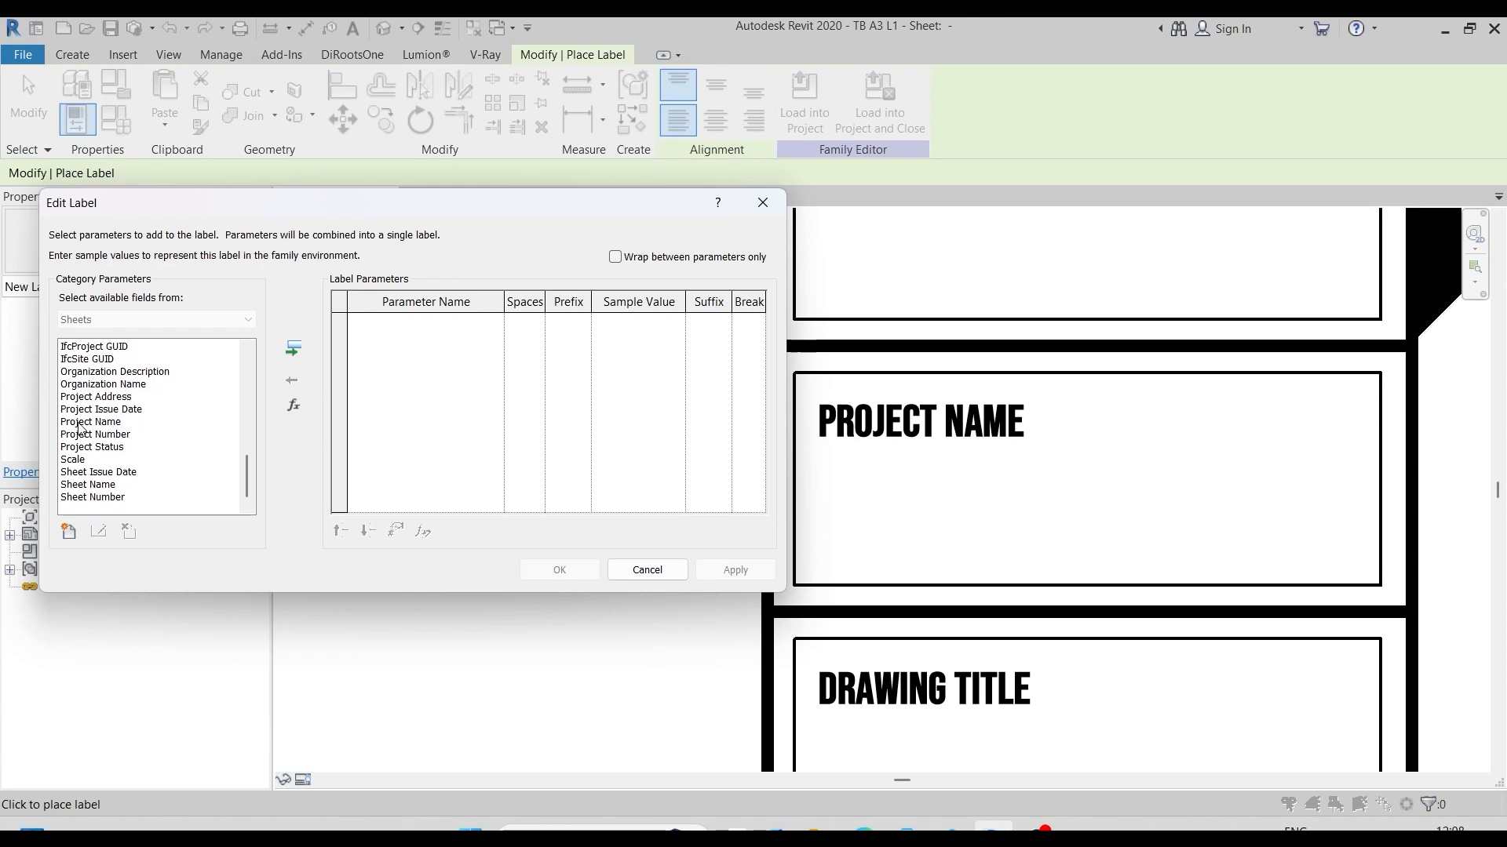
left_click(88, 426)
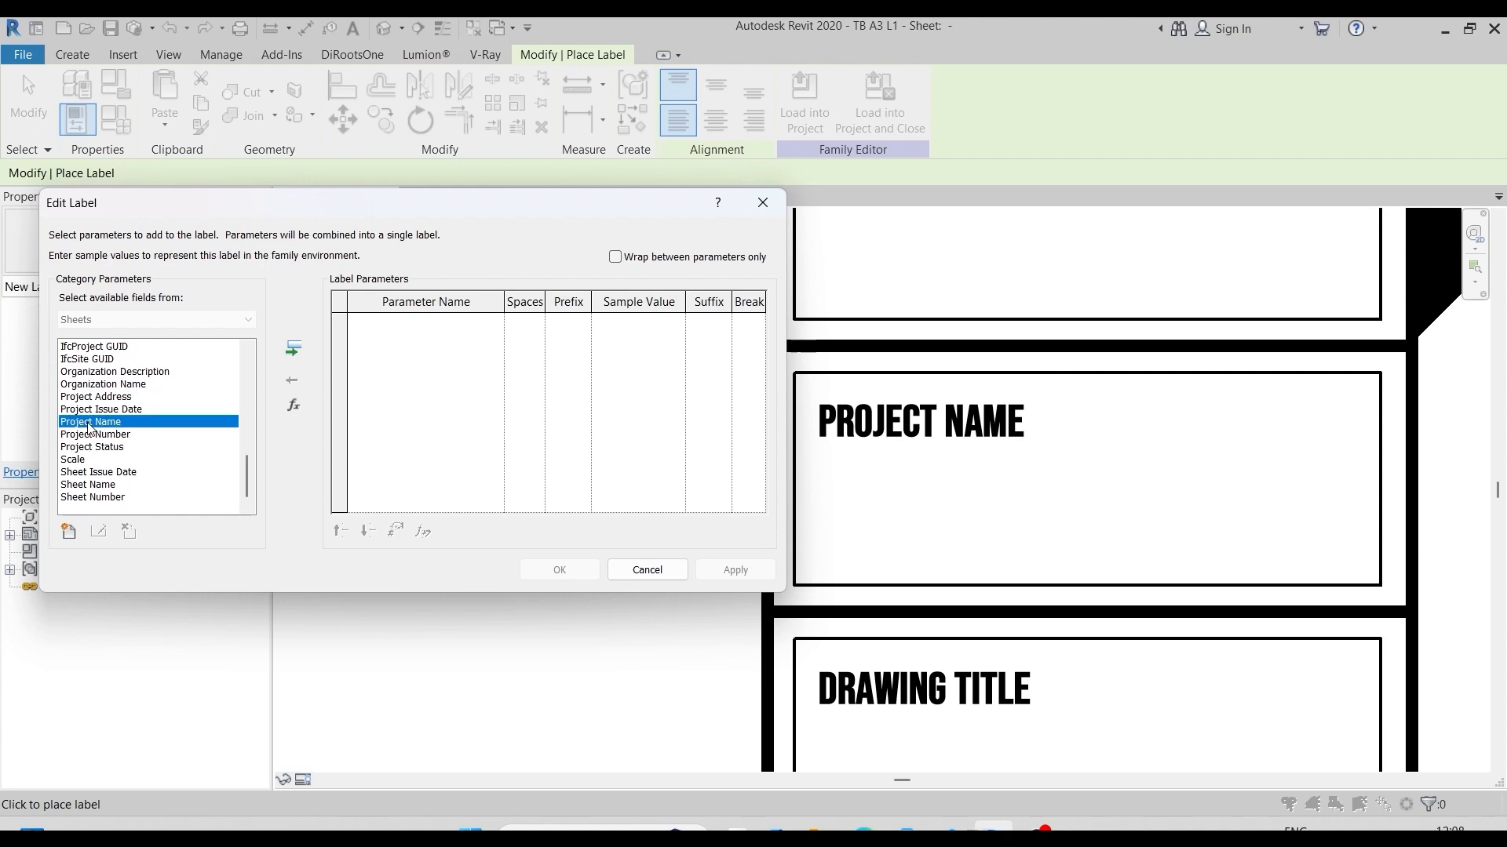
left_click(292, 350)
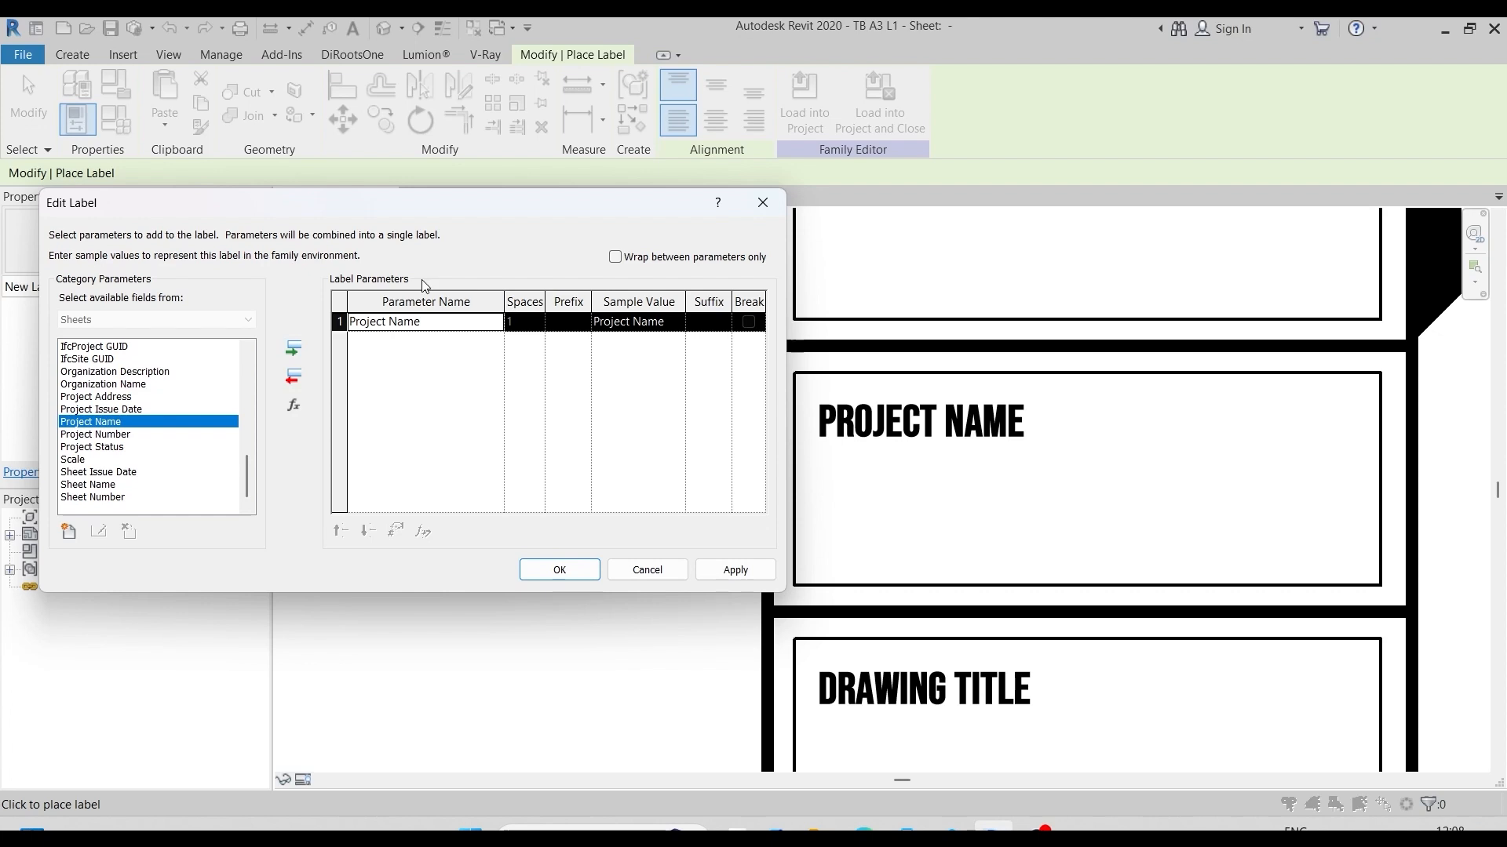
left_click(734, 570)
left_click(557, 571)
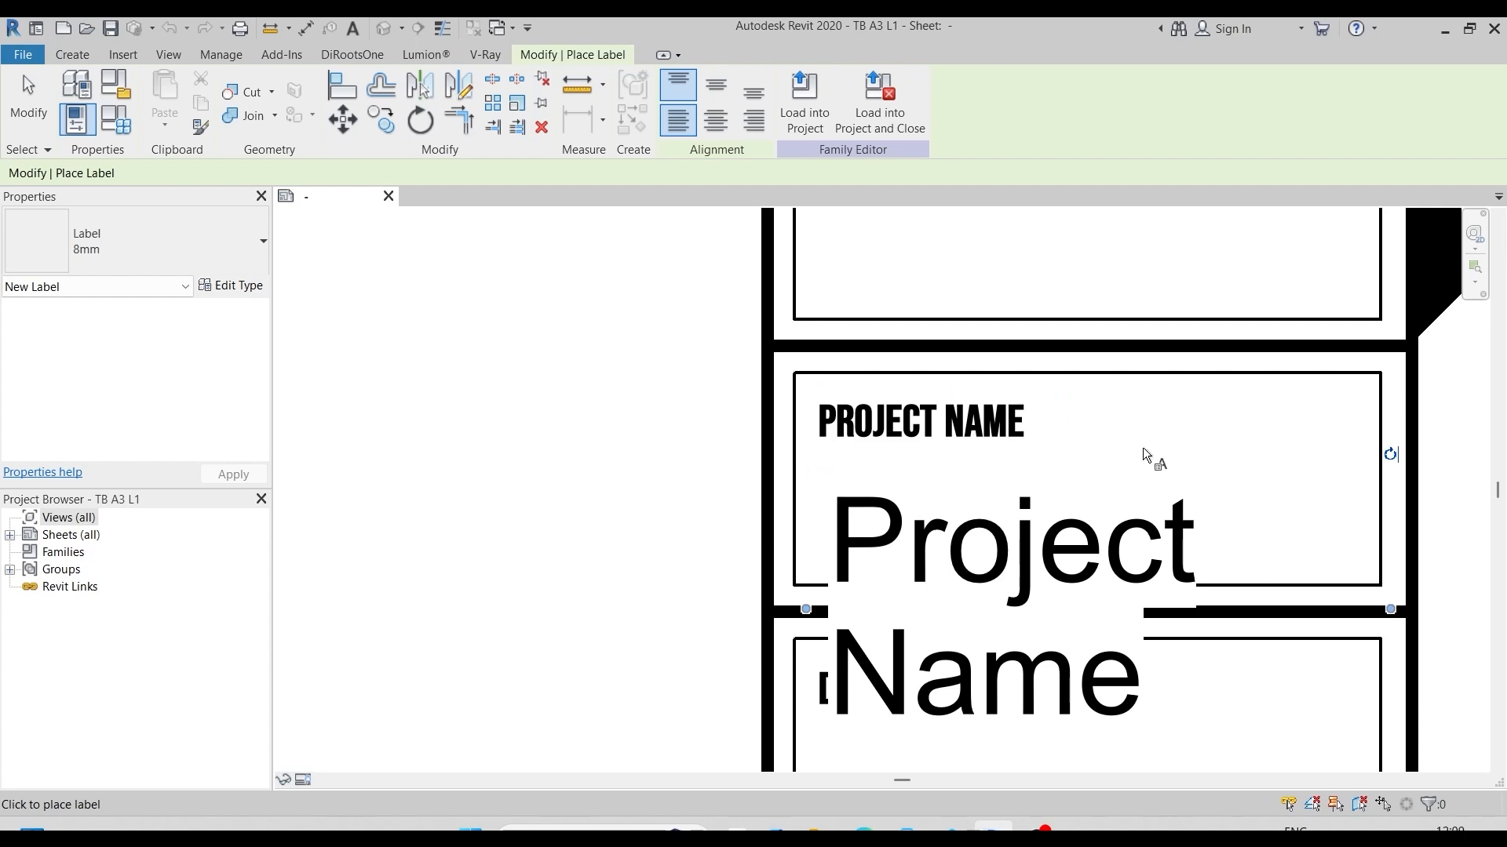
key("Escape")
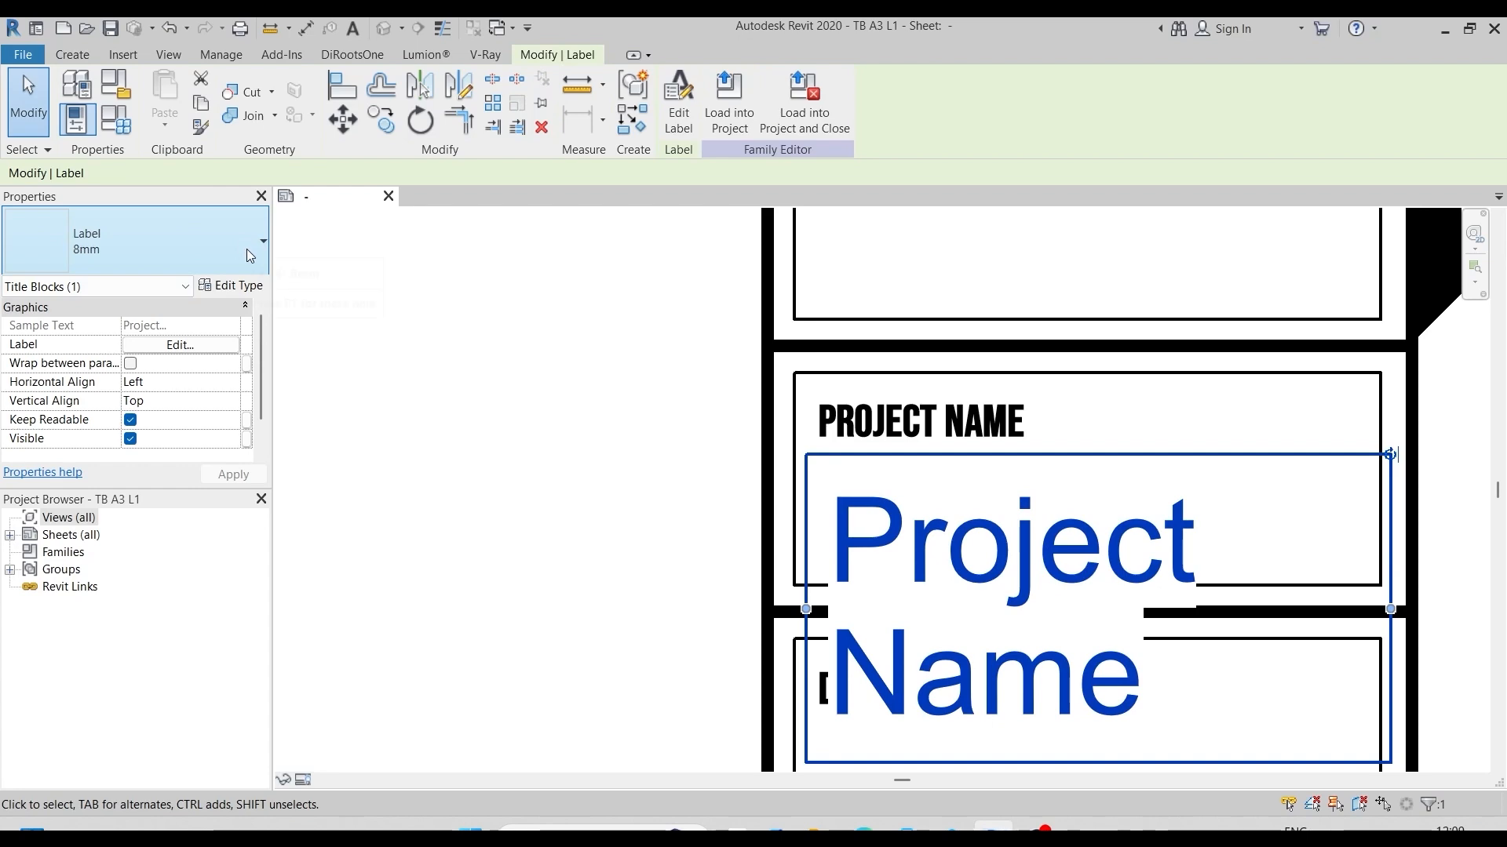
Step: Duplicate the placed label's type as Label Text 2mm and set its text size to 2 mm
left_click(235, 286)
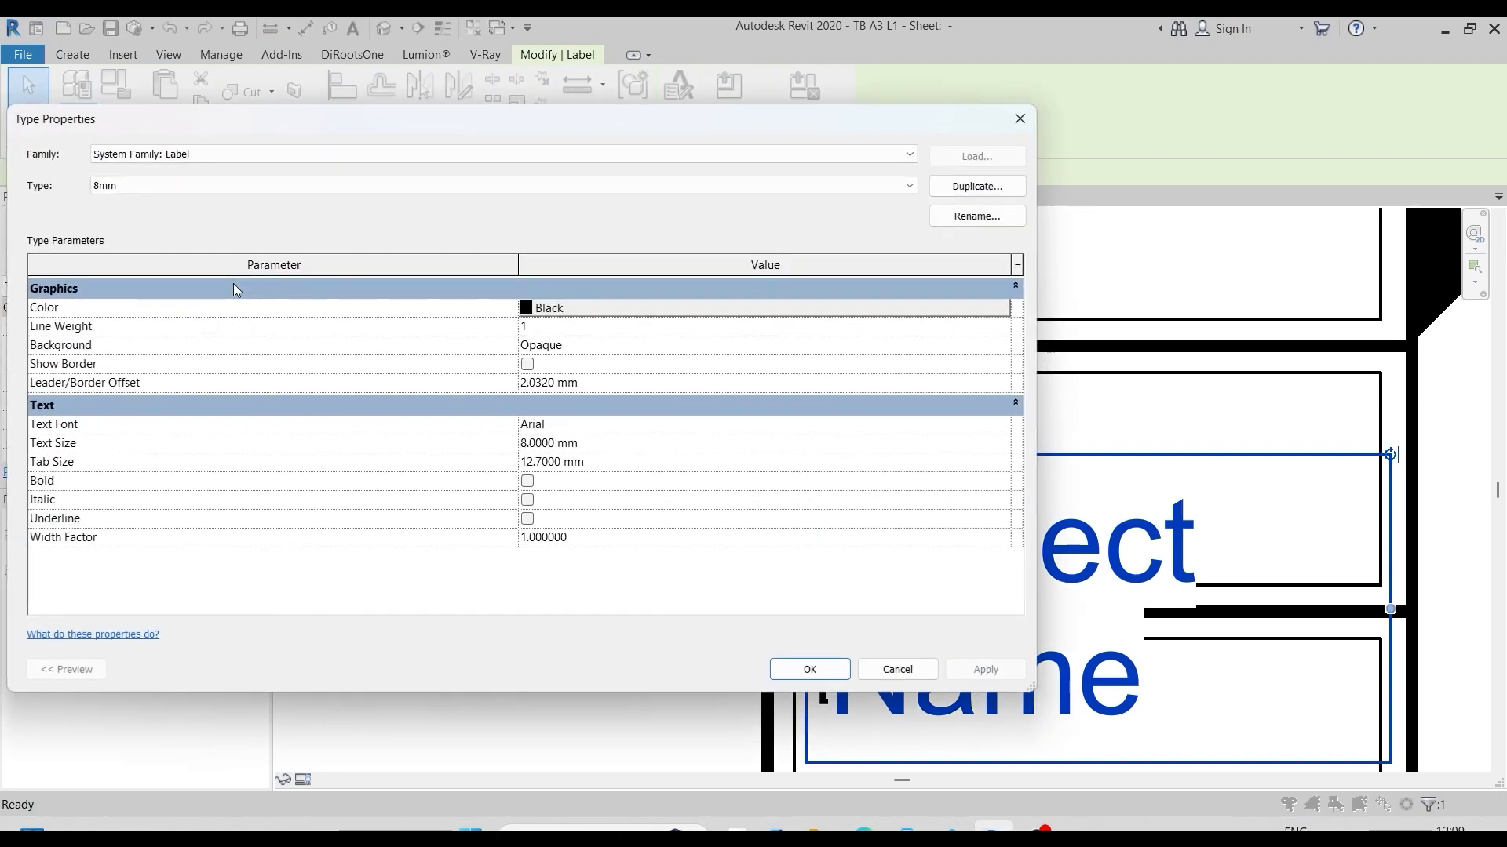
left_click(976, 187)
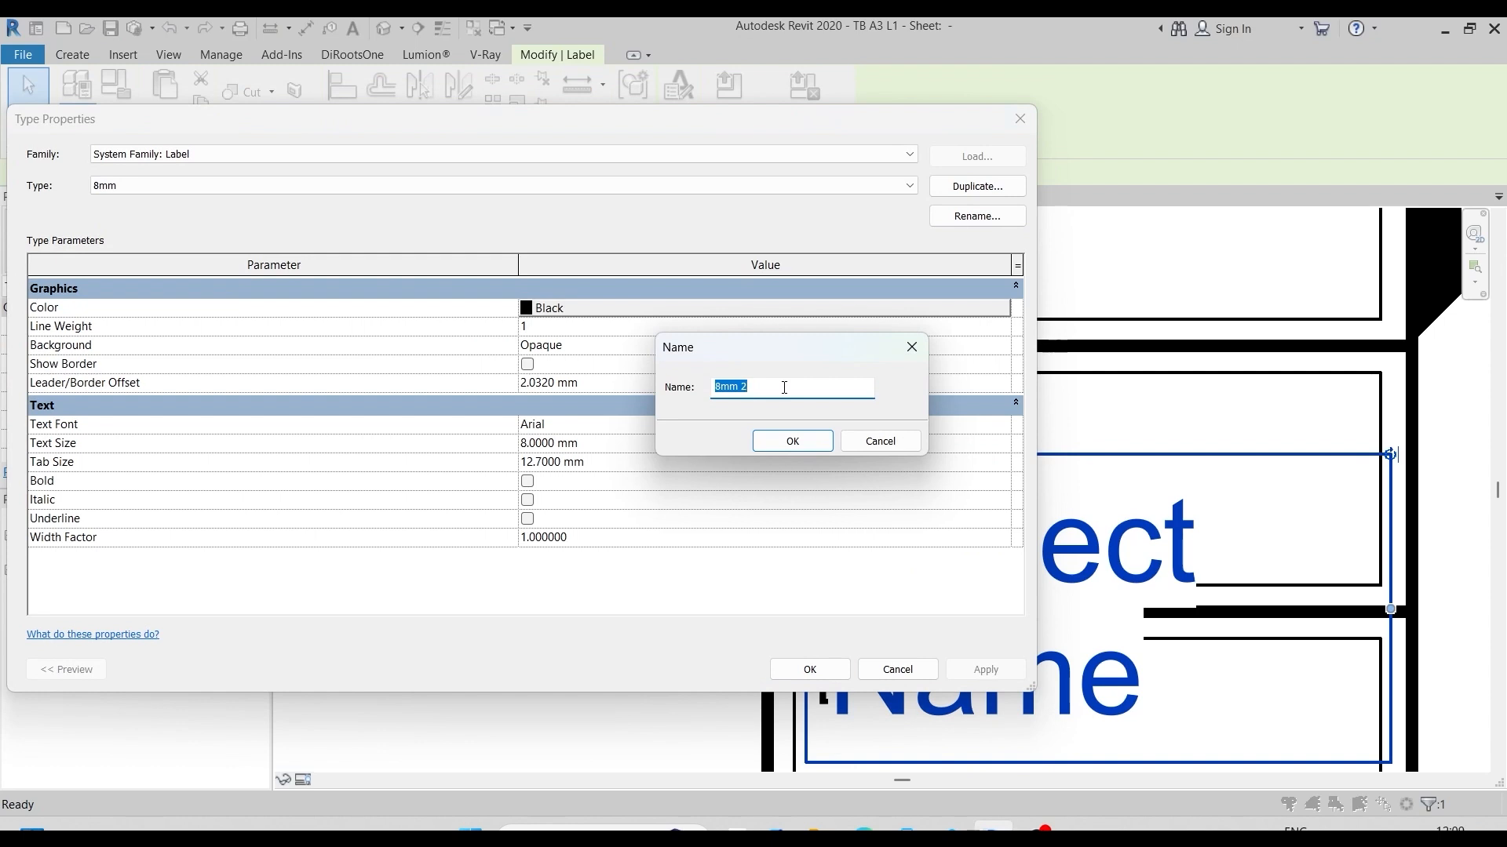
type("Label Text 2mm")
left_click(794, 440)
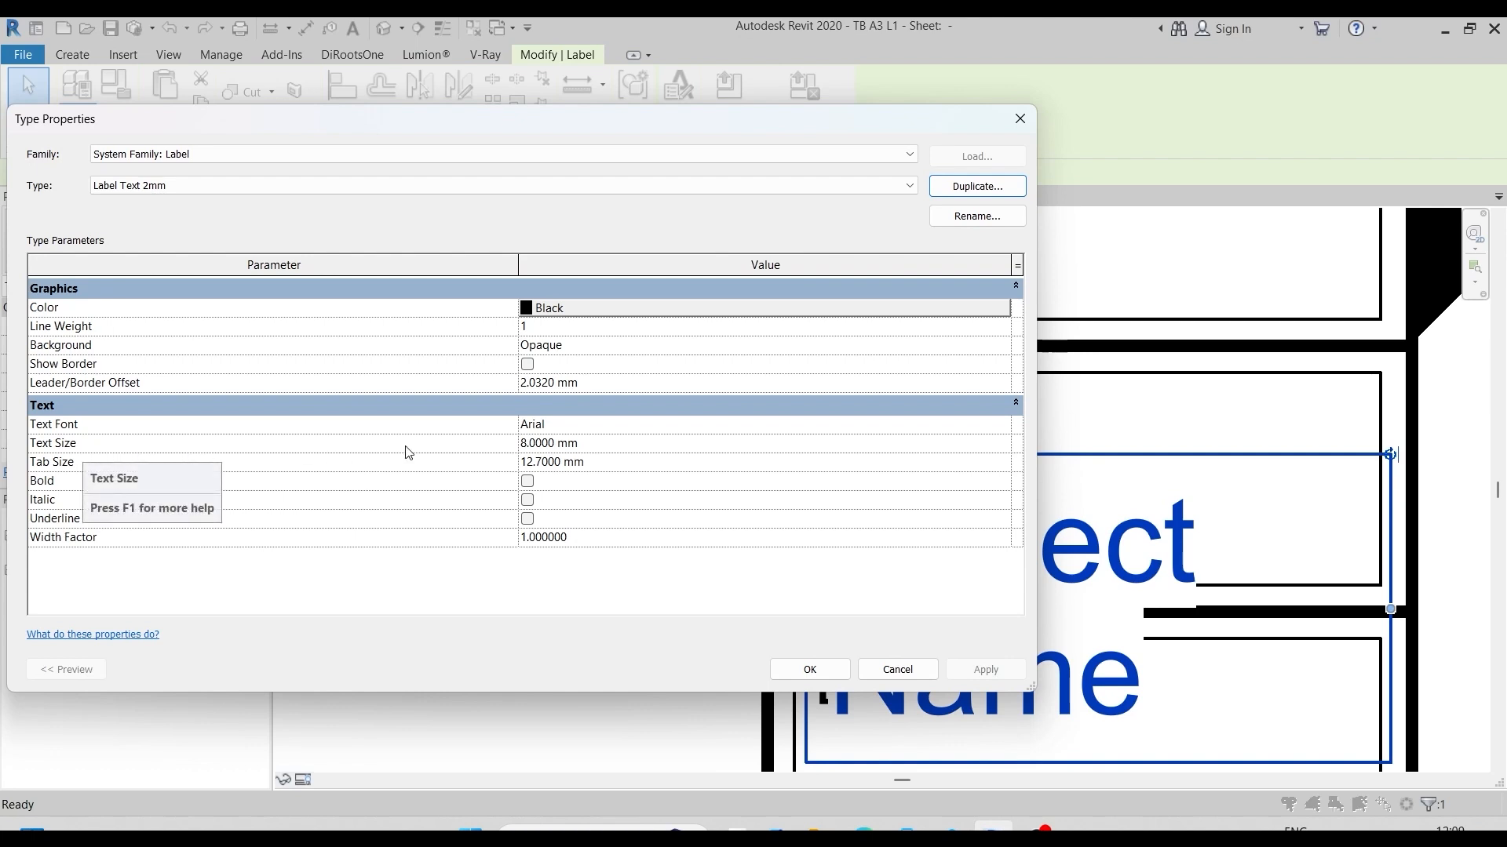
left_click(525, 444)
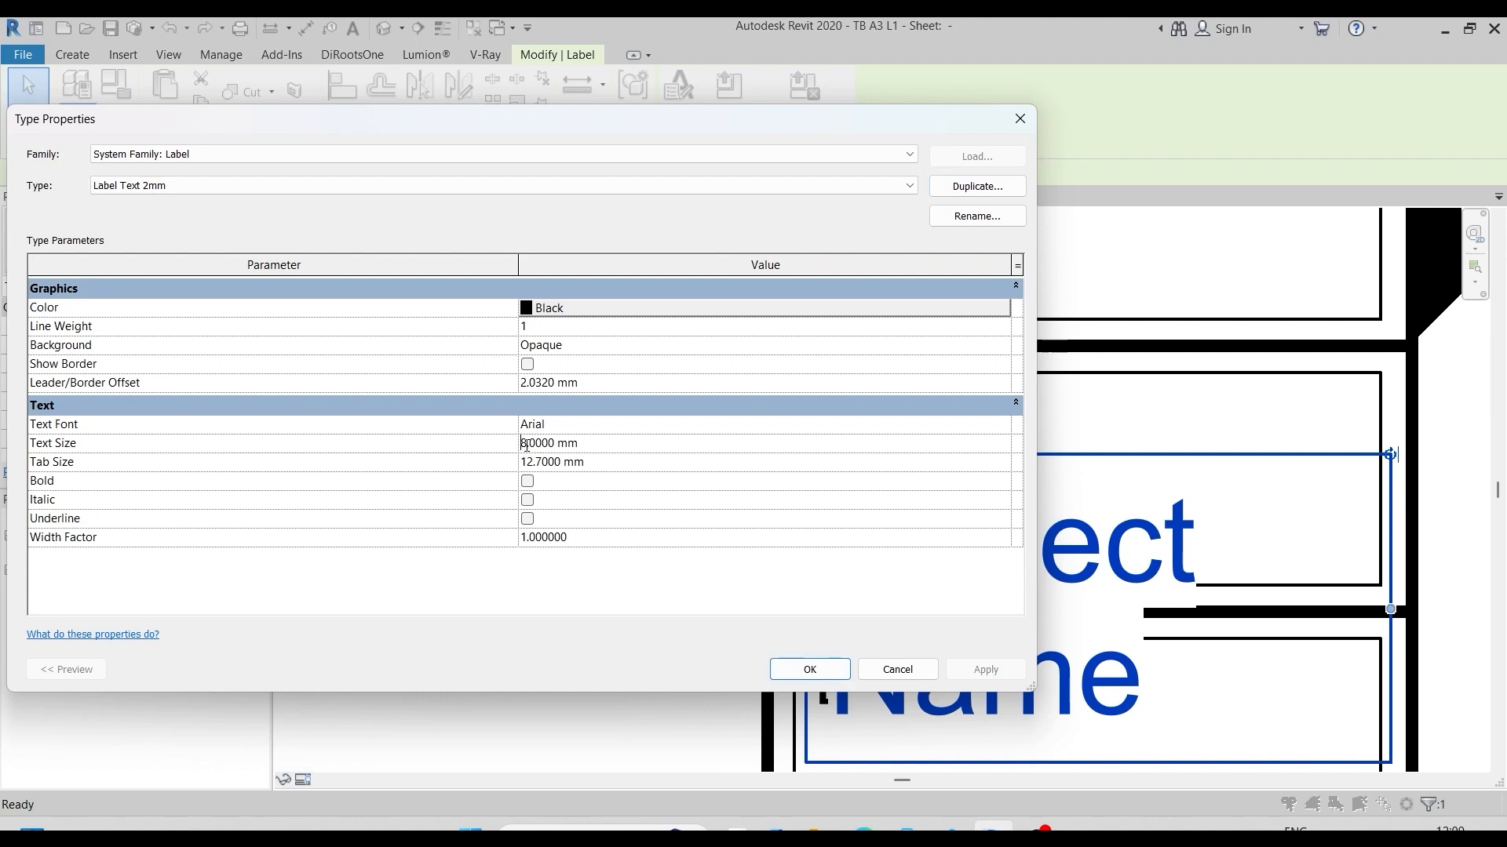
key("Delete")
type("2")
left_click(809, 669)
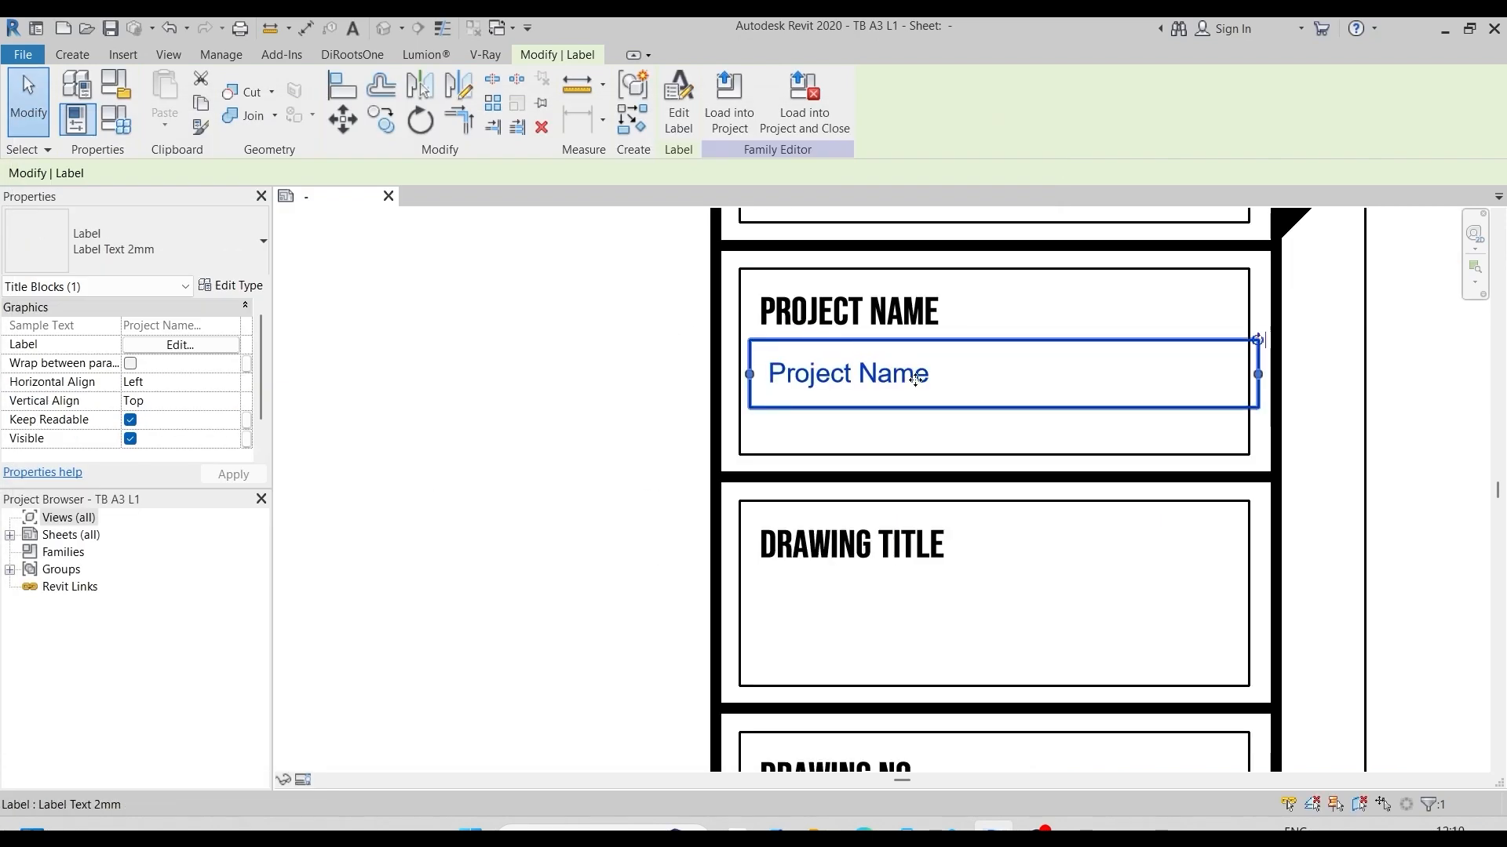
Step: Place a label of type Label Text 2mm with the Sheet Name parameter beneath the DRAWING TITLE heading
scroll(976, 515, "up", 1)
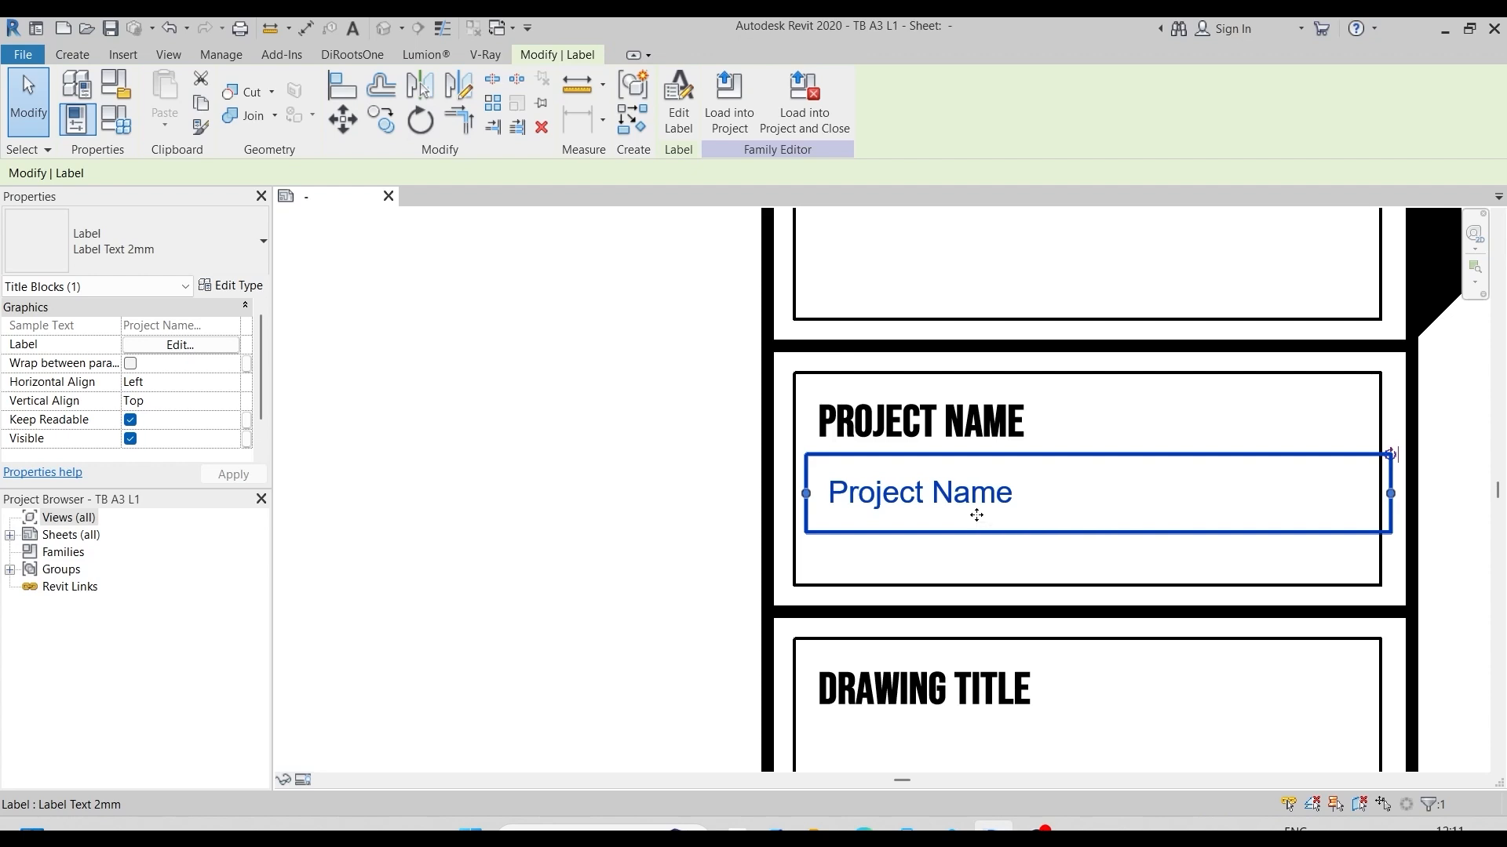
left_click(72, 57)
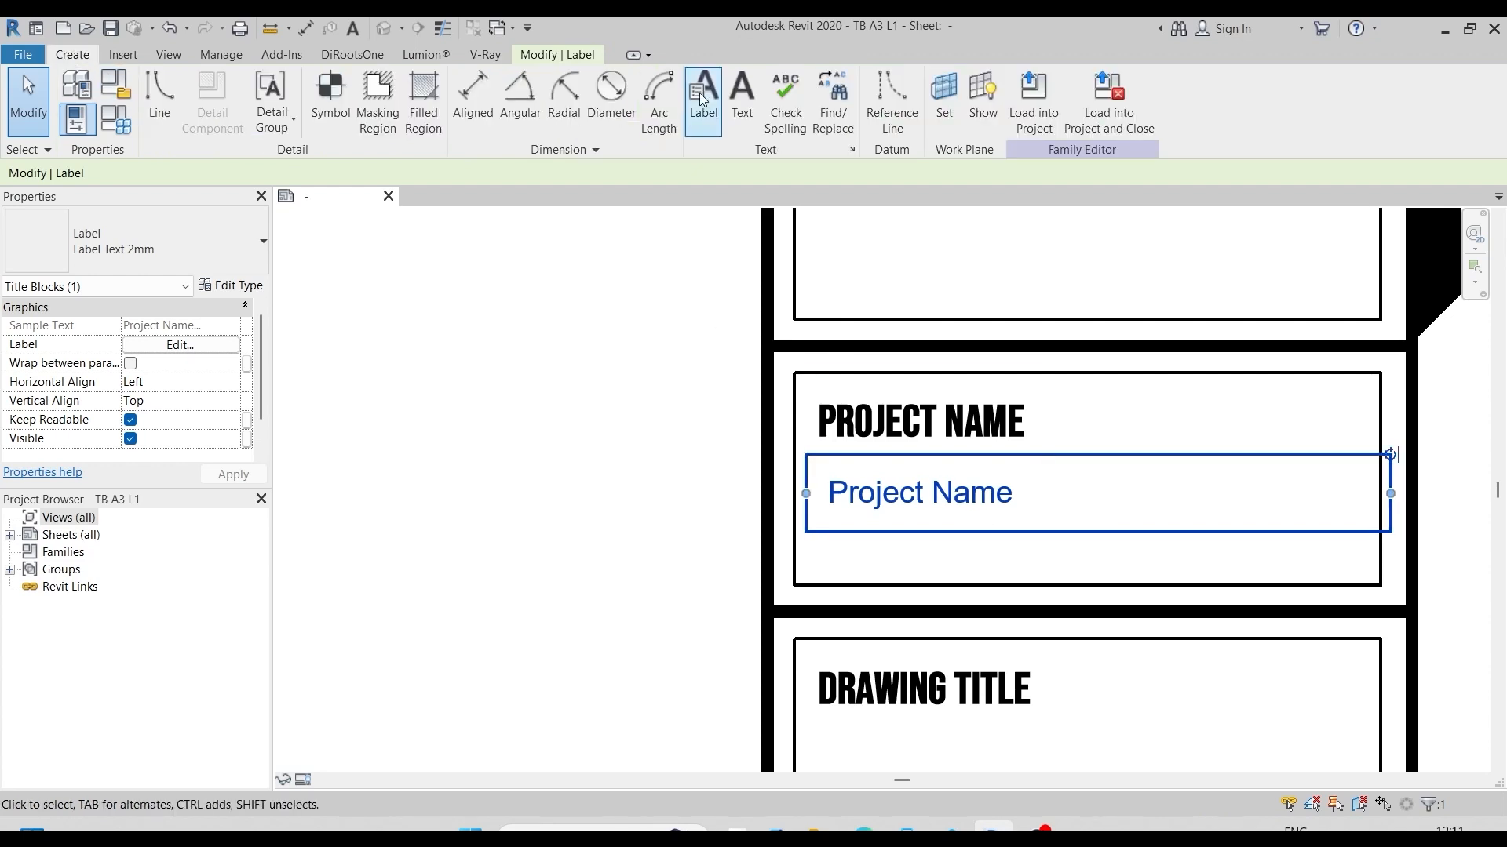
left_click(703, 104)
left_click(263, 241)
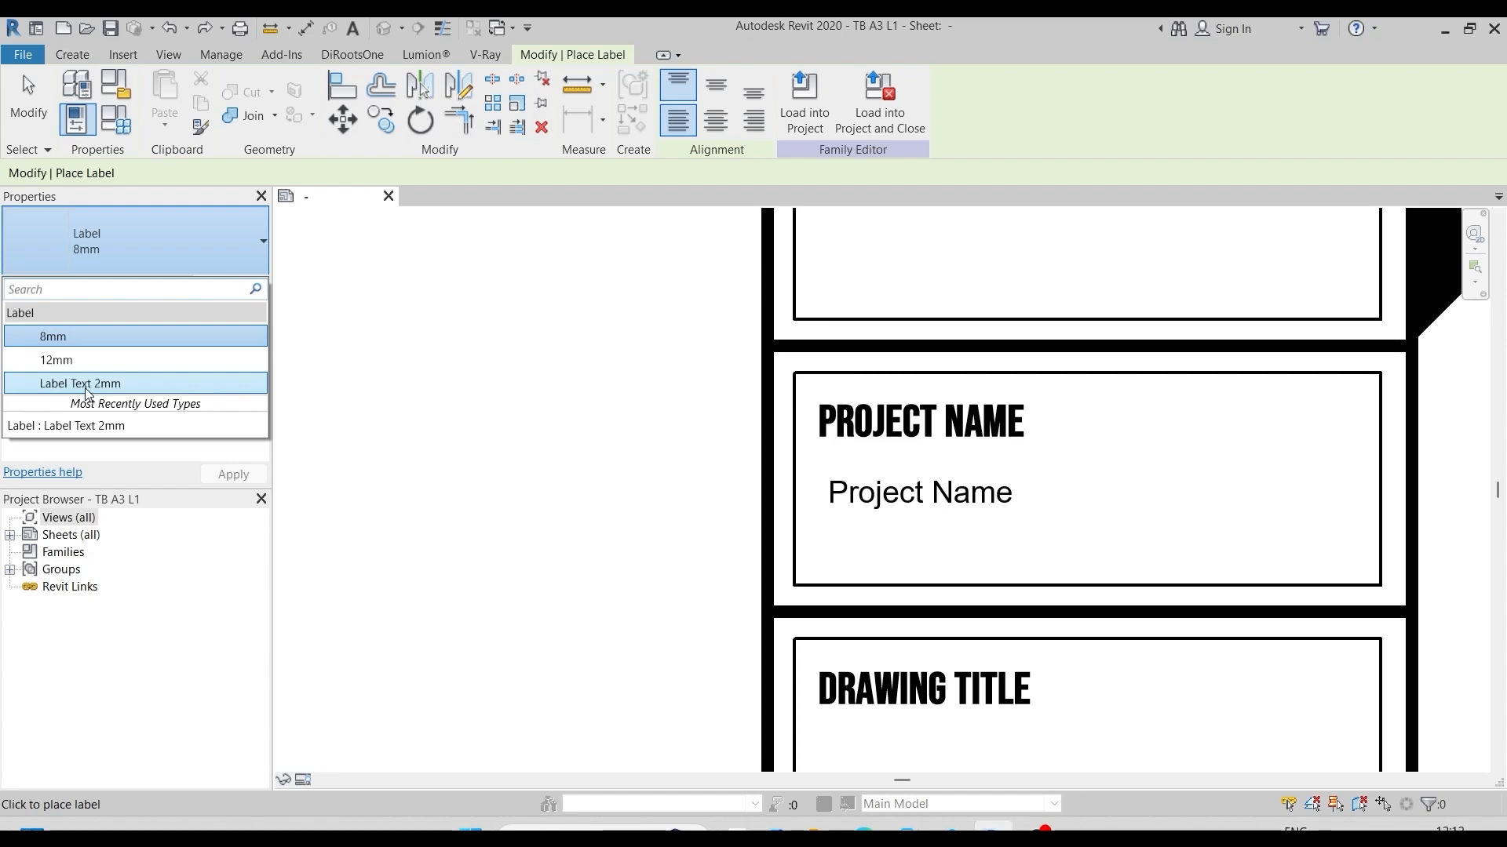
left_click(84, 384)
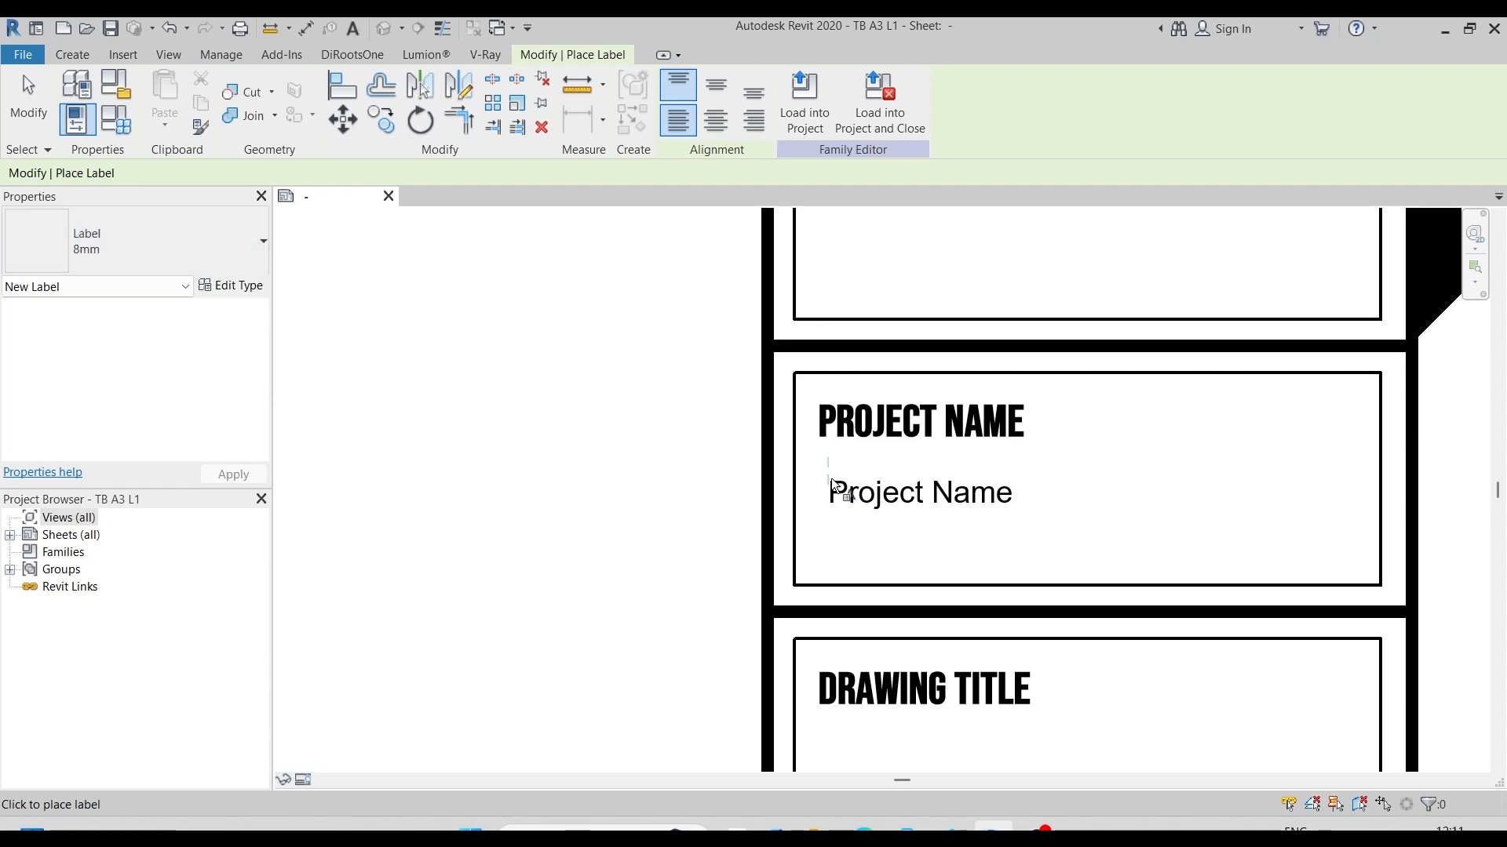
left_click(835, 744)
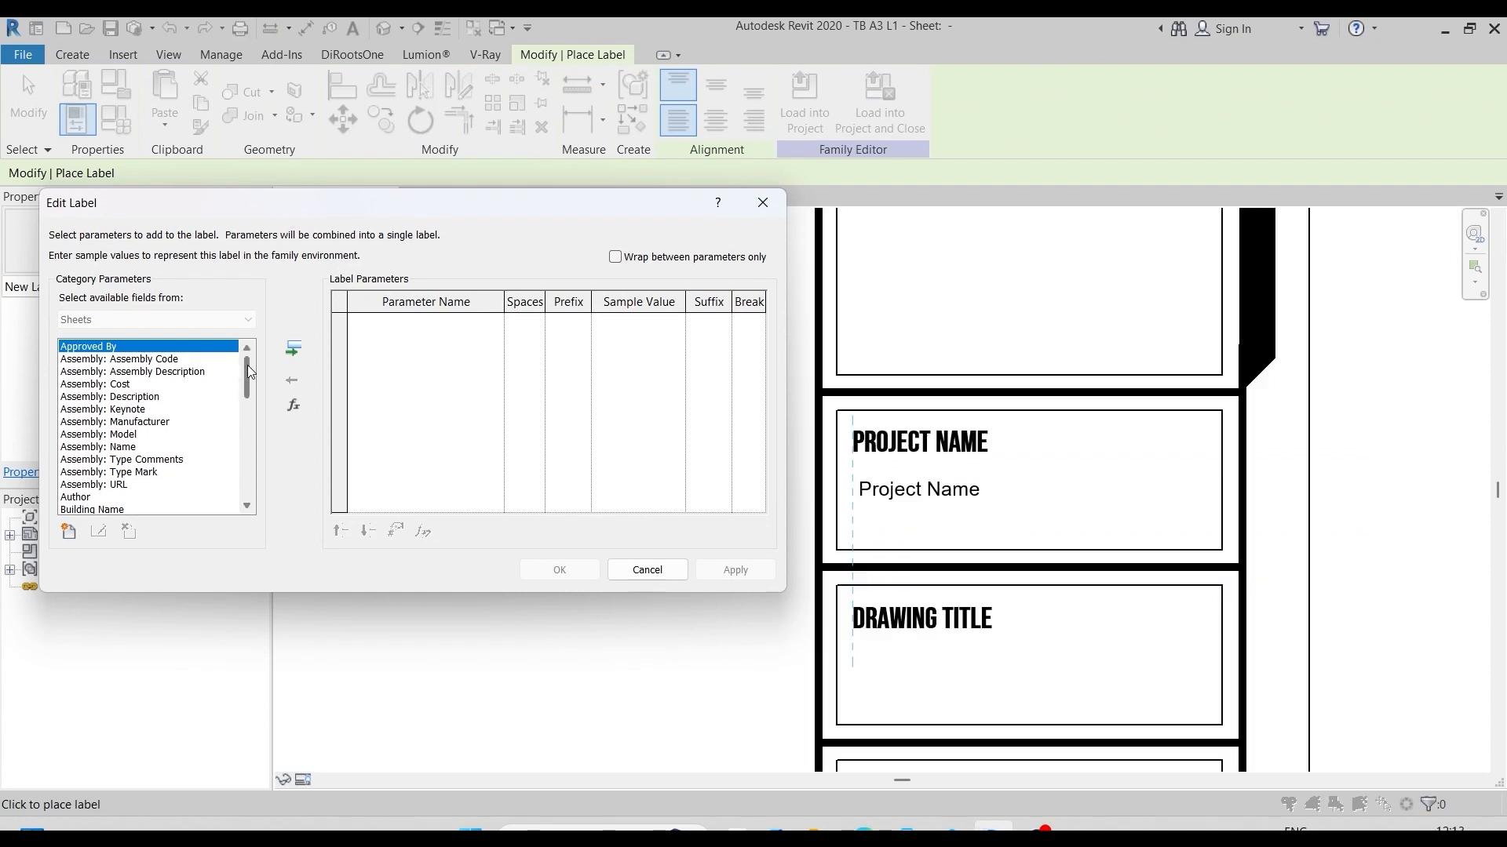
left_click_drag(247, 364, 242, 482)
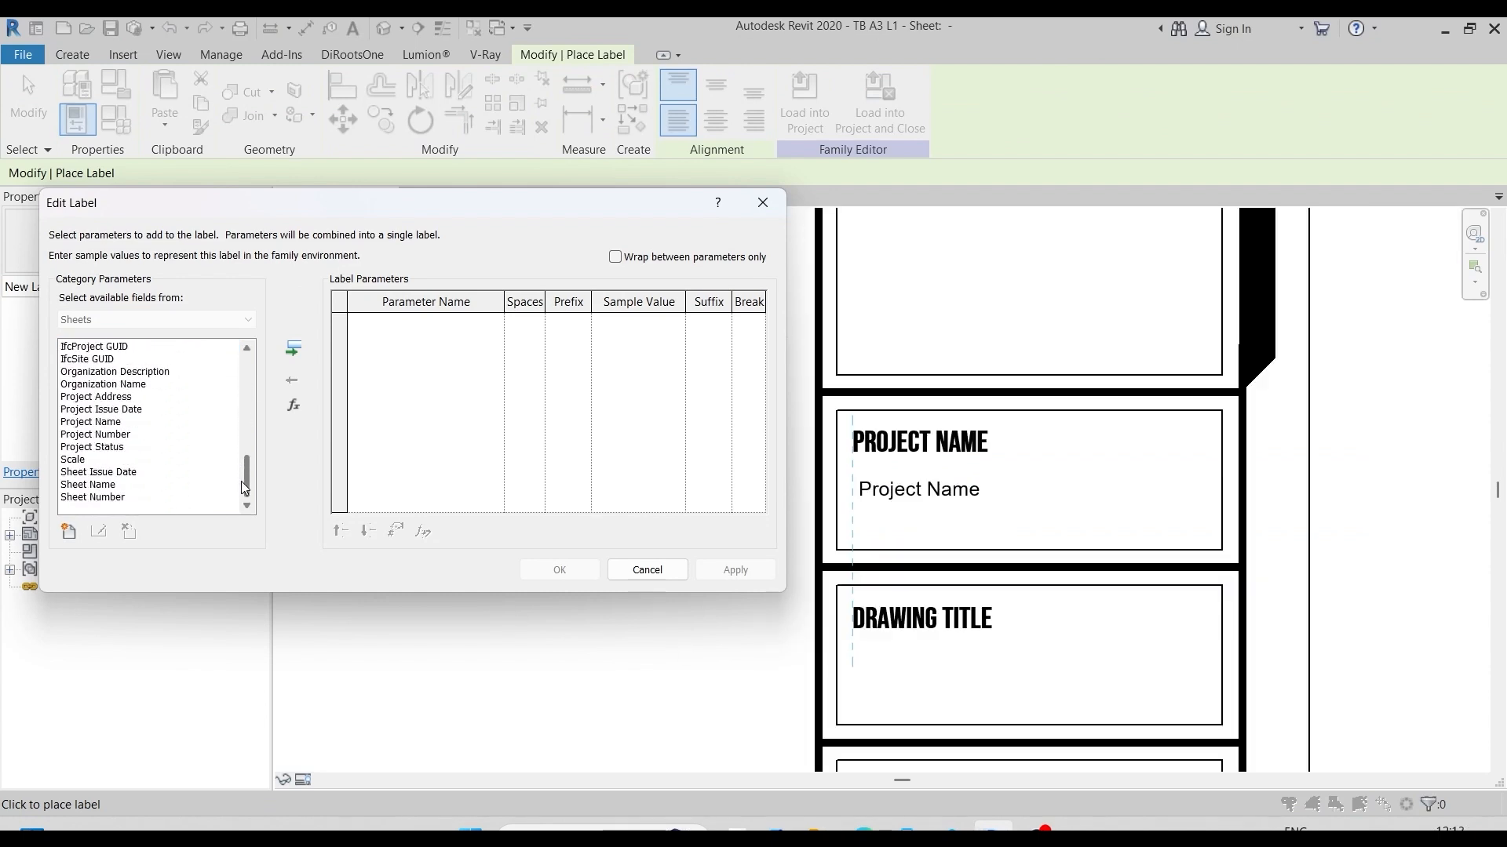
left_click(101, 486)
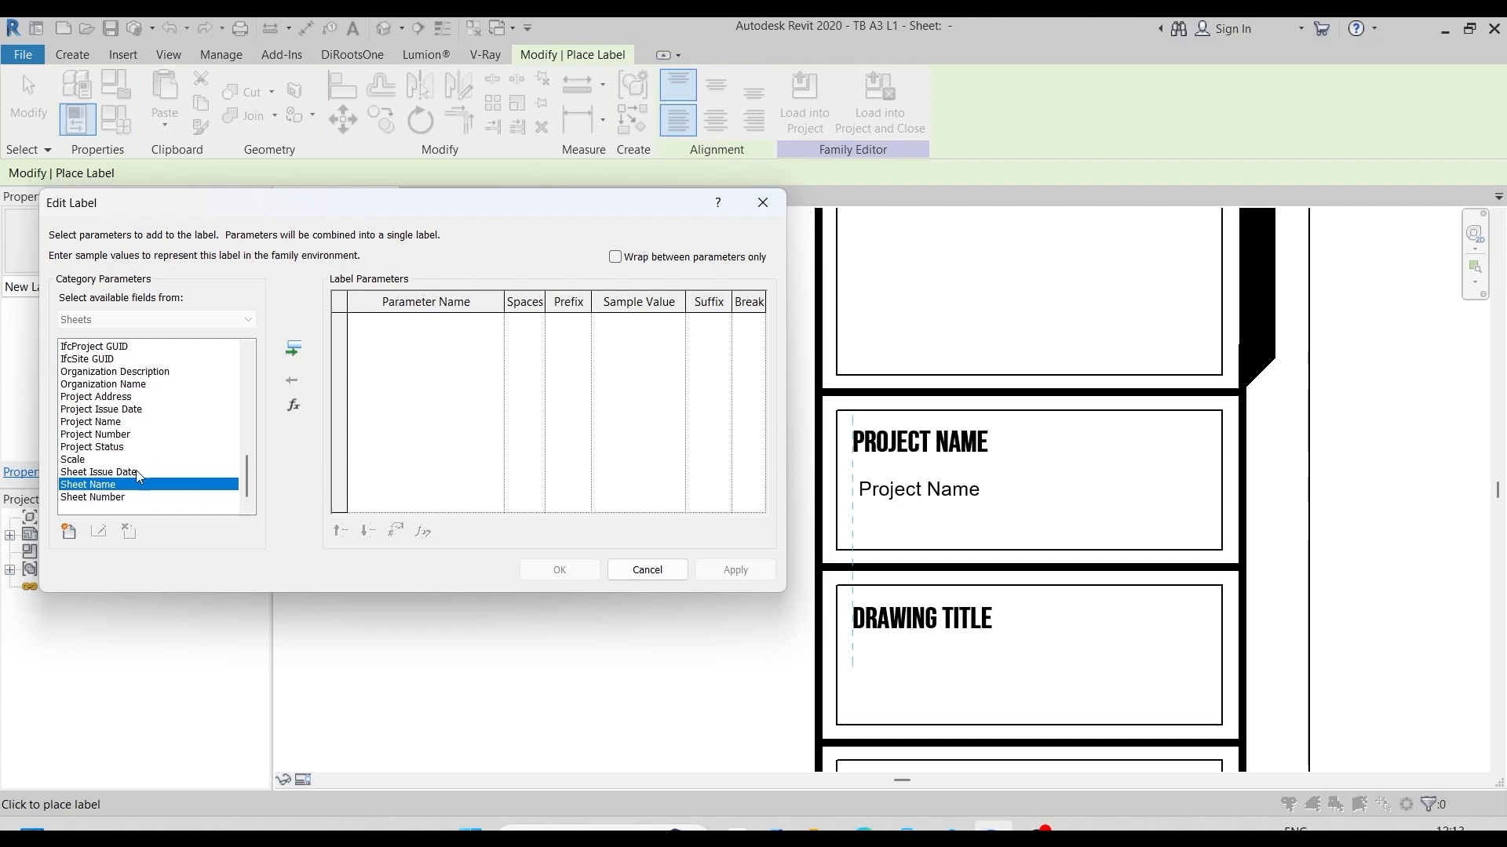
left_click(293, 350)
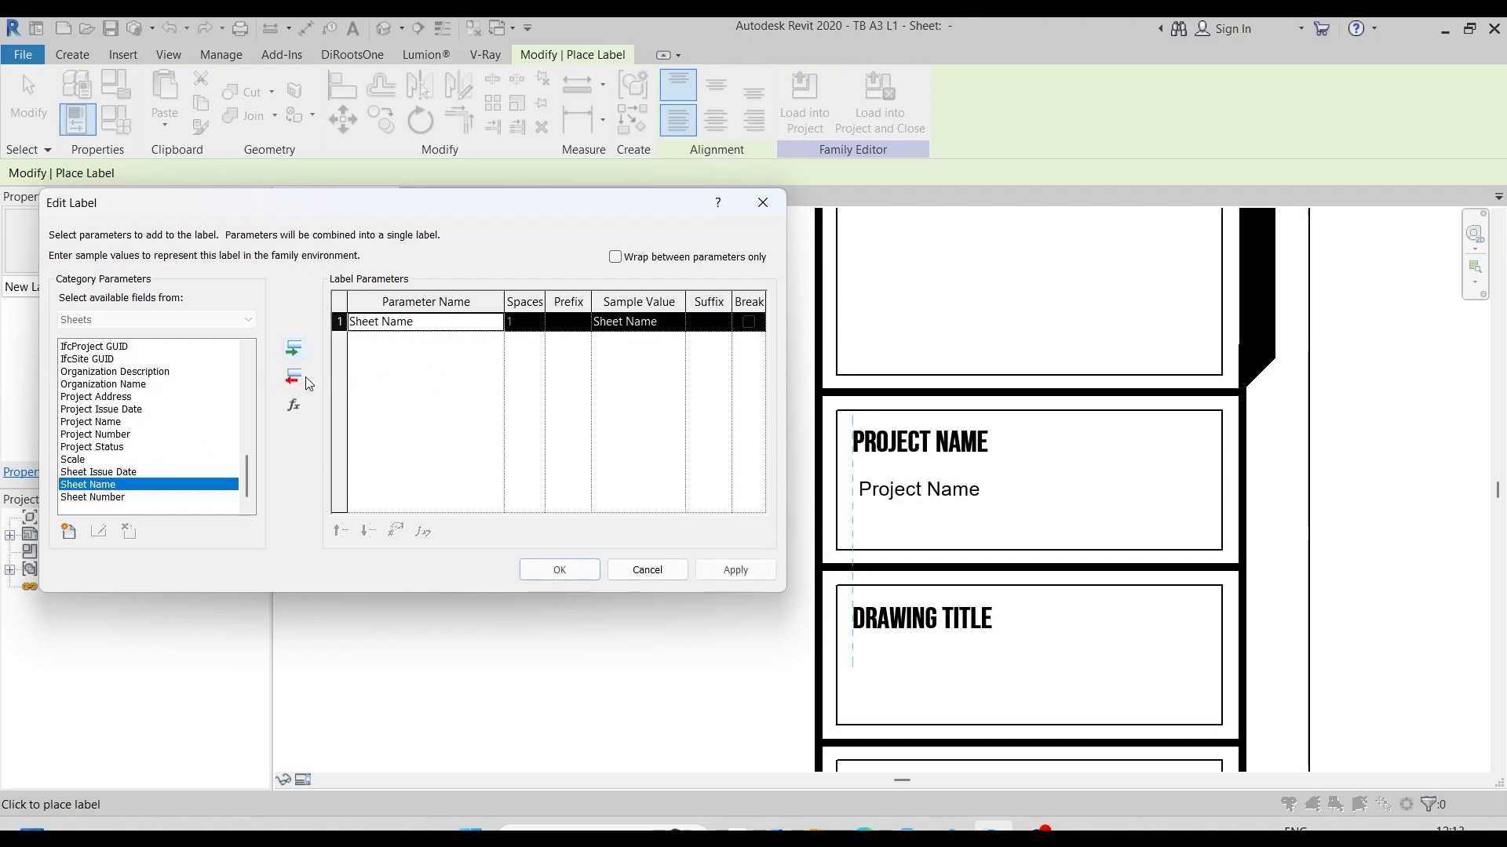
left_click(570, 568)
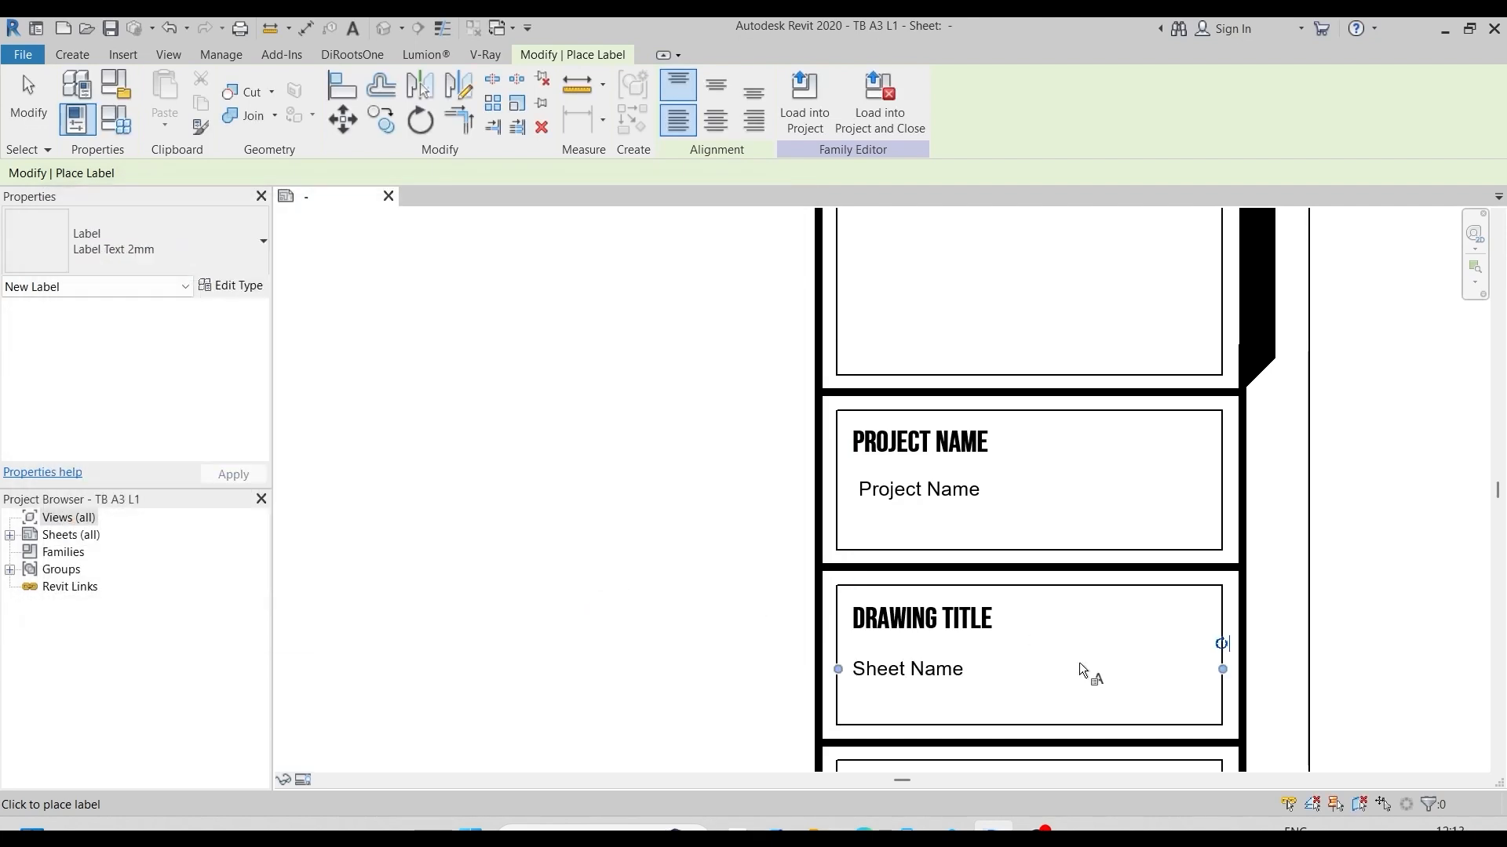
Step: Place a label with the Sheet Number parameter beside the DRAWING NO heading
scroll(767, 518, "down", 3)
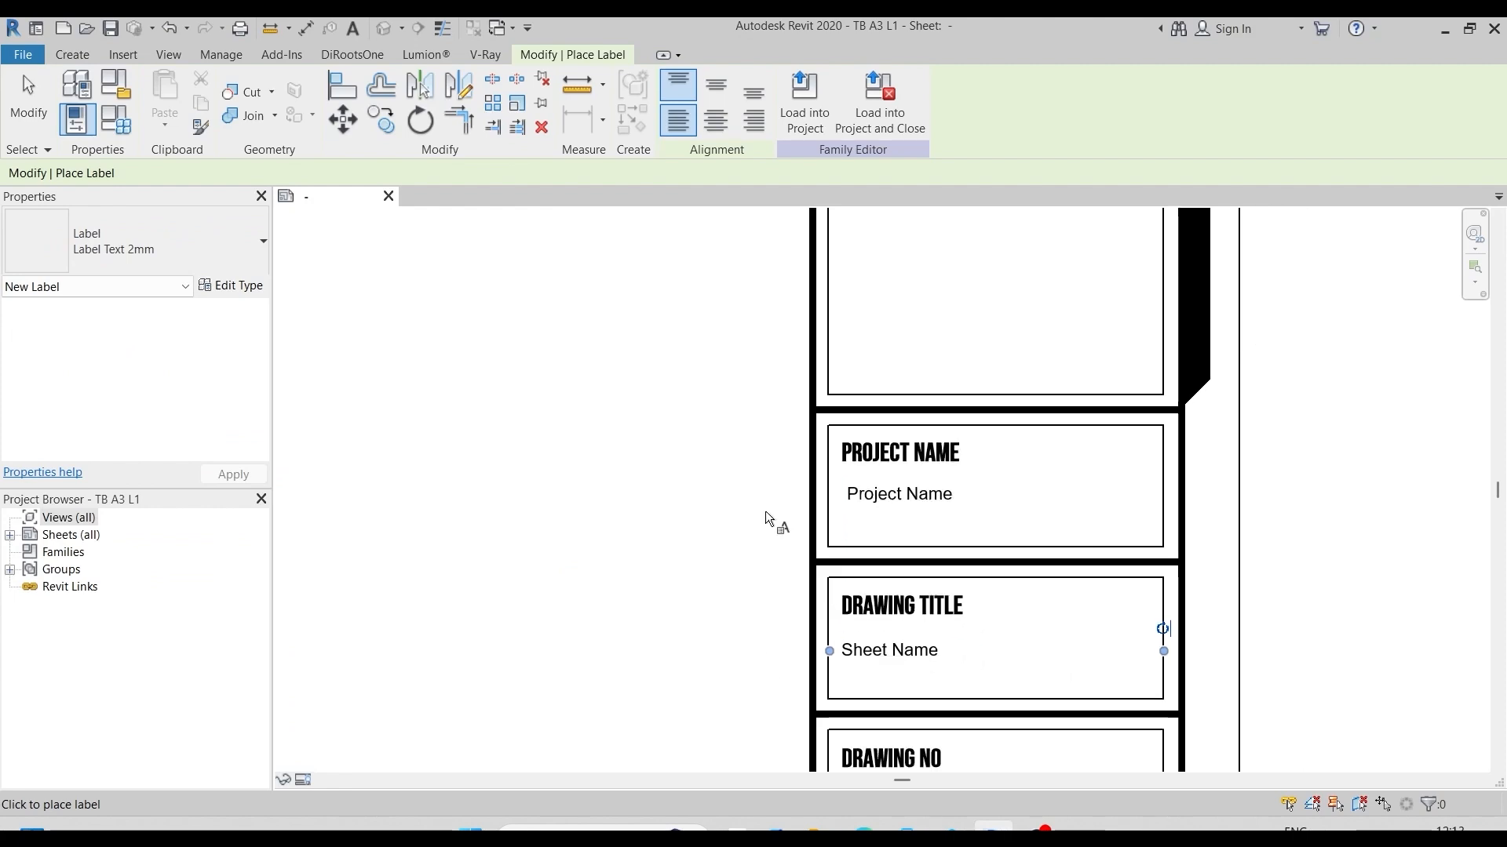
scroll(811, 554, "up", 5)
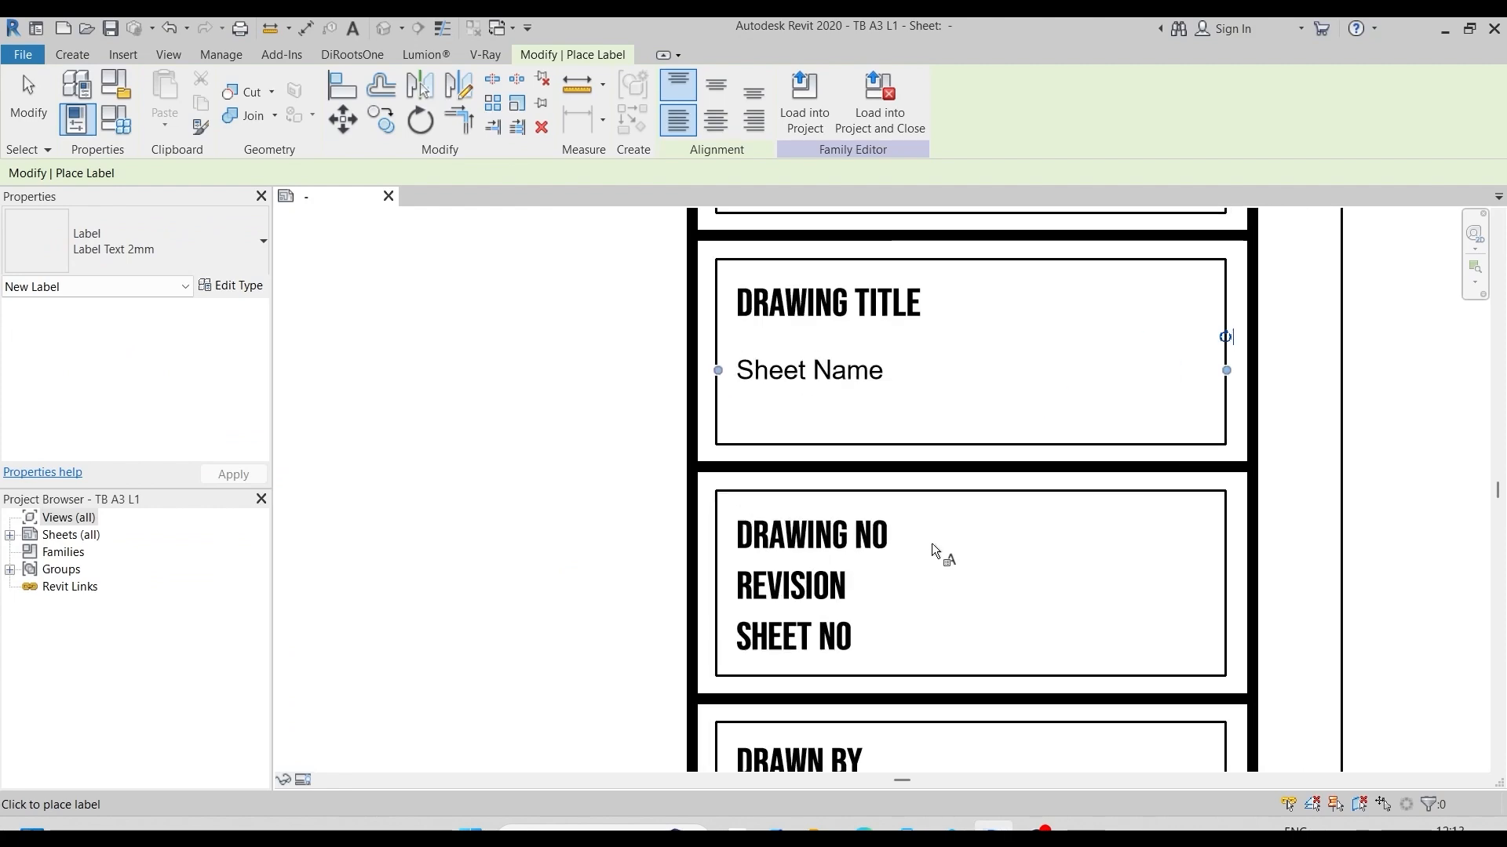
left_click(923, 535)
scroll(118, 459, "down", 10)
scroll(118, 459, "down", 1)
left_click(96, 498)
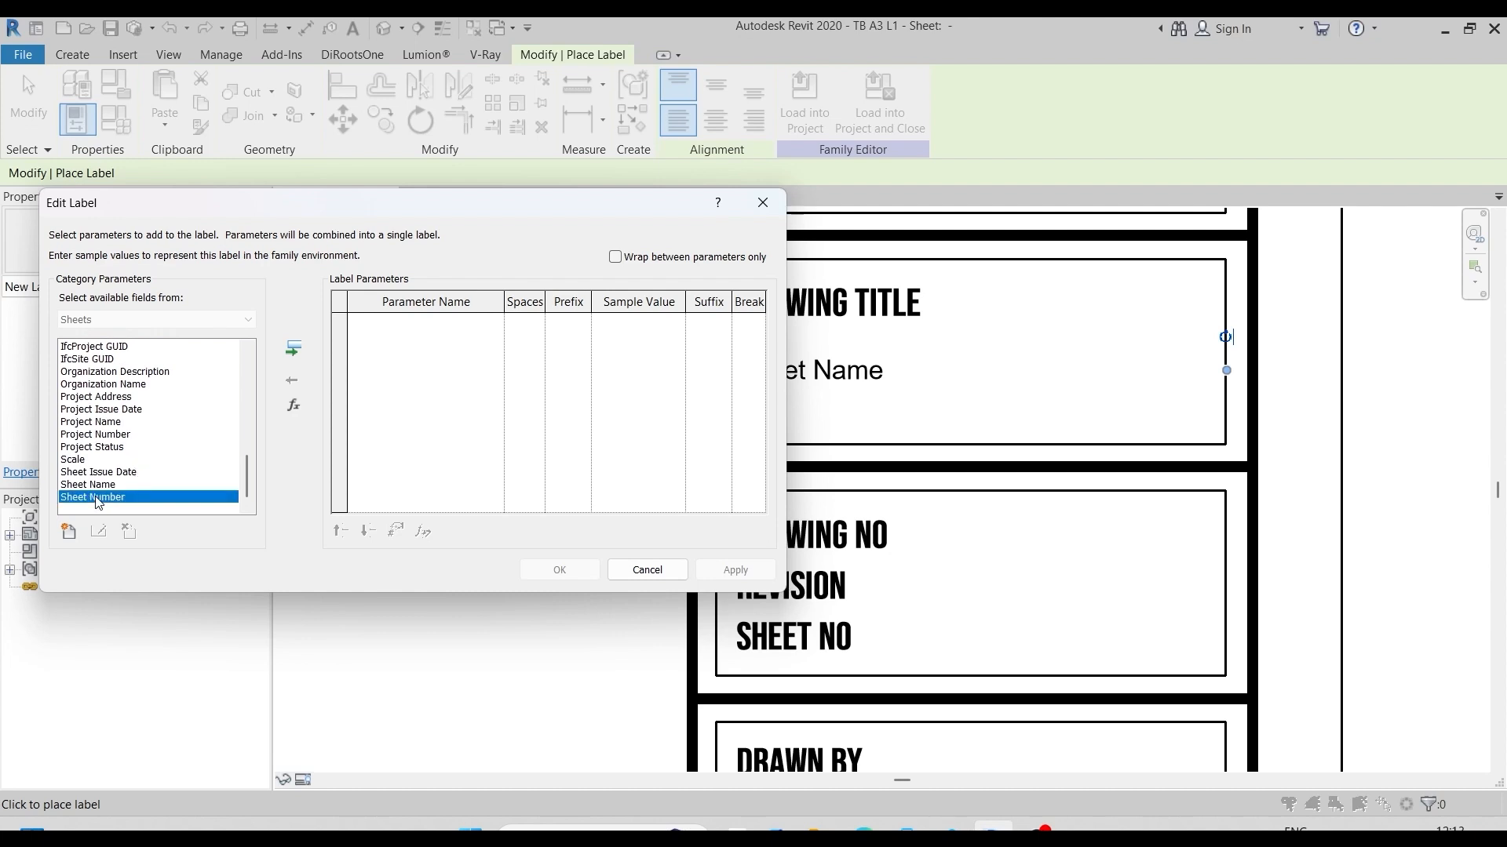
left_click(293, 348)
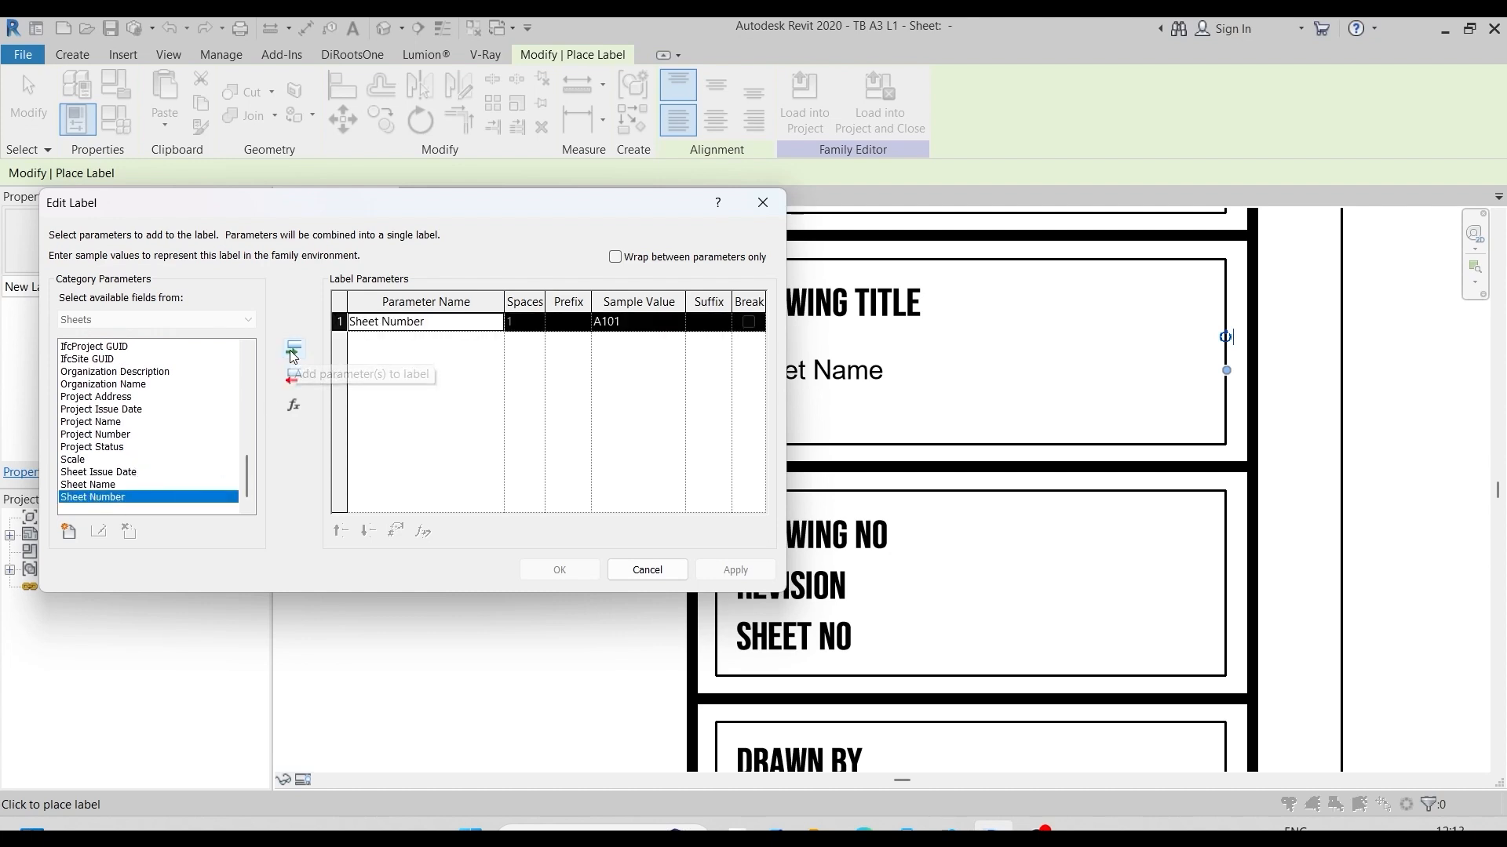
left_click(558, 569)
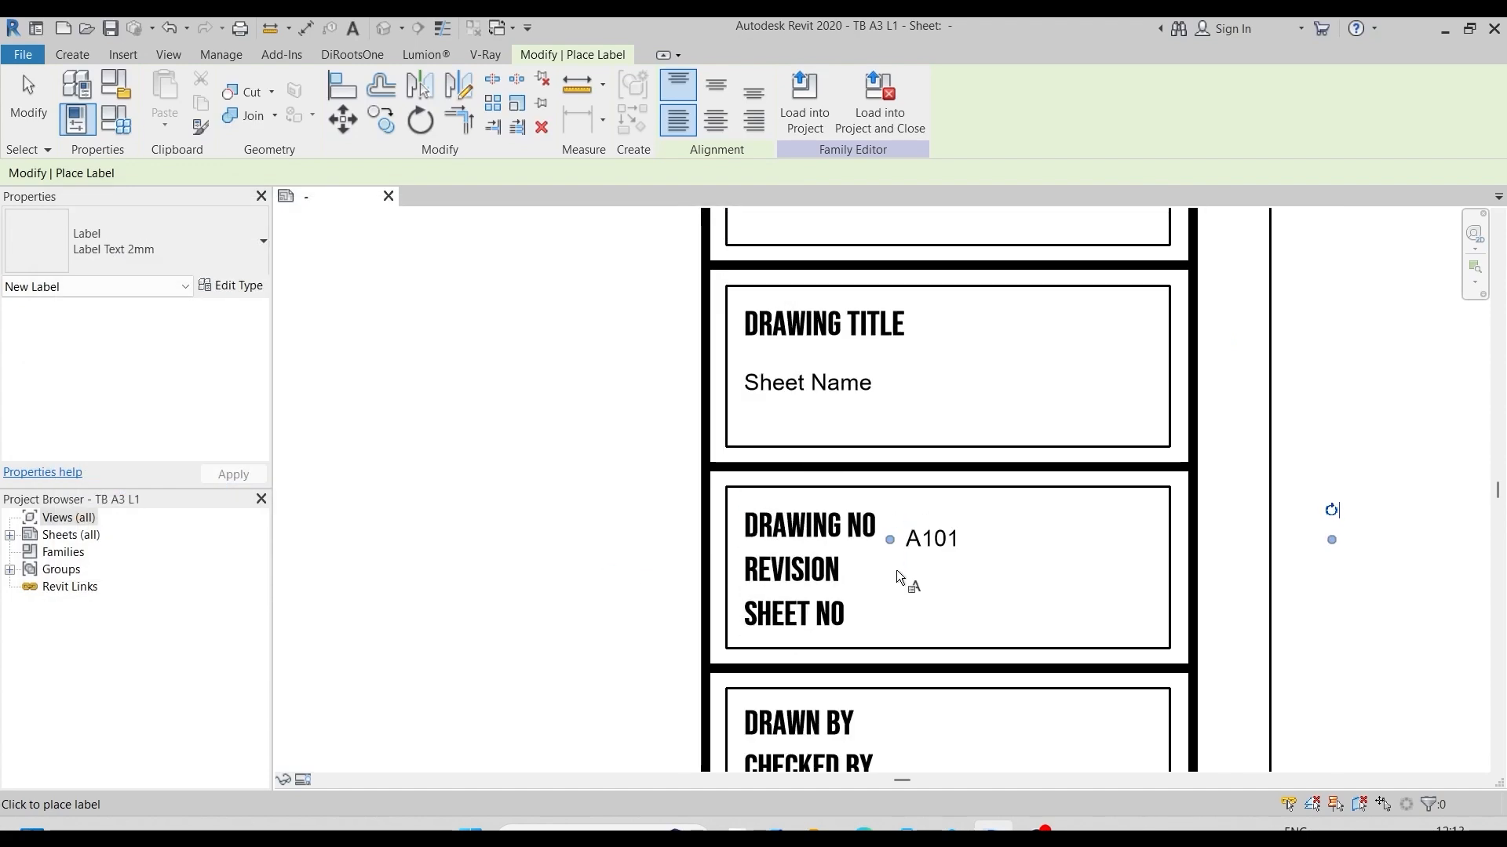
Step: Place a label with the Current Revision parameter beside the REVISION heading and leave the Label tool
left_click(897, 571)
scroll(94, 403, "down", 5)
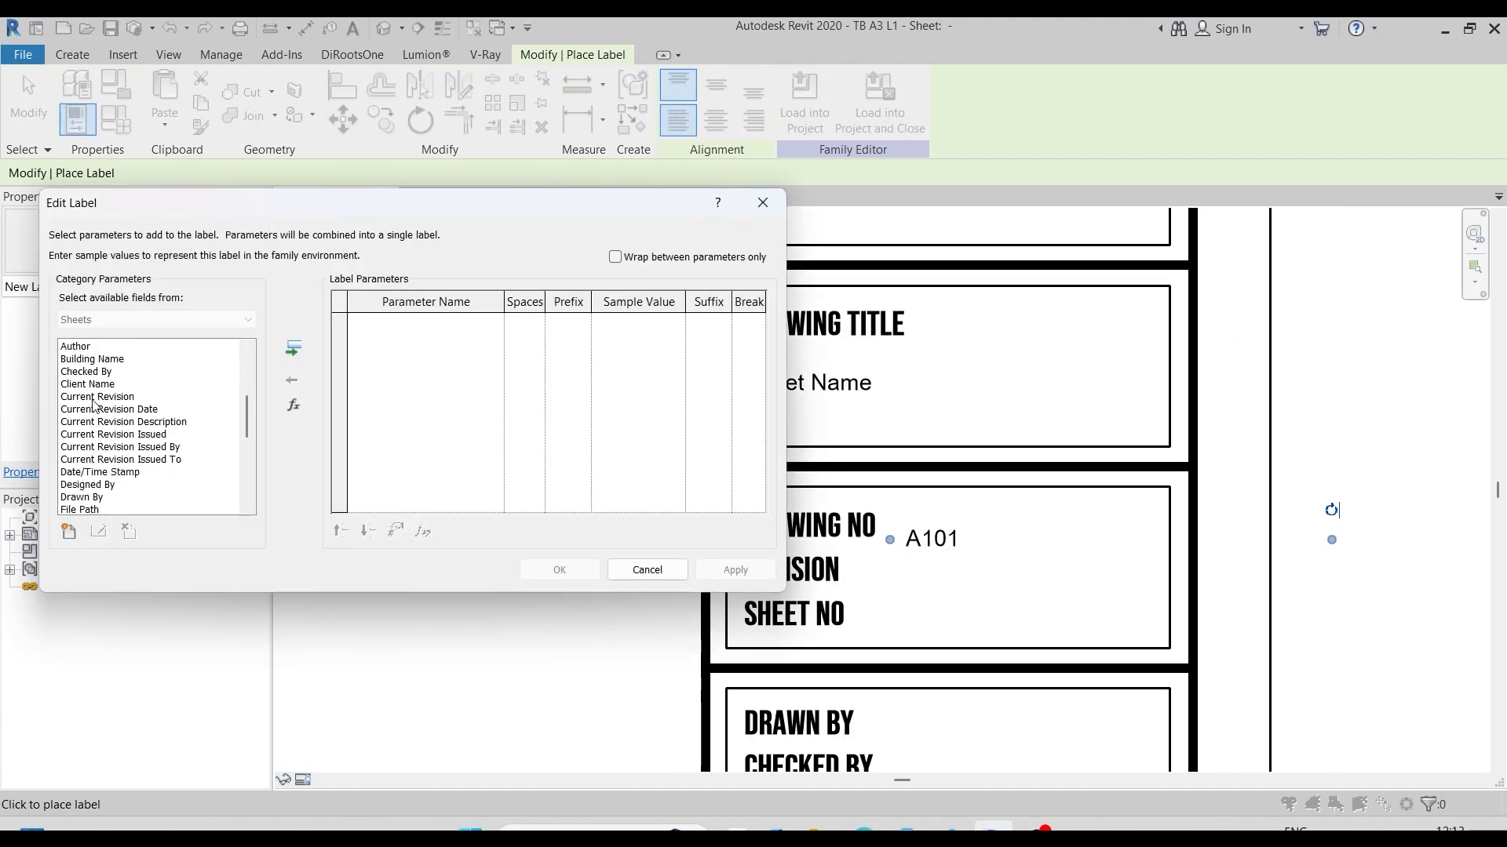
left_click(93, 397)
left_click(293, 348)
left_click(559, 570)
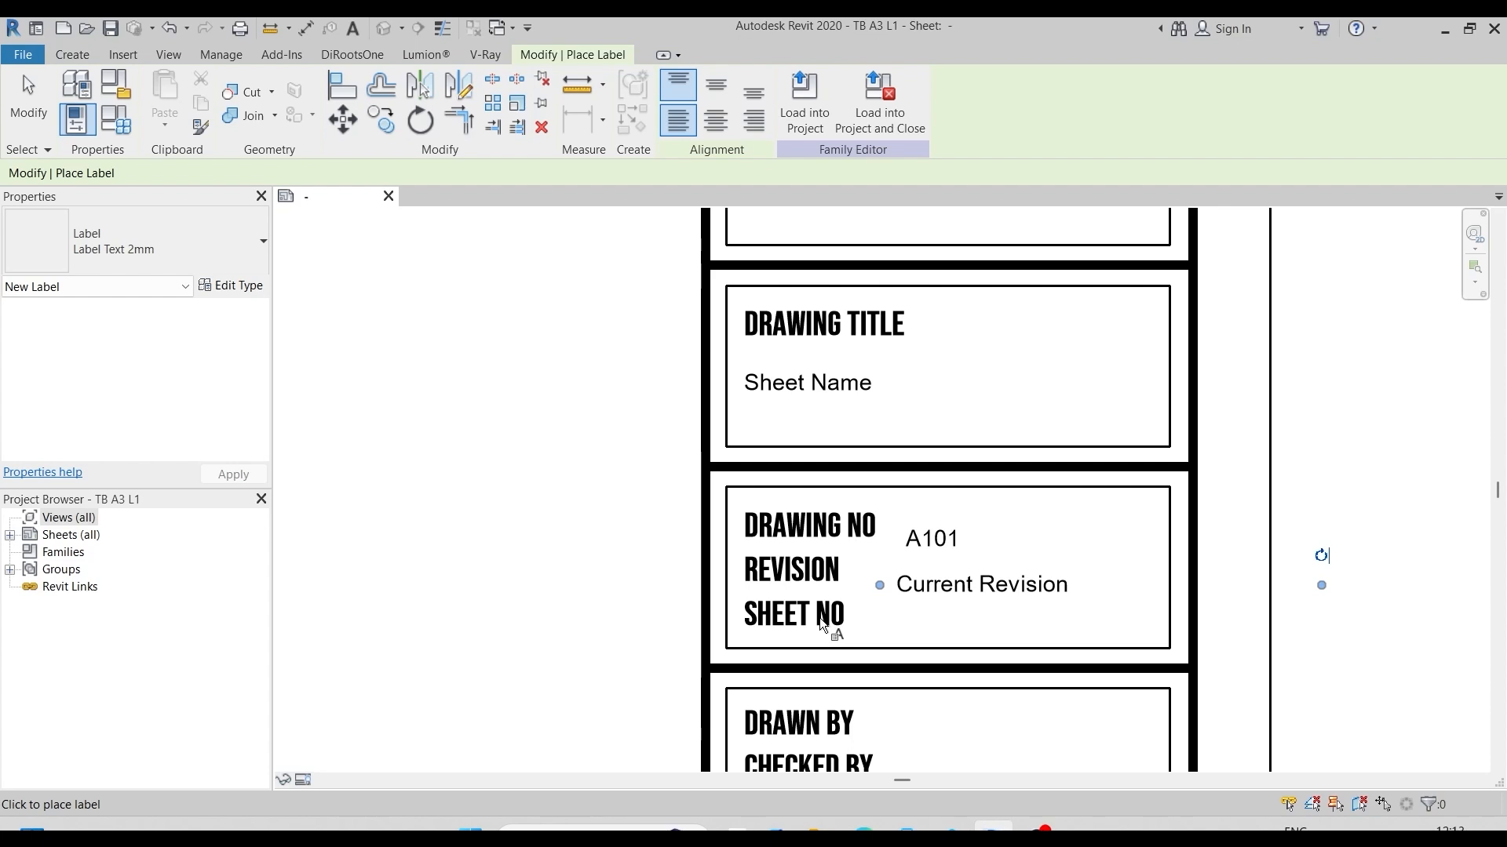
key("Escape")
key("Escape")
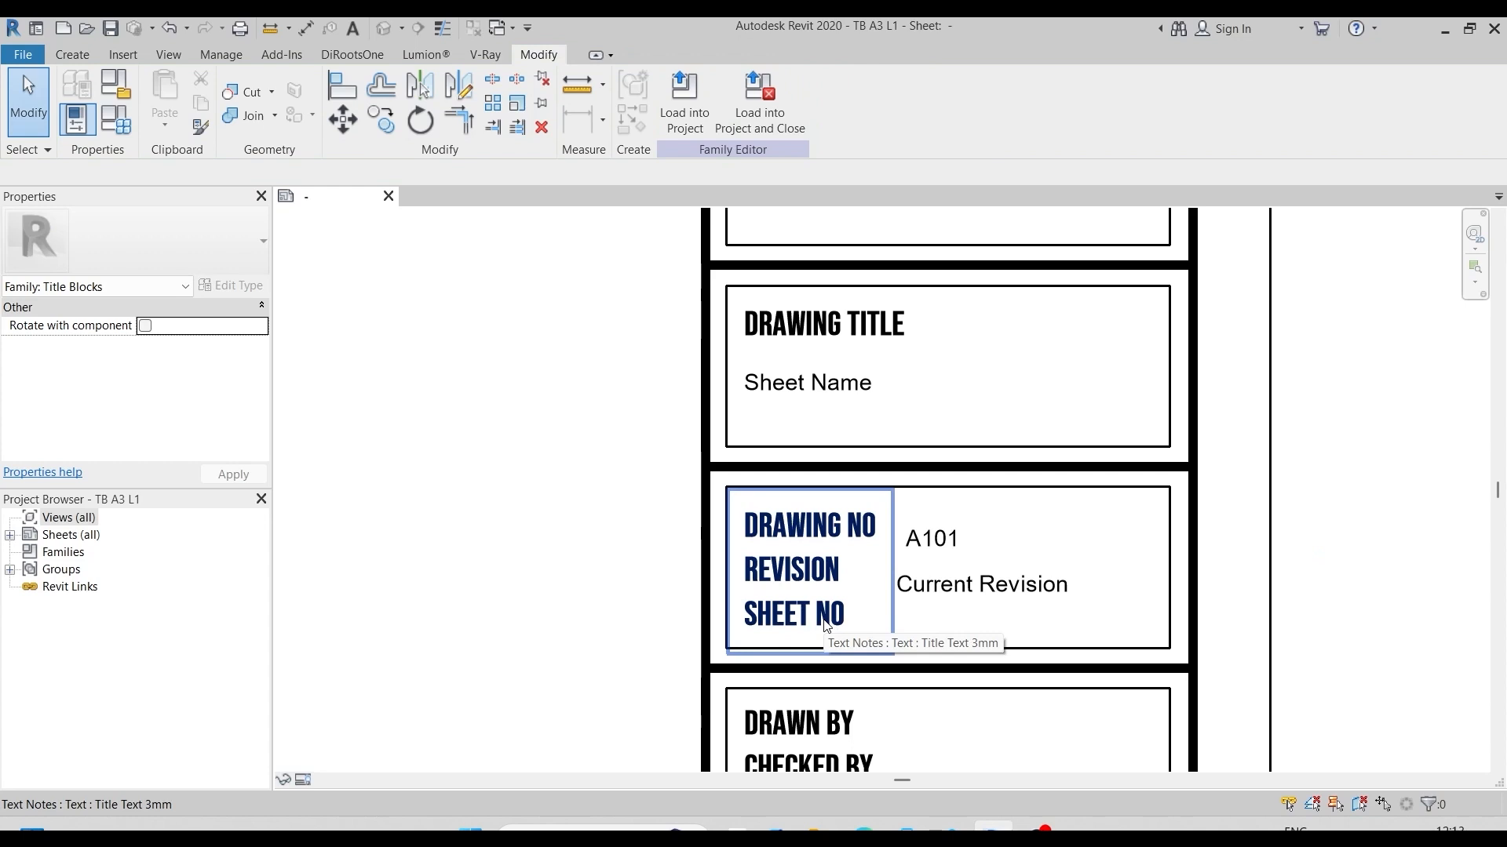
Step: Shorten the SHEET NO line of the heading text to SHEET
double_click(826, 625)
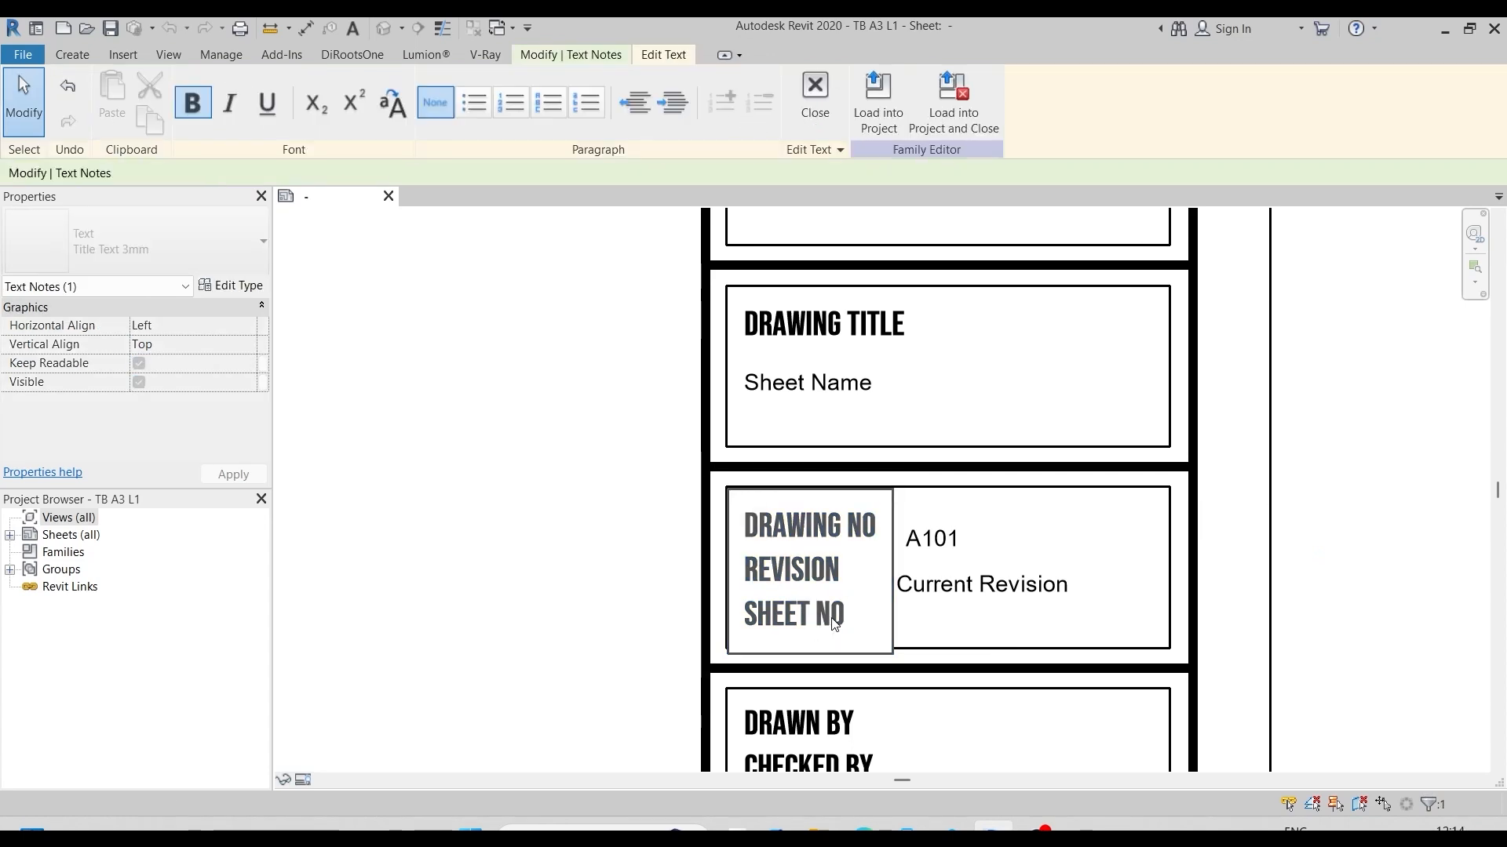
key("BackSpace")
key("BackSpace")
key("Escape")
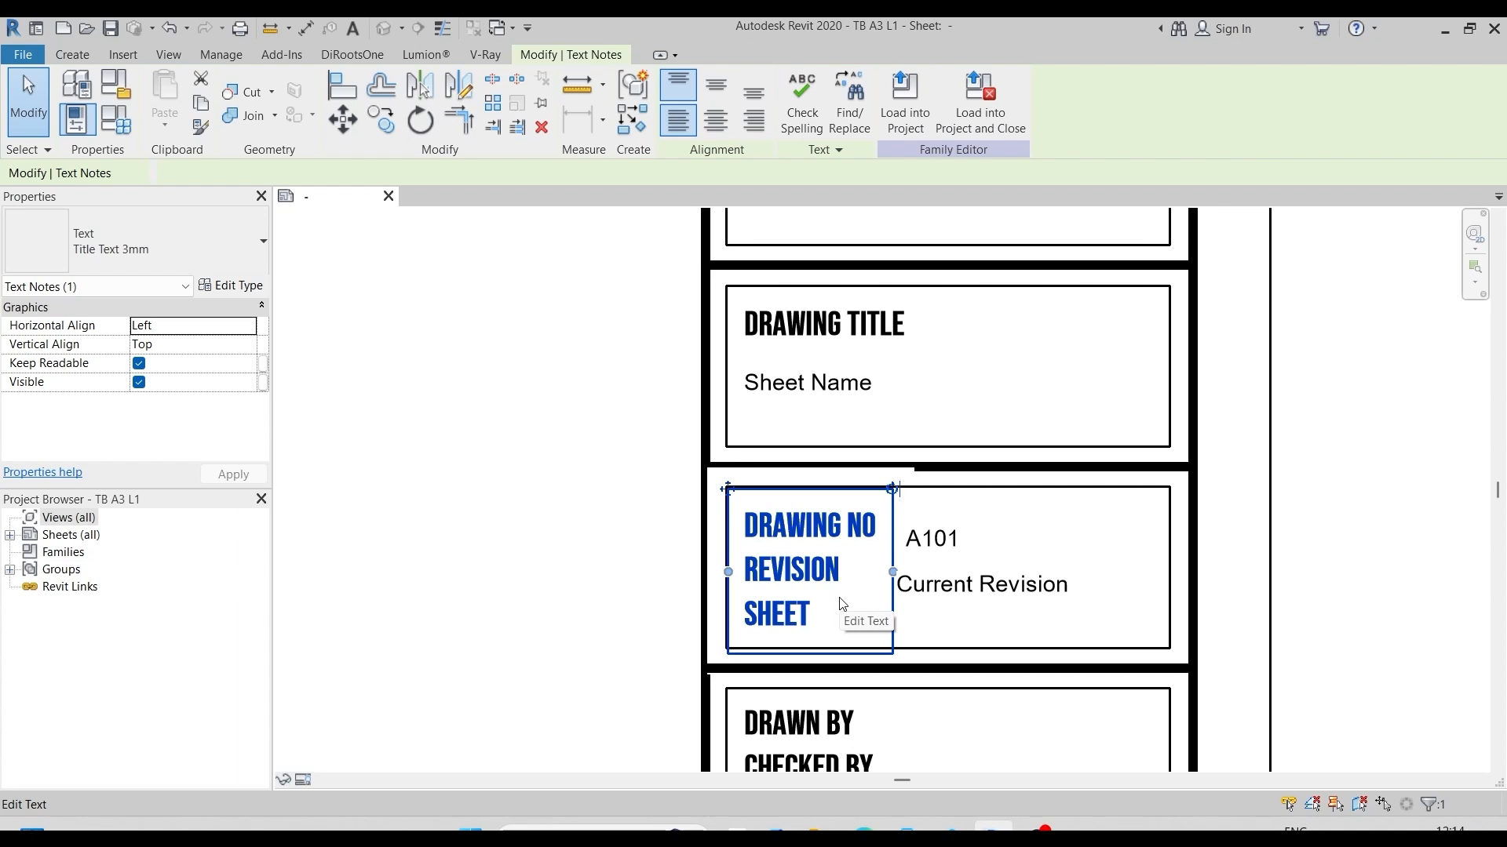
key("Escape")
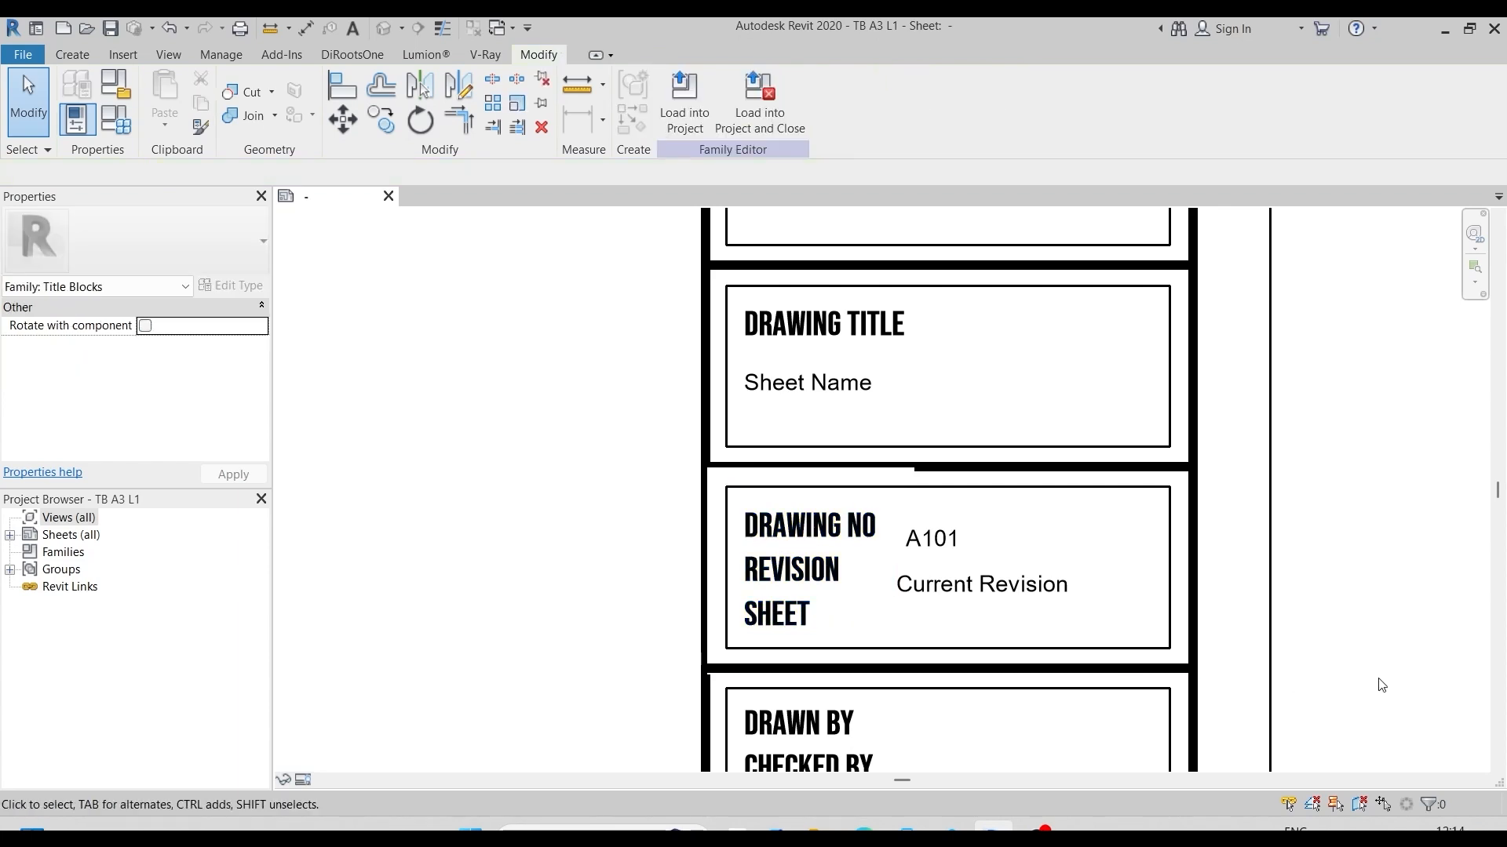
Step: Begin a label beside the SHEET heading and create the shared parameter file Title Block.txt for its new parameter
left_click(72, 55)
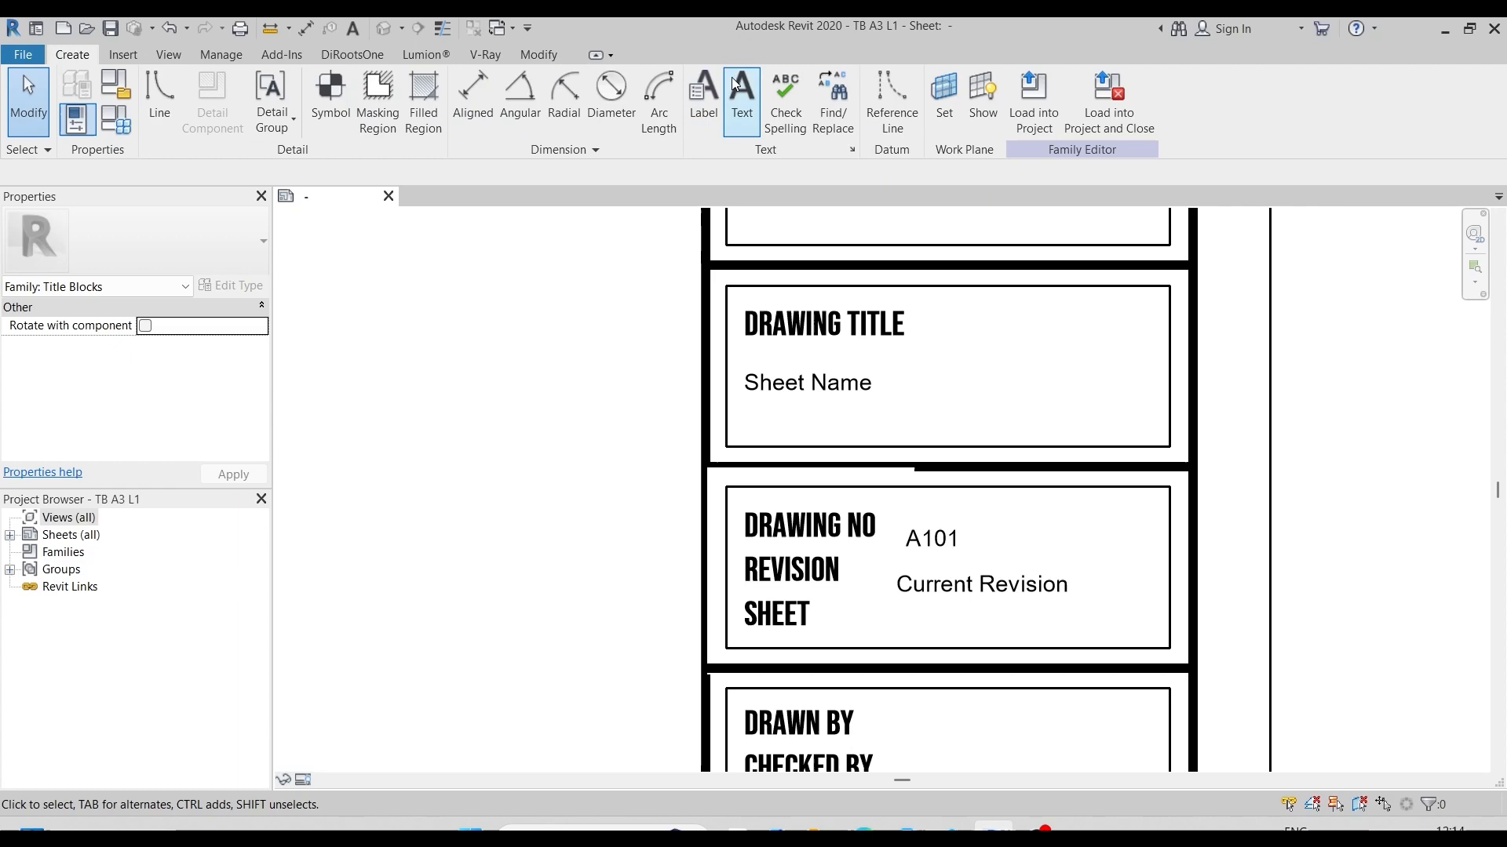
left_click(704, 96)
scroll(932, 751, "up", 3)
left_click(890, 553)
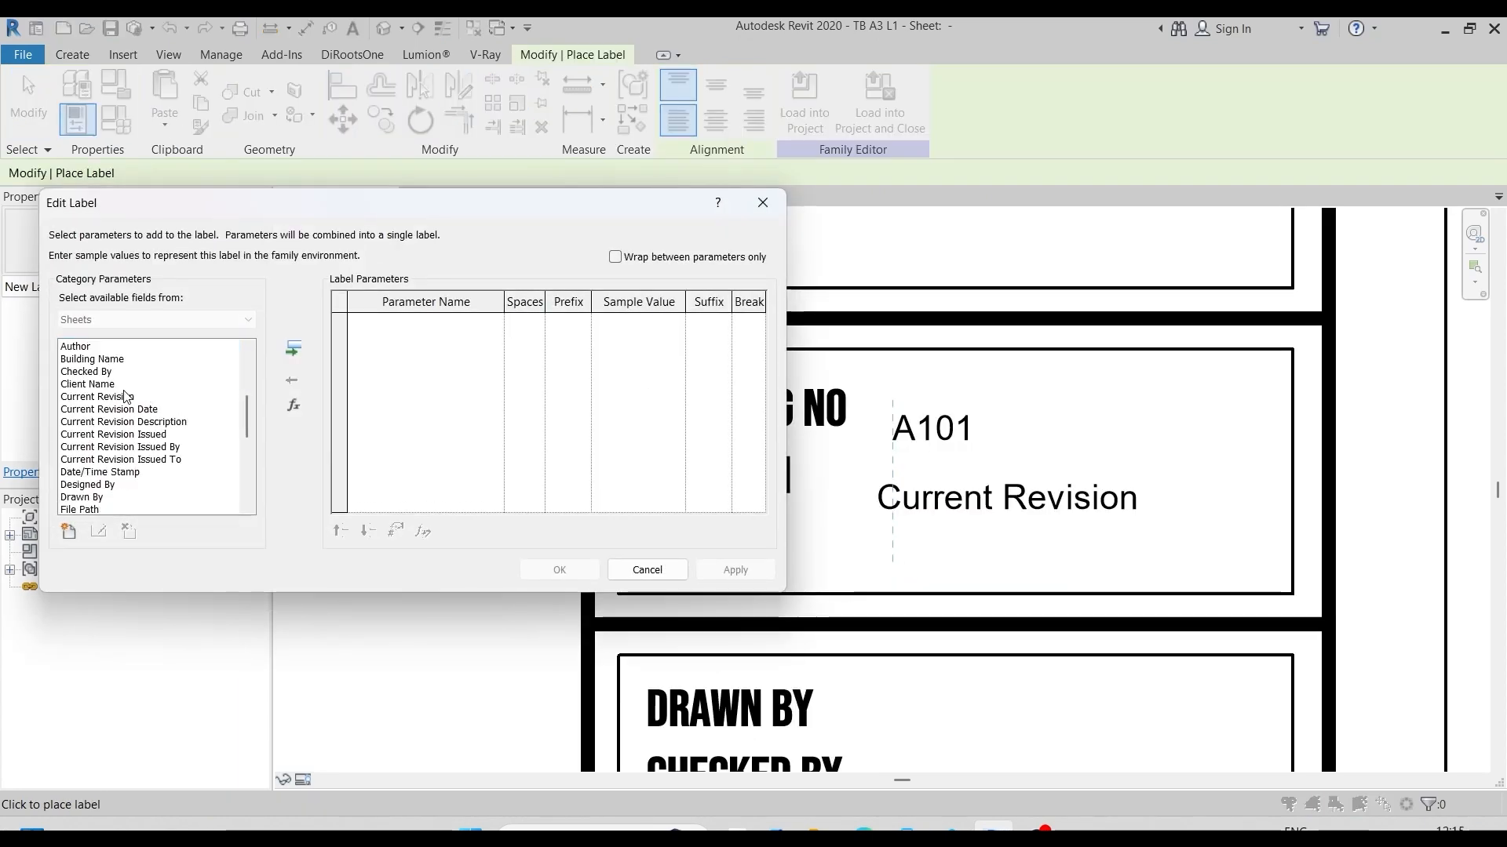
scroll(125, 395, "down", 2)
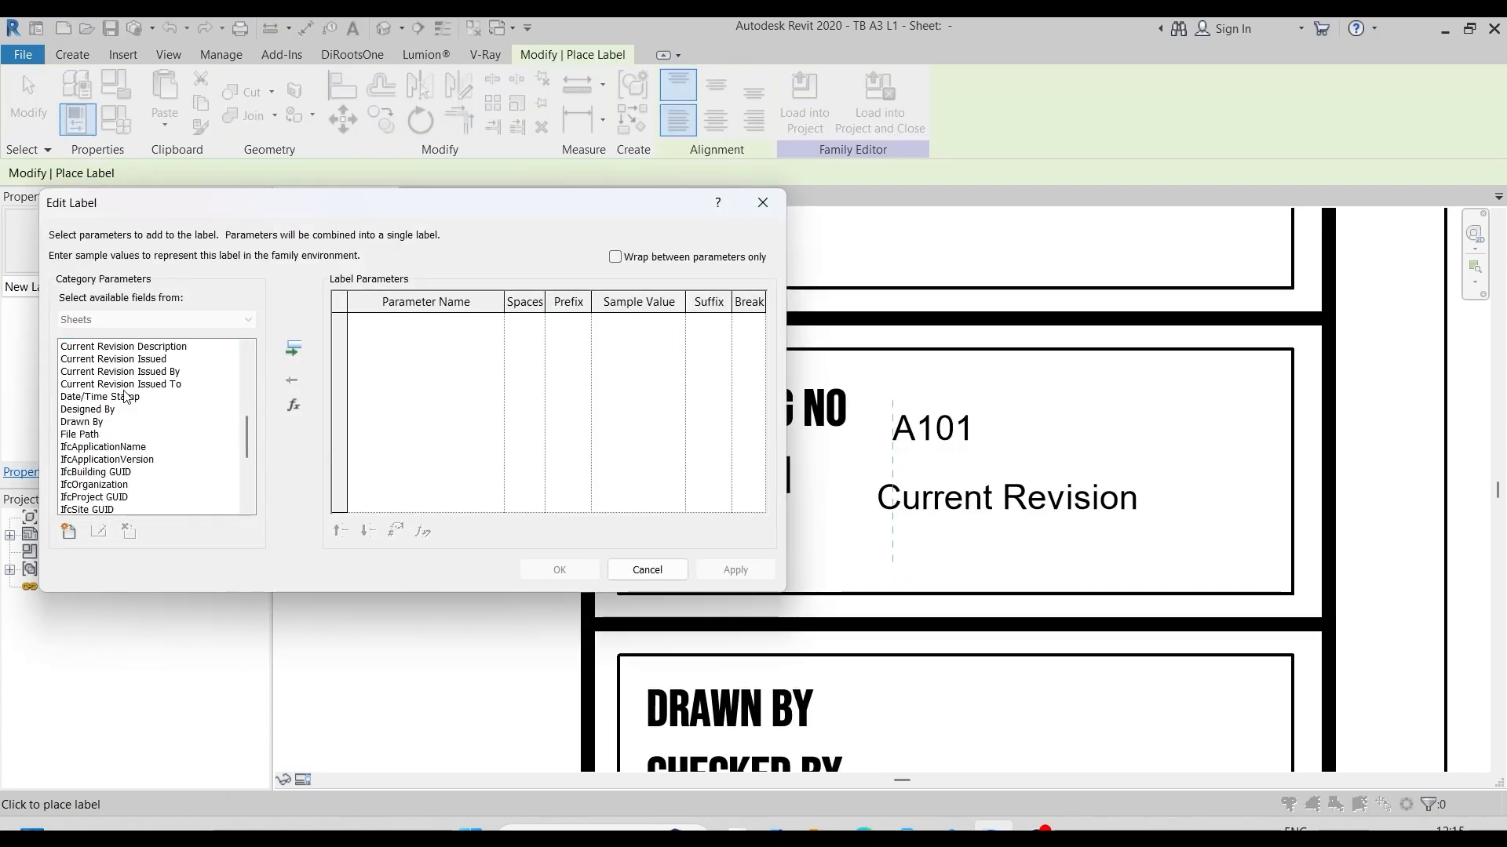
scroll(125, 394, "down", 4)
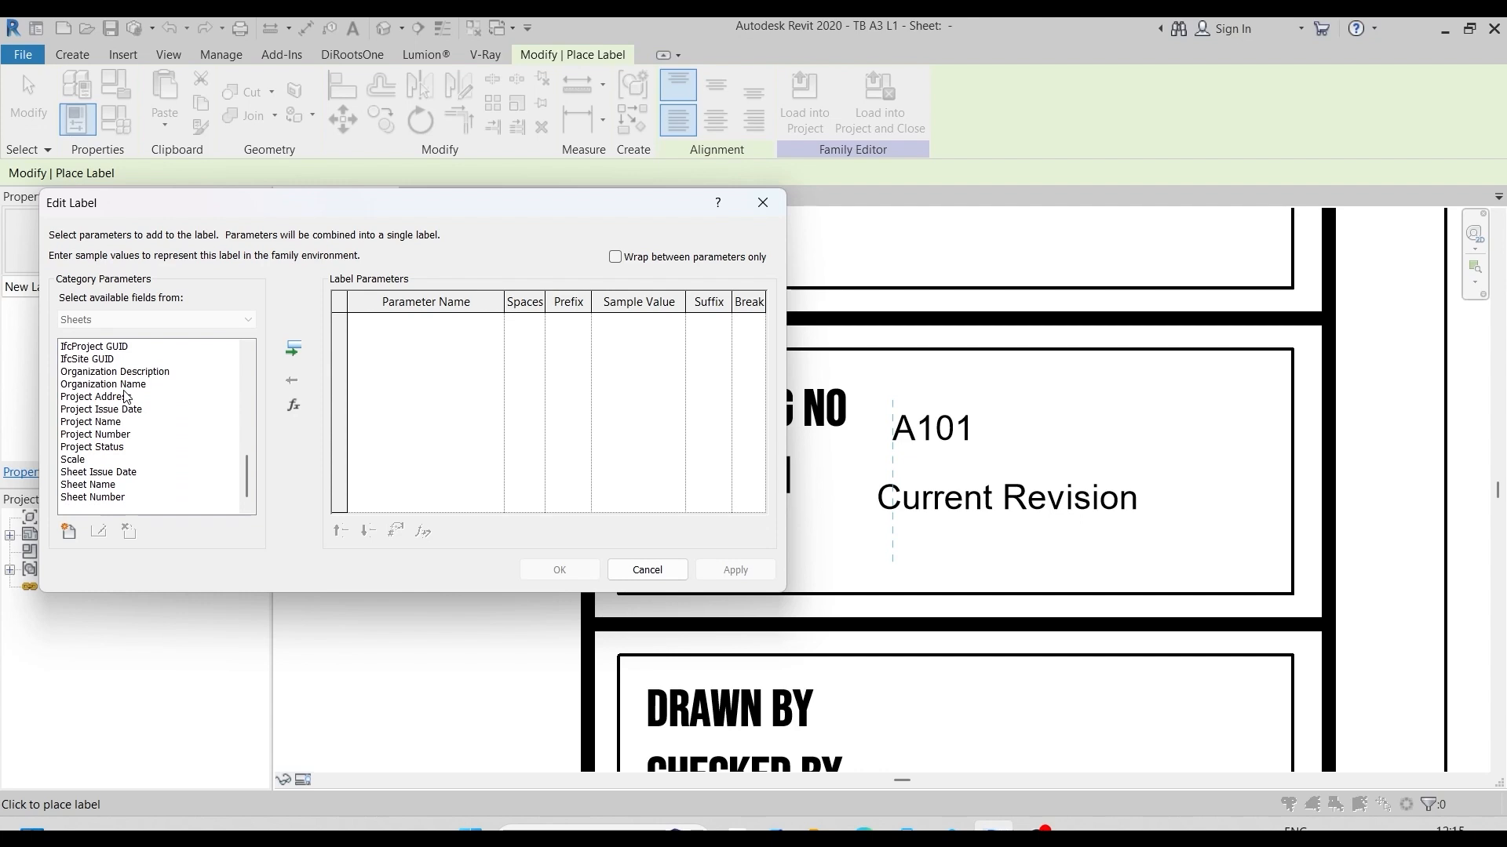
left_click(69, 533)
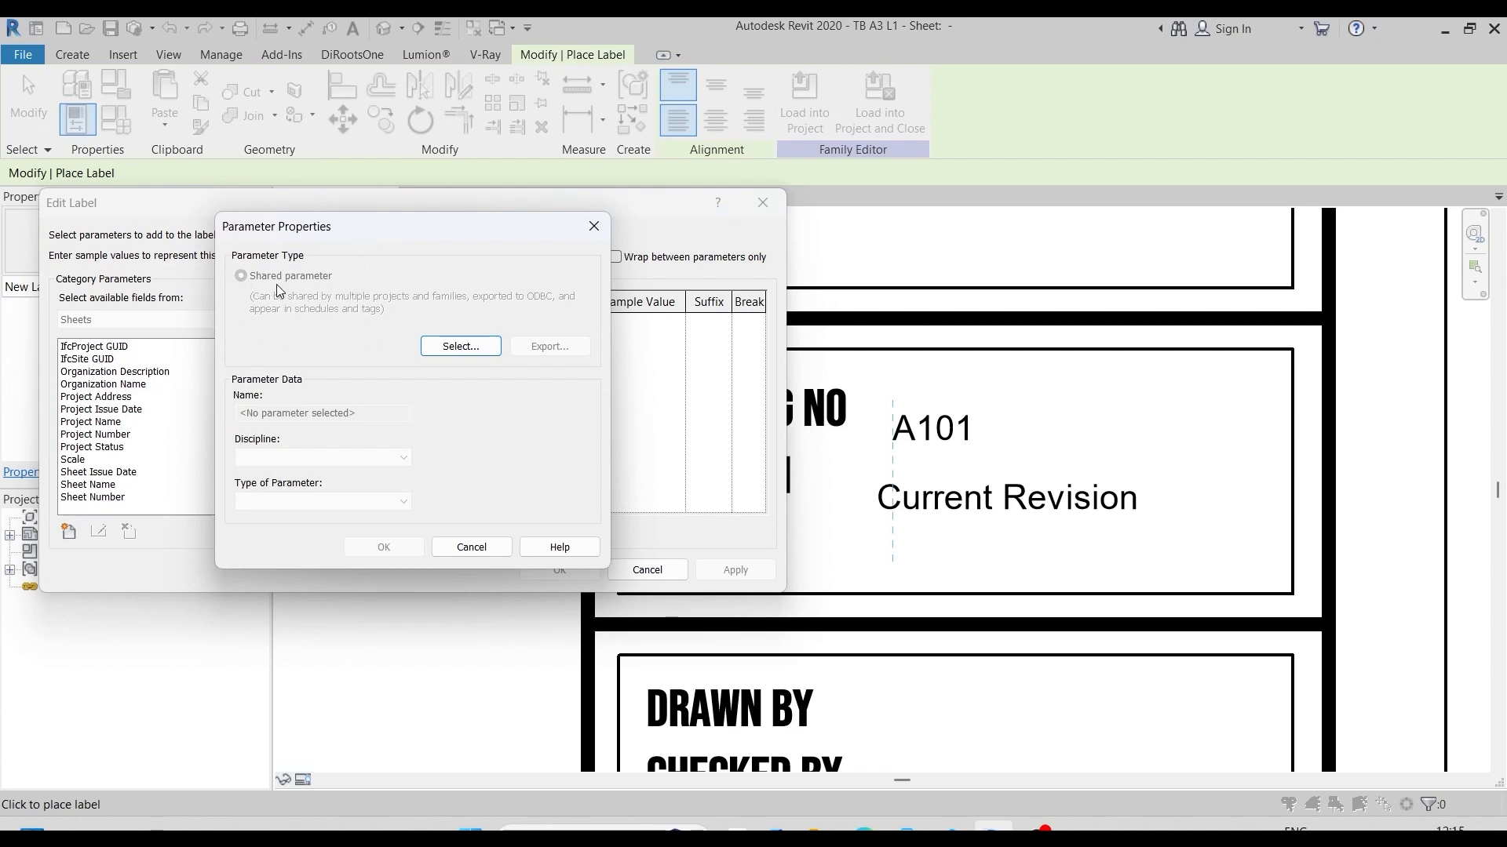
left_click(460, 347)
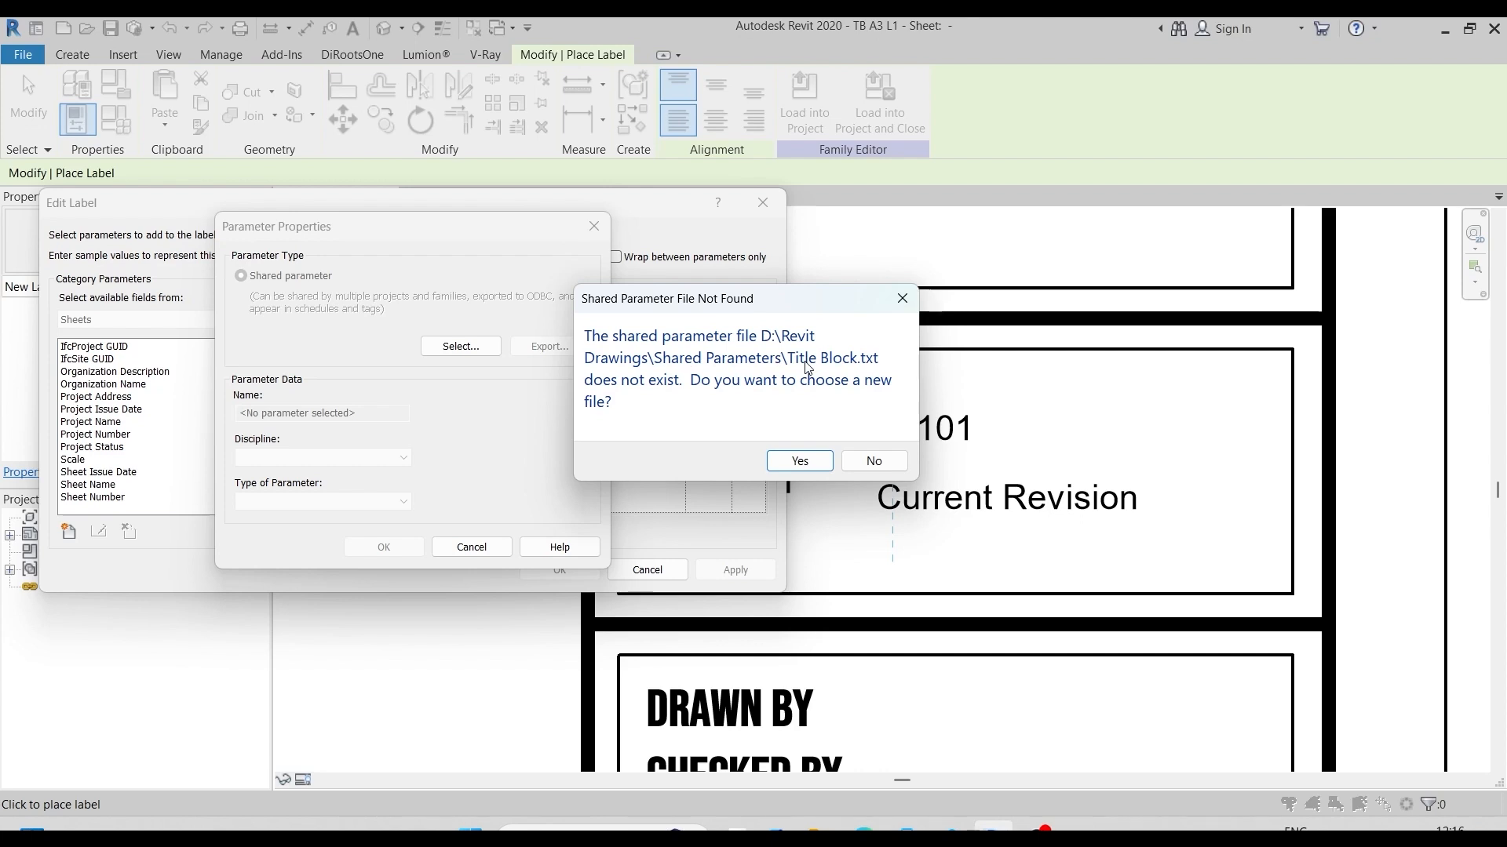
left_click(794, 461)
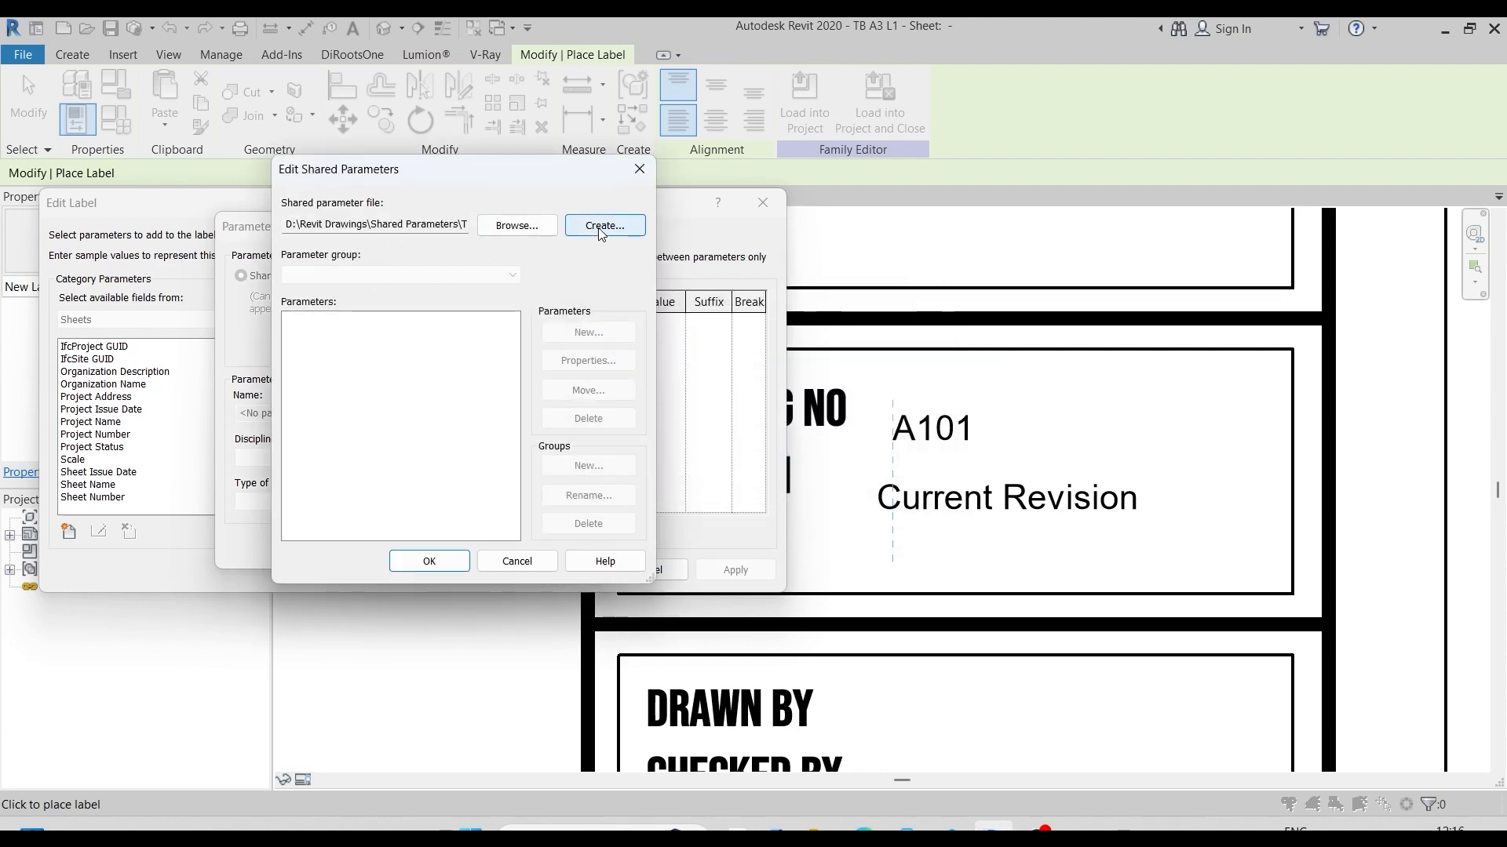
left_click(603, 226)
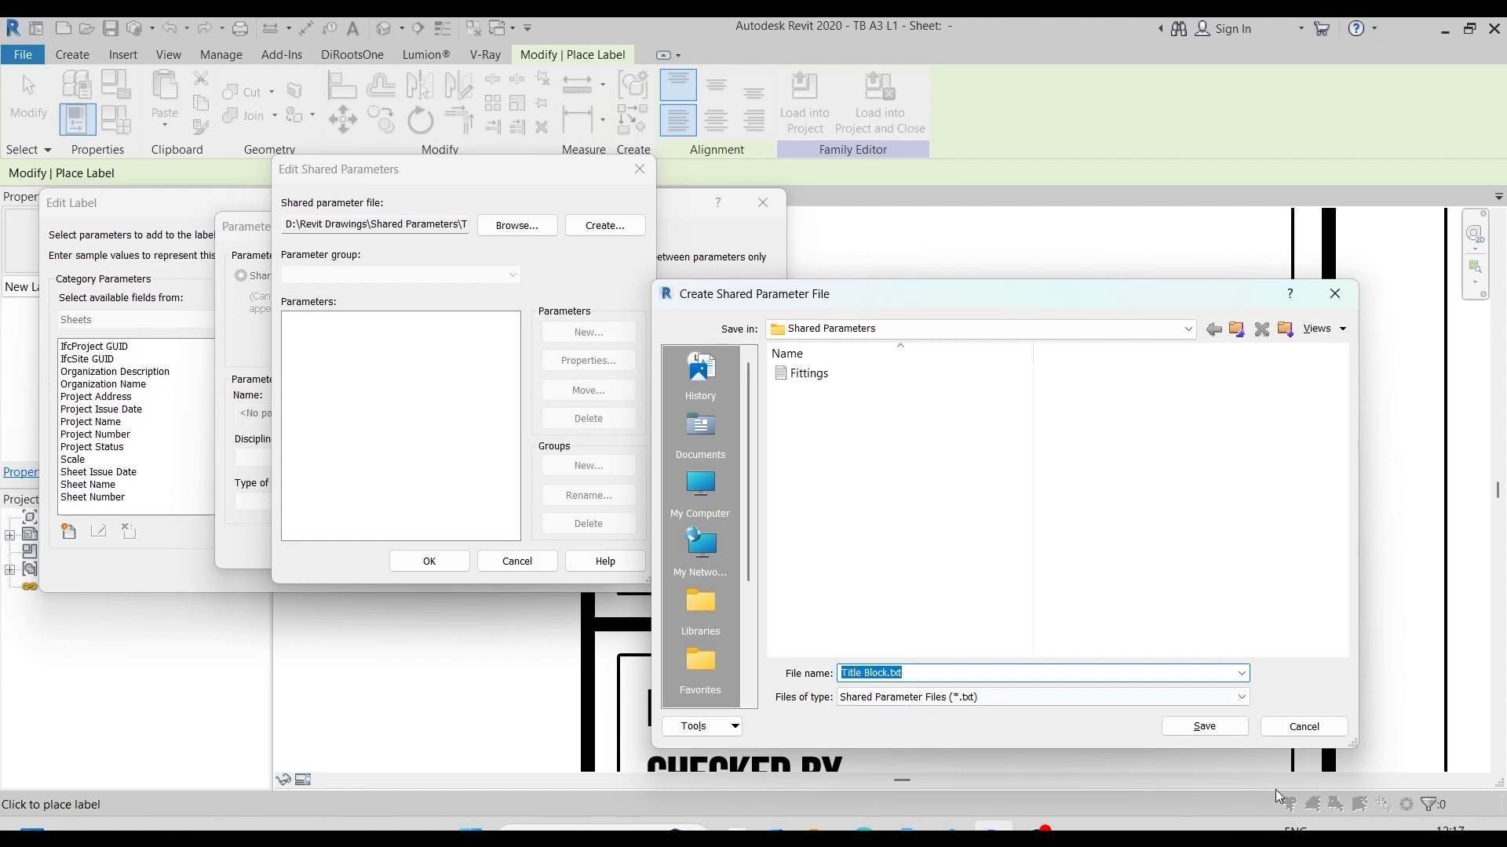
left_click(1203, 726)
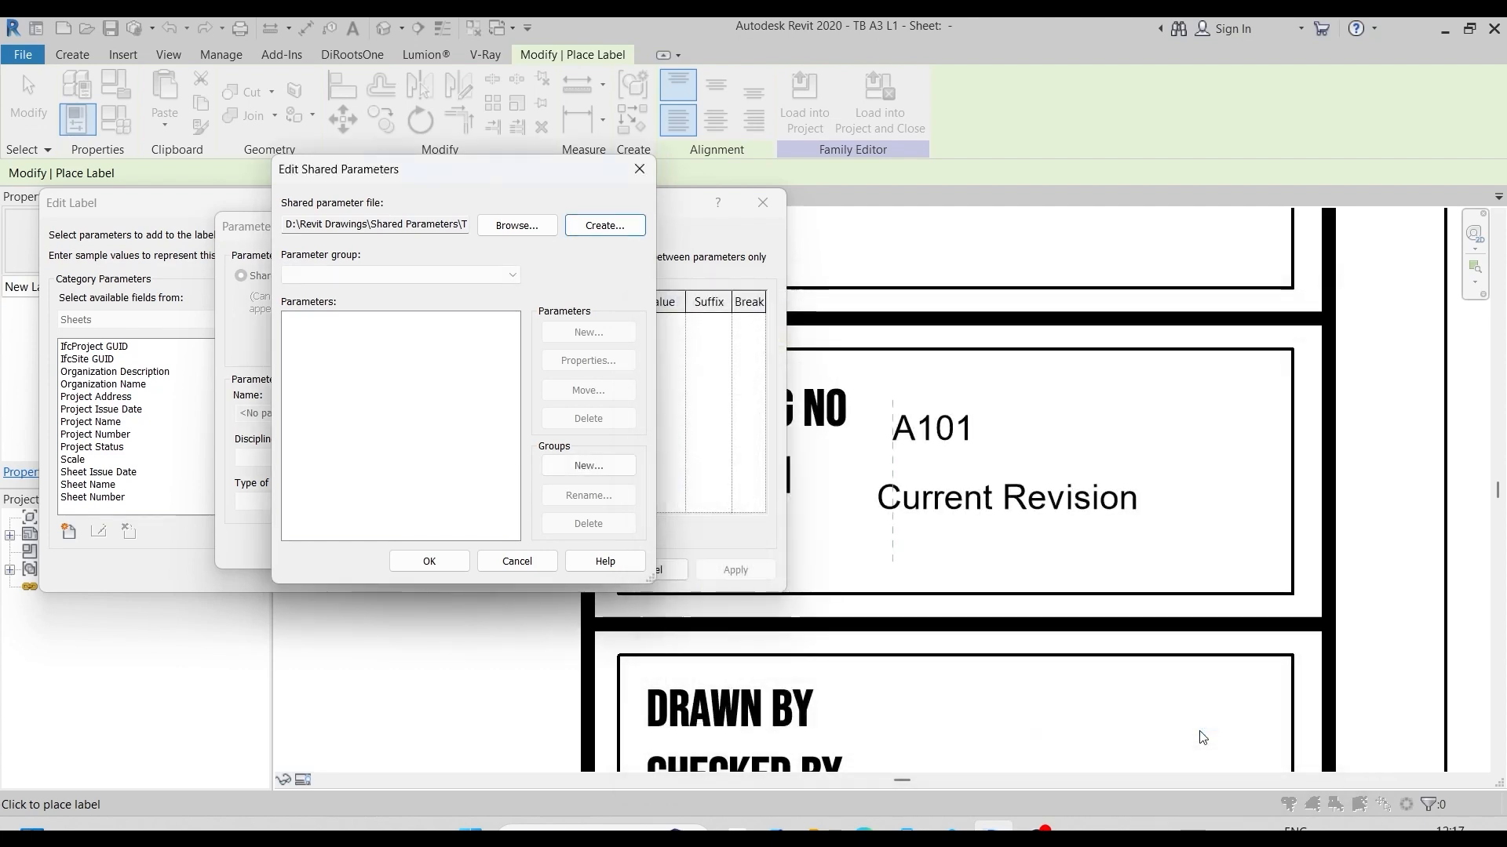
Step: Create a parameter group named Sheets in the shared parameter file
left_click(571, 467)
type("Sheets")
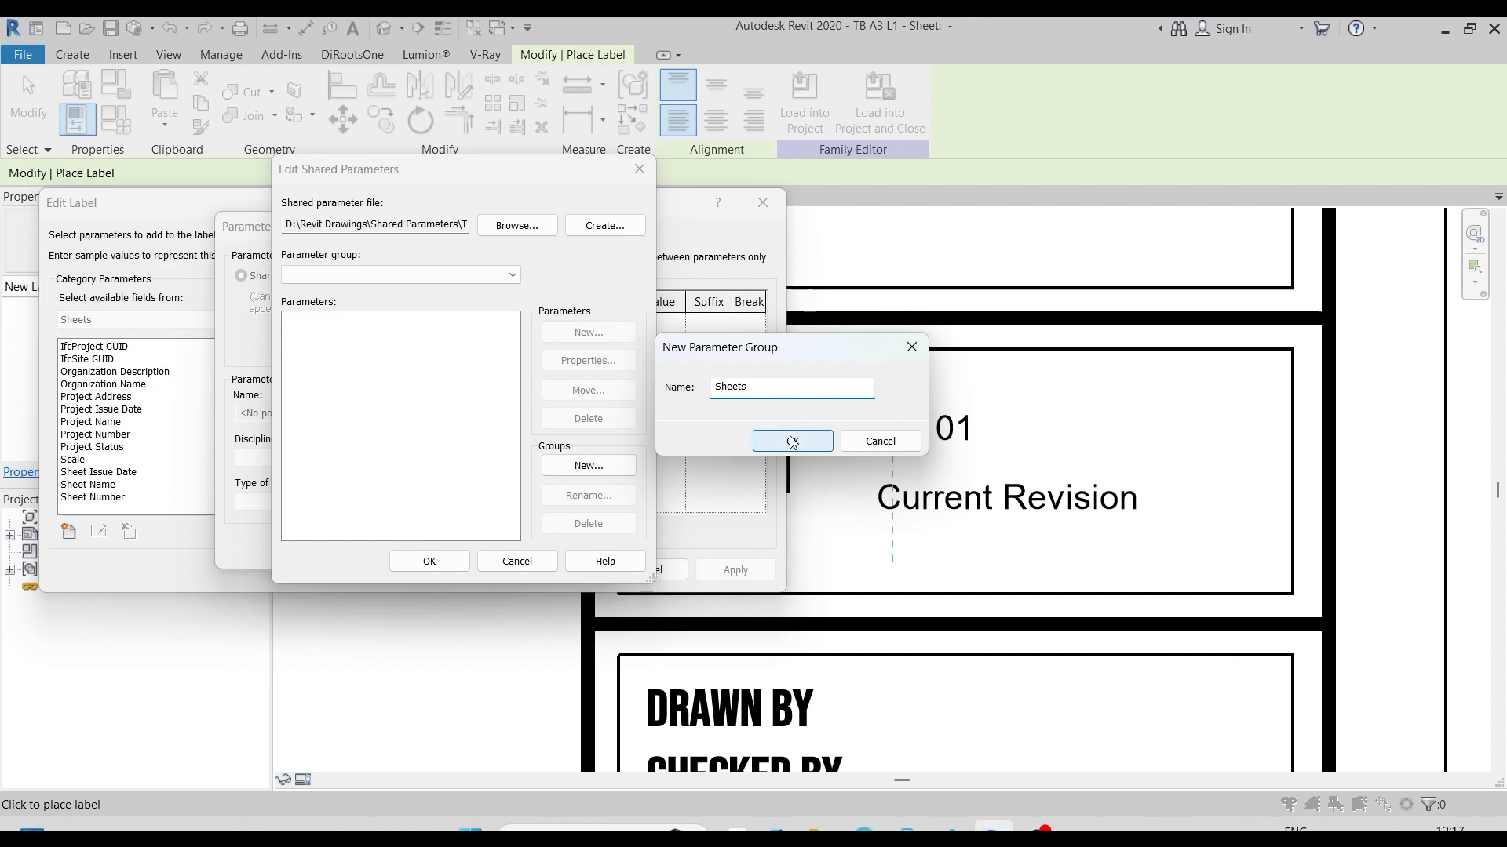
left_click(793, 442)
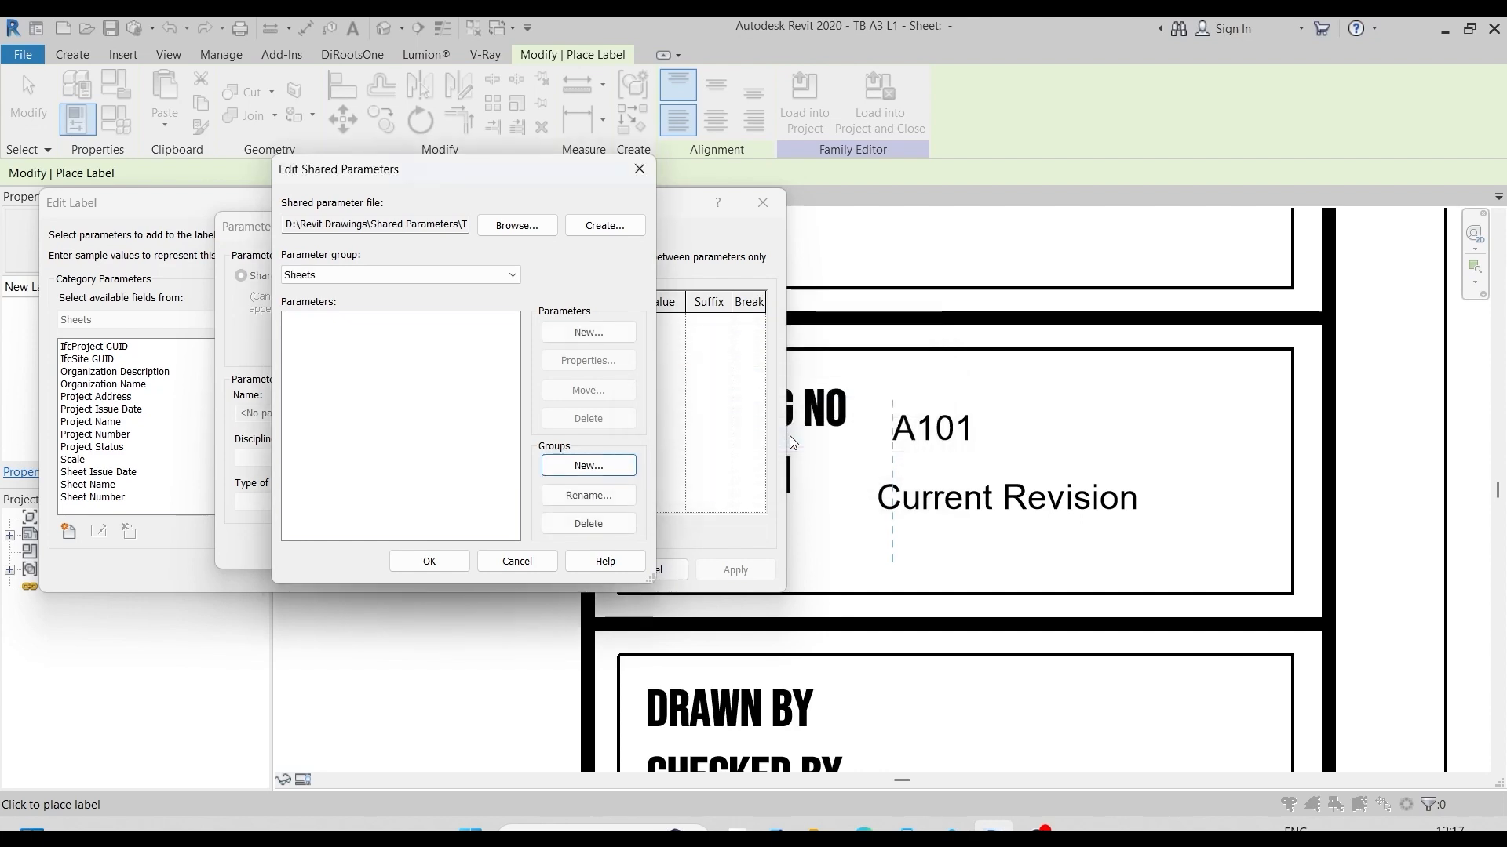
Step: Add a shared parameter named Sheet Type with the parameter type Text to the Sheets group
left_click(579, 337)
type("Sheet Type")
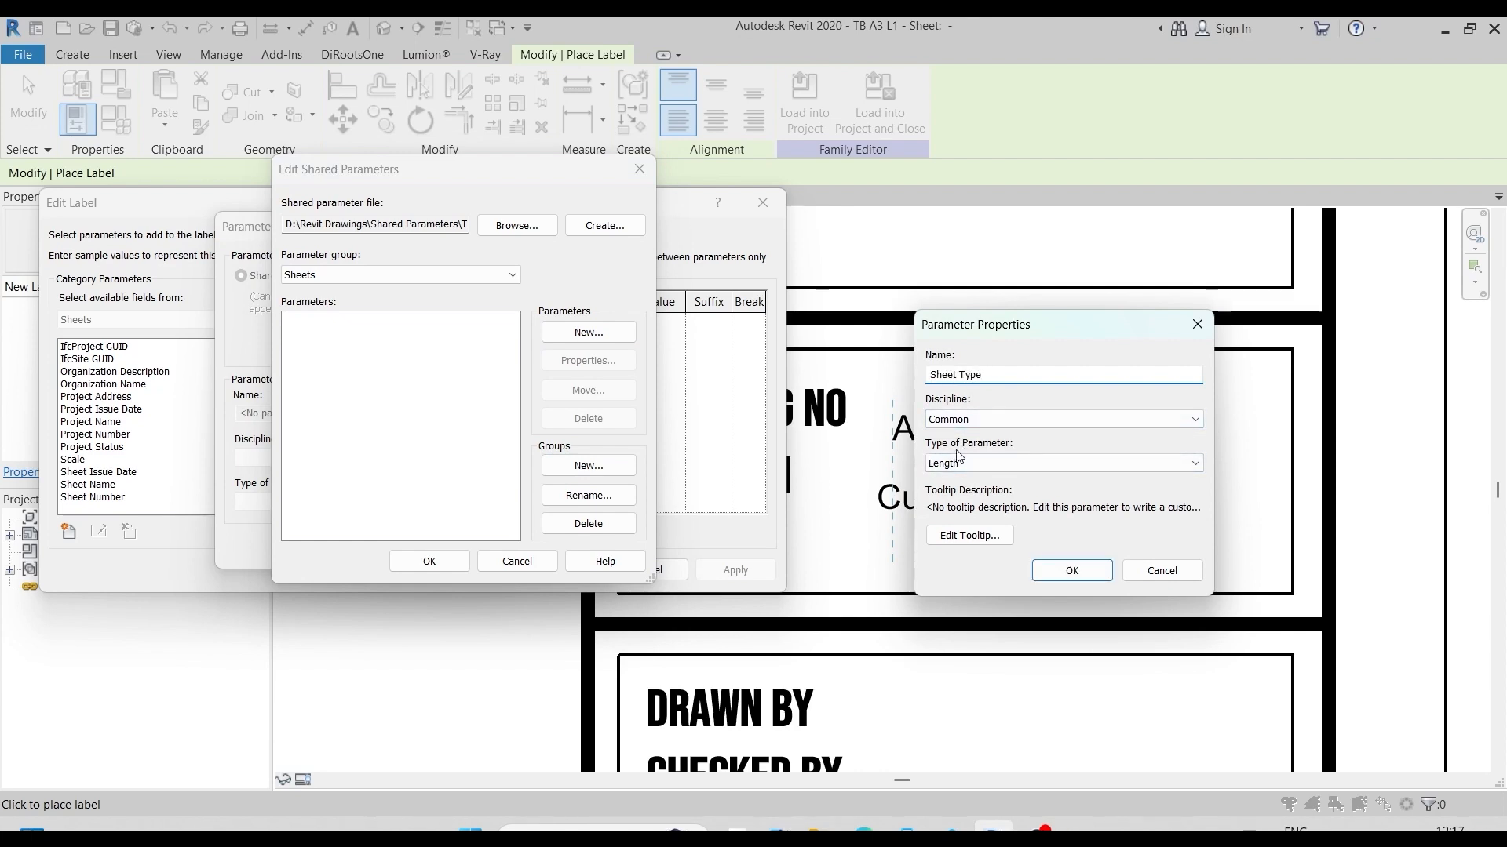
left_click(1195, 466)
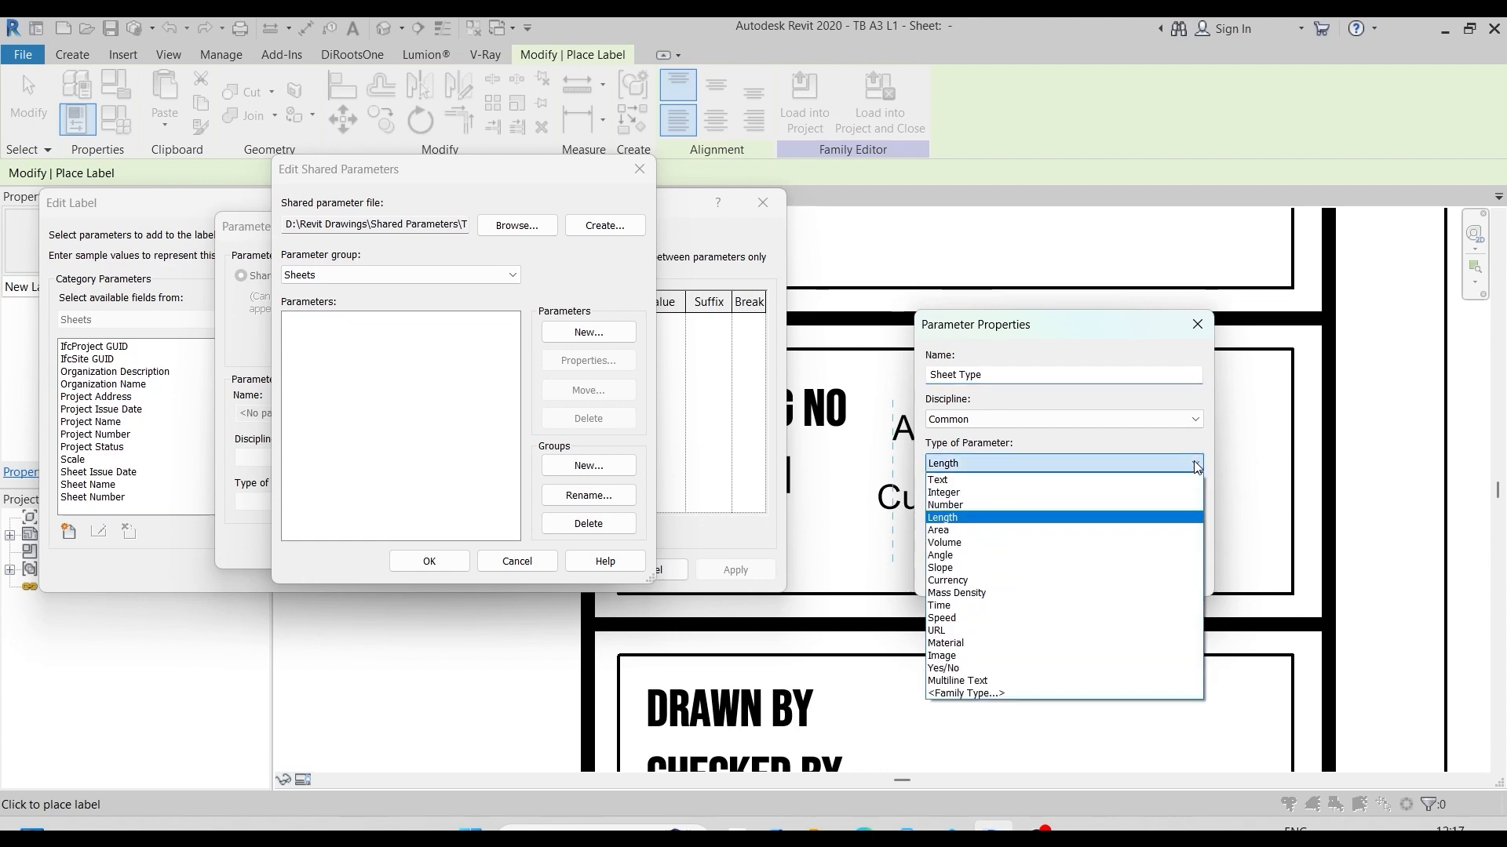
left_click(959, 480)
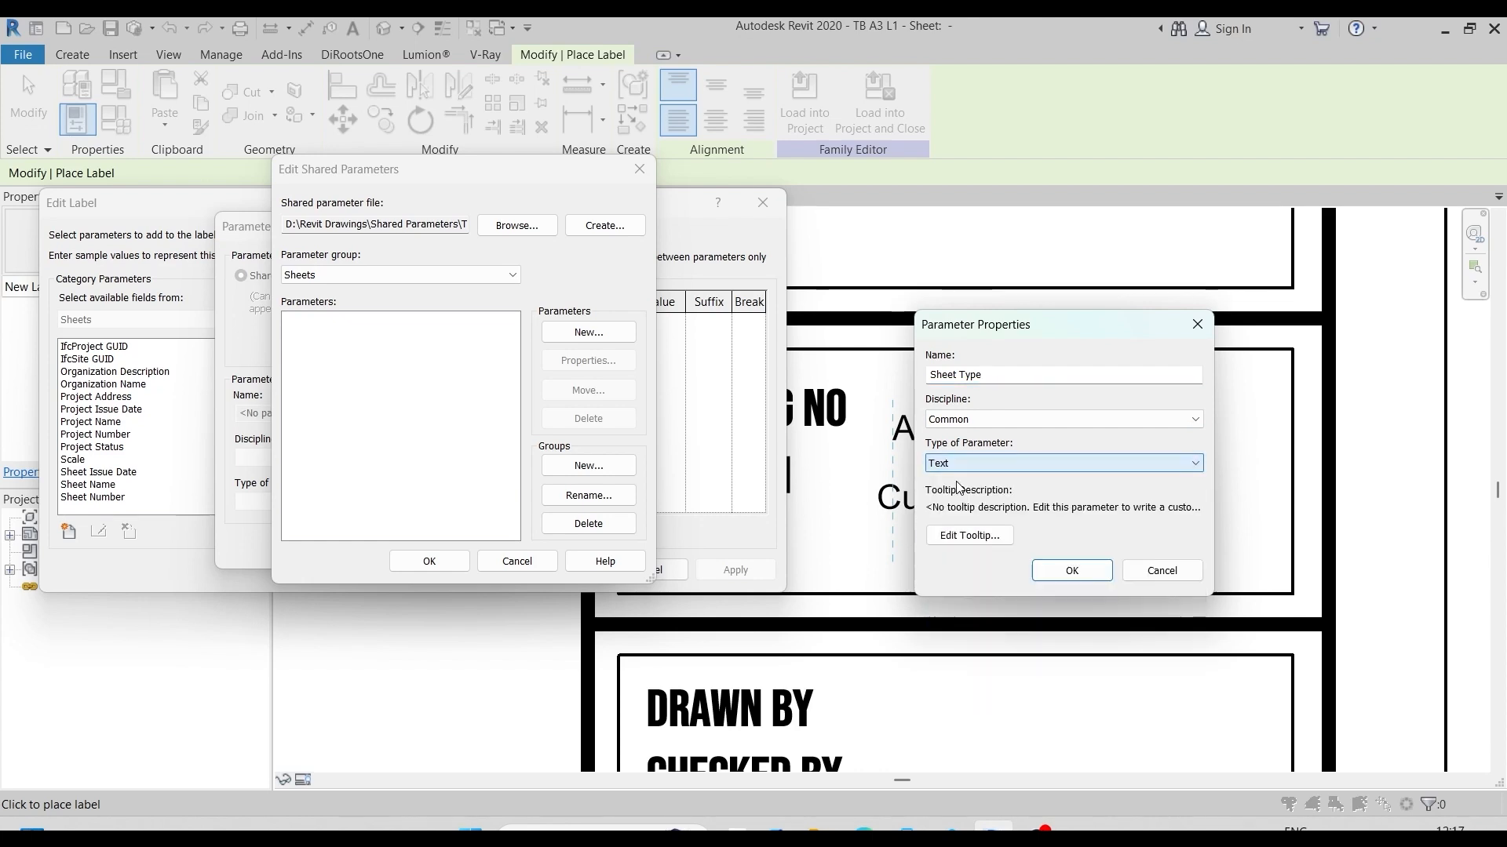
left_click(1069, 571)
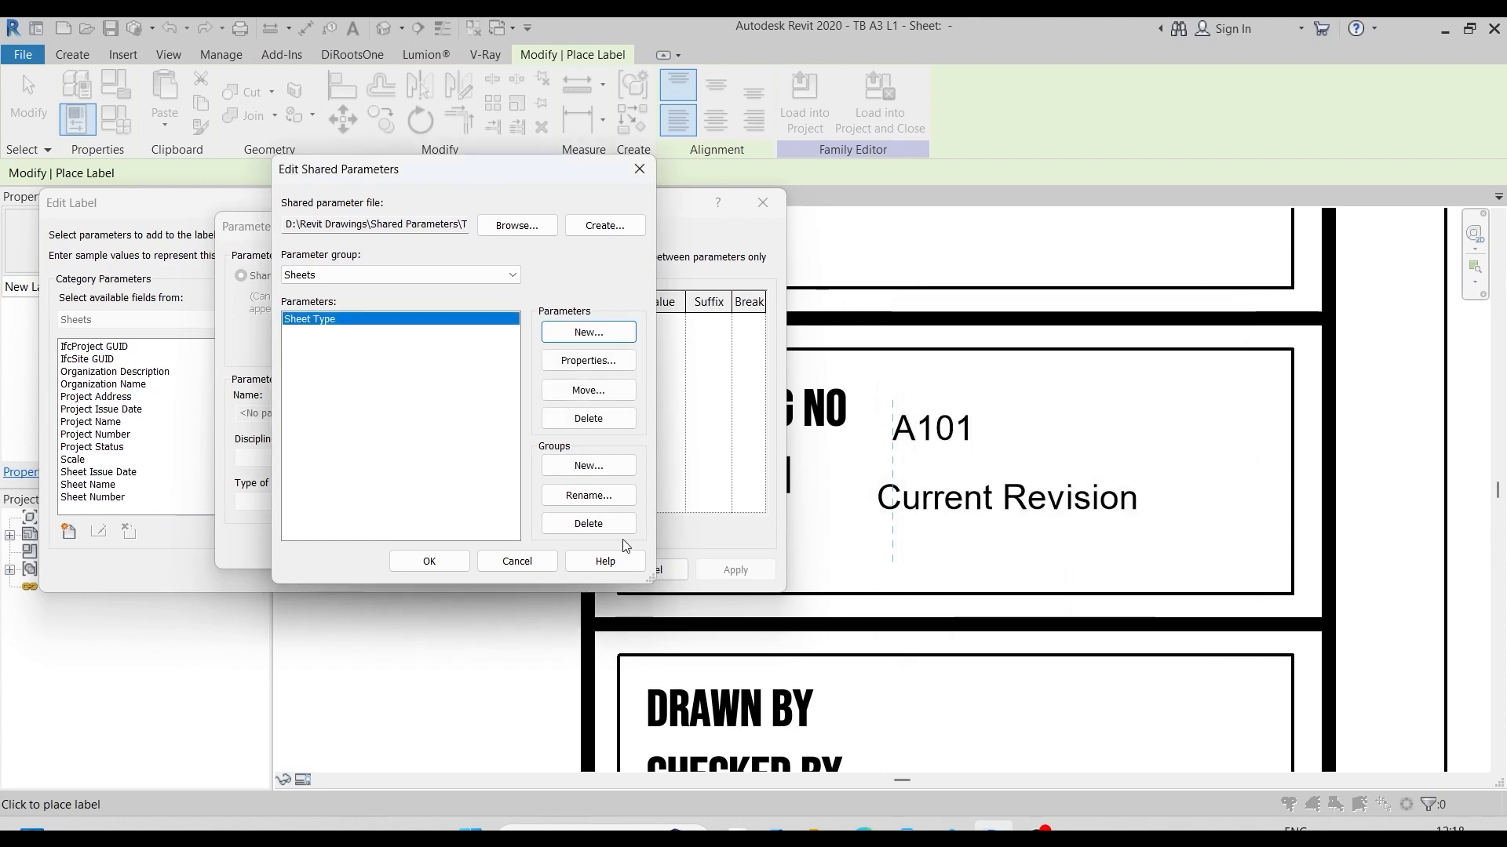
Step: Assign the shared parameter Sheet Type to the new label beside the SHEET heading
left_click(438, 562)
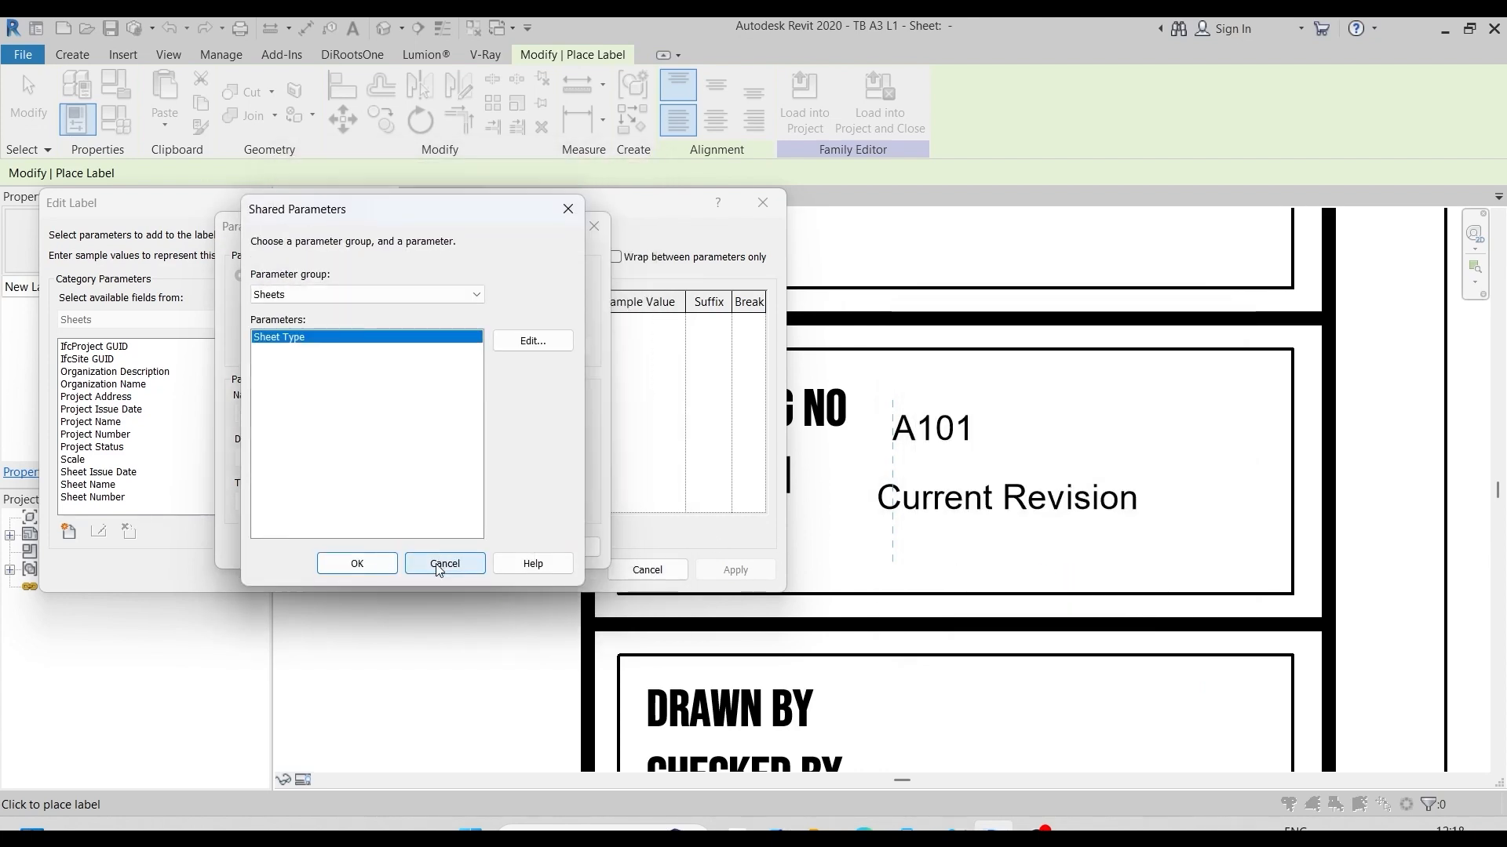
left_click(366, 558)
left_click(375, 551)
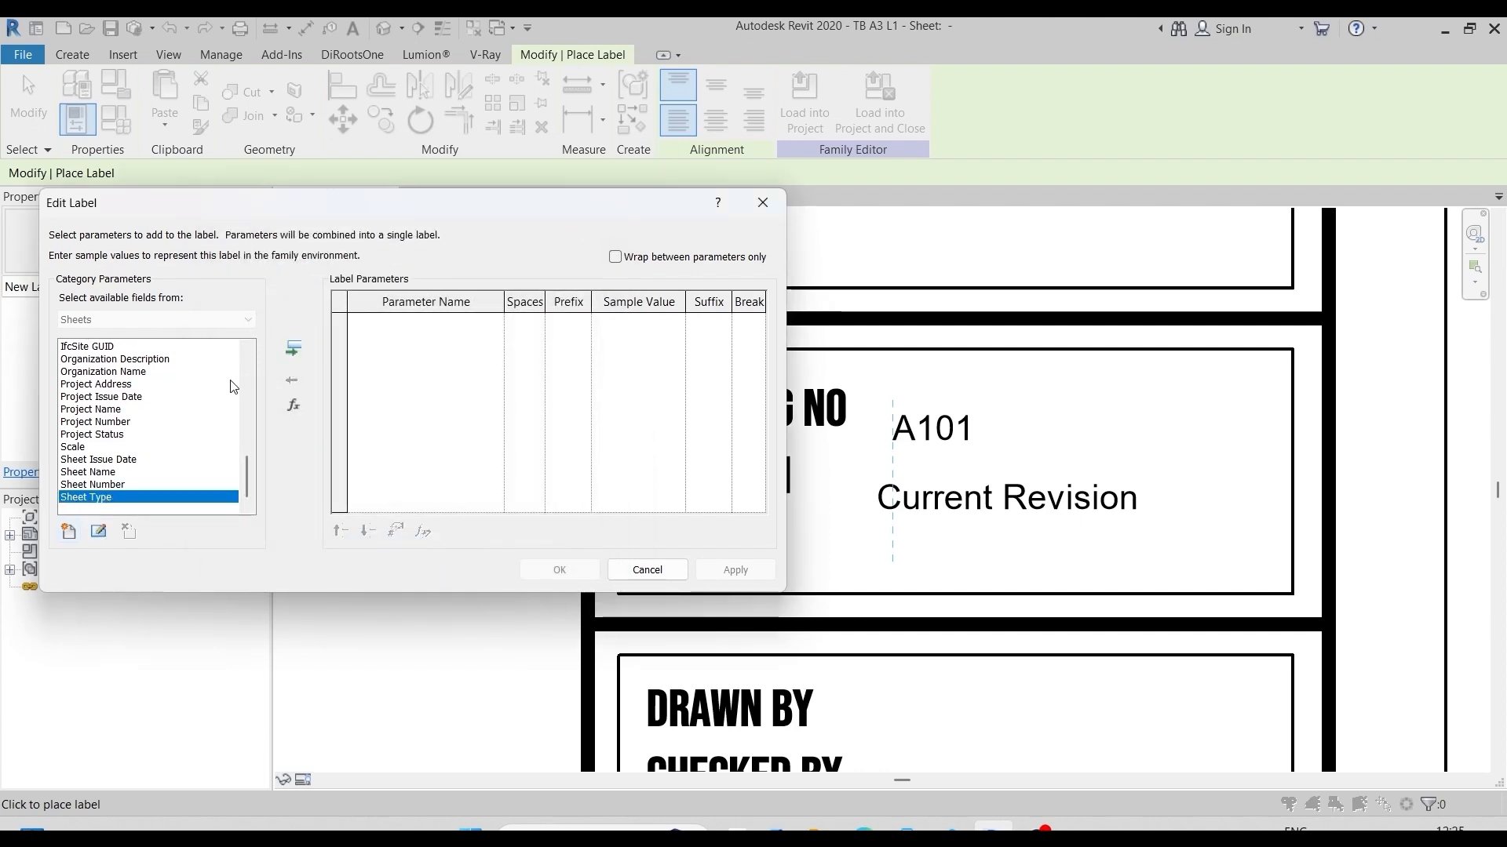
left_click(294, 348)
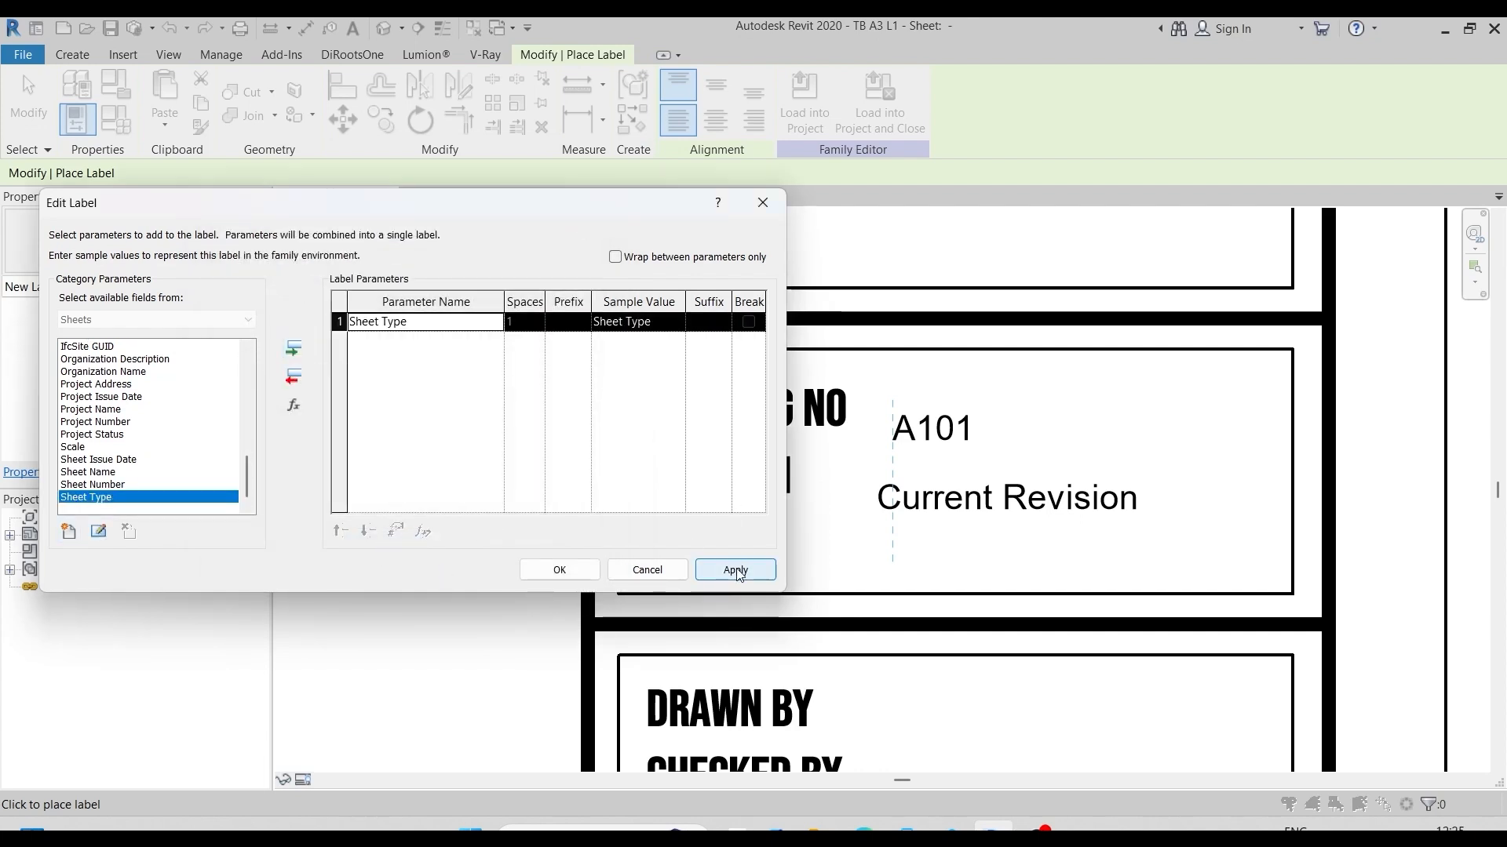
left_click(736, 570)
left_click(559, 569)
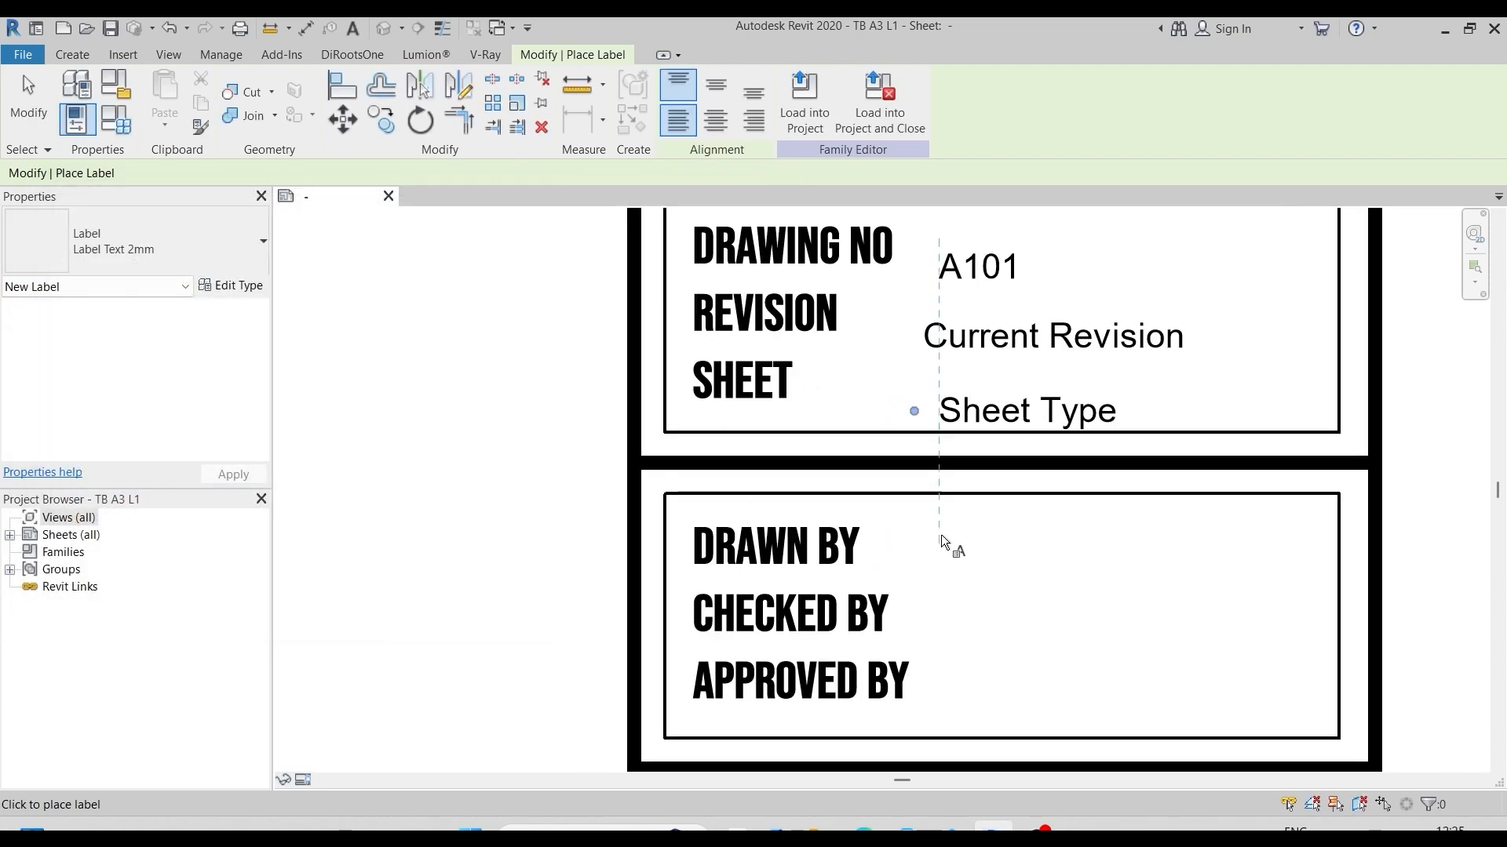
Step: Place Drawn By, Checked By and Approved By labels beside their matching headings
left_click(940, 535)
scroll(86, 428, "down", 5)
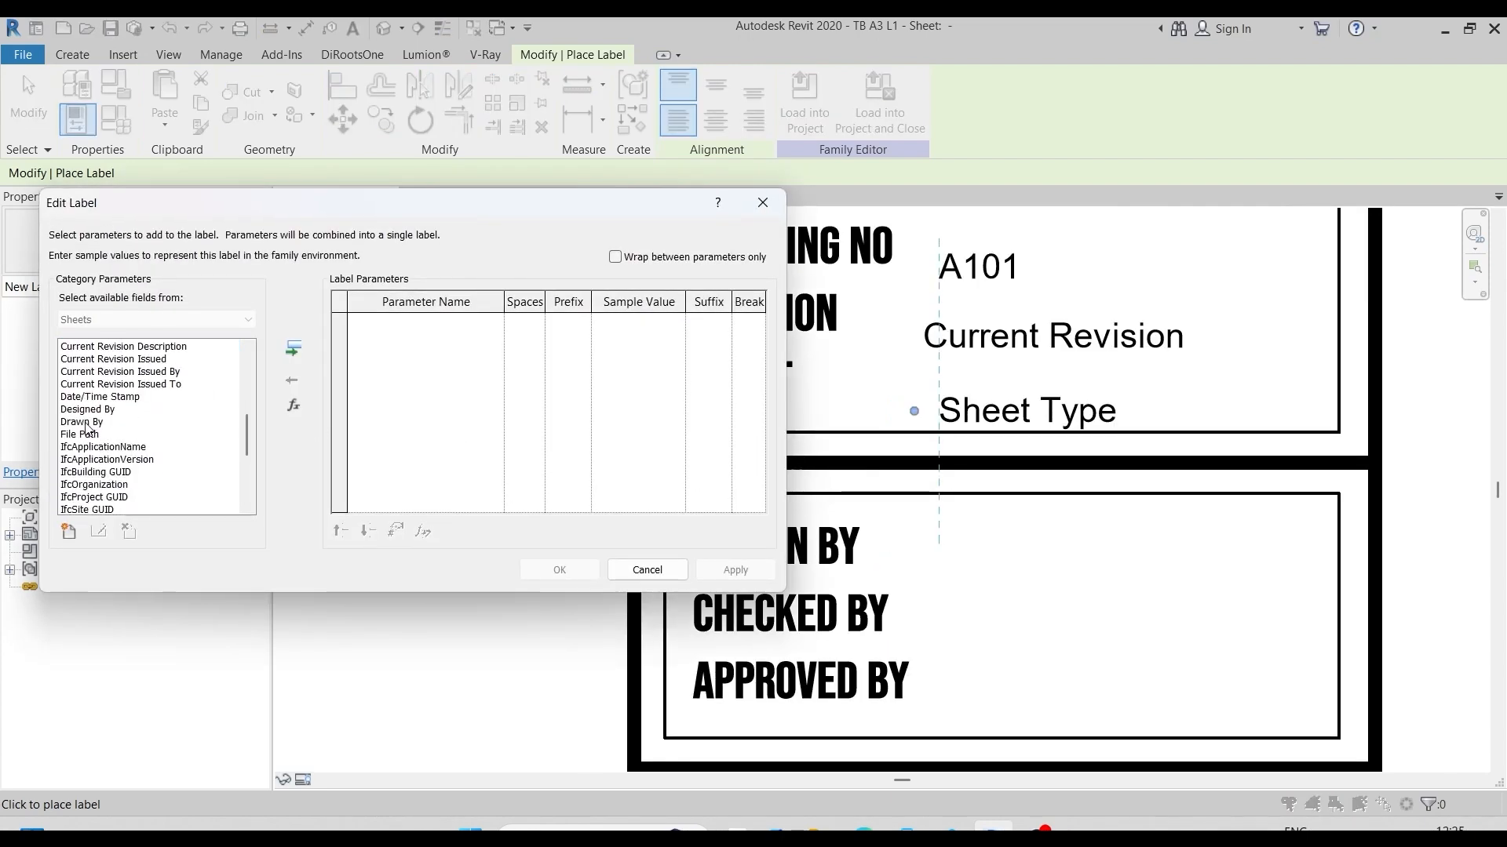
left_click(86, 423)
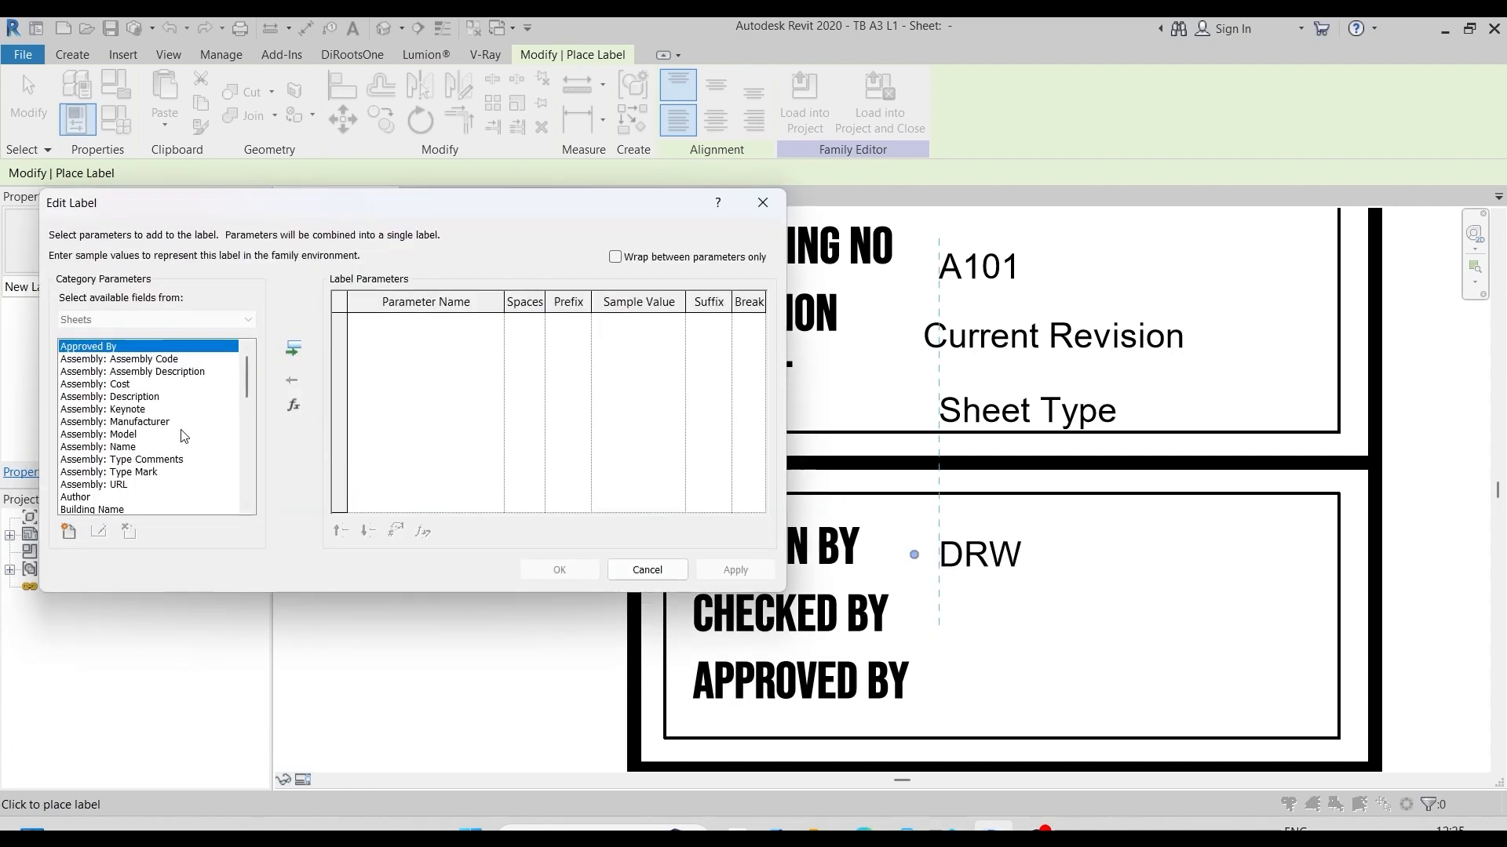
scroll(149, 460, "down", 3)
left_click(86, 409)
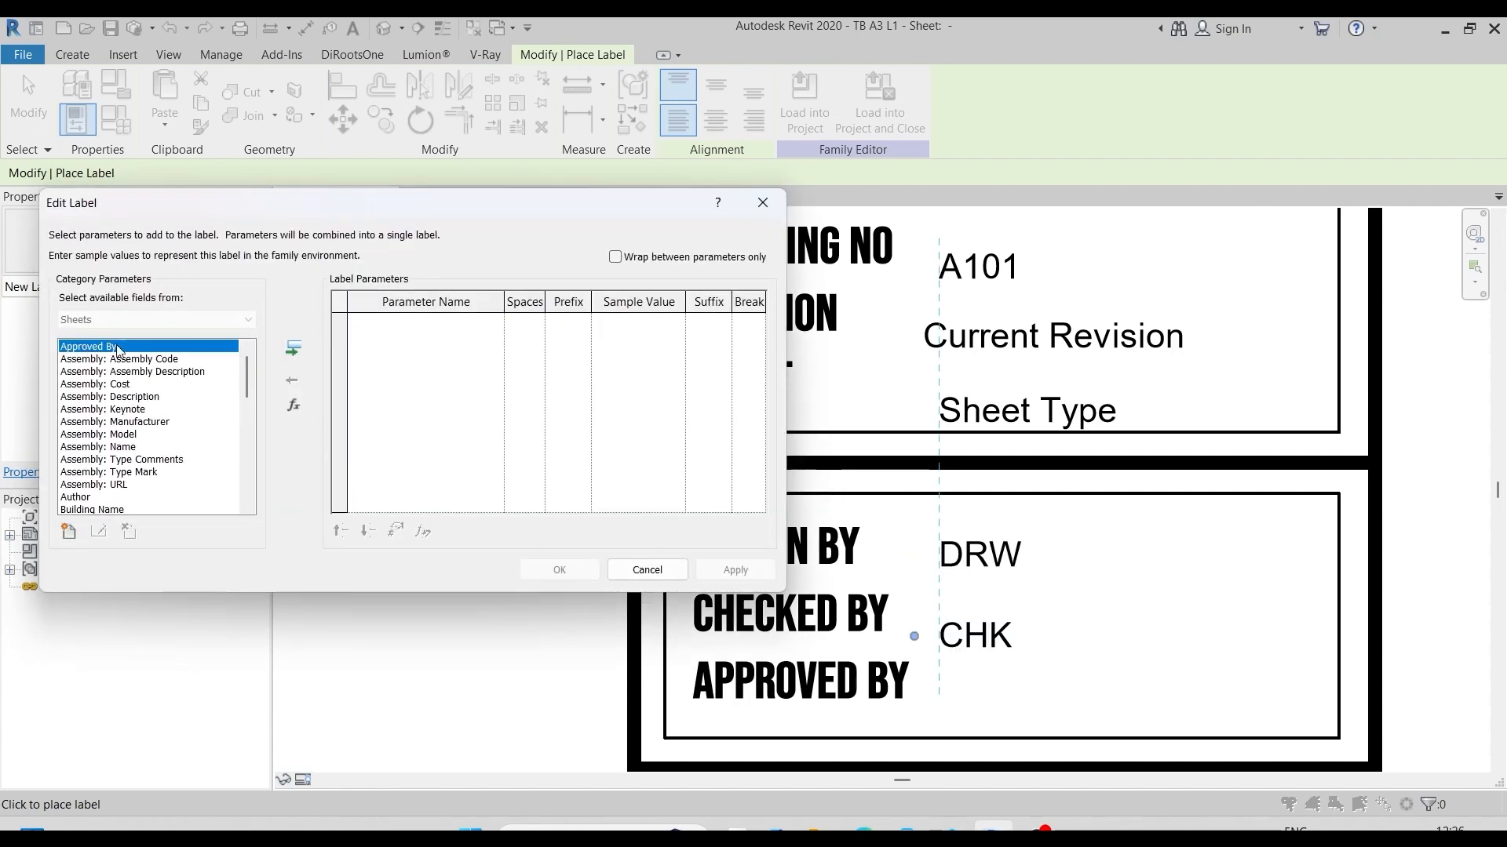
left_click(293, 349)
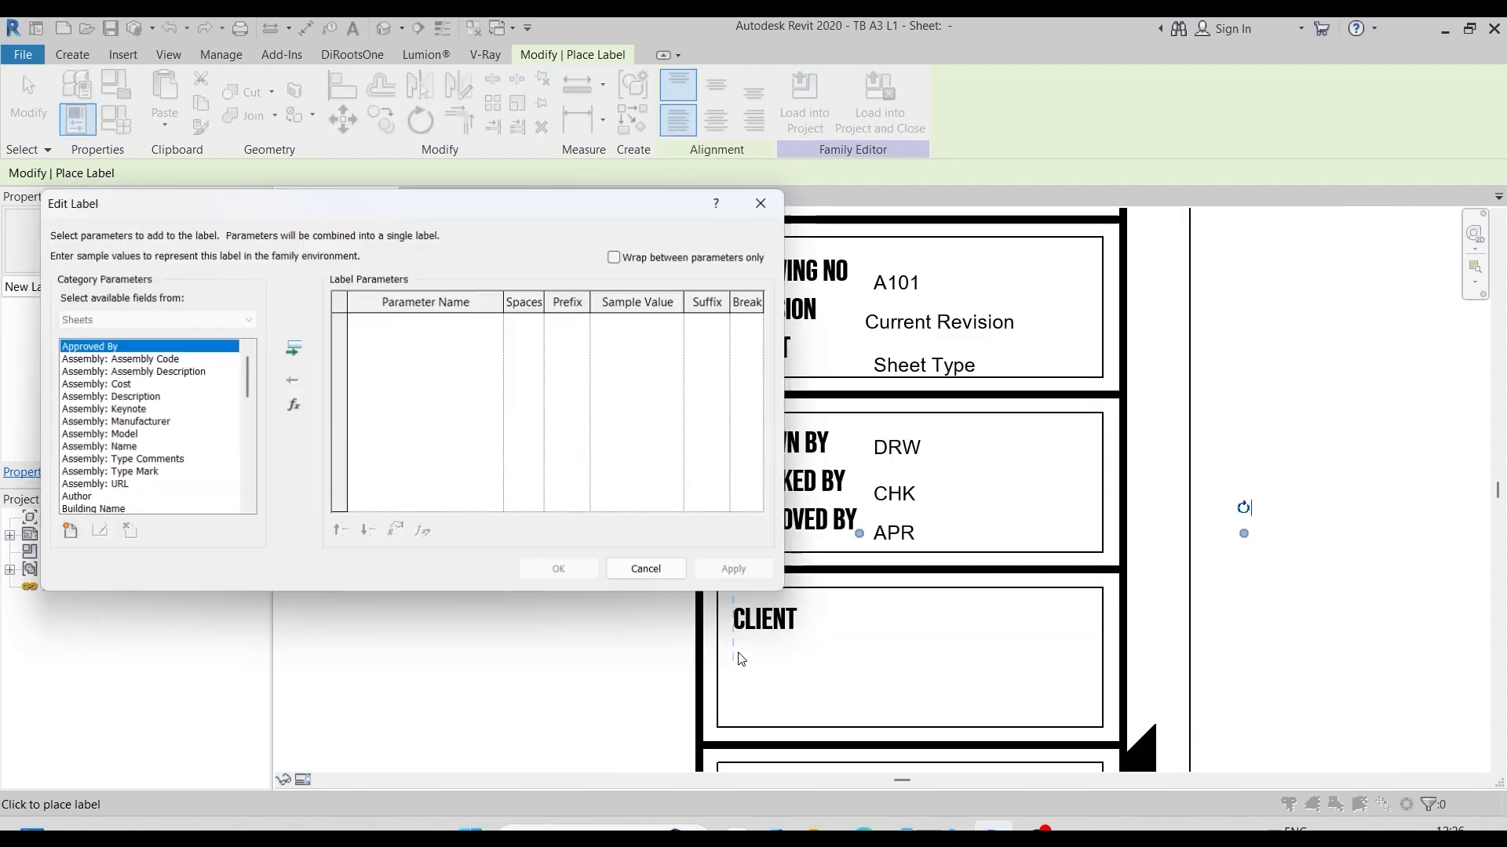
Step: Place a Client Name label below the CLIENT heading
scroll(152, 443, "down", 4)
left_click(94, 384)
left_click(292, 348)
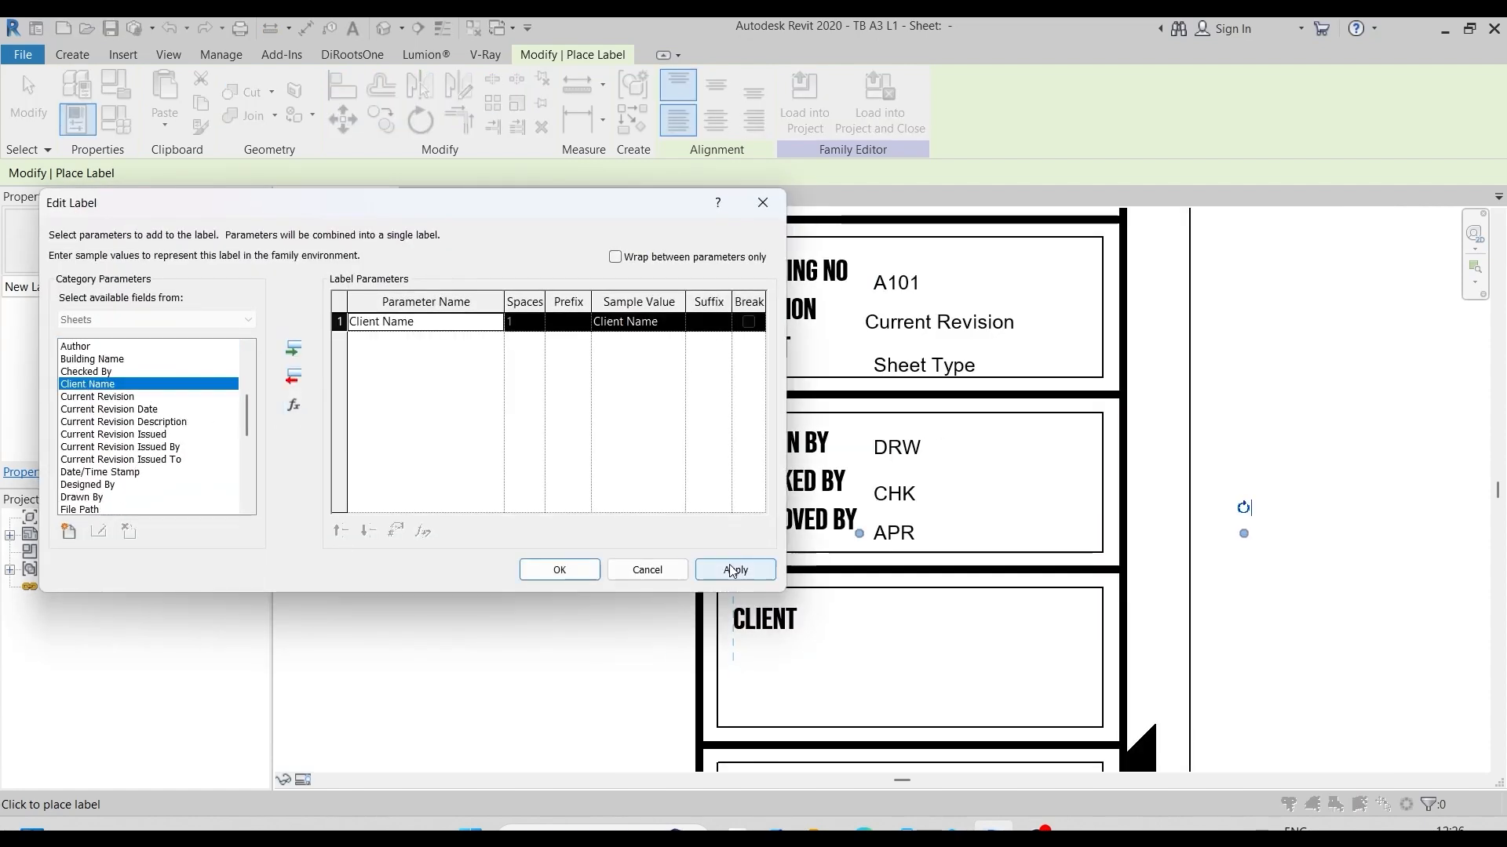
left_click(558, 569)
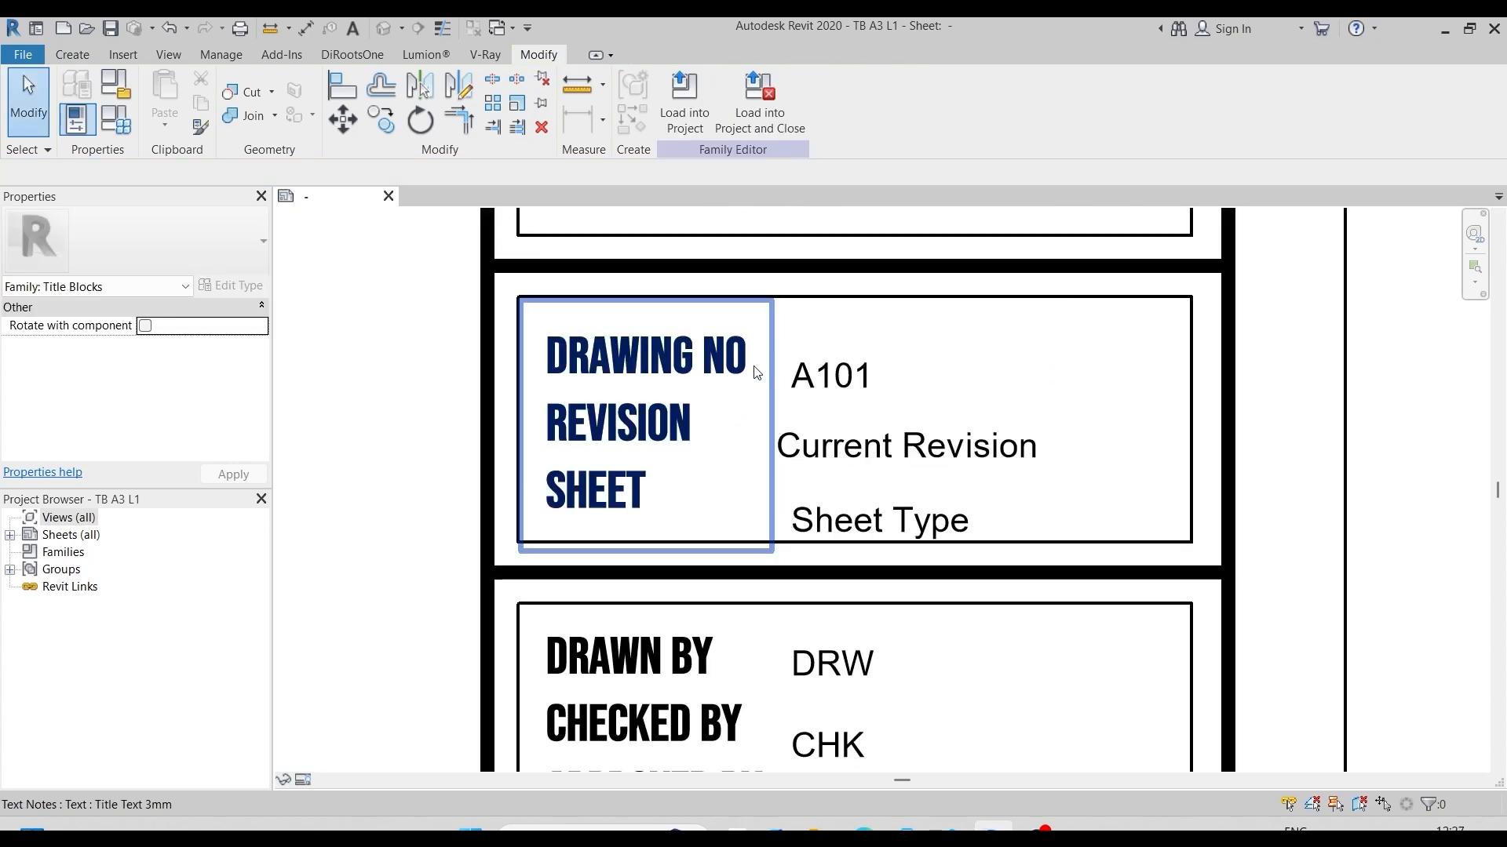
Step: Add the text OF after the A101 label in the DRAWING NO row, using the Title Text 3mm type
scroll(720, 484, "down", 3)
scroll(722, 302, "up", 3)
scroll(712, 457, "down", 1)
scroll(785, 525, "up", 2)
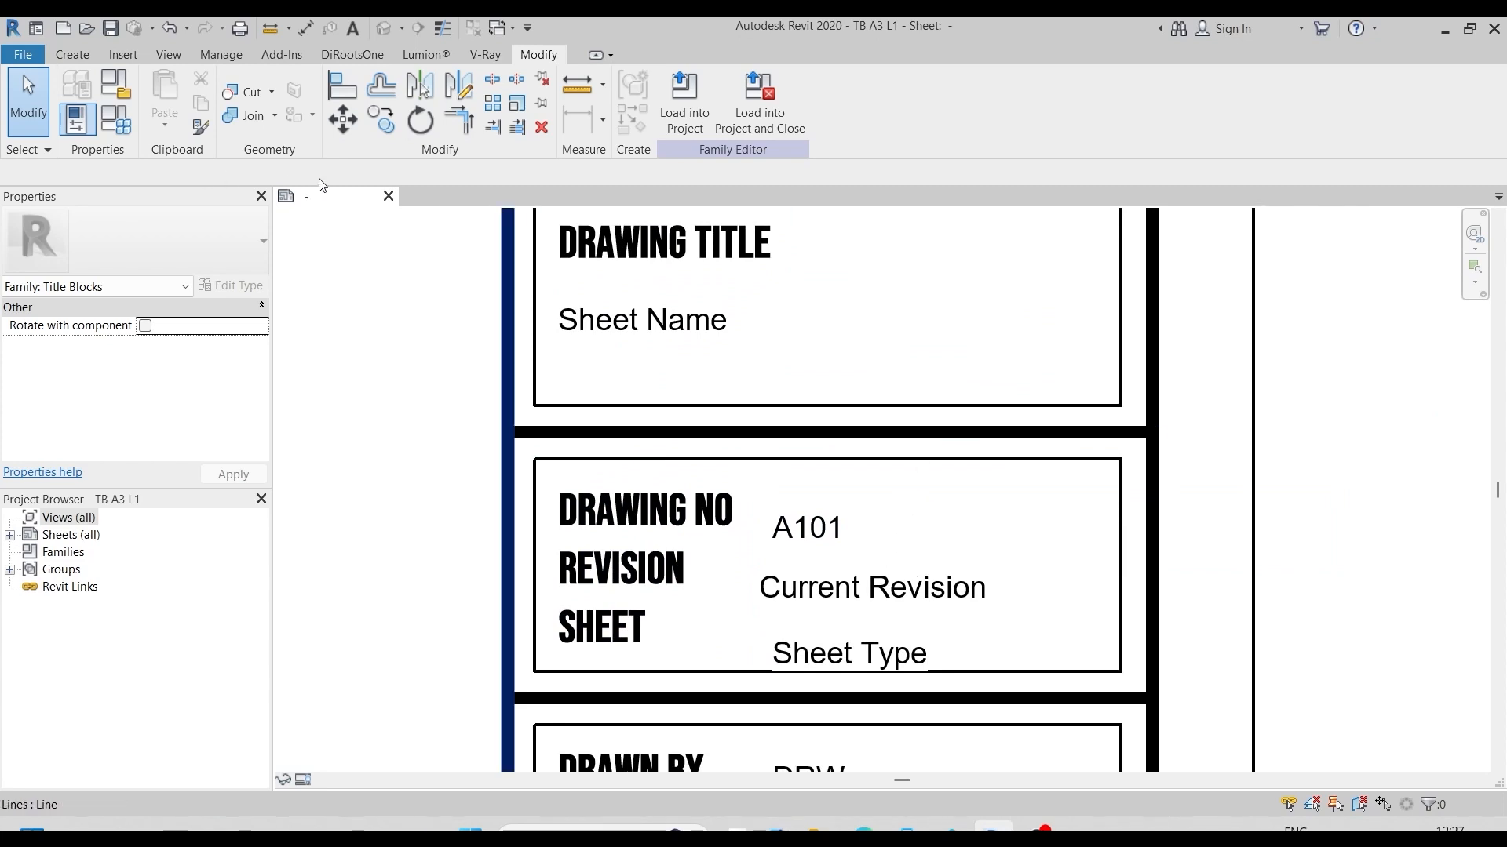
left_click(82, 55)
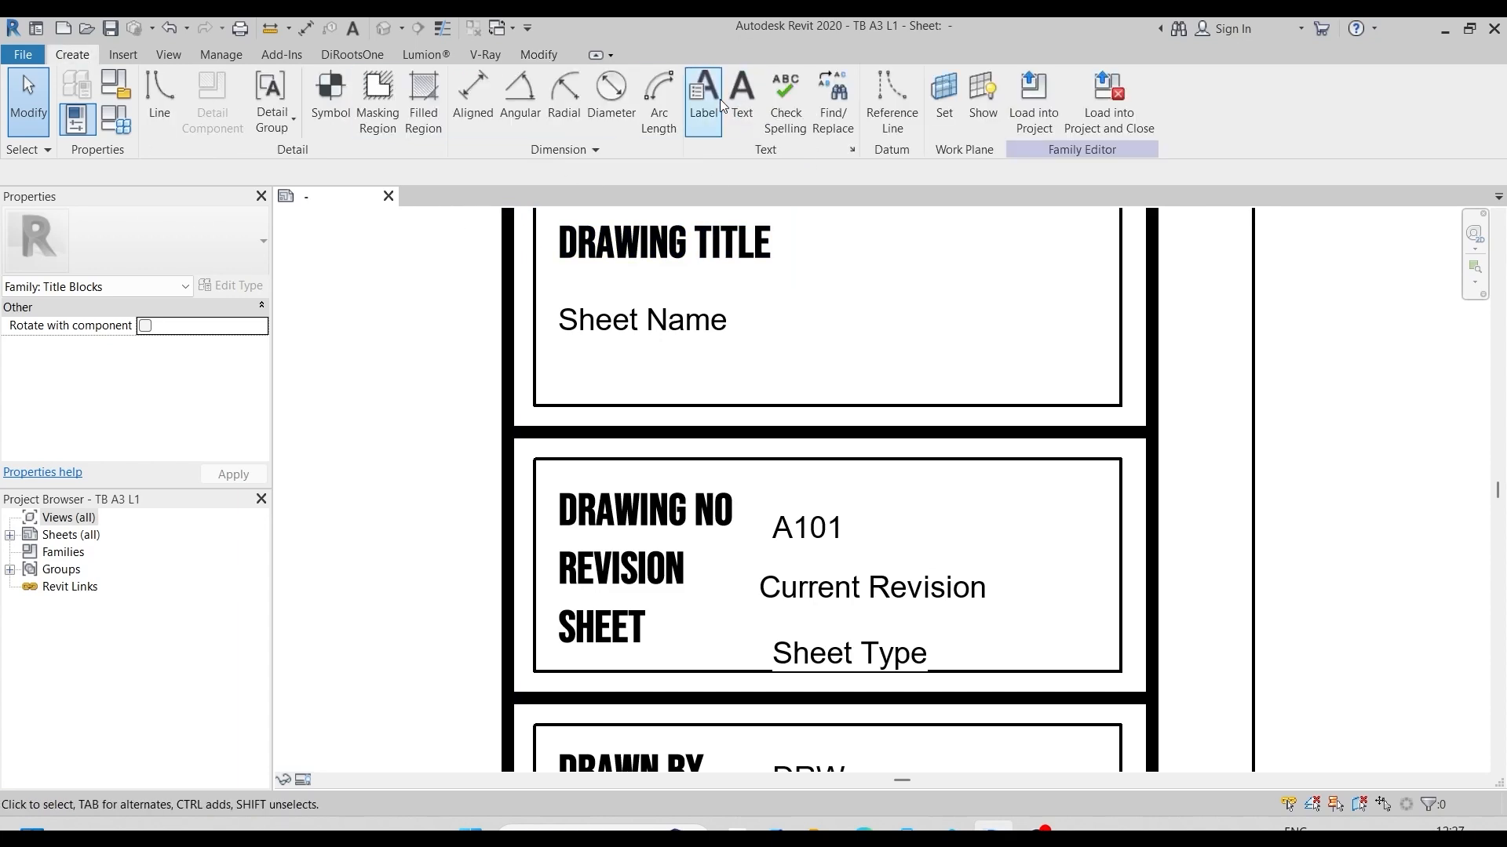
left_click(742, 102)
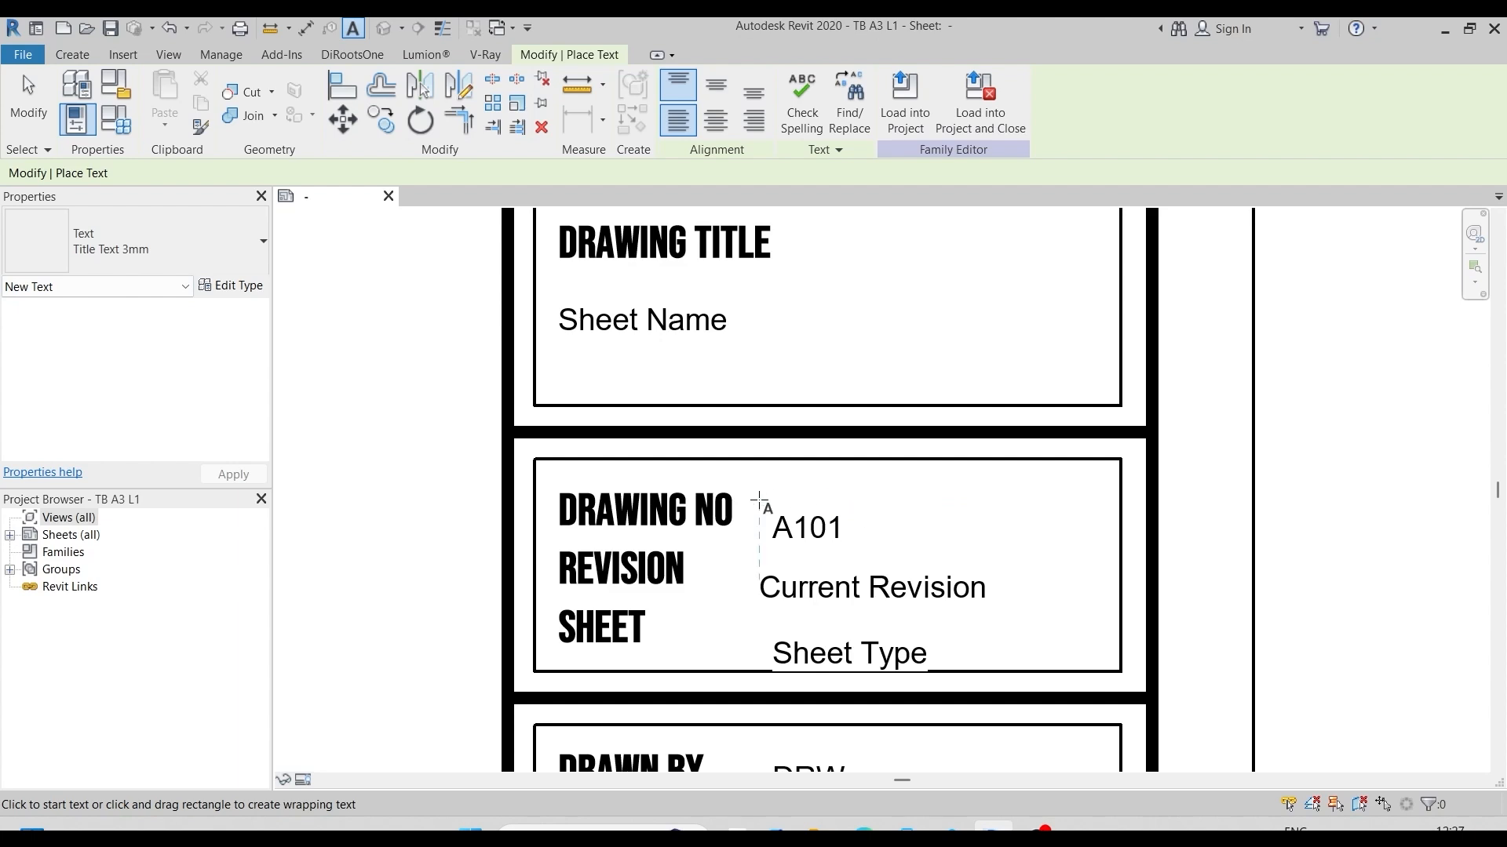
left_click(879, 497)
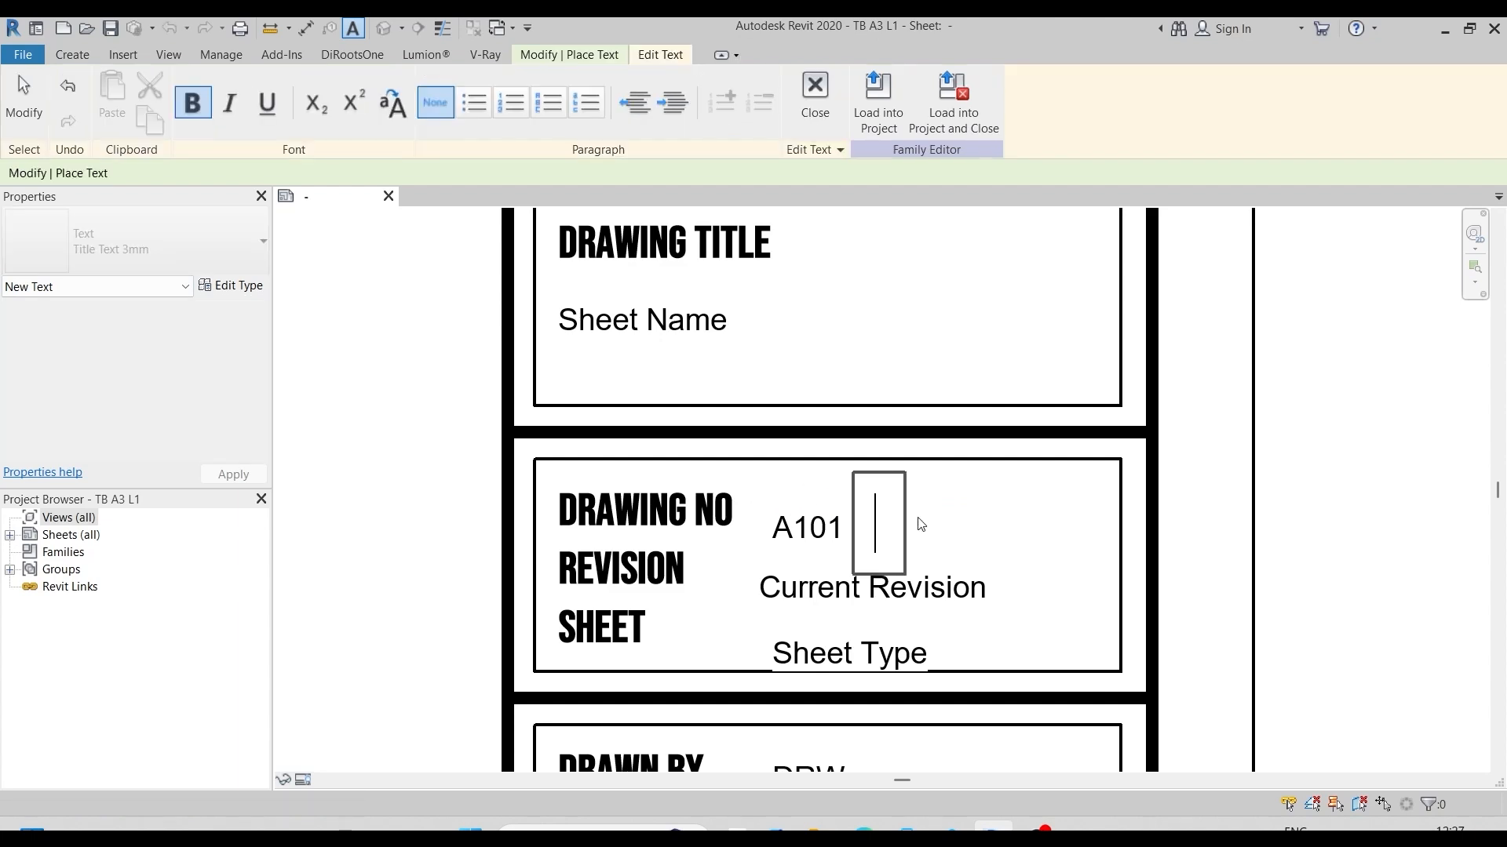
type("0")
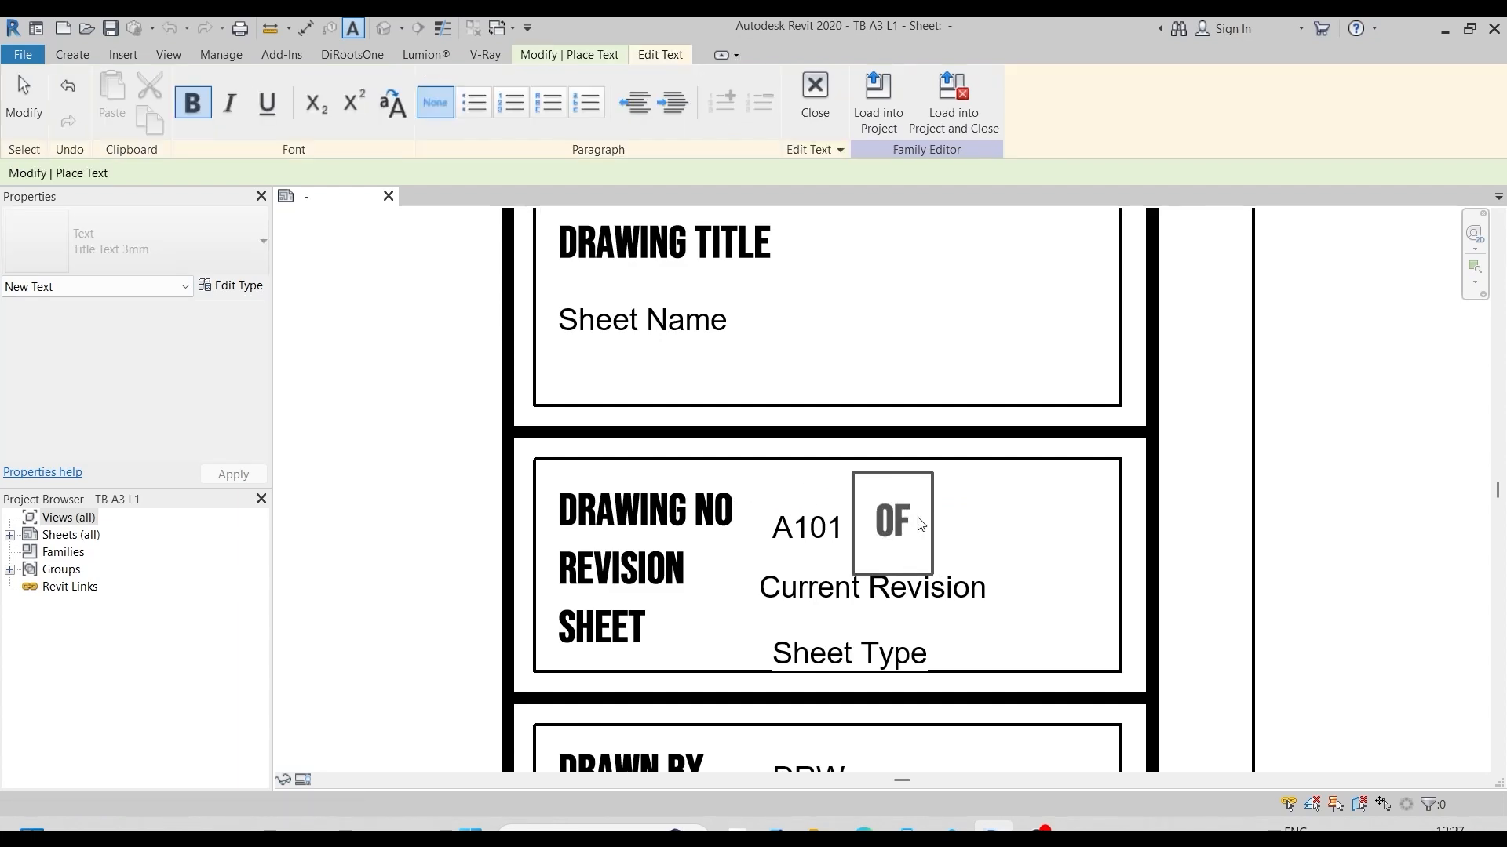
left_click(992, 531)
Step: Move the OF text up slightly to line up with the DRAWING NO heading
scroll(992, 532, "up", 3)
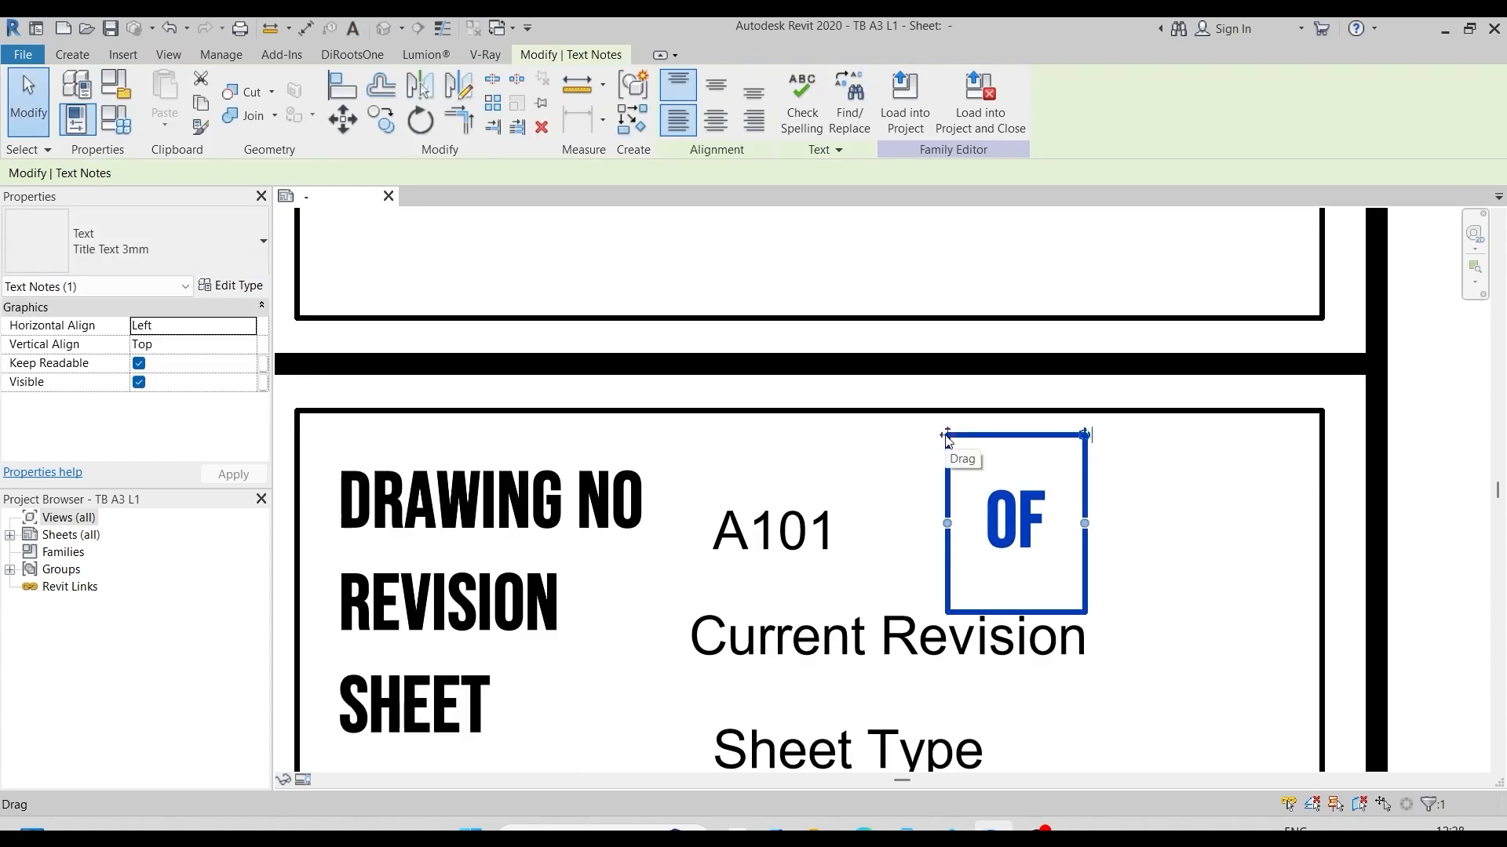
left_click_drag(947, 437, 951, 419)
left_click(1200, 521)
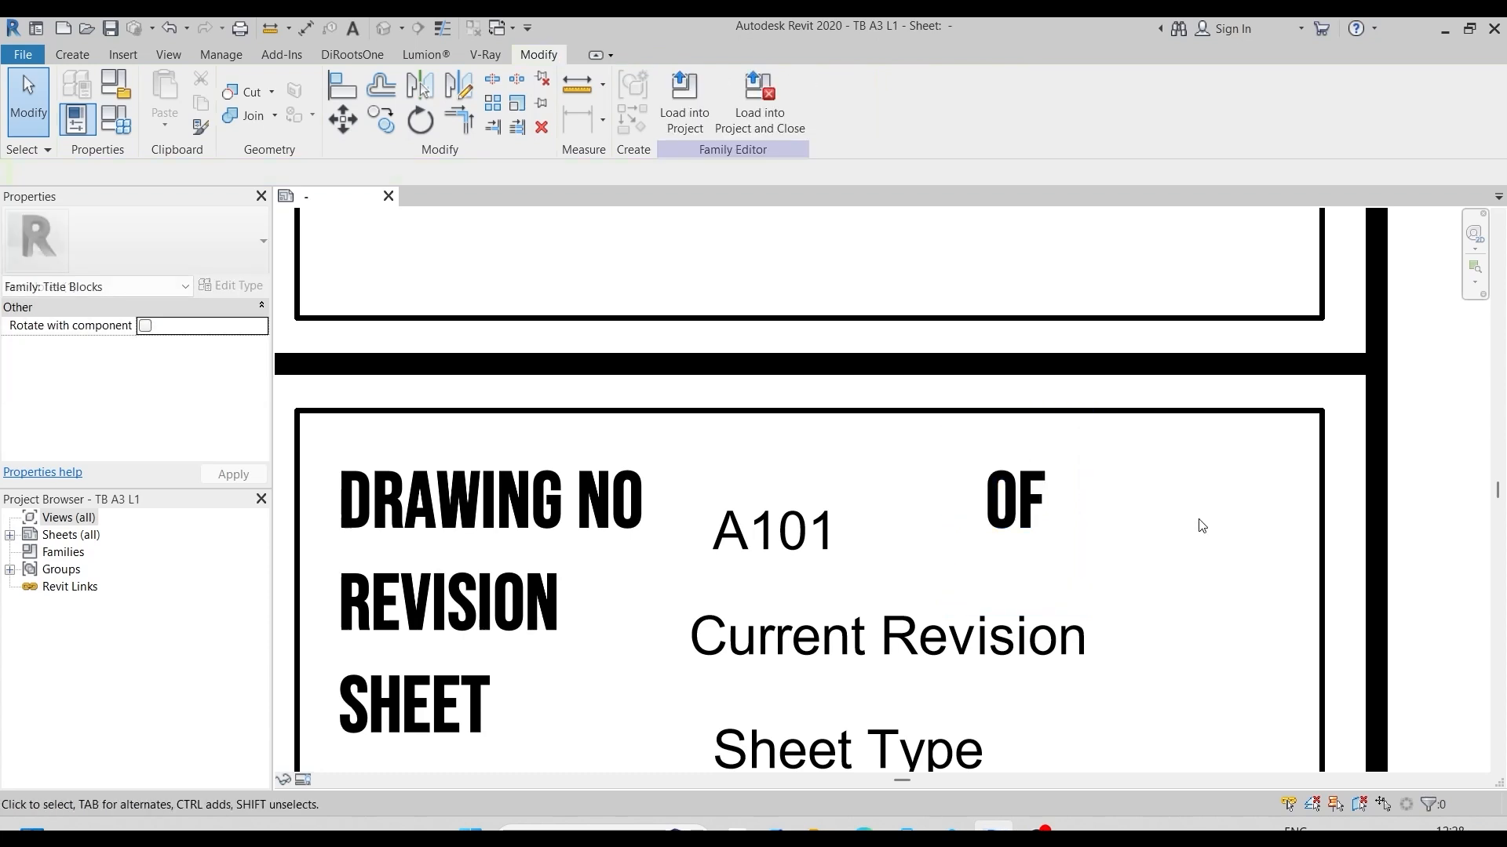
Step: Begin a new label after the OF text in the DRAWING NO row
scroll(1009, 486, "down", 2)
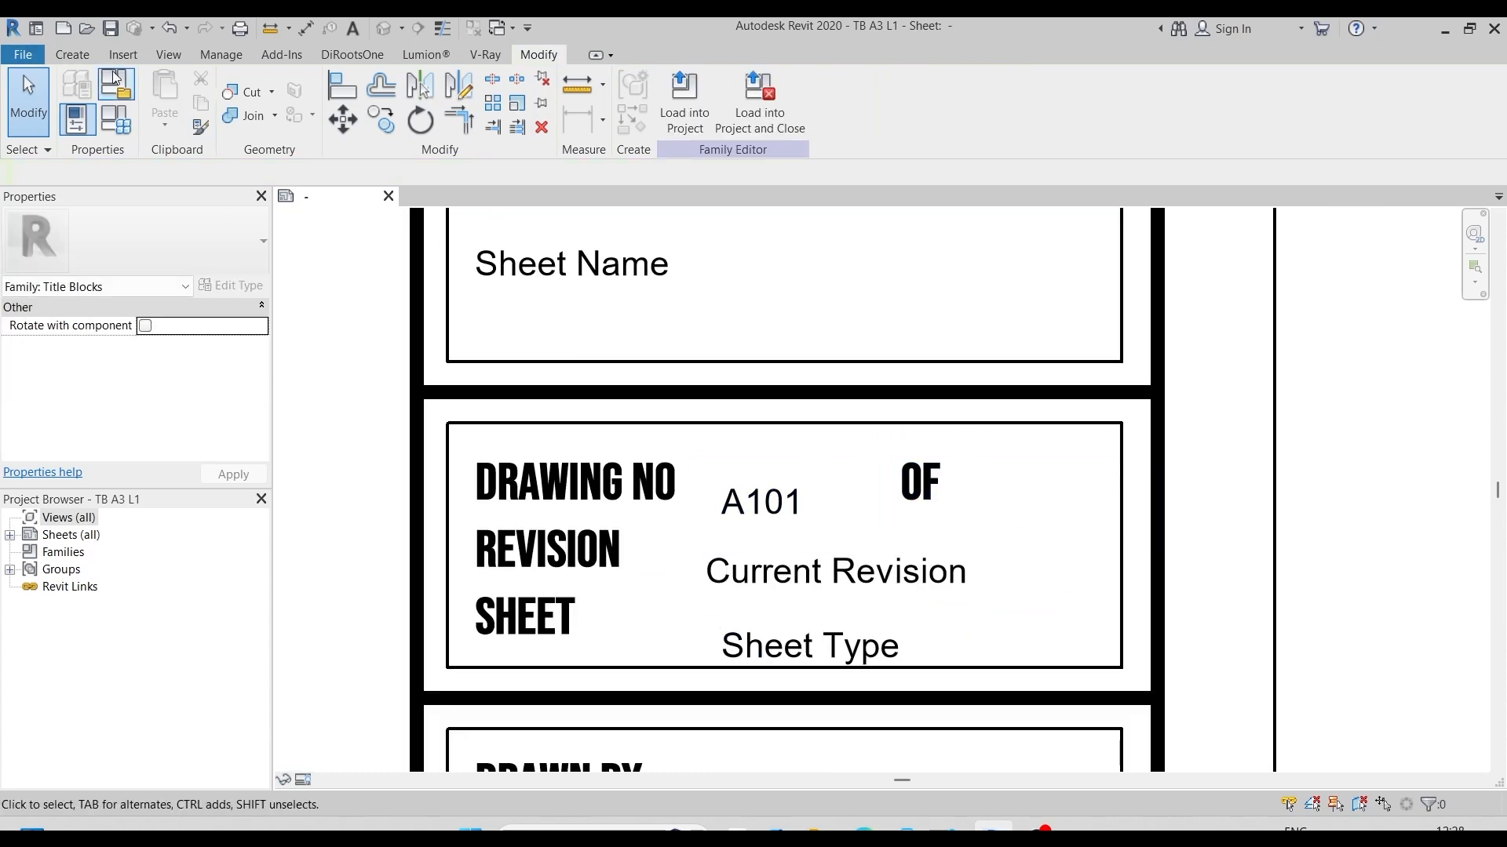
left_click(72, 55)
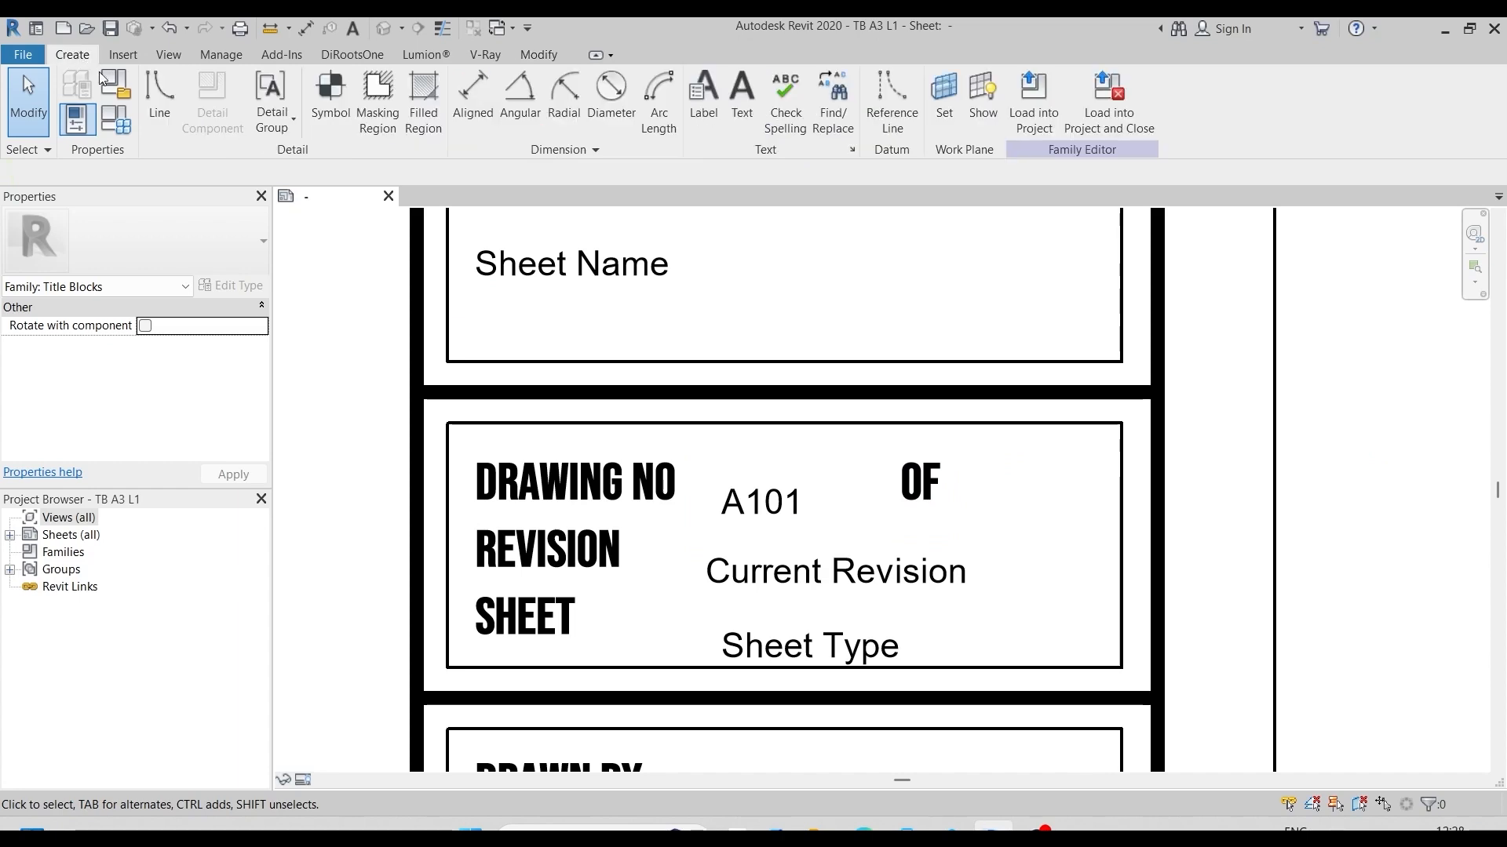
left_click(701, 116)
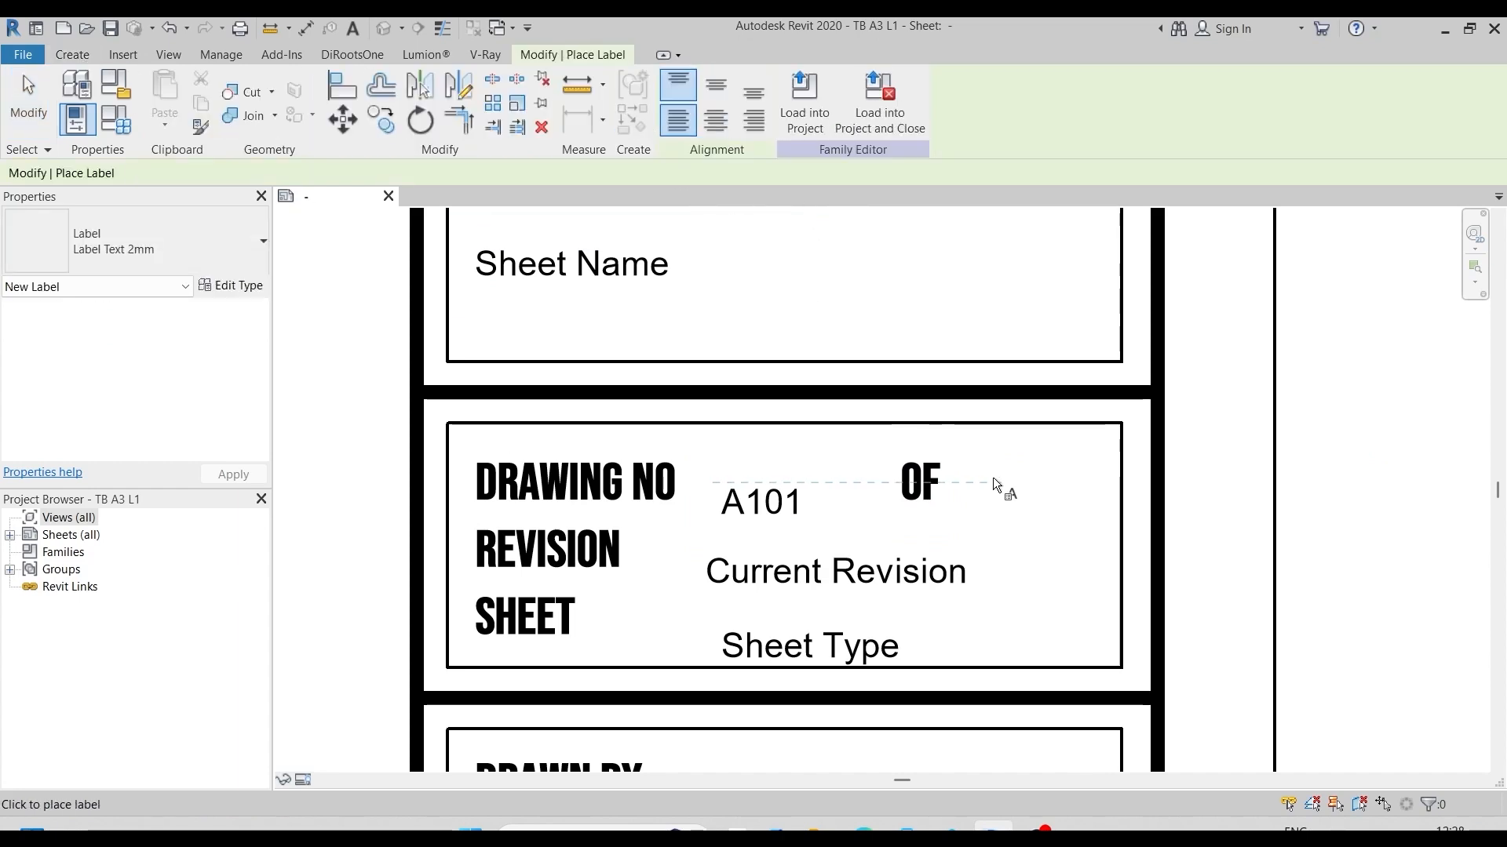
left_click(993, 480)
scroll(182, 389, "down", 5)
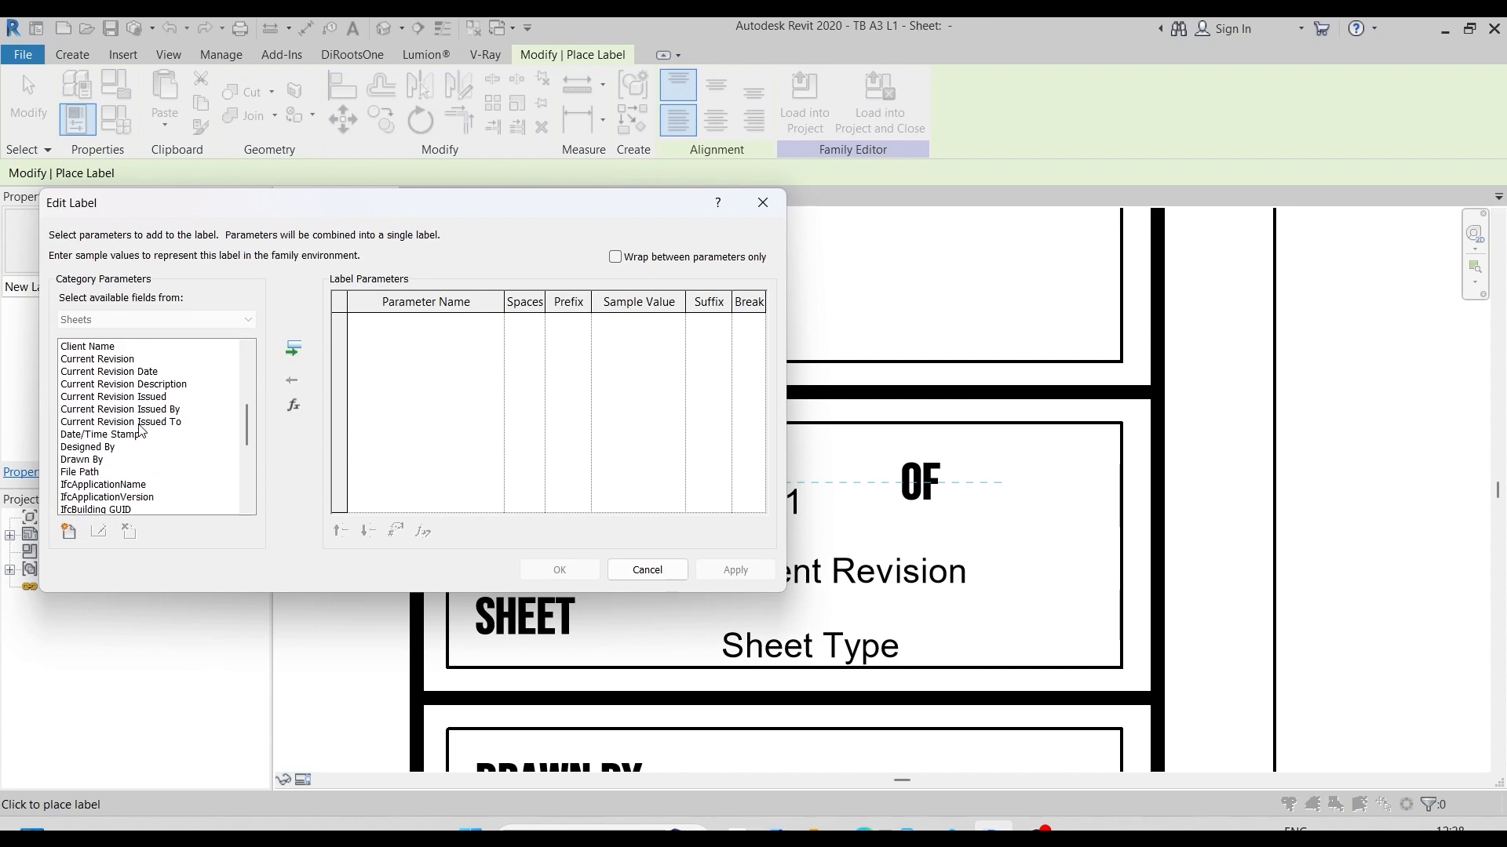
Step: Add a shared parameter named Total No Sheets with the parameter type Number to the Sheets group
left_click(69, 533)
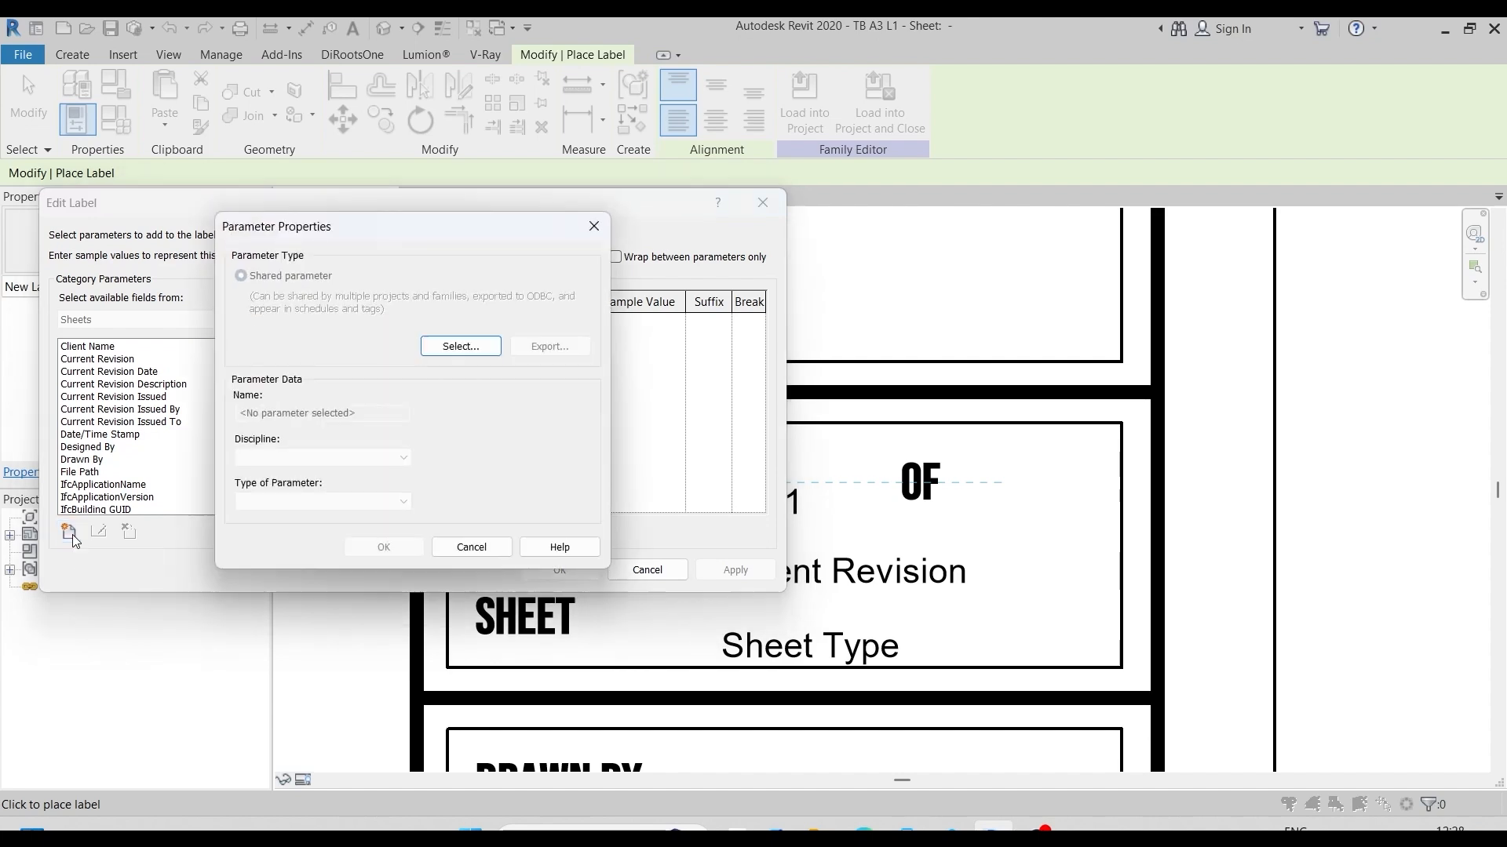
left_click(478, 346)
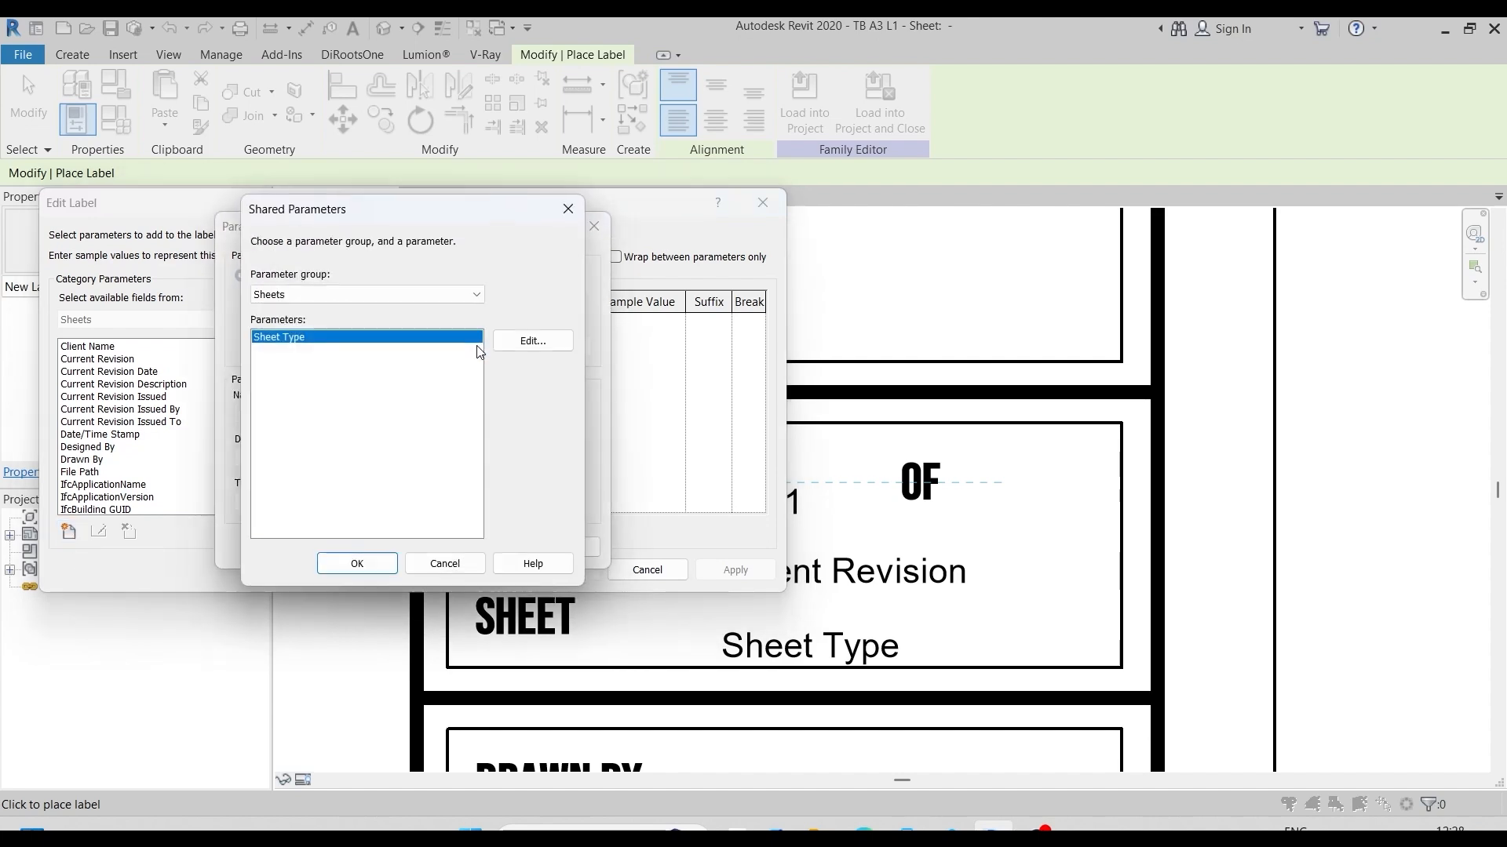
left_click(531, 343)
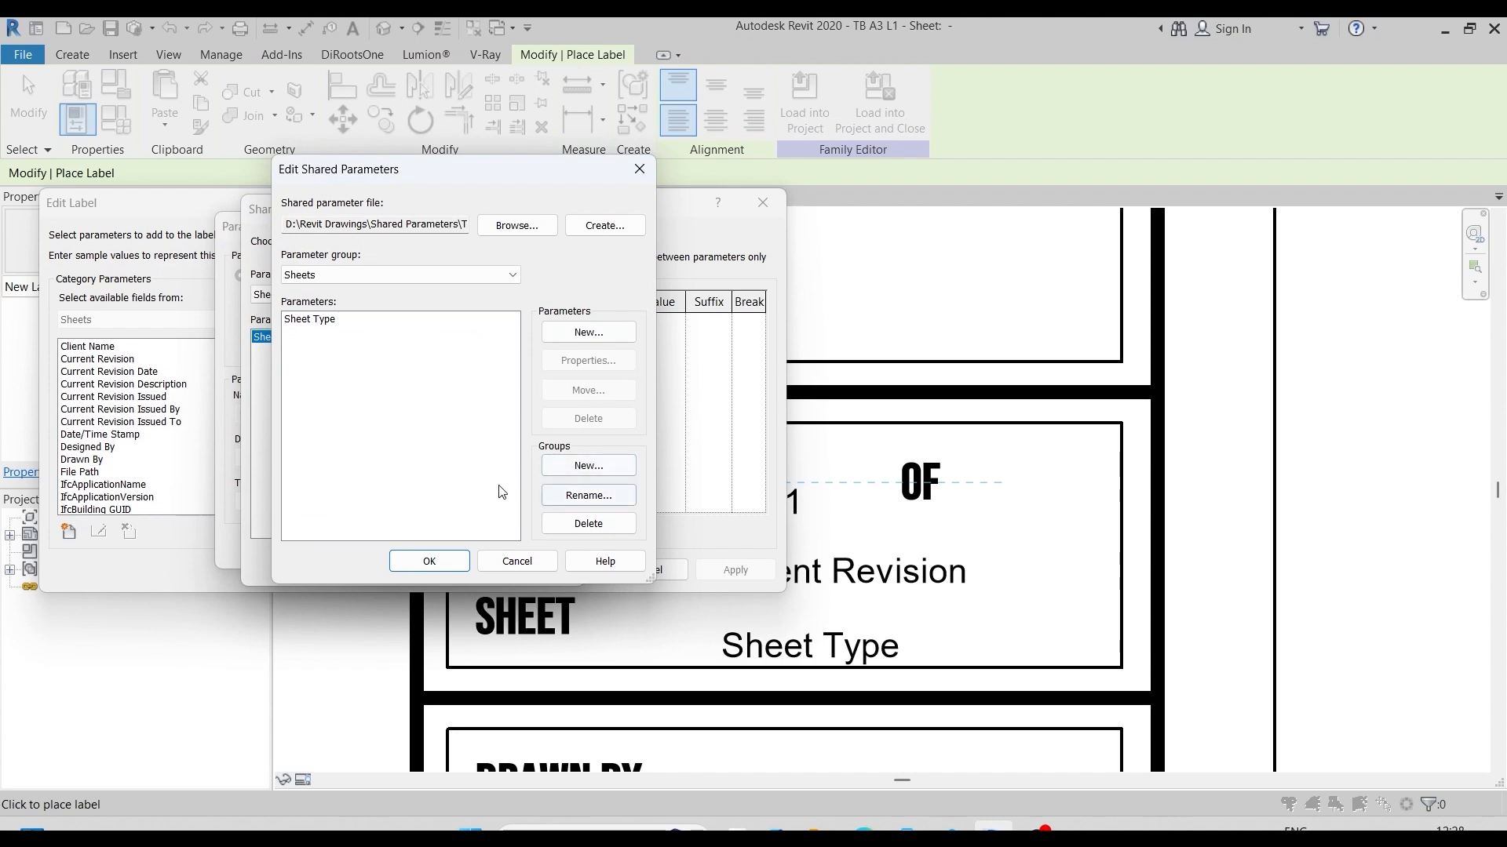
left_click(587, 333)
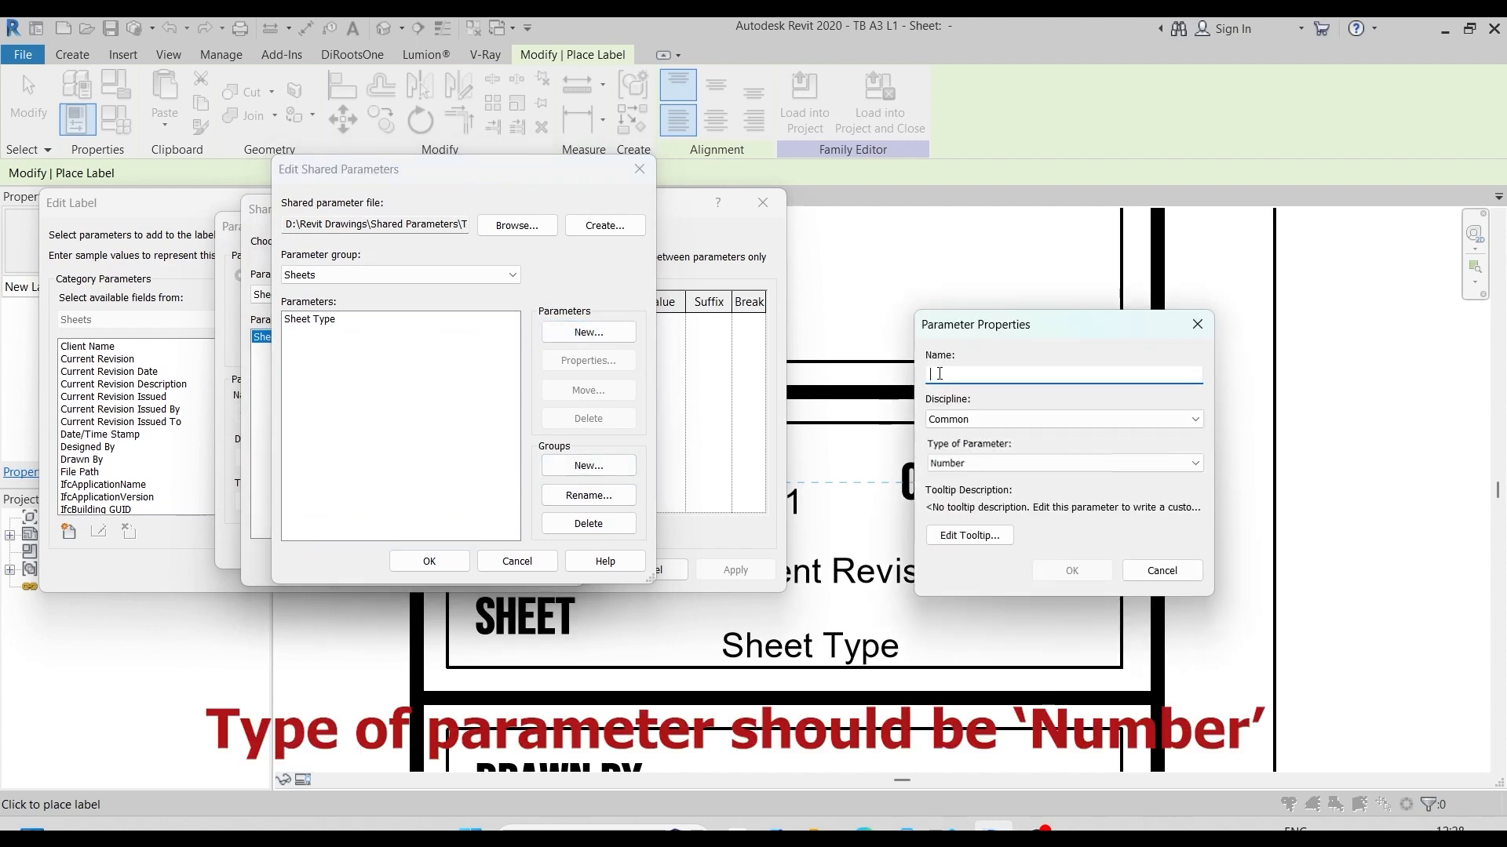
type("Total No Sheets")
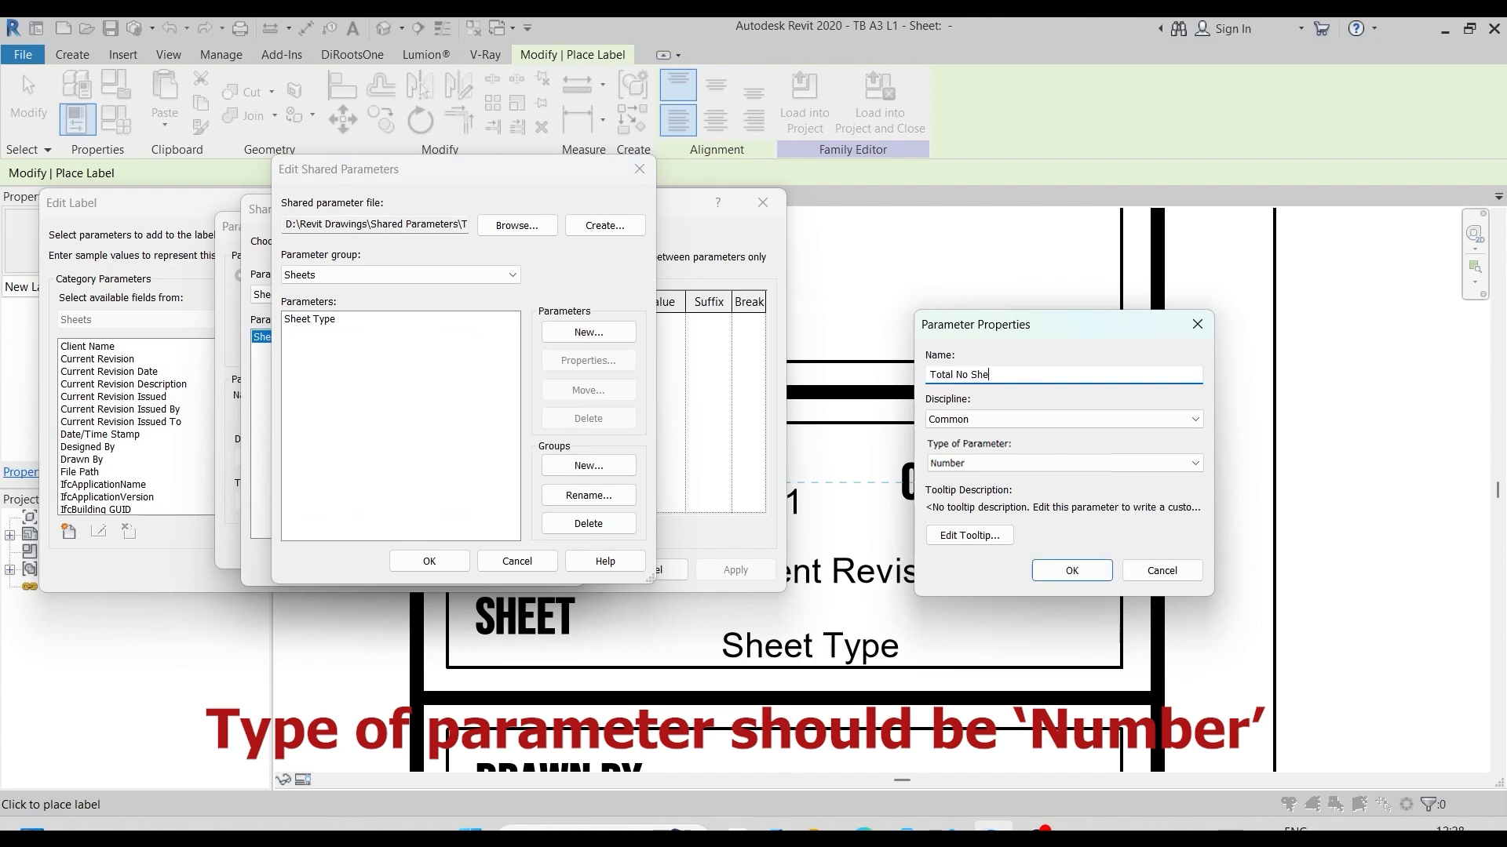
left_click(1070, 571)
left_click(429, 562)
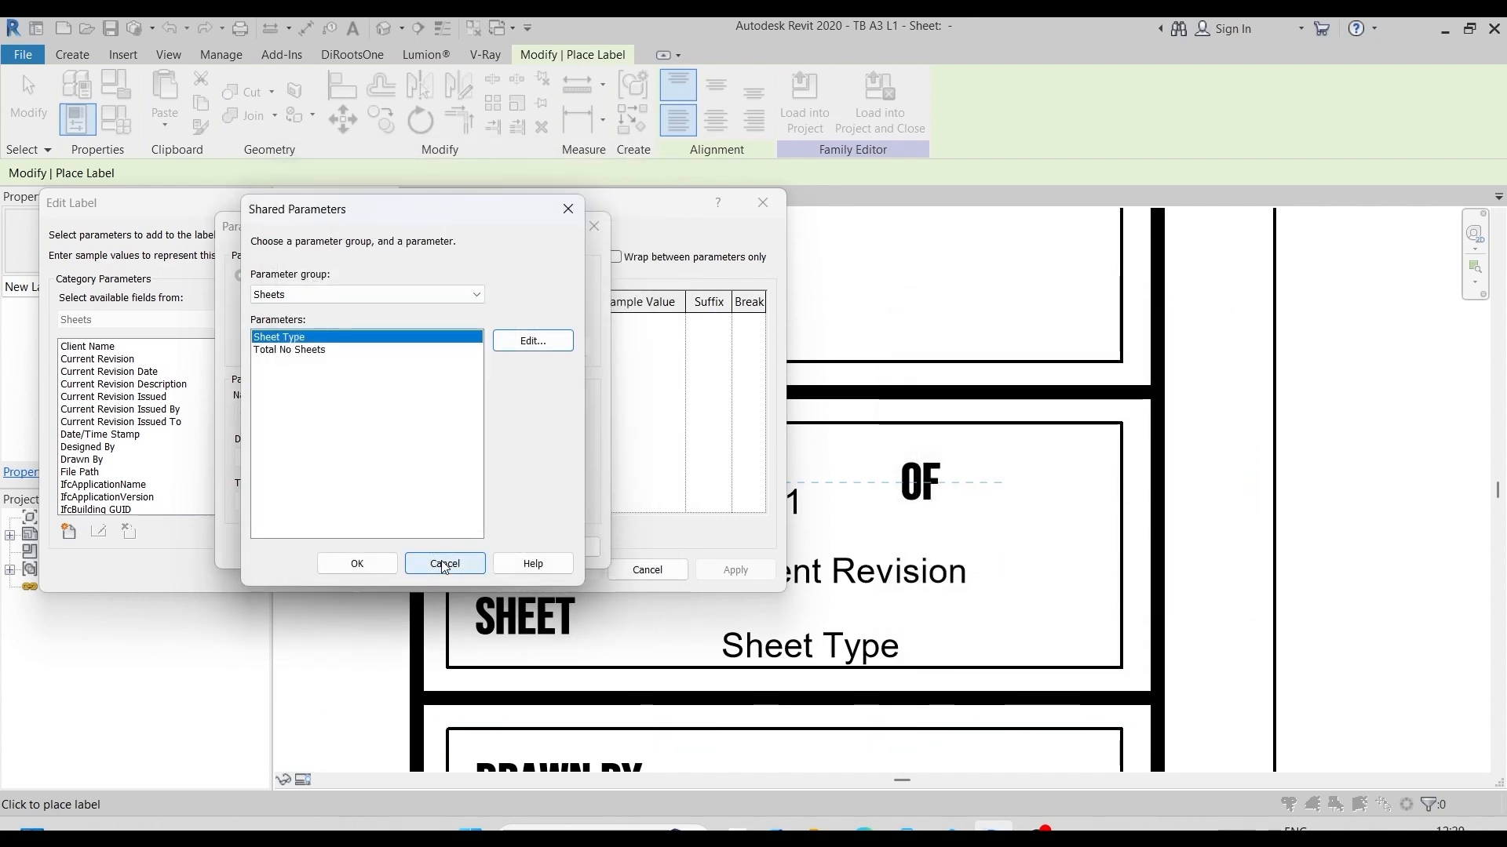
Step: Assign the shared parameter Total No Sheets to the new label after the OF text
left_click(302, 350)
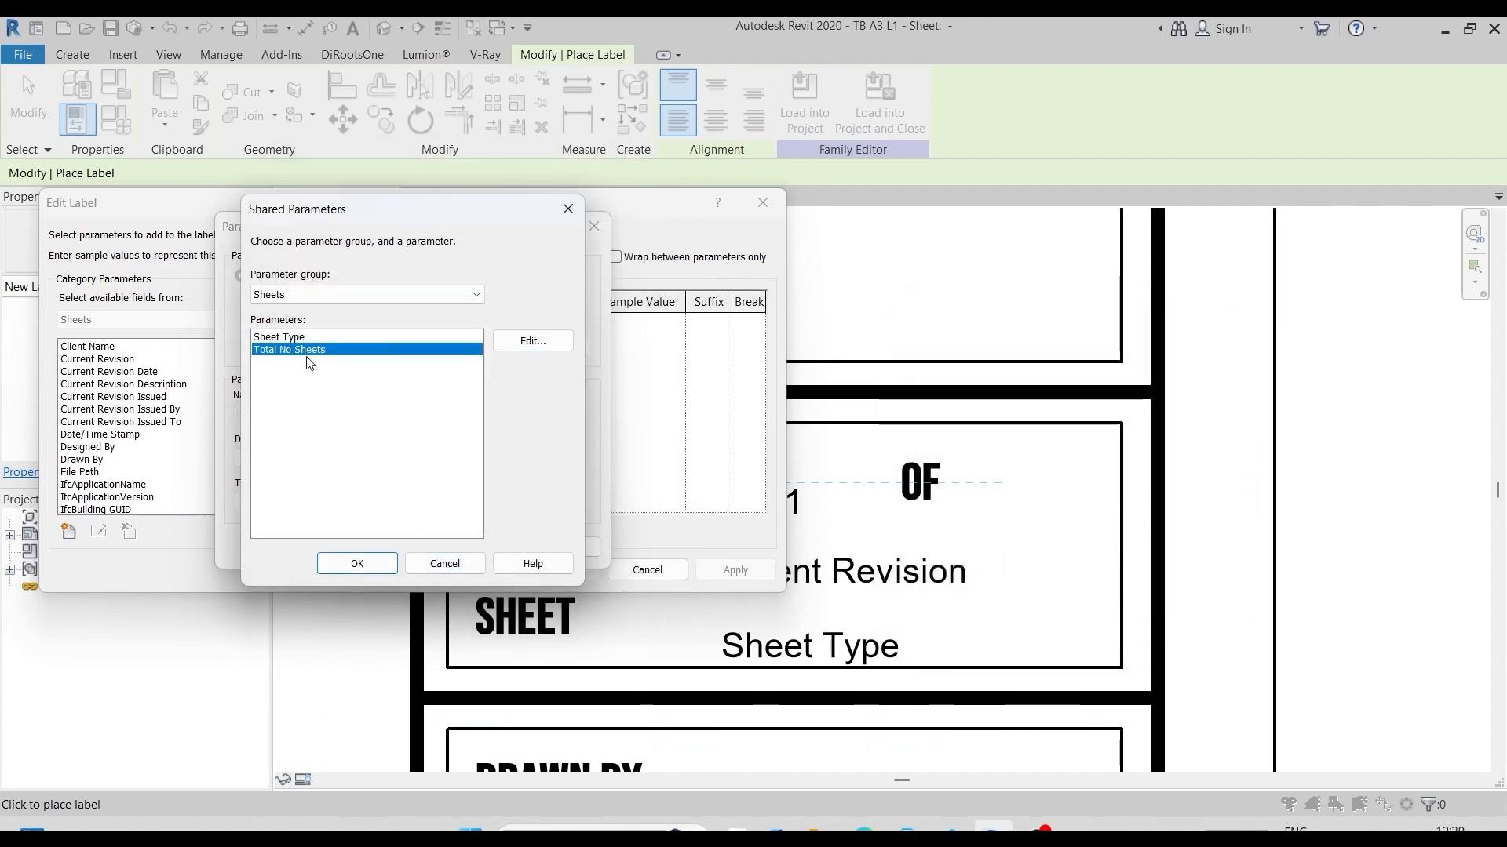
left_click(357, 565)
left_click(408, 541)
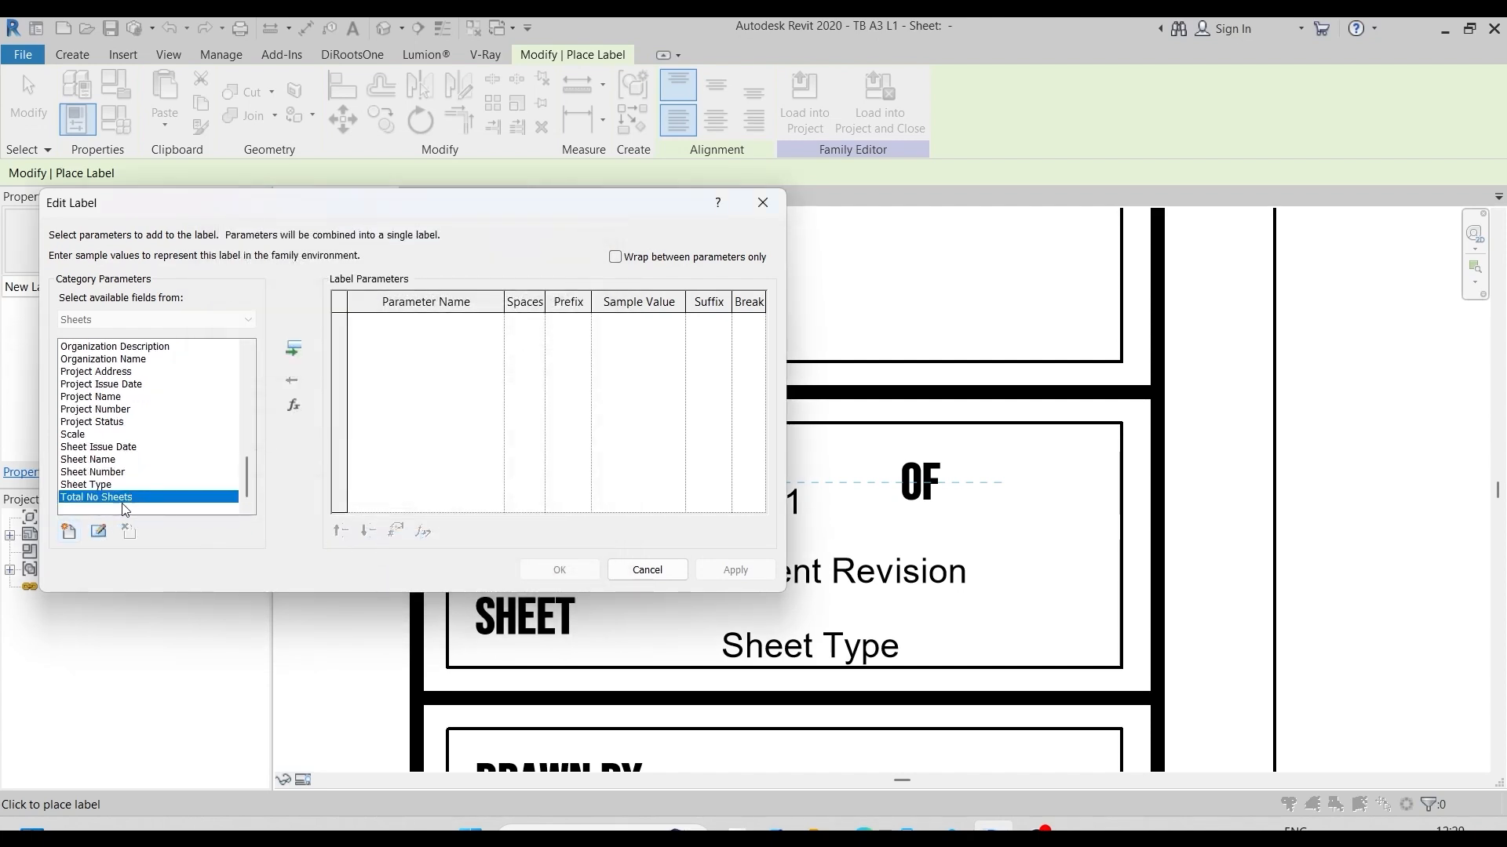
left_click(293, 348)
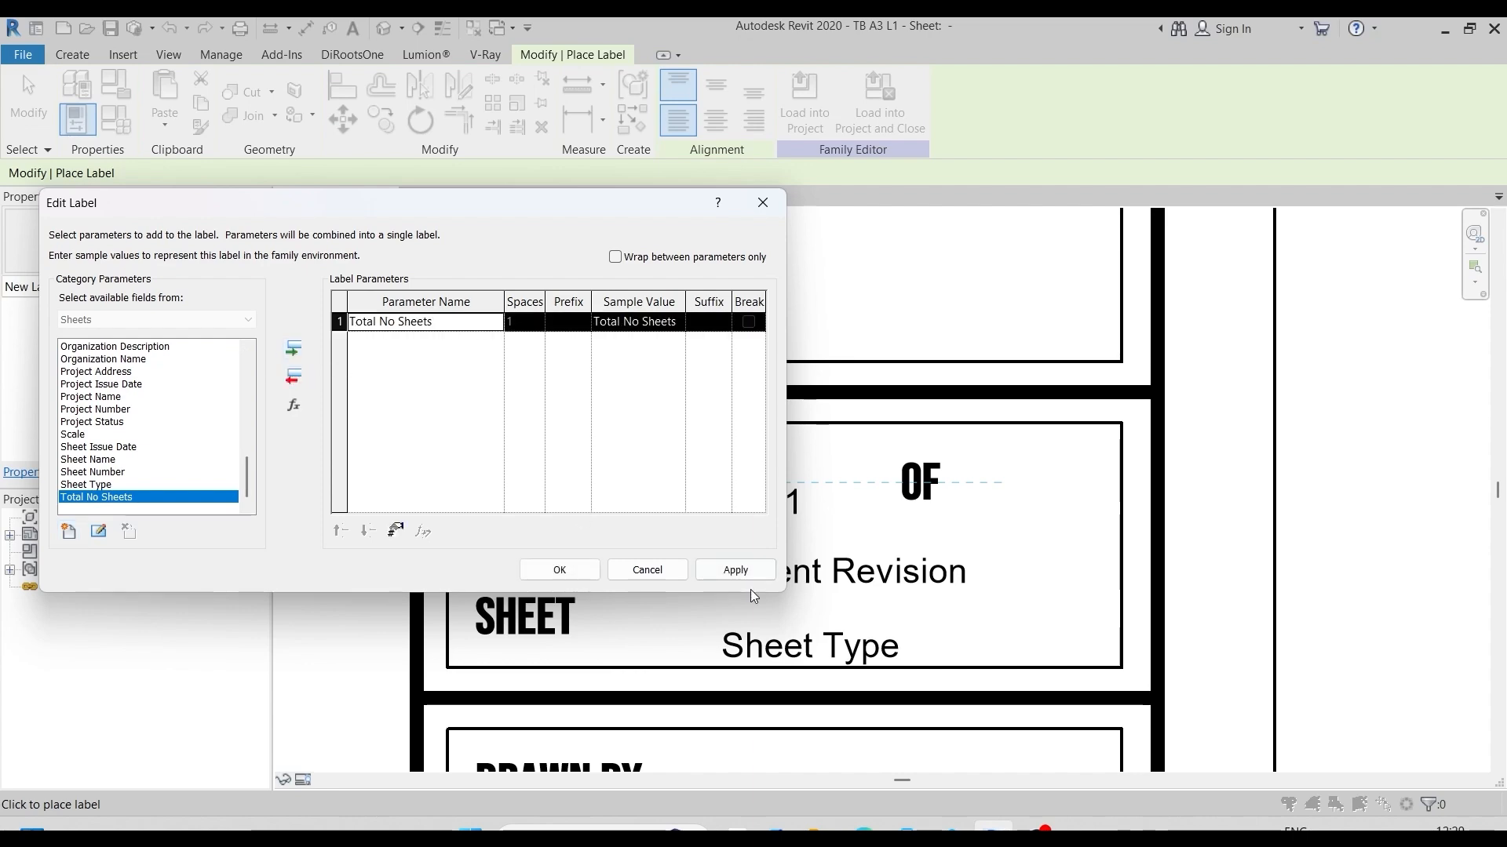
left_click(736, 571)
left_click(561, 570)
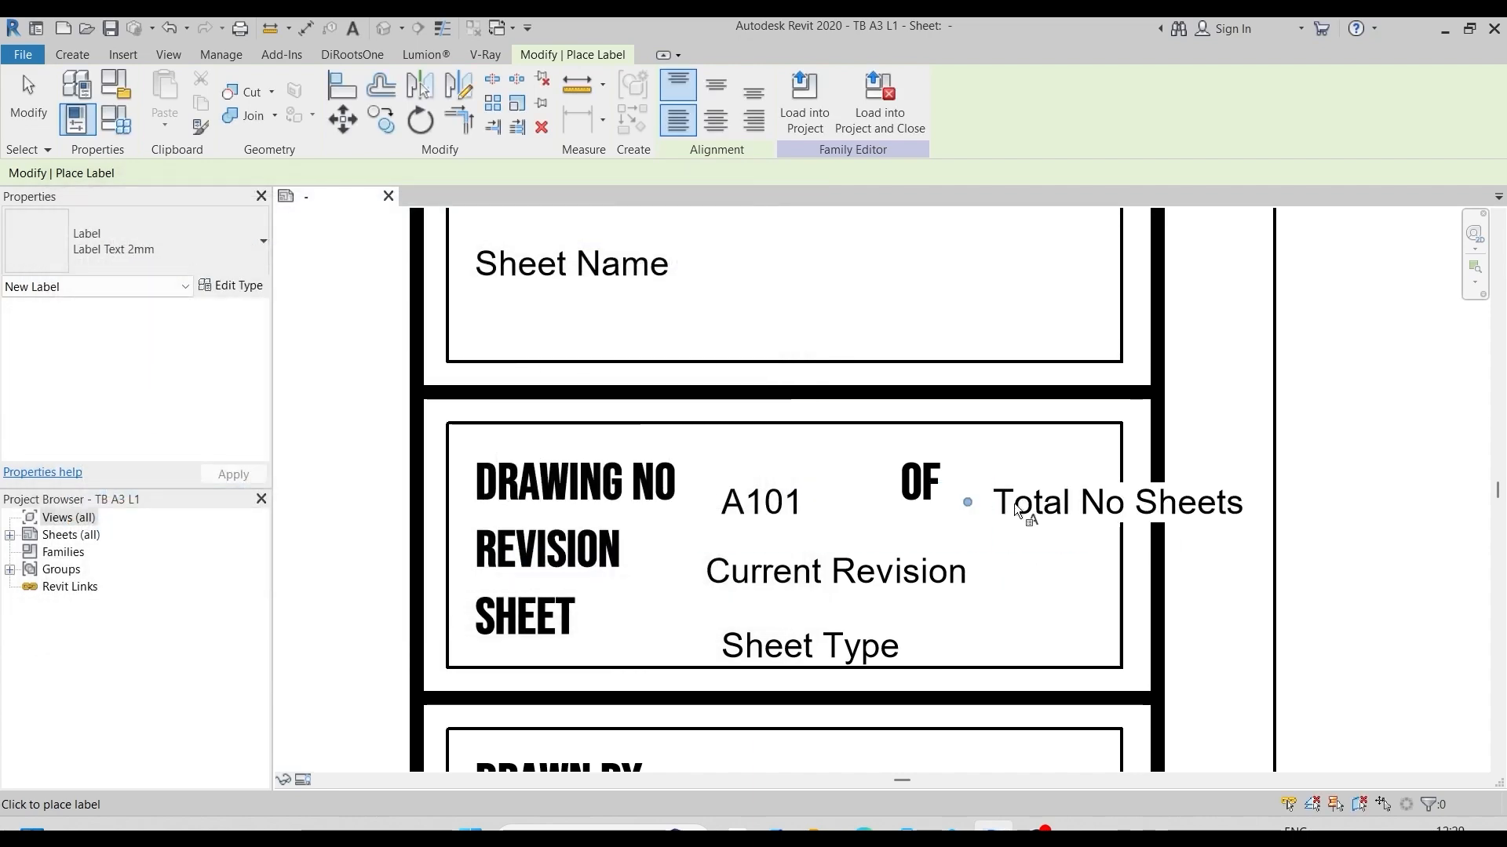
key("Escape")
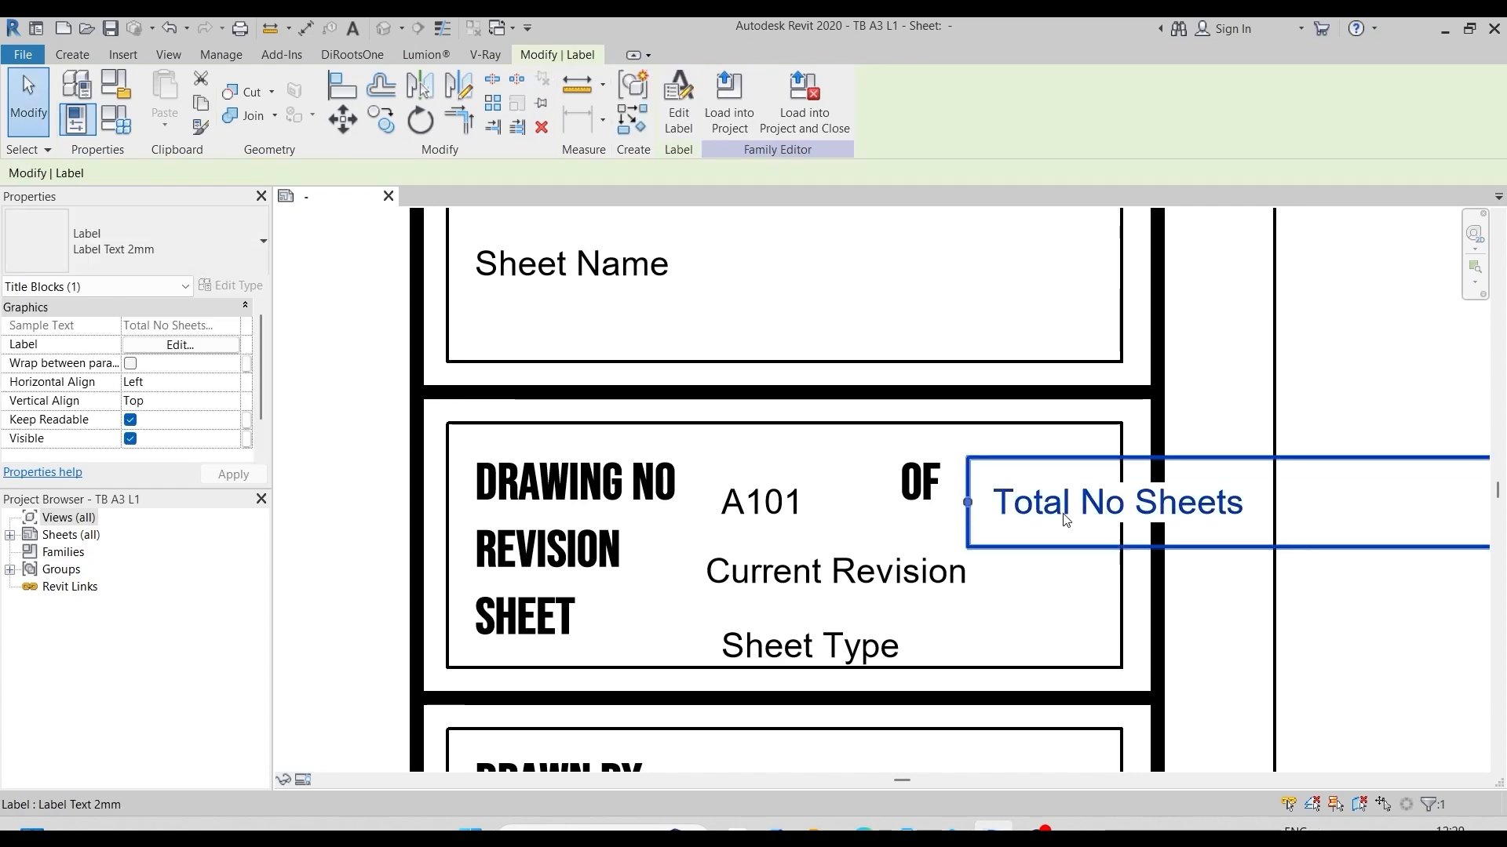
Step: Set the sample value of the Total No Sheets label to 100
left_click(174, 345)
left_click(663, 325)
left_click(663, 324)
type("1")
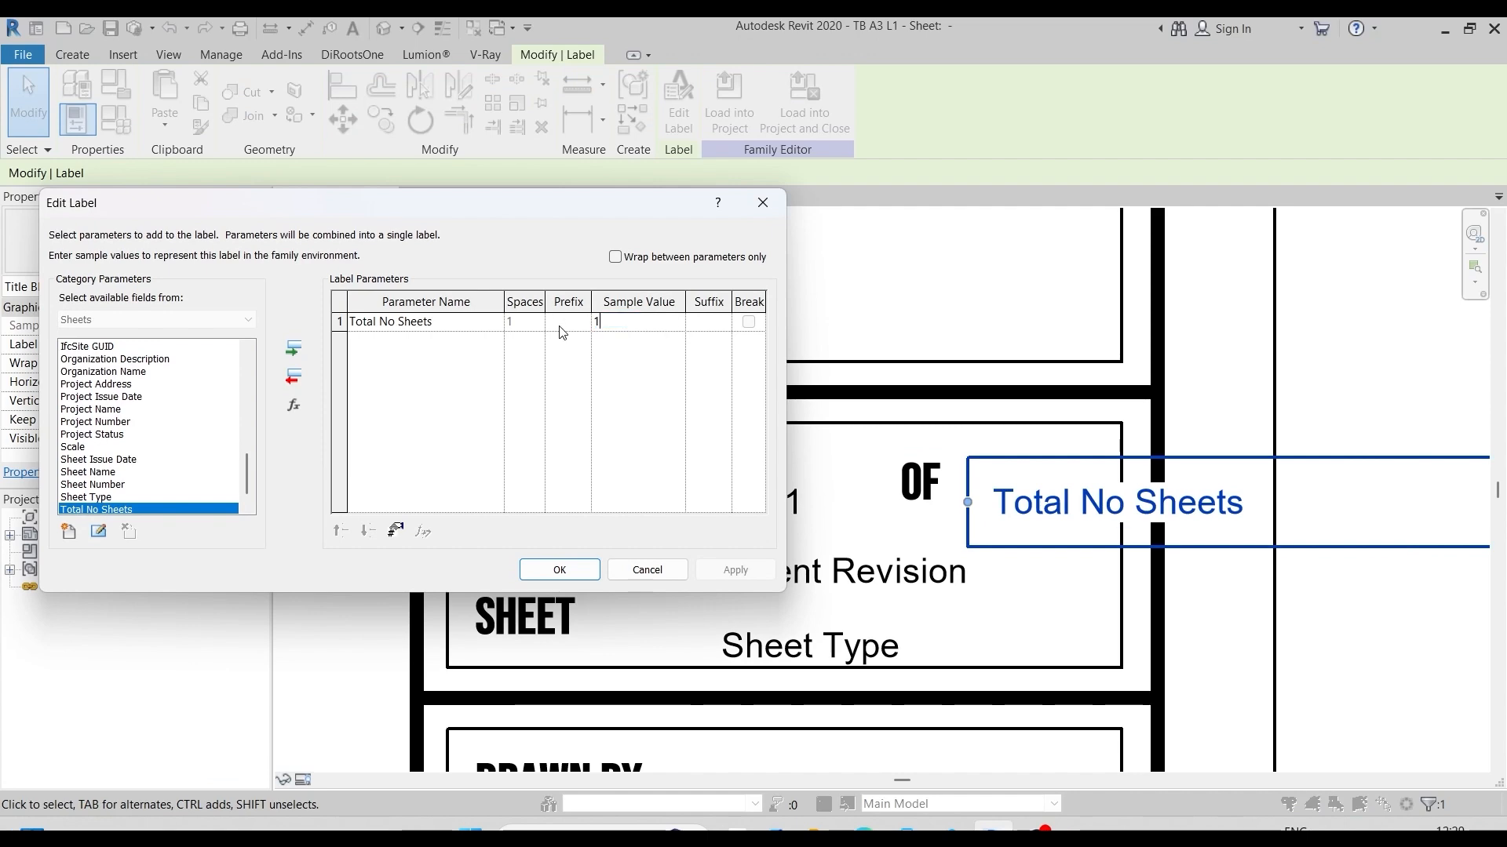
left_click(559, 570)
Step: Narrow the text box of the Total No Sheets label to fit within the drawing number box
scroll(991, 579, "down", 1)
left_click_drag(1364, 499, 1025, 507)
left_click(970, 555)
Step: Narrow the Sheet Number label in the drawing number box and set its sample value to 01
scroll(803, 539, "up", 1)
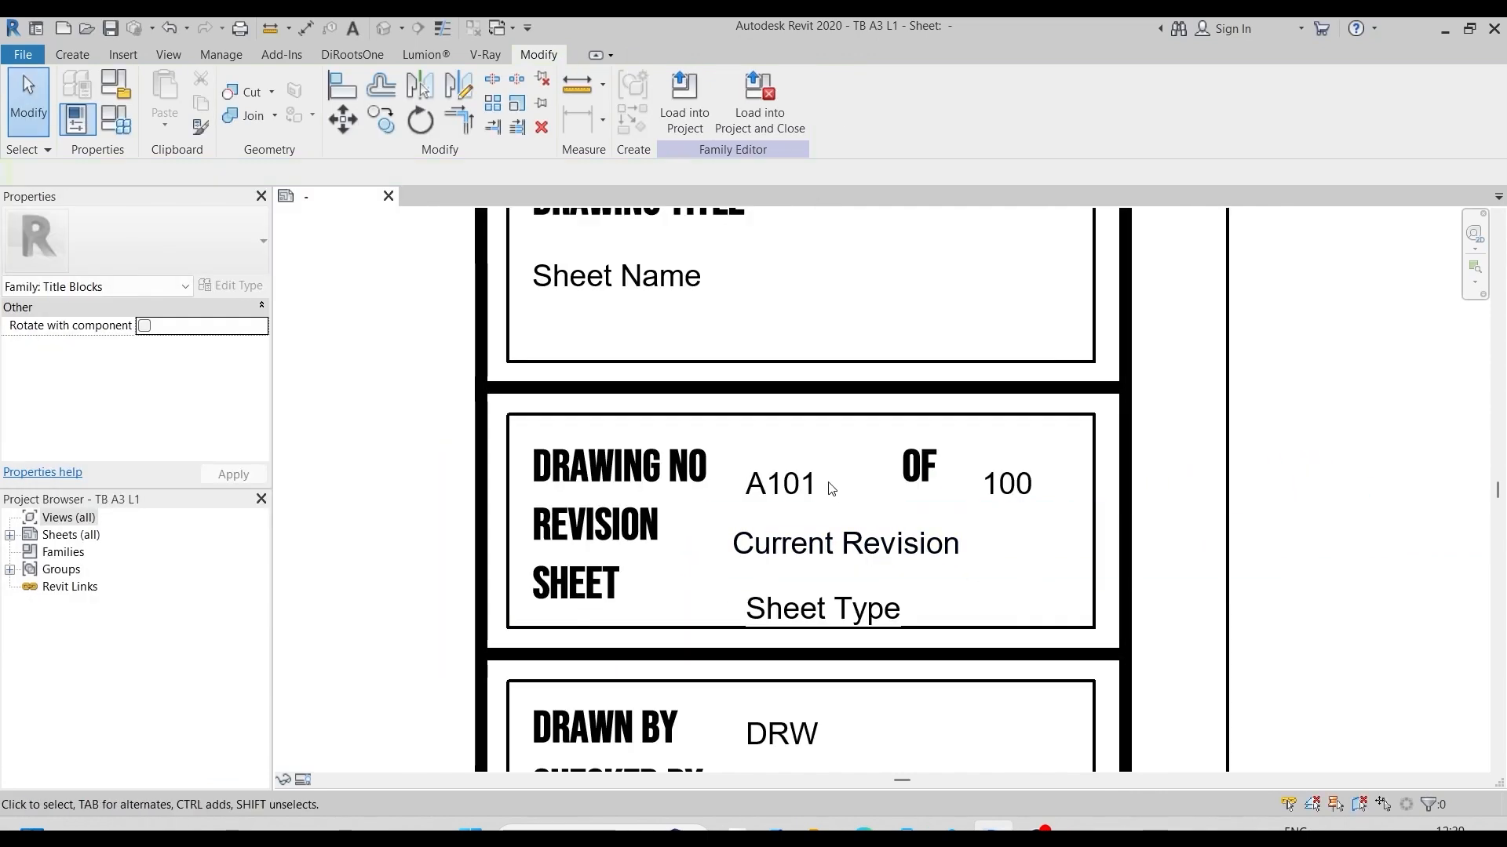
left_click(789, 491)
left_click_drag(1309, 485, 840, 485)
left_click(180, 345)
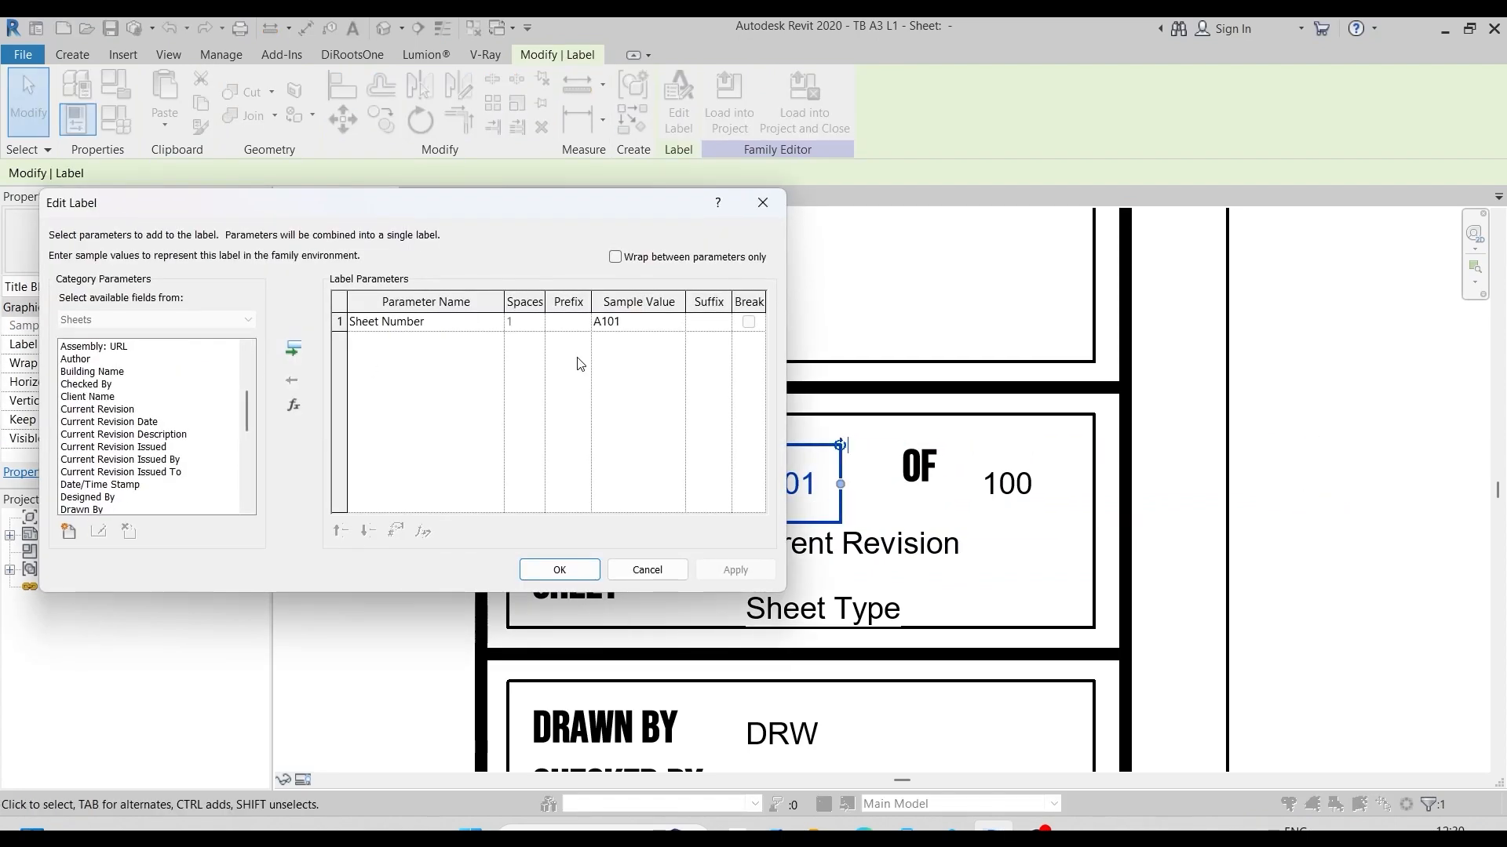
left_click(628, 324)
type("0")
left_click(568, 574)
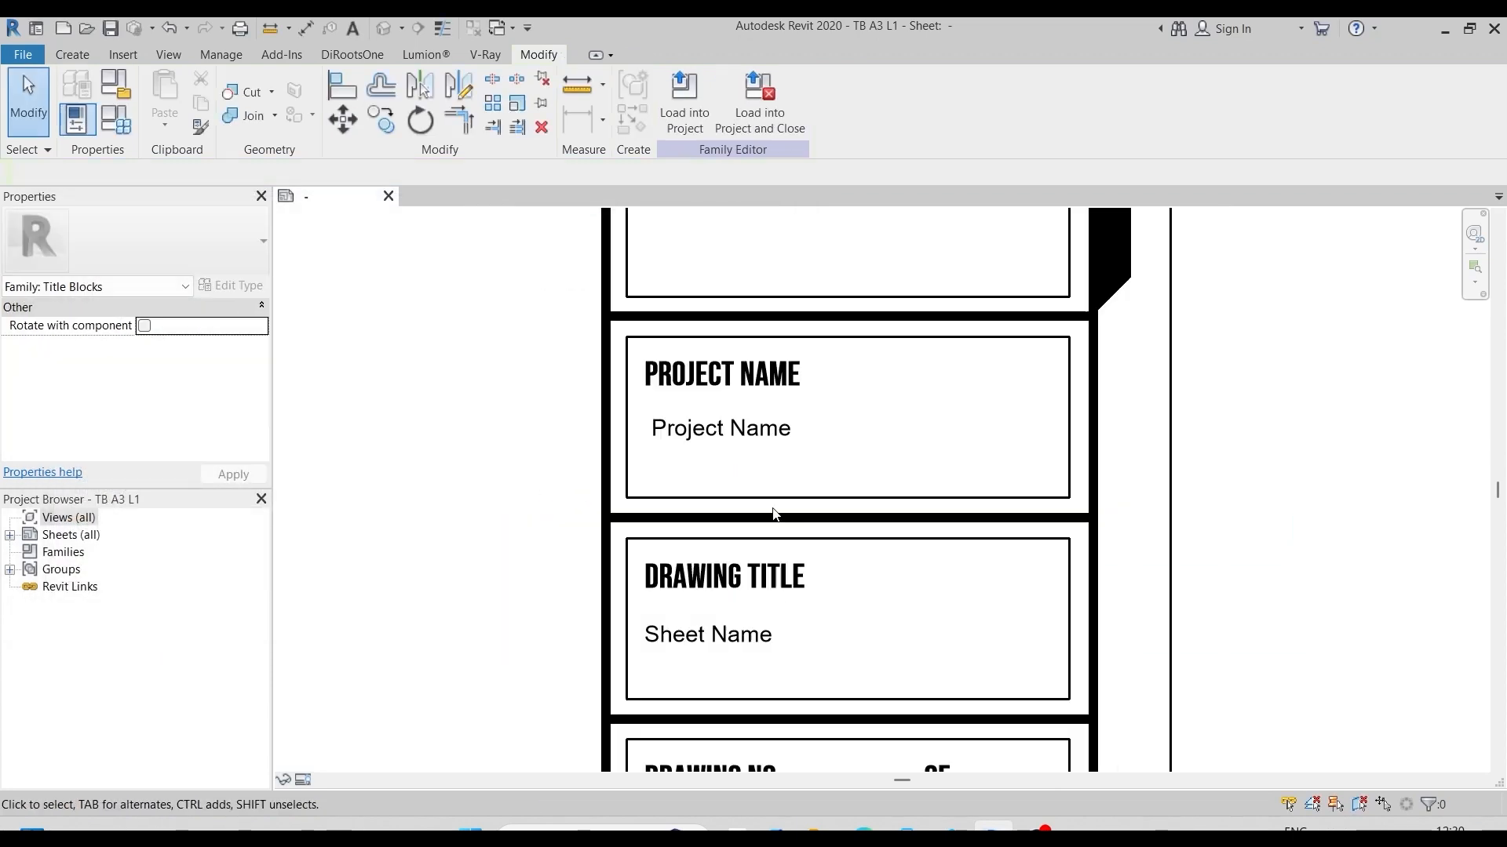
Step: Move the Project Name and Sheet Name labels so they sit directly below their box titles
scroll(696, 426, "up", 3)
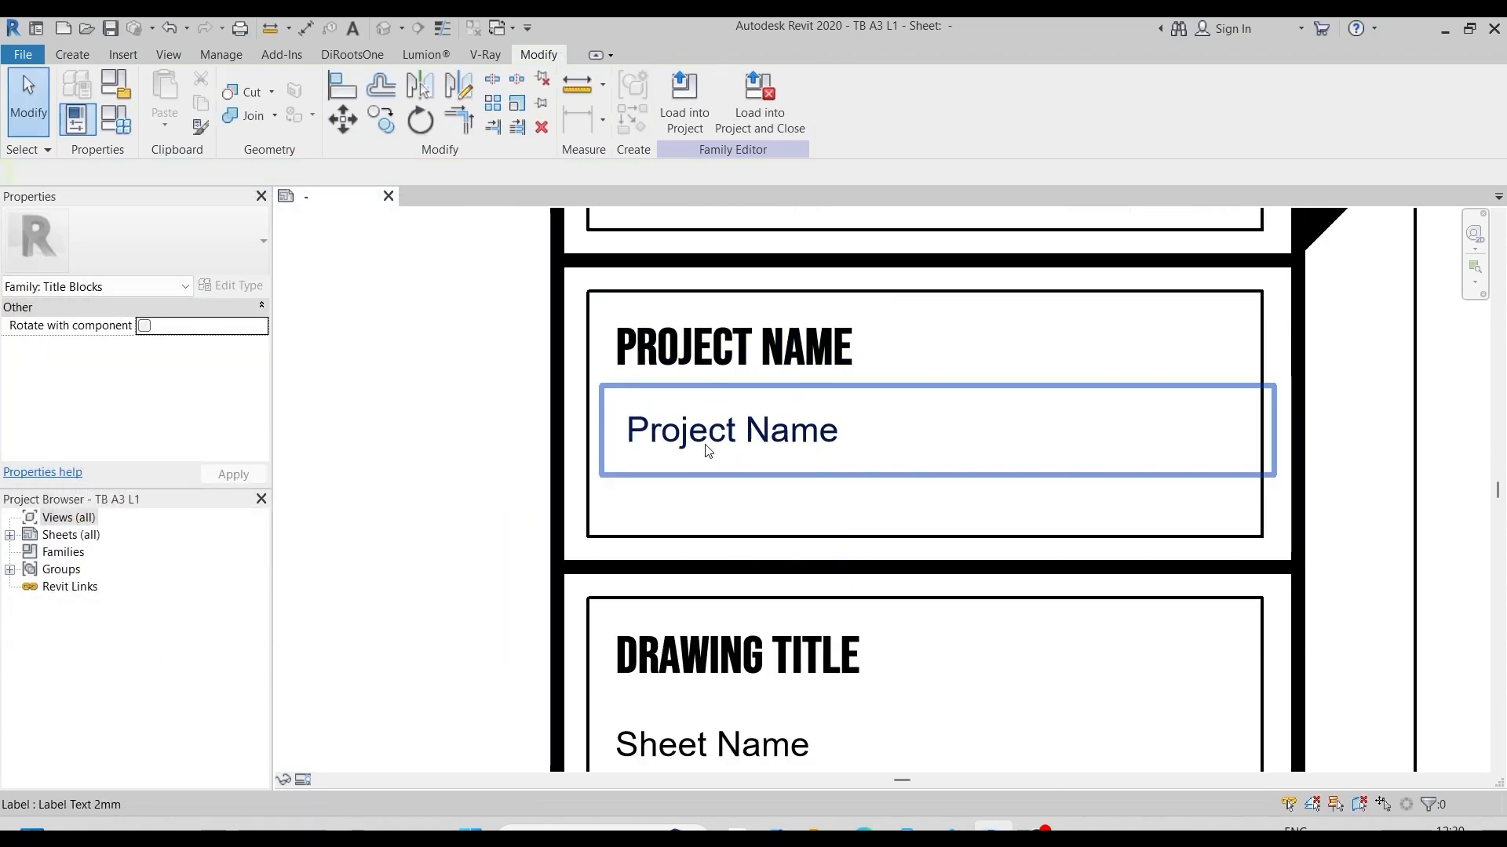
left_click(708, 450)
left_click_drag(652, 406, 631, 380)
middle_click_drag(747, 577, 763, 444)
left_click(722, 608)
left_click_drag(693, 562, 693, 539)
Step: Raise the sheet number and total sheets labels to line up with the DRAWING NO and OF texts
middle_click_drag(879, 706, 831, 389)
scroll(855, 502, "up", 1)
left_click(848, 532)
left_click_drag(854, 482, 853, 466)
left_click_drag(850, 514, 849, 499)
mouse_move(1174, 532)
left_mouse_down()
mouse_move(1175, 497)
mouse_move(1175, 510)
left_mouse_up()
scroll(784, 361, "down", 2)
Step: Narrow the Current Revision and Sheet Type labels and raise them level with the REVISION and SHEET titles
left_click(934, 525)
left_click_drag(1288, 525, 1100, 525)
left_click_drag(853, 525, 853, 501)
left_click(871, 581)
left_click_drag(1300, 581, 1112, 582)
left_click_drag(854, 581, 853, 558)
left_click(1228, 553)
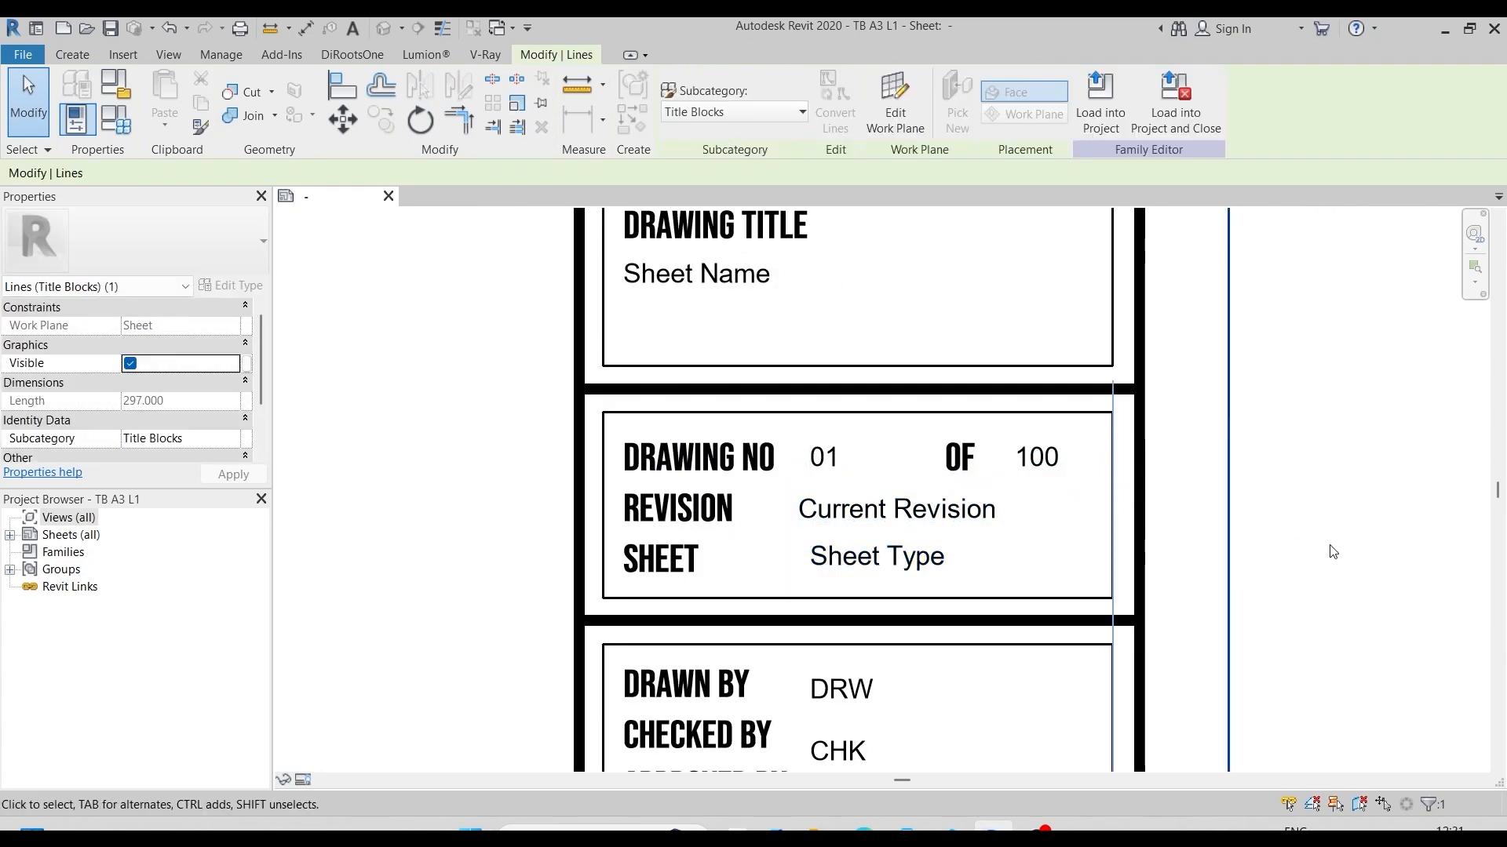
Step: Narrow the DRW, CHK and APR labels and line them up with the DRAWN BY, CHECKED BY and APPROVED BY titles
middle_click_drag(1331, 552, 1448, 359)
left_click(882, 519)
left_click_drag(1413, 519, 1184, 518)
mouse_move(871, 524)
left_mouse_down()
mouse_move(871, 507)
mouse_move(893, 505)
left_mouse_up()
scroll(910, 530, "up", 2)
scroll(973, 393, "down", 2)
left_click_drag(1433, 528, 1208, 529)
left_click_drag(902, 528, 902, 509)
left_click_drag(1433, 589, 1192, 590)
mouse_move(903, 591)
left_mouse_down()
mouse_move(918, 557)
mouse_move(903, 561)
left_mouse_up()
left_click(1079, 393)
Step: Fine-tune the positions of the labels around the approval and client boxes
scroll(1083, 389, "down", 1)
scroll(1013, 604, "up", 3)
left_click(880, 502)
left_click_drag(879, 502, 880, 516)
left_click(1028, 281)
scroll(1020, 281, "down", 3)
left_click(962, 487)
left_click(767, 599)
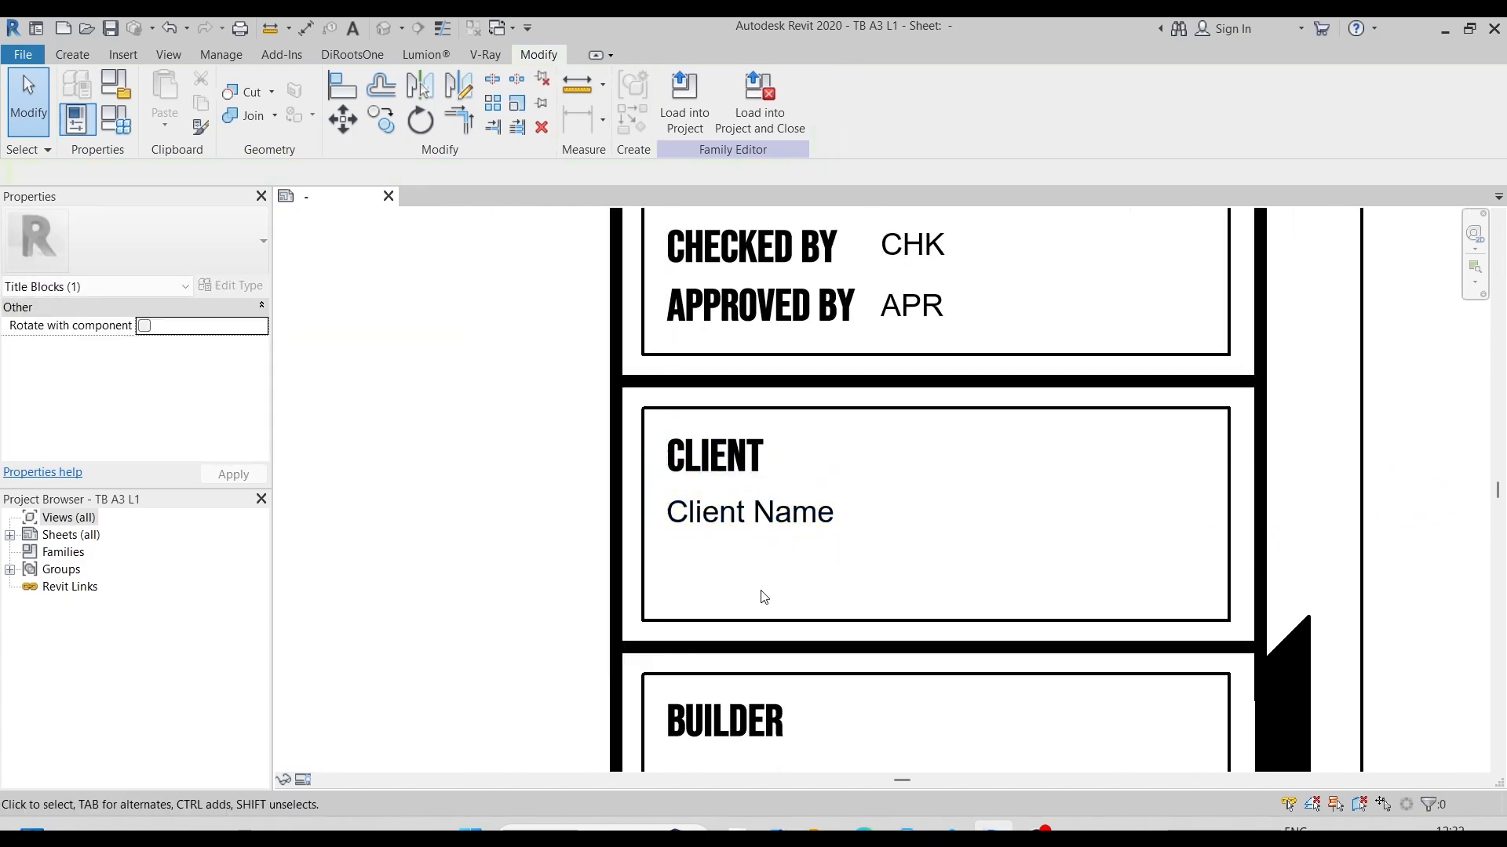
Step: Import the image logo.png from the Title Blocks folder and place it in the CONSULTANT box
scroll(807, 572, "down", 3)
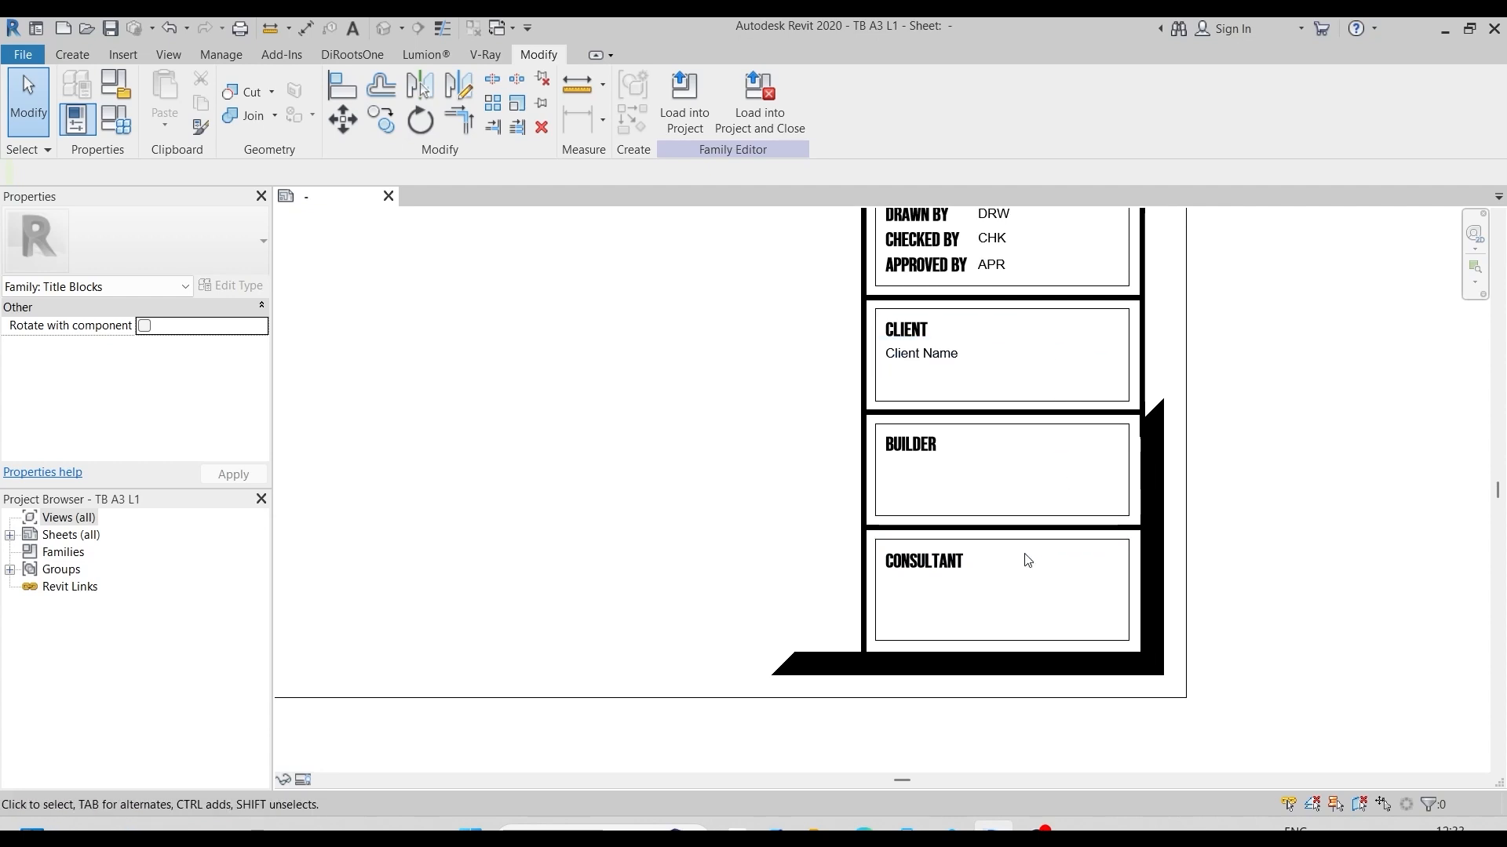
left_click(72, 54)
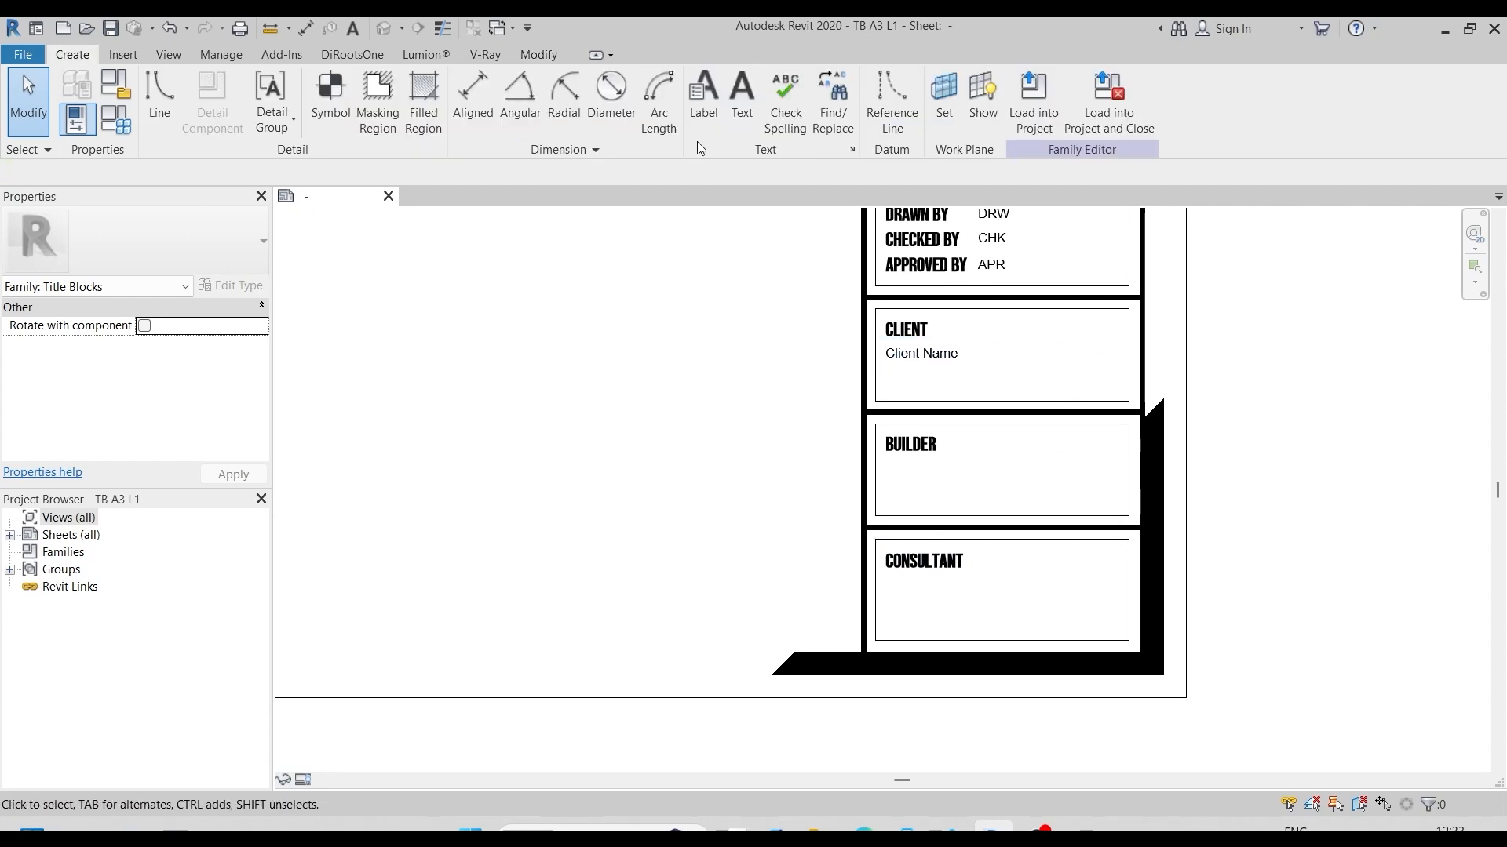
left_click(123, 54)
left_click(662, 92)
left_click(124, 537)
left_click(222, 195)
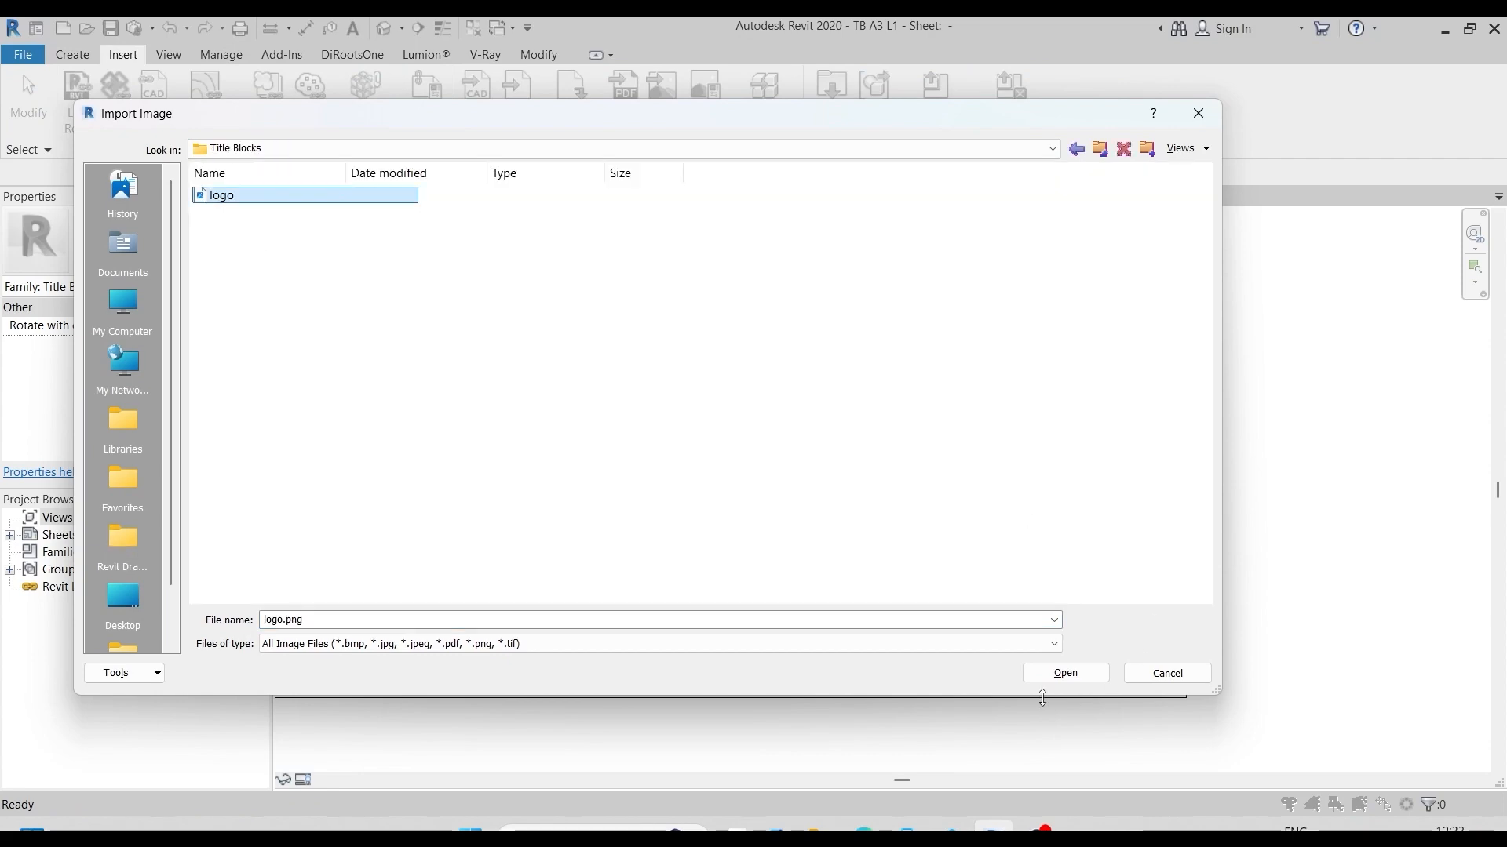
left_click(1065, 674)
scroll(952, 604, "up", 2)
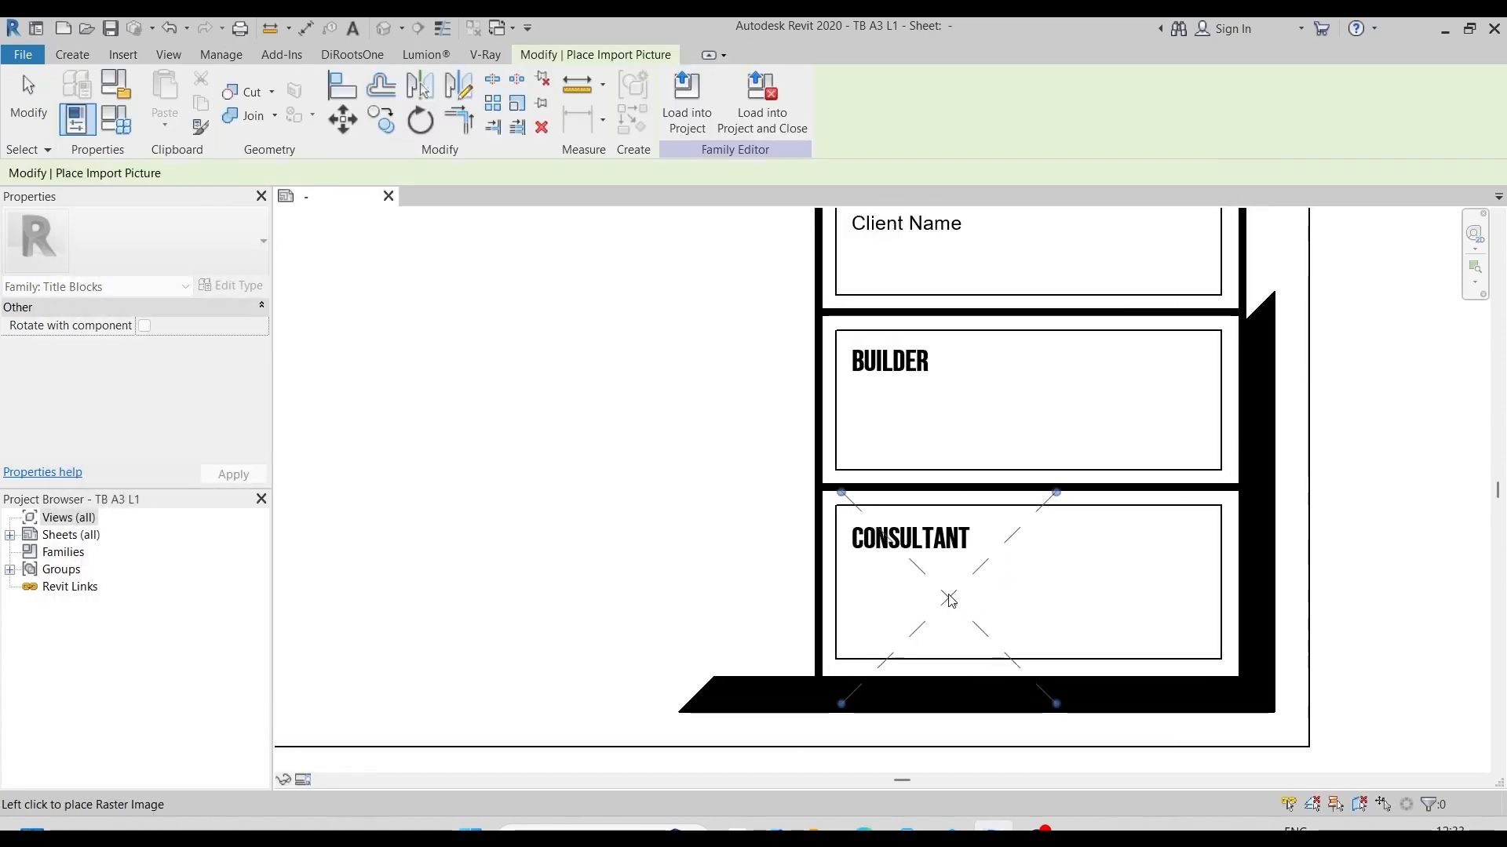
left_click(946, 591)
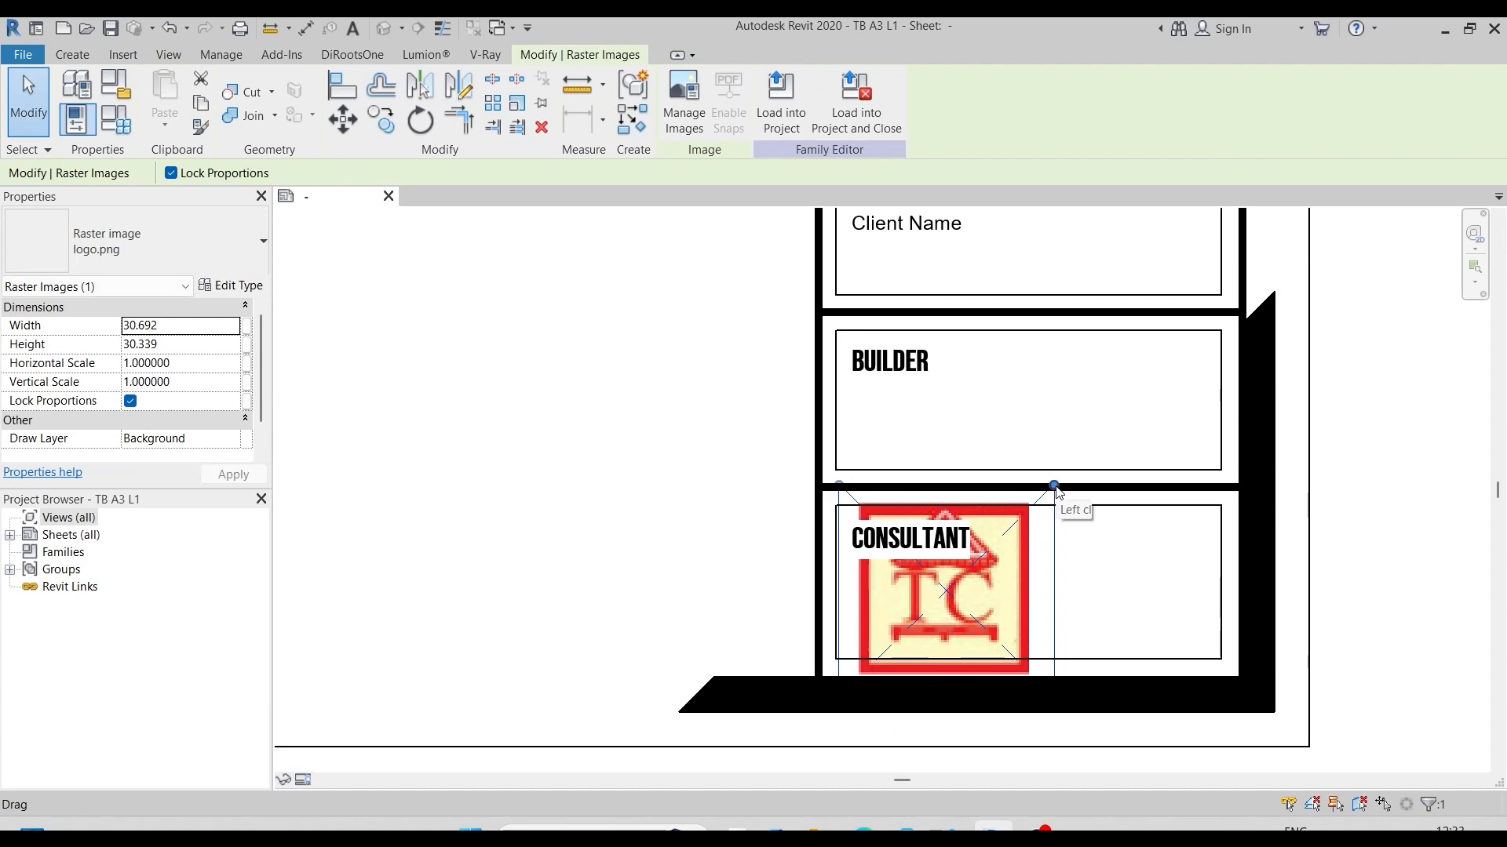
Step: Scale the logo down to about 15.4 mm wide and position it below the CONSULTANT title
left_click_drag(1053, 486, 1012, 581)
left_click_drag(851, 395, 881, 452)
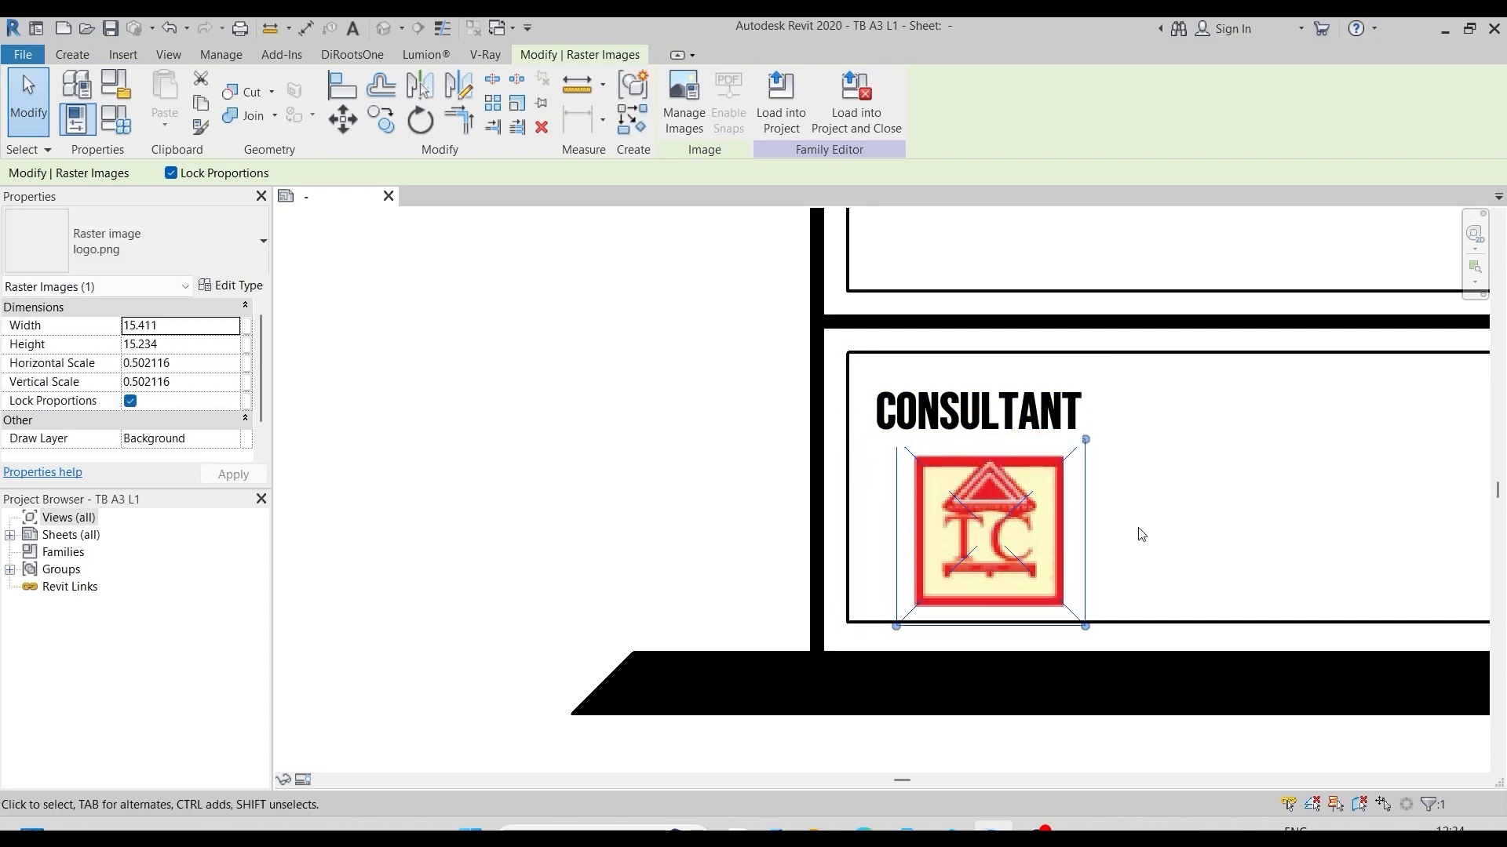
left_click_drag(1010, 521, 984, 511)
left_click(1193, 520)
scroll(1177, 530, "down", 2)
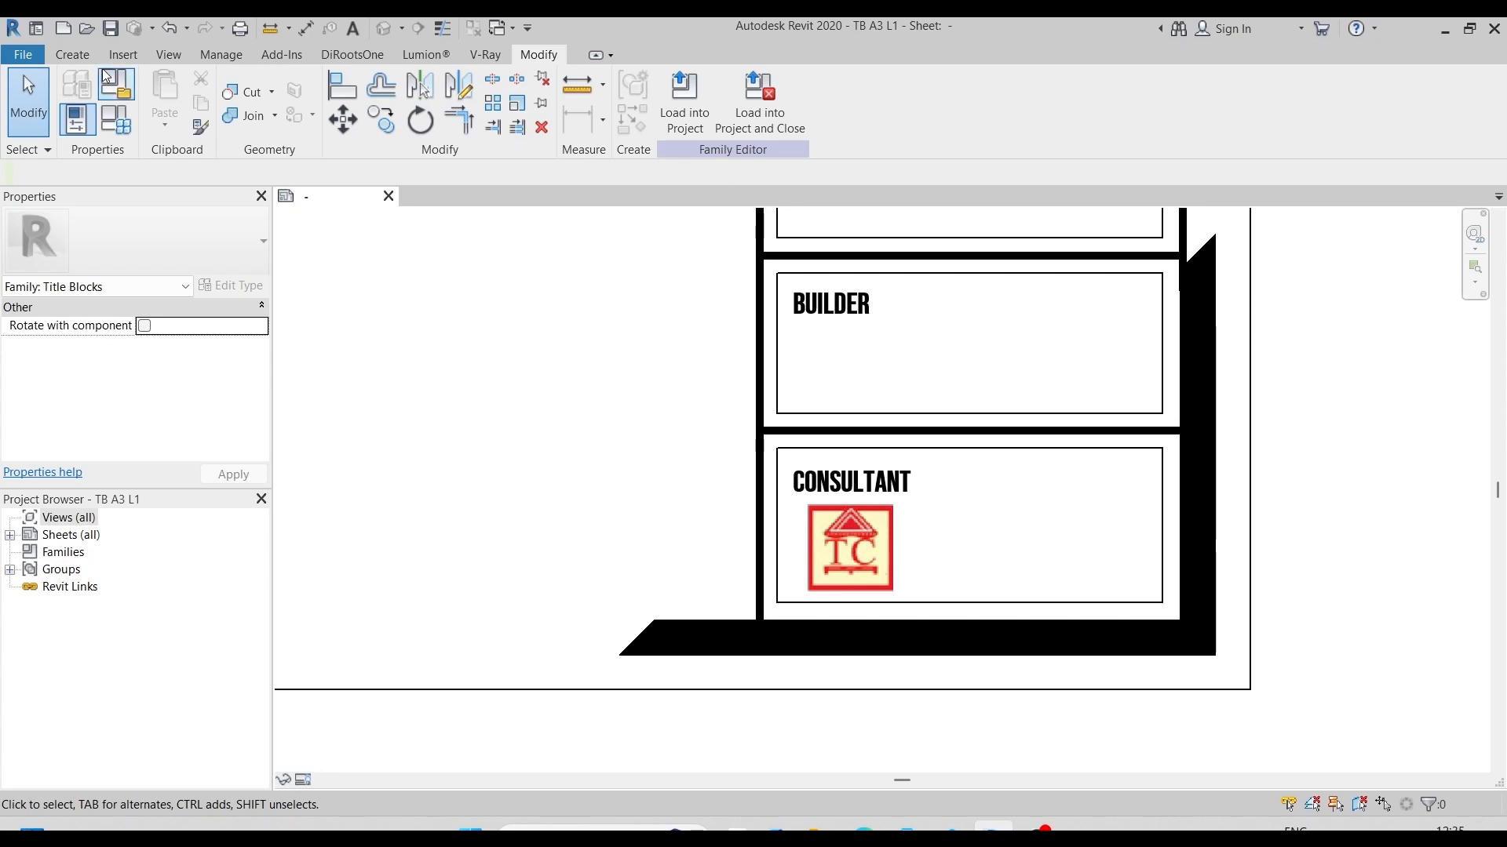
Step: Duplicate the Title Text 3mm text type as Title Text 2mm
left_click(72, 54)
left_click(742, 94)
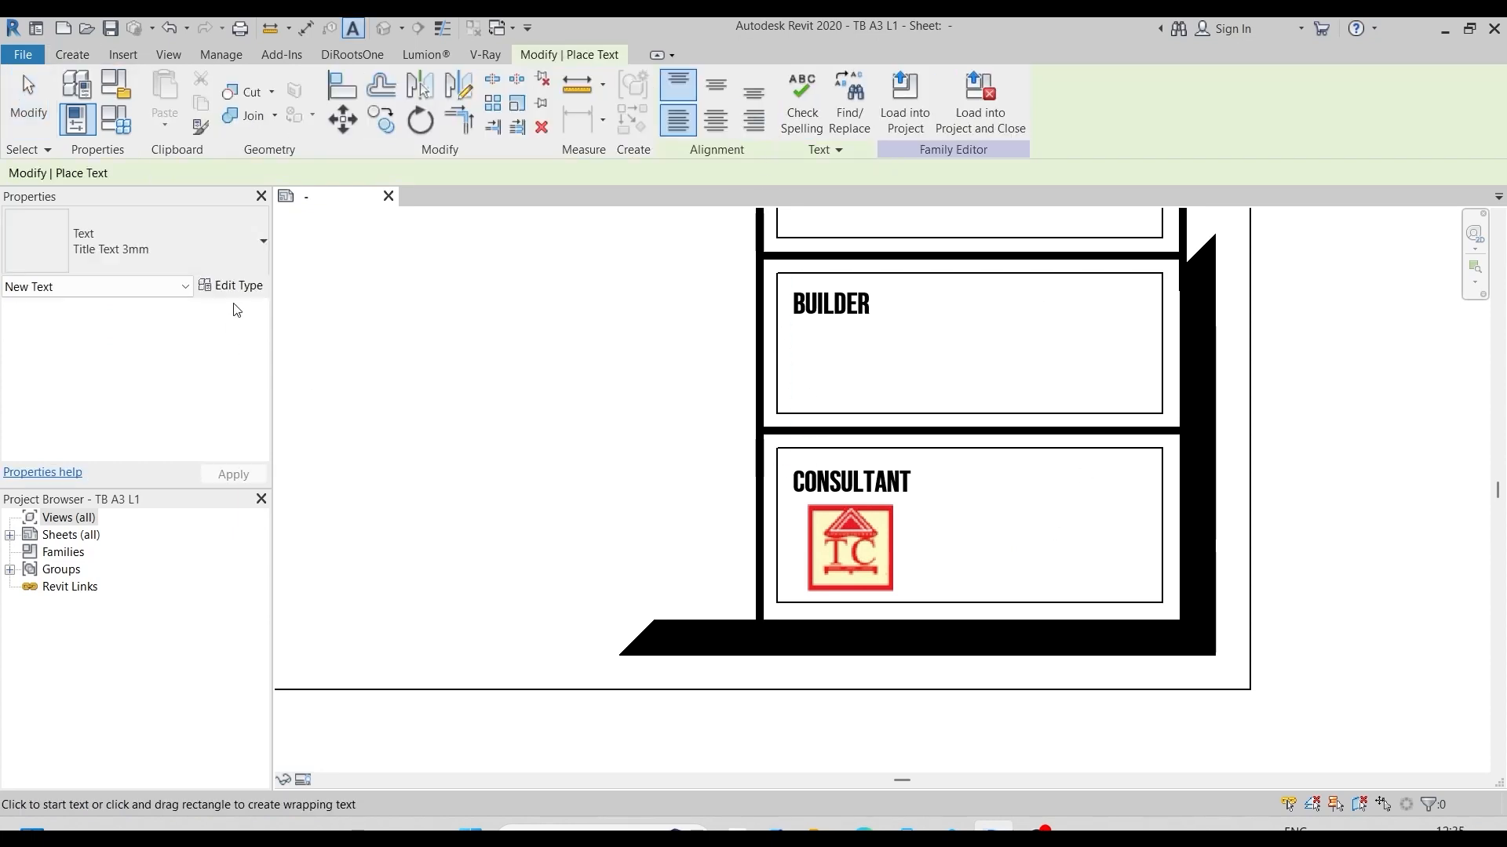
left_click(234, 286)
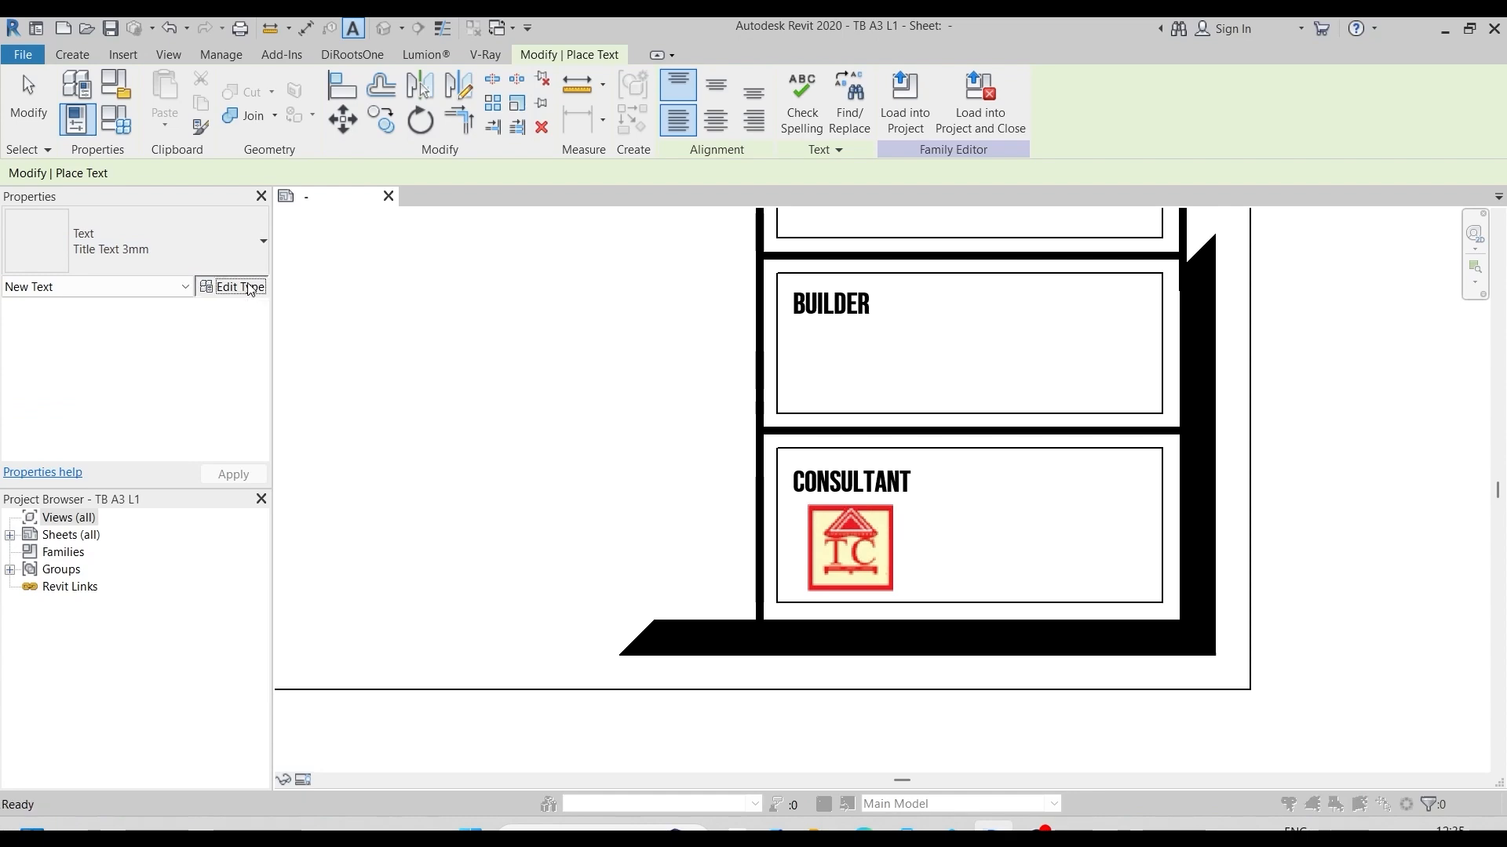
left_click_drag(459, 127, 681, 185)
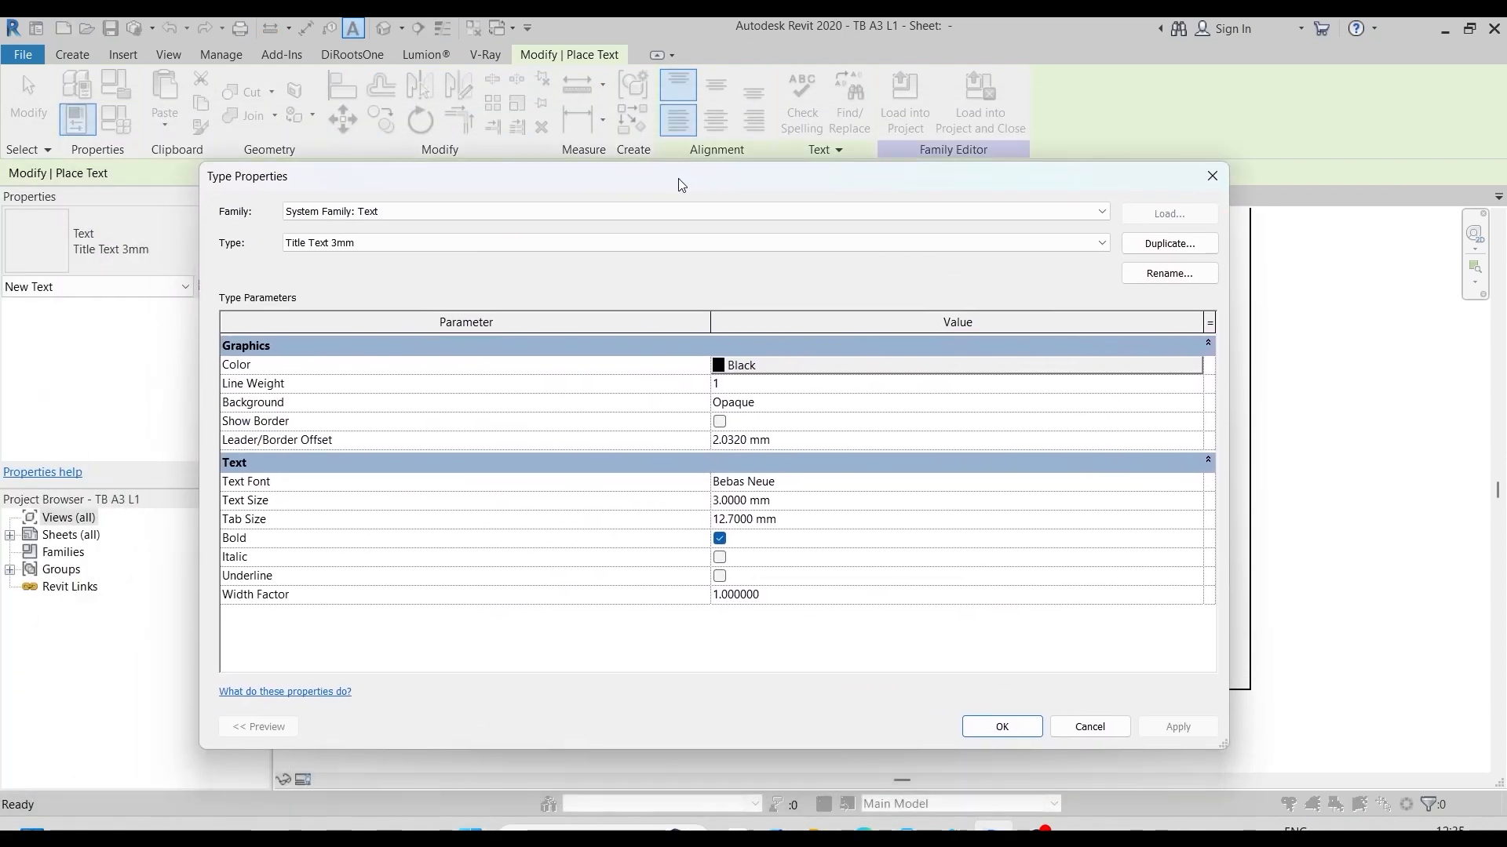
left_click(1157, 245)
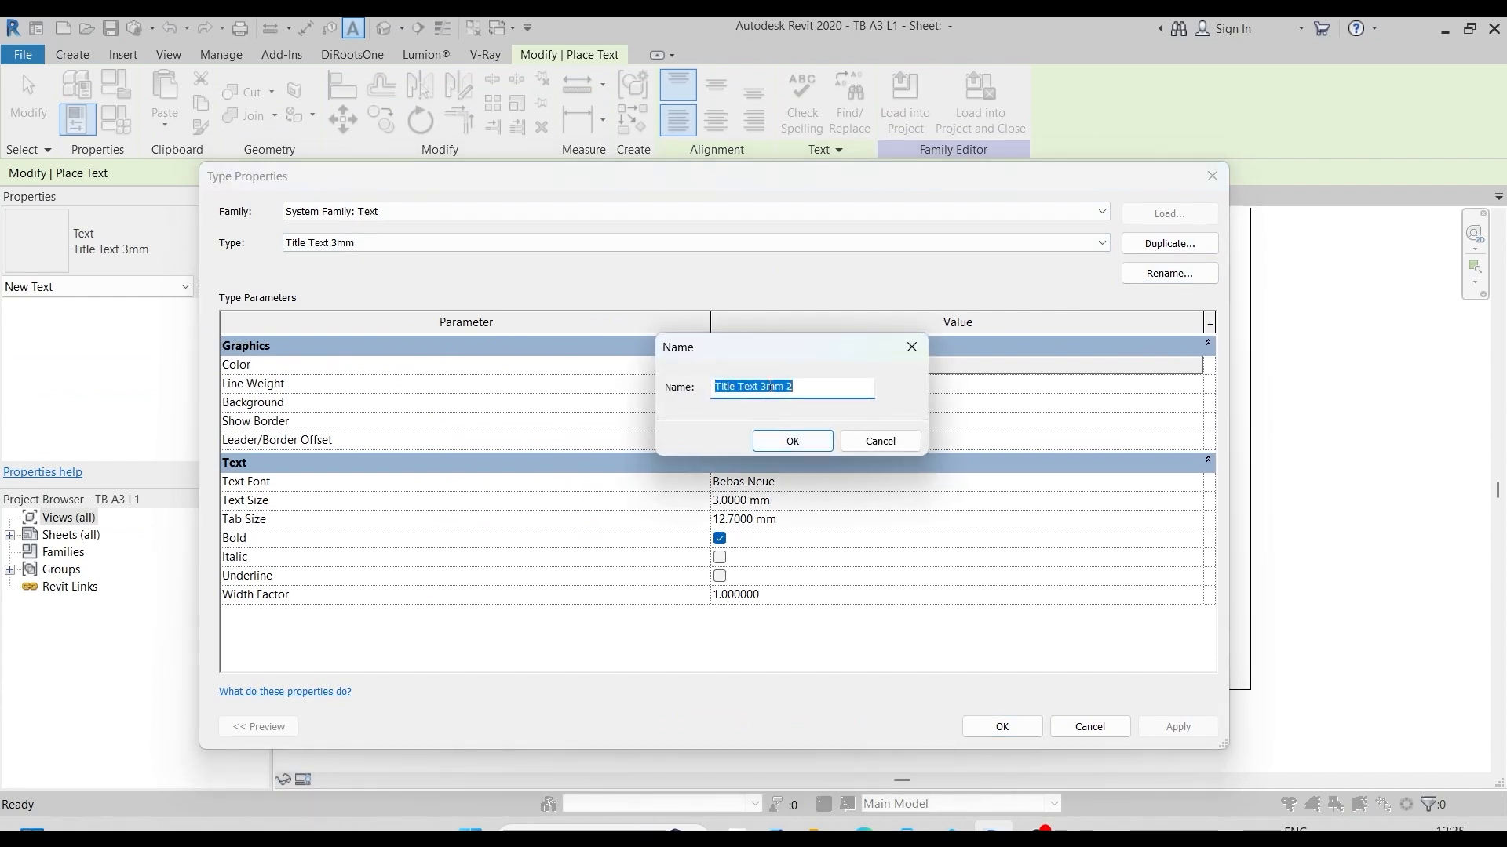
key("Left")
key("Left")
key("Left")
key("Left")
key("BackSpace")
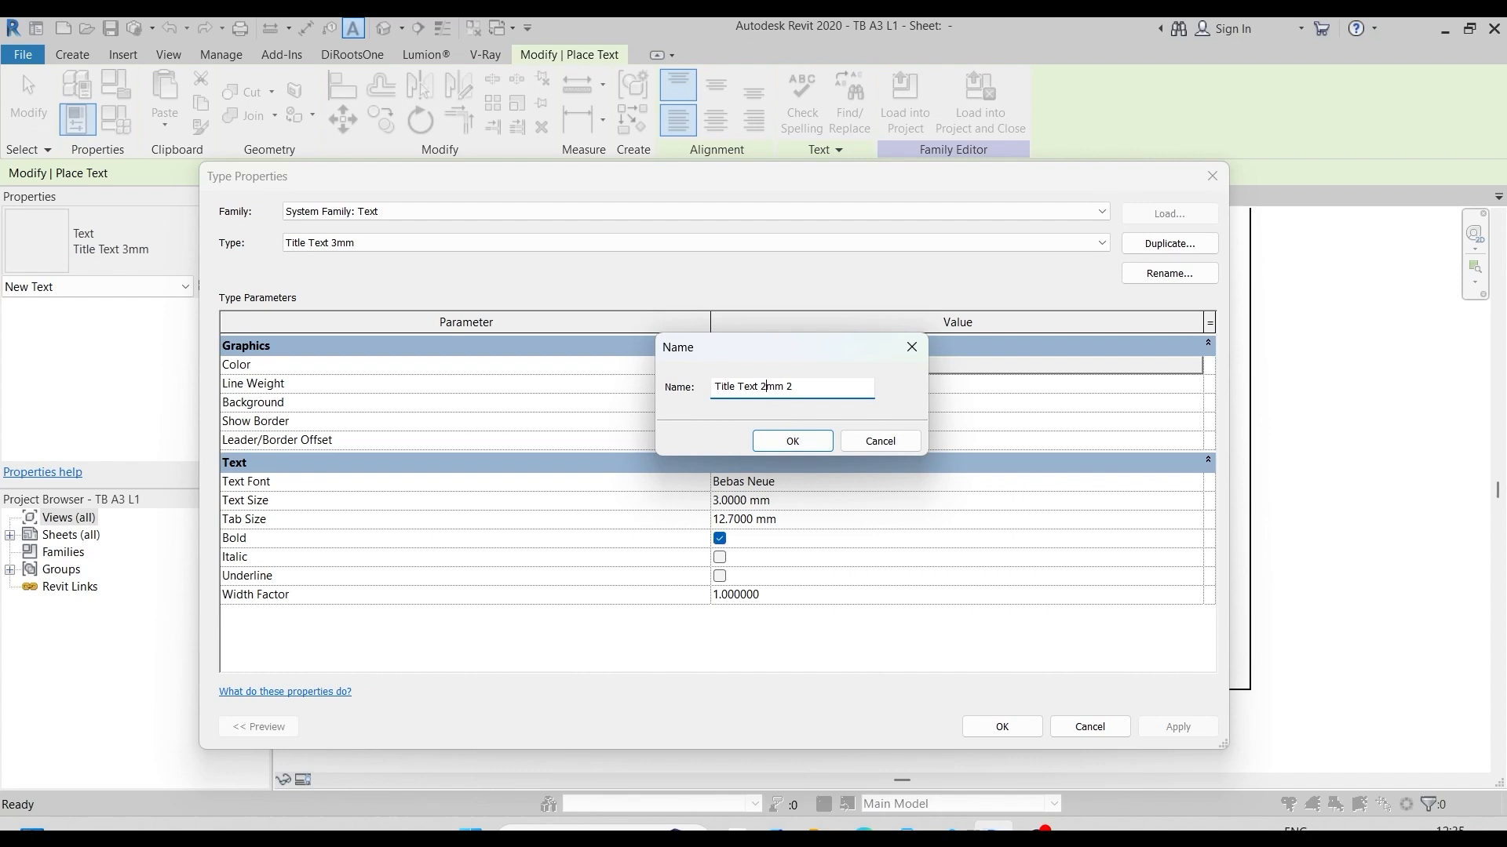
type("2")
left_click(794, 389)
key("BackSpace")
key("BackSpace")
left_click(792, 441)
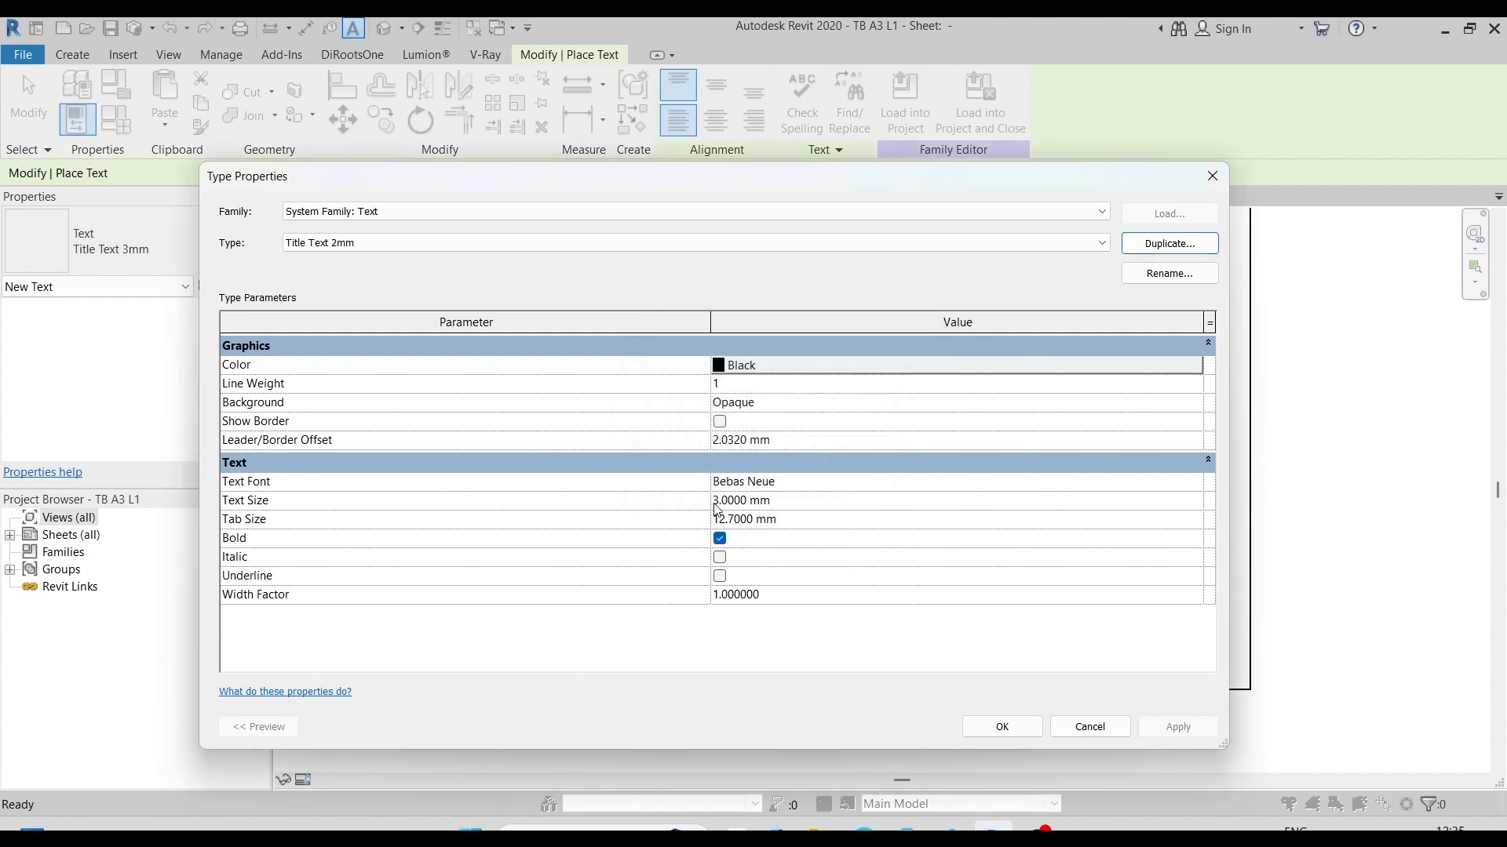
Step: Set the text font of the Title Text 2mm type to Arial and apply the type settings
left_click(661, 485)
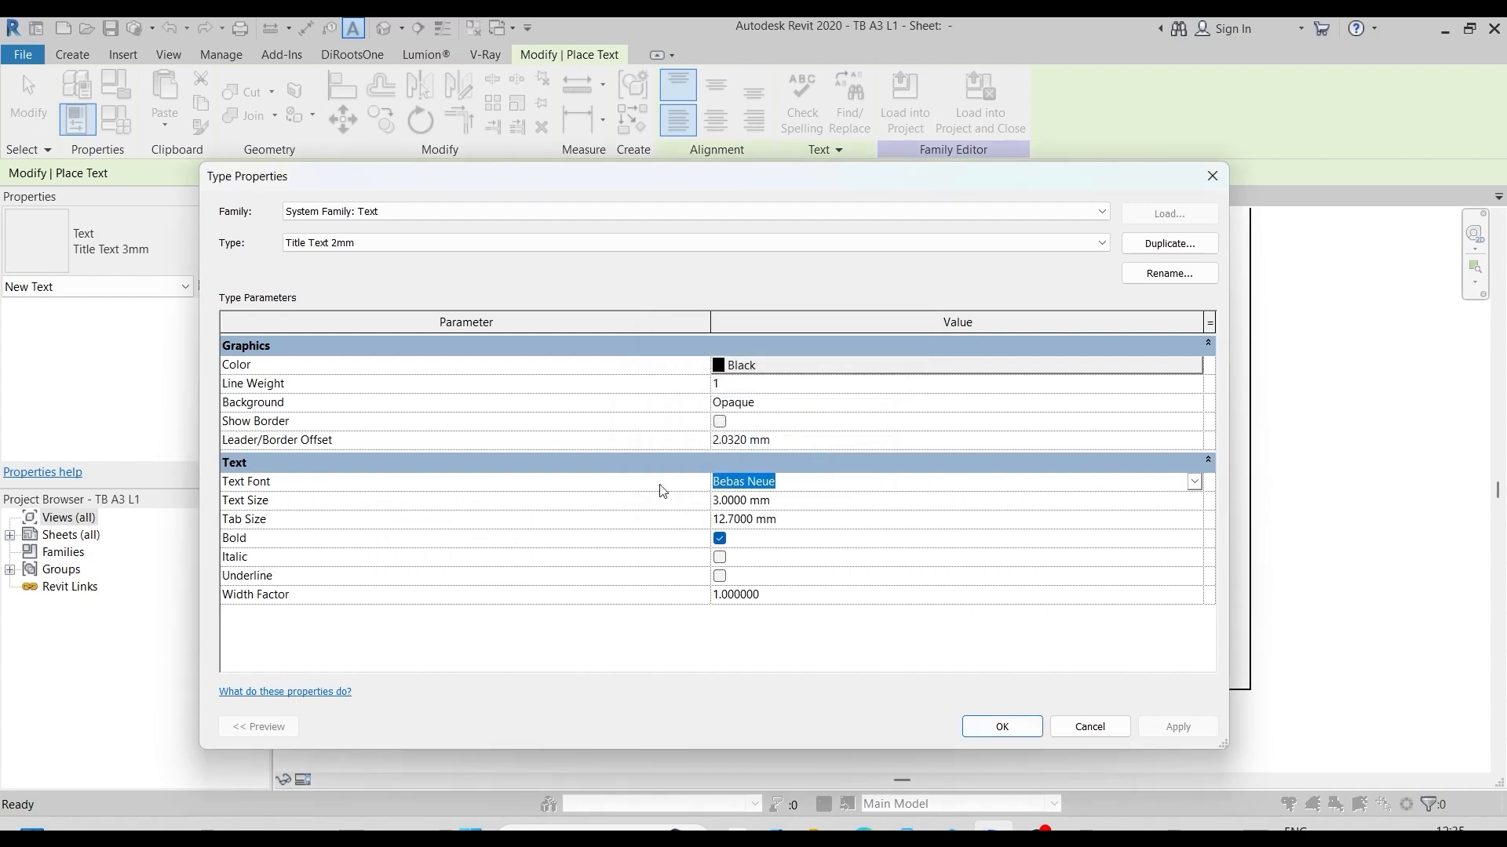
type("Arial")
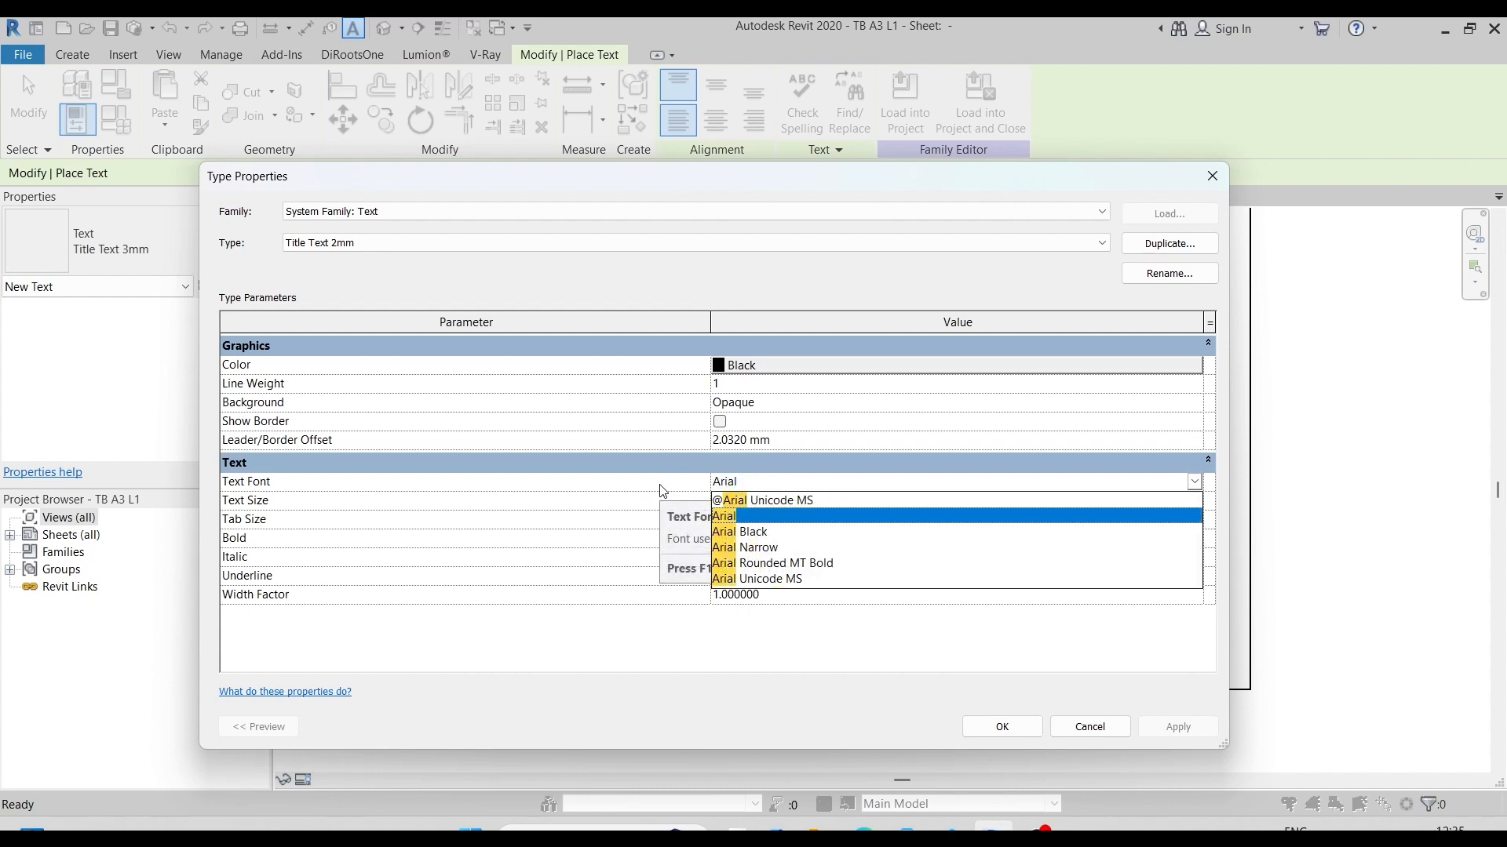
key("Return")
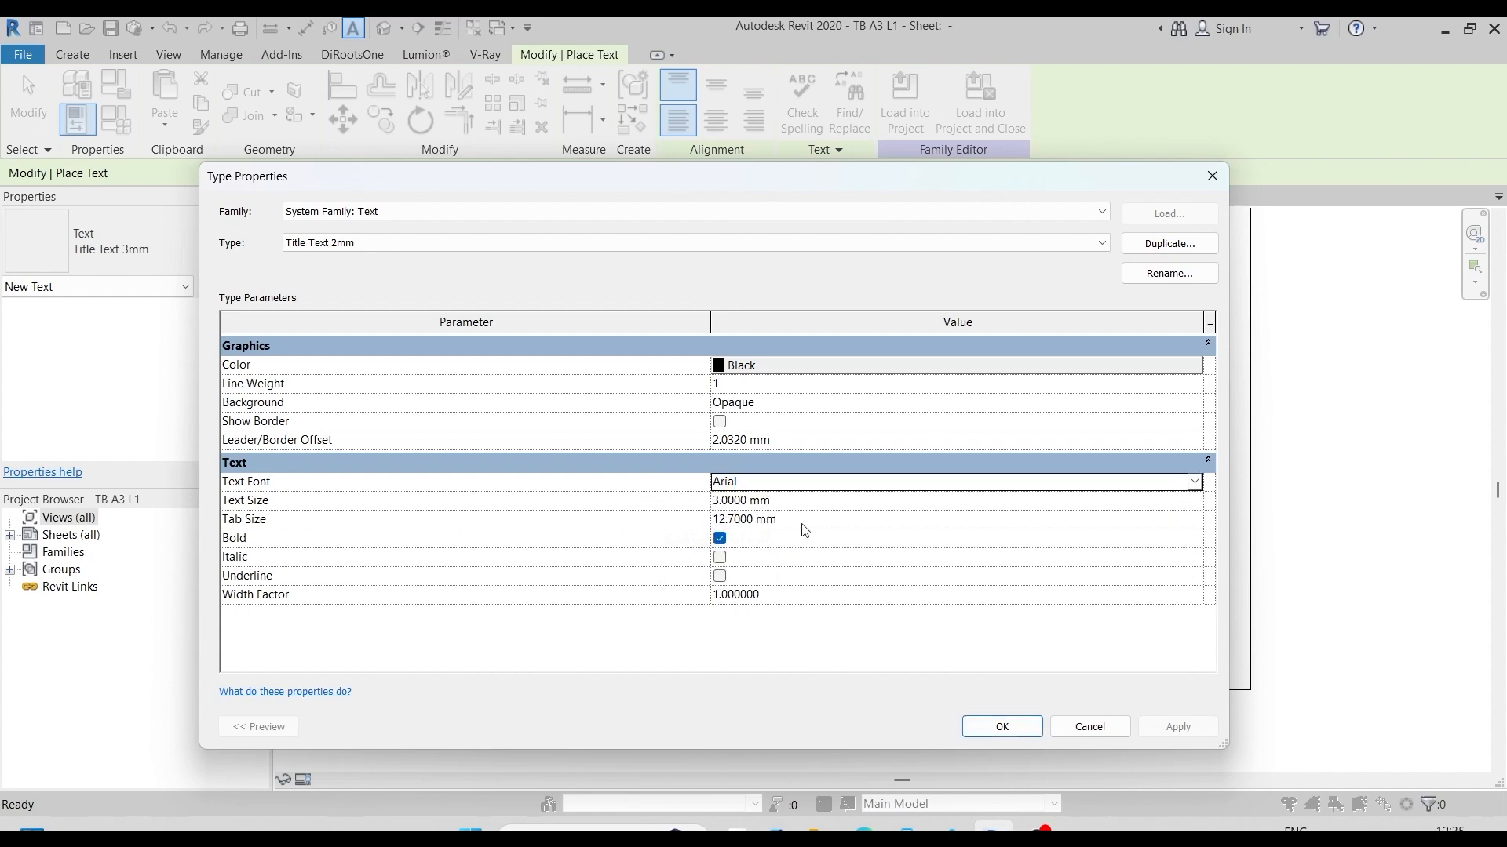
left_click(720, 557)
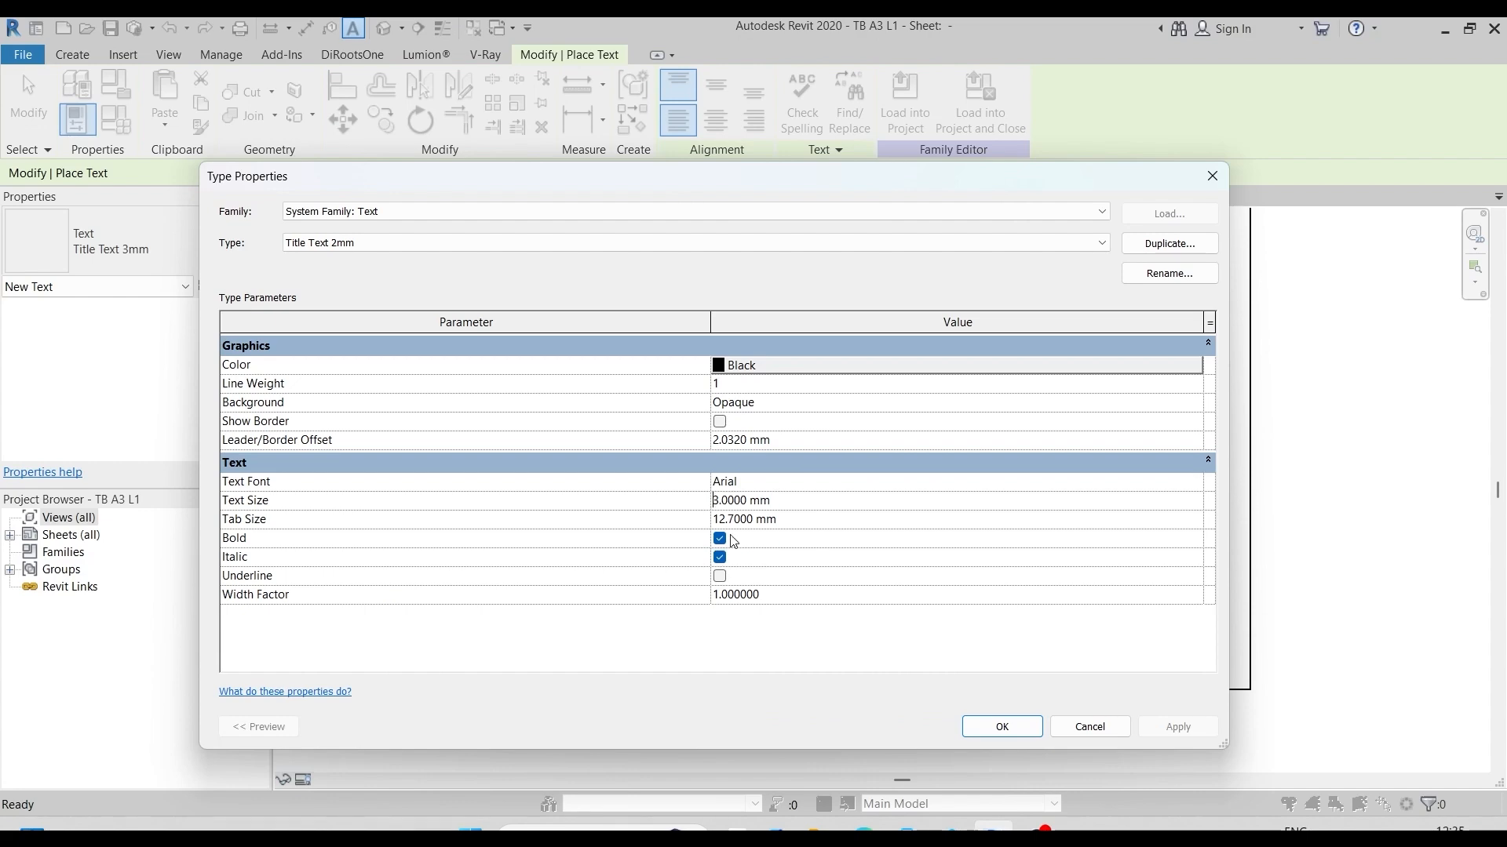
left_click(997, 727)
Step: Add the text TRINITY CONSORTIUM beside the logo in the CONSULTANT box
left_click(931, 545)
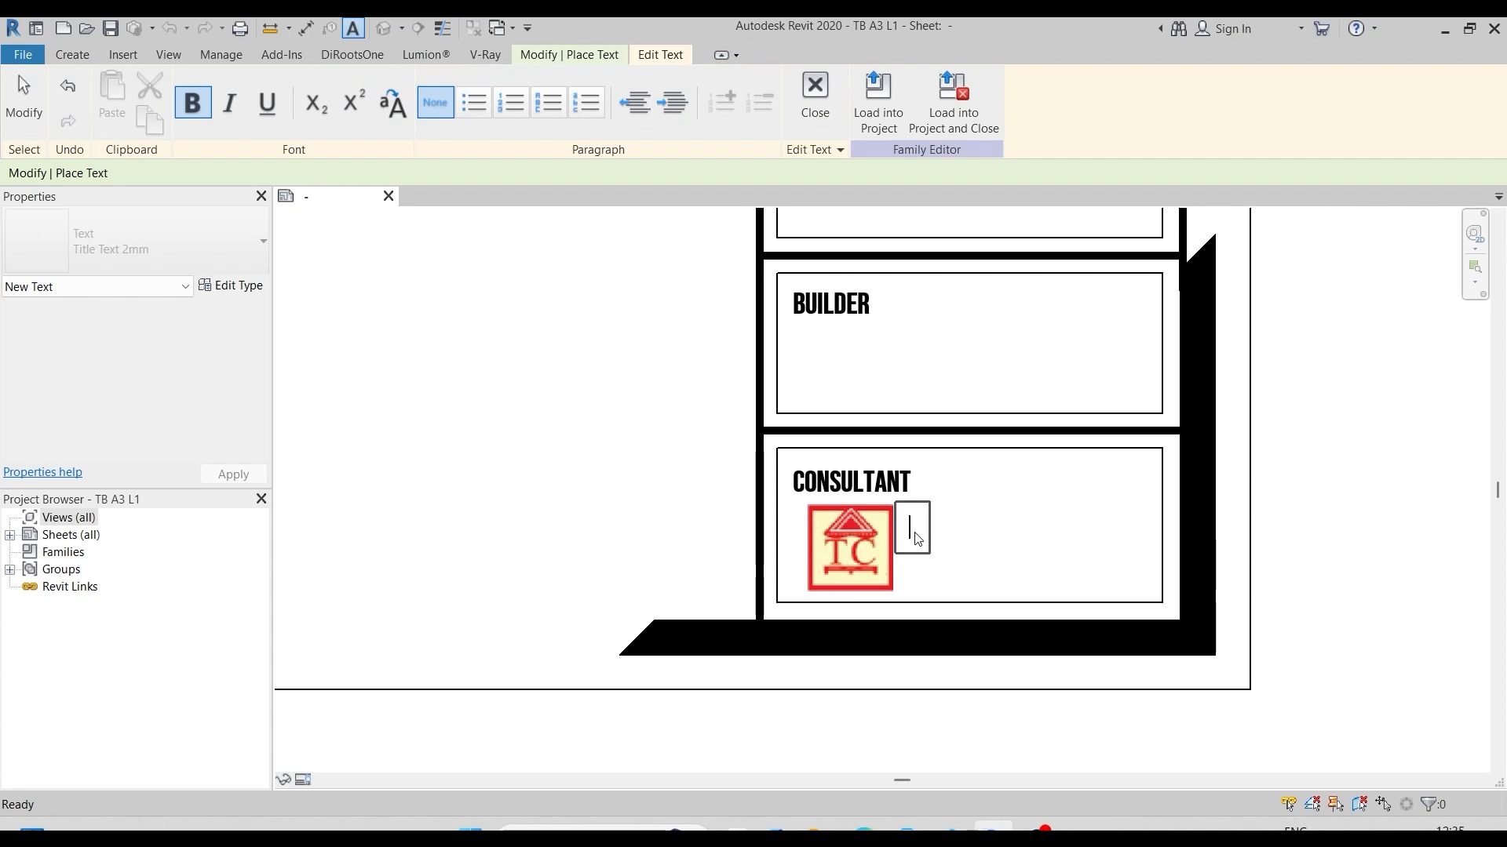
type("TRINITY ")
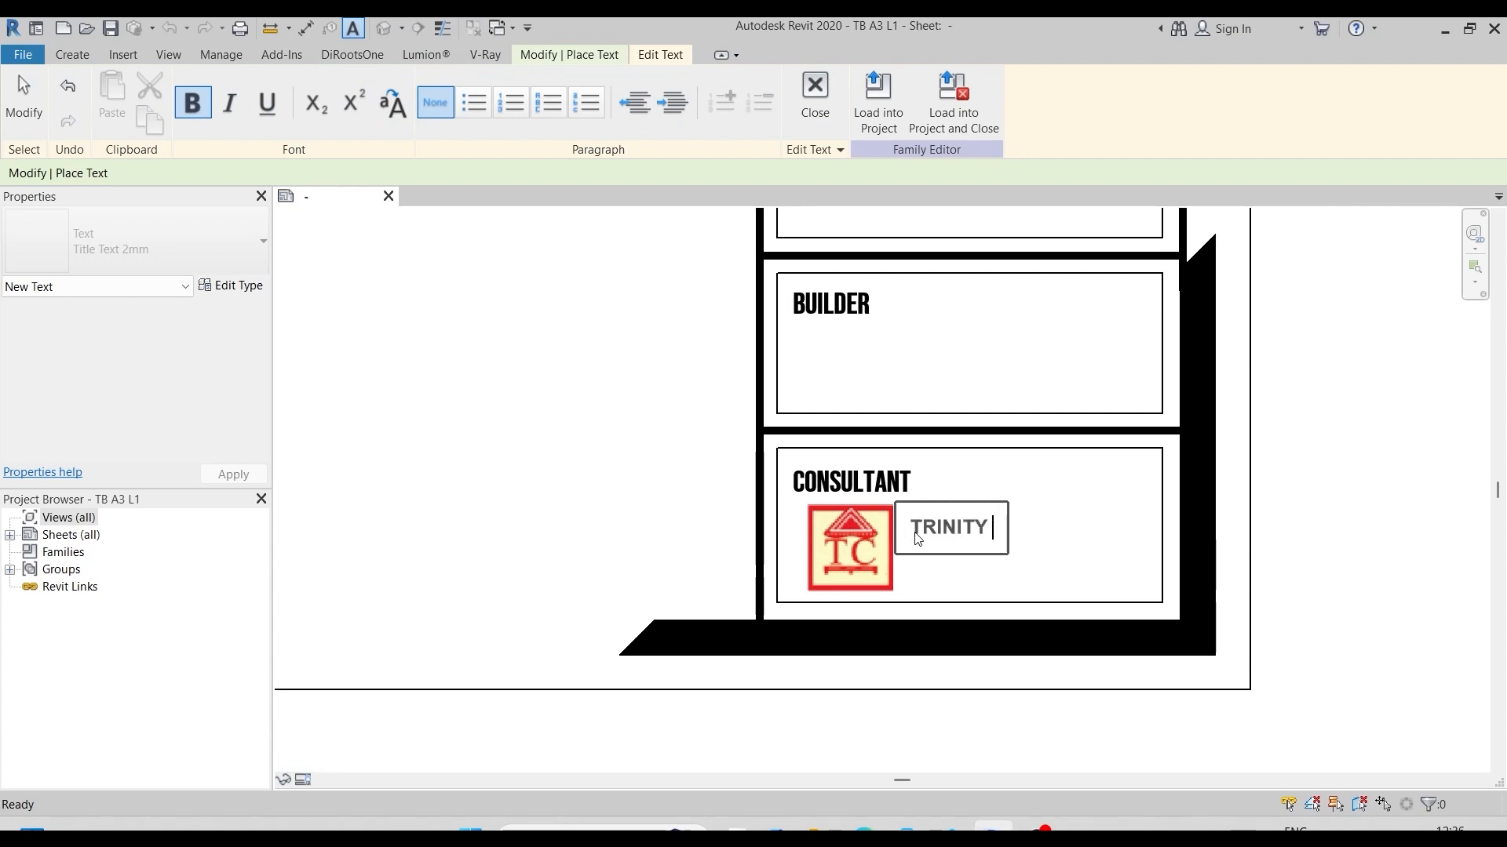
type("CONSORTIUM")
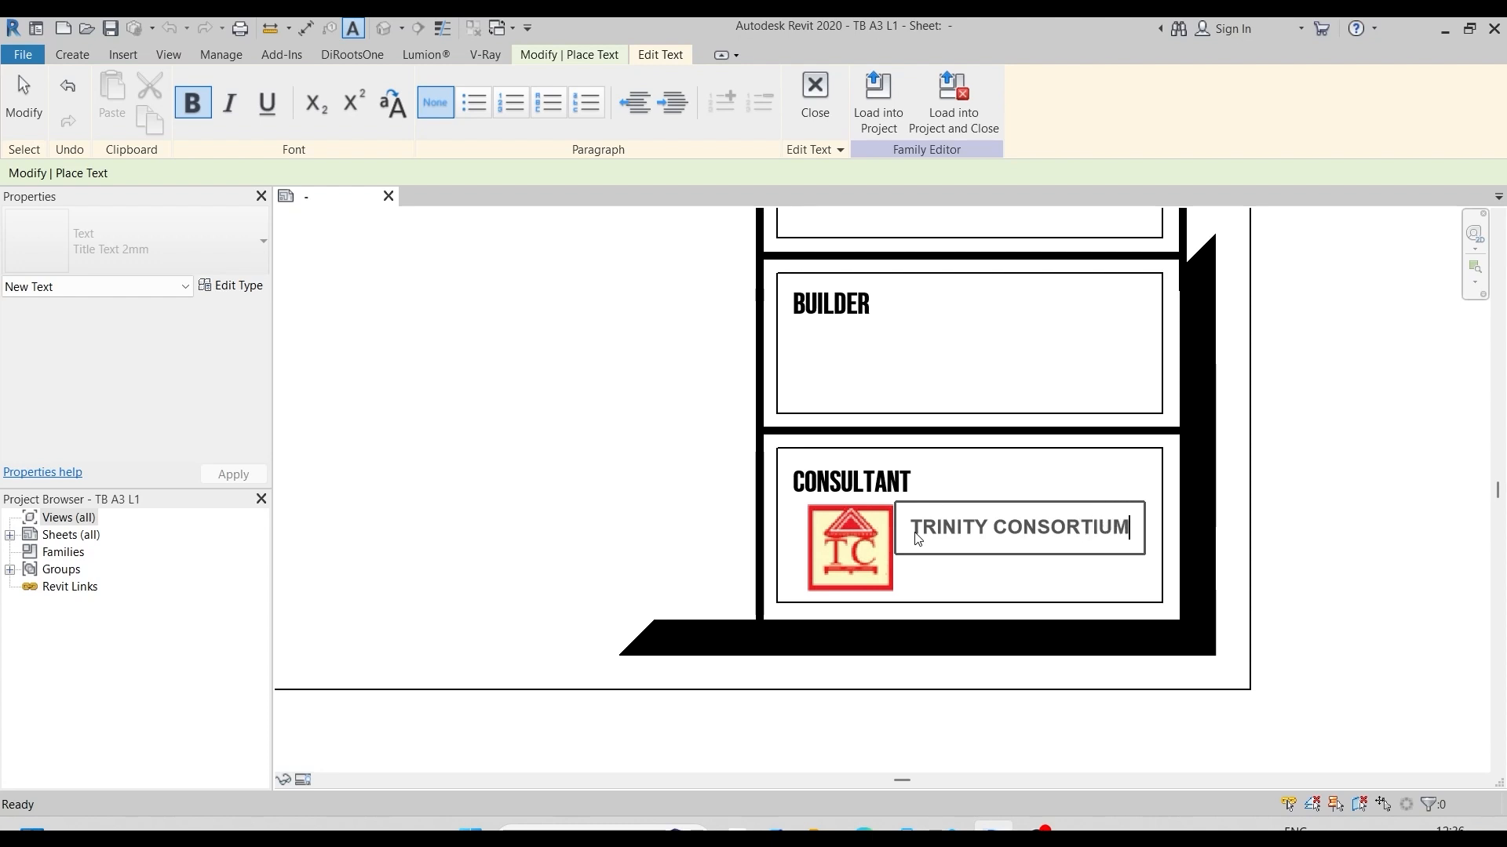
Step: Add the text "All Dimension are in 'cm'" below the NOTES title
scroll(915, 534, "down", 5)
scroll(855, 259, "up", 5)
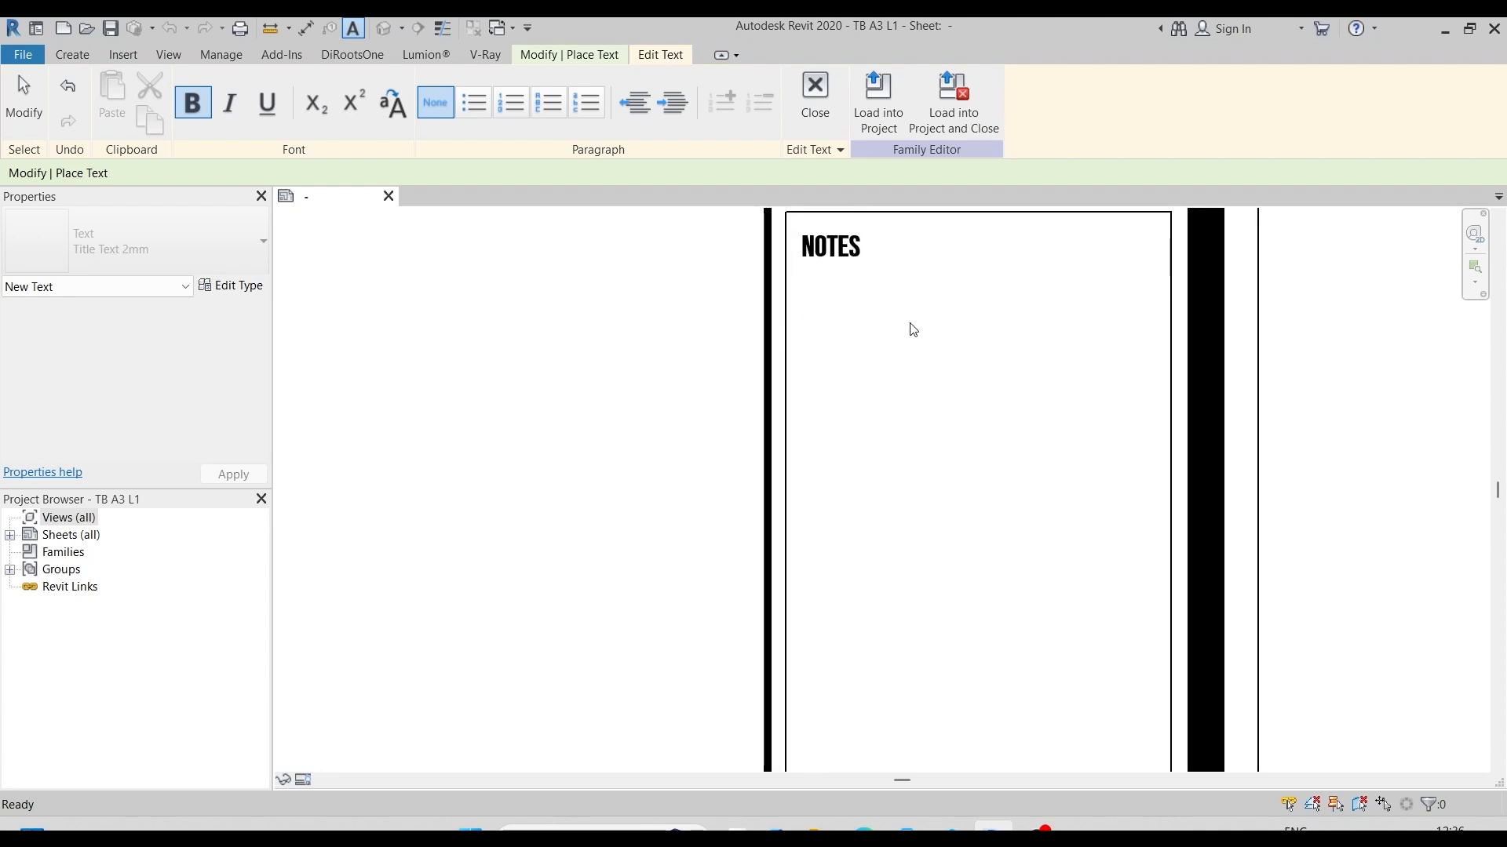
left_click(913, 329)
scroll(849, 280, "down", 5)
scroll(833, 281, "up", 3)
left_click(840, 279)
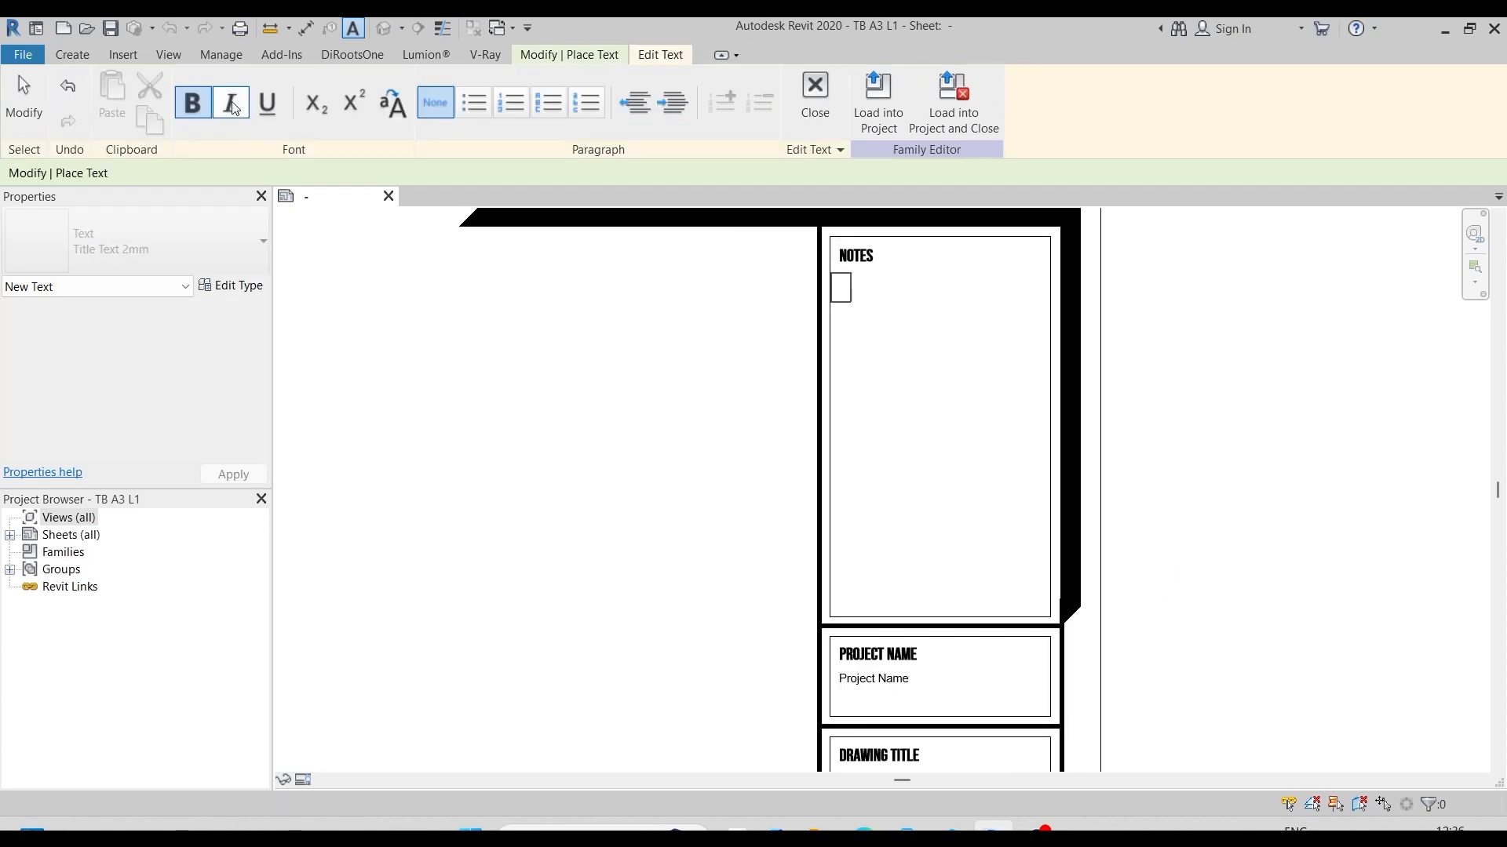
type("All Dimension are in 'cm")
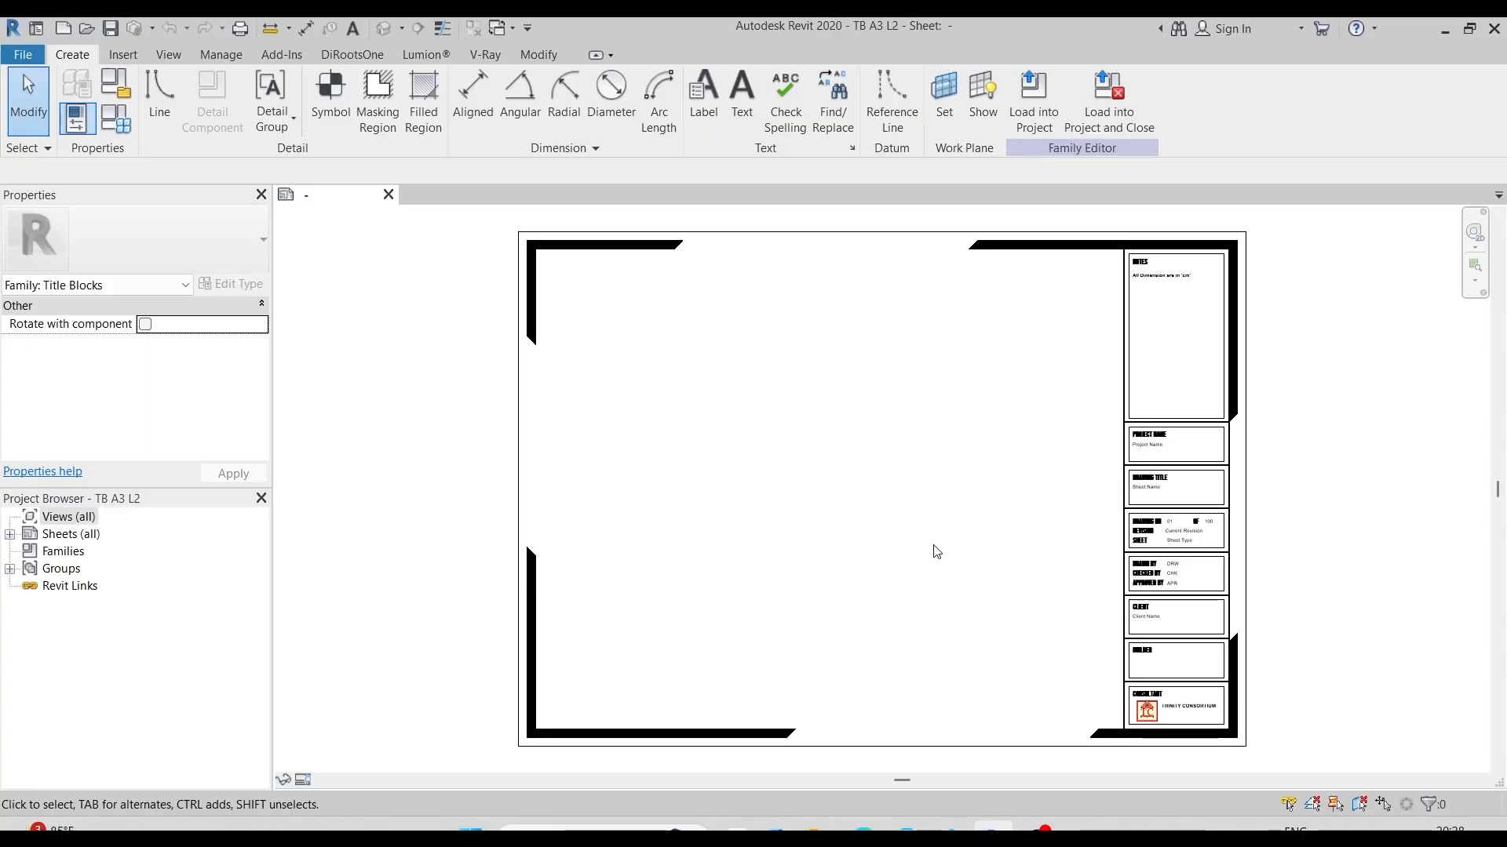
Step: Save and close the title block family, then open the recent SHOP project
left_click(22, 54)
left_click(58, 256)
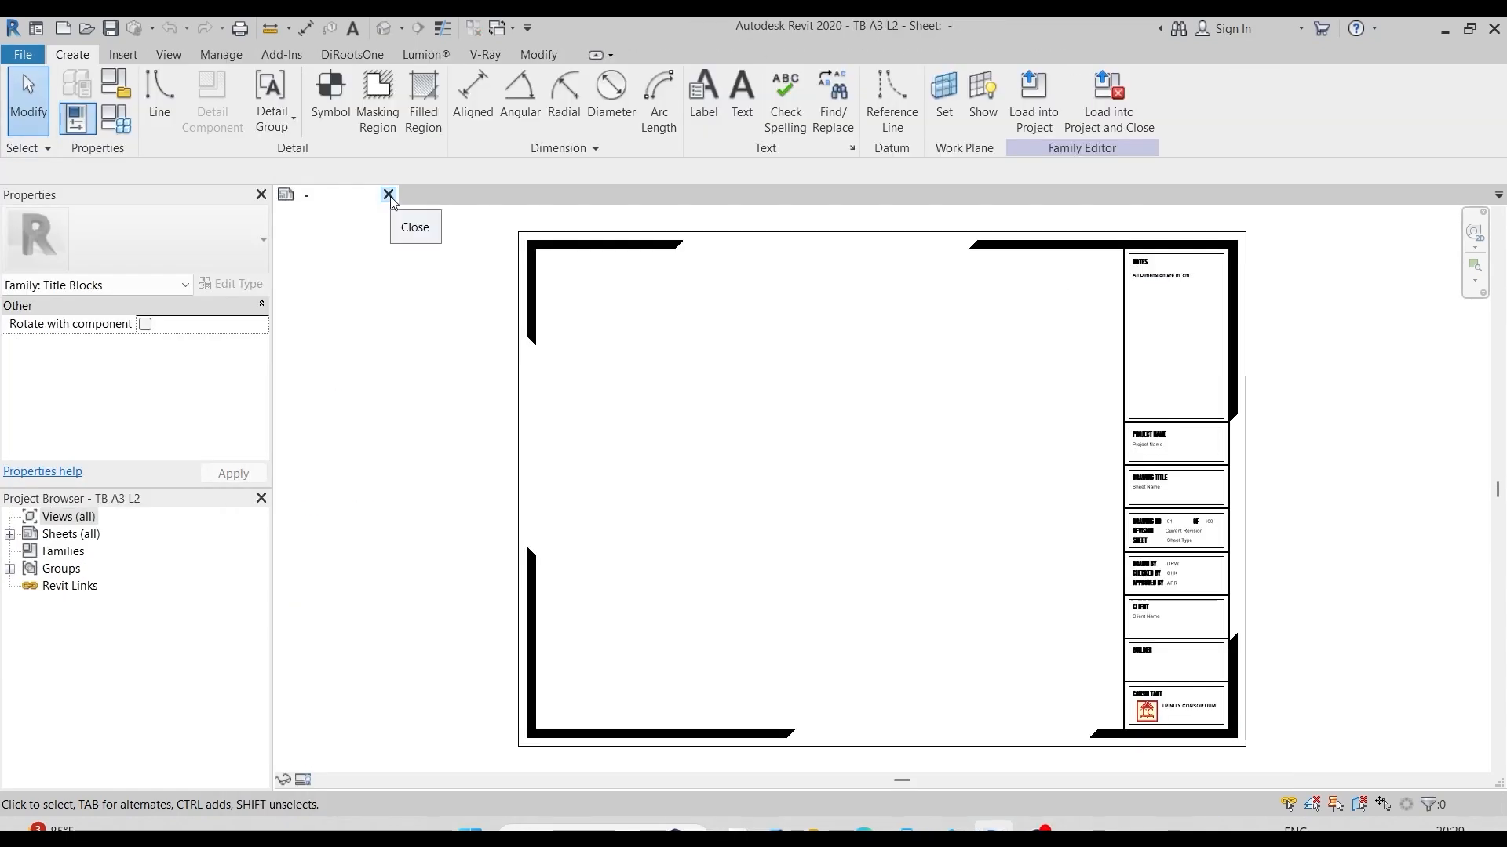
left_click(389, 194)
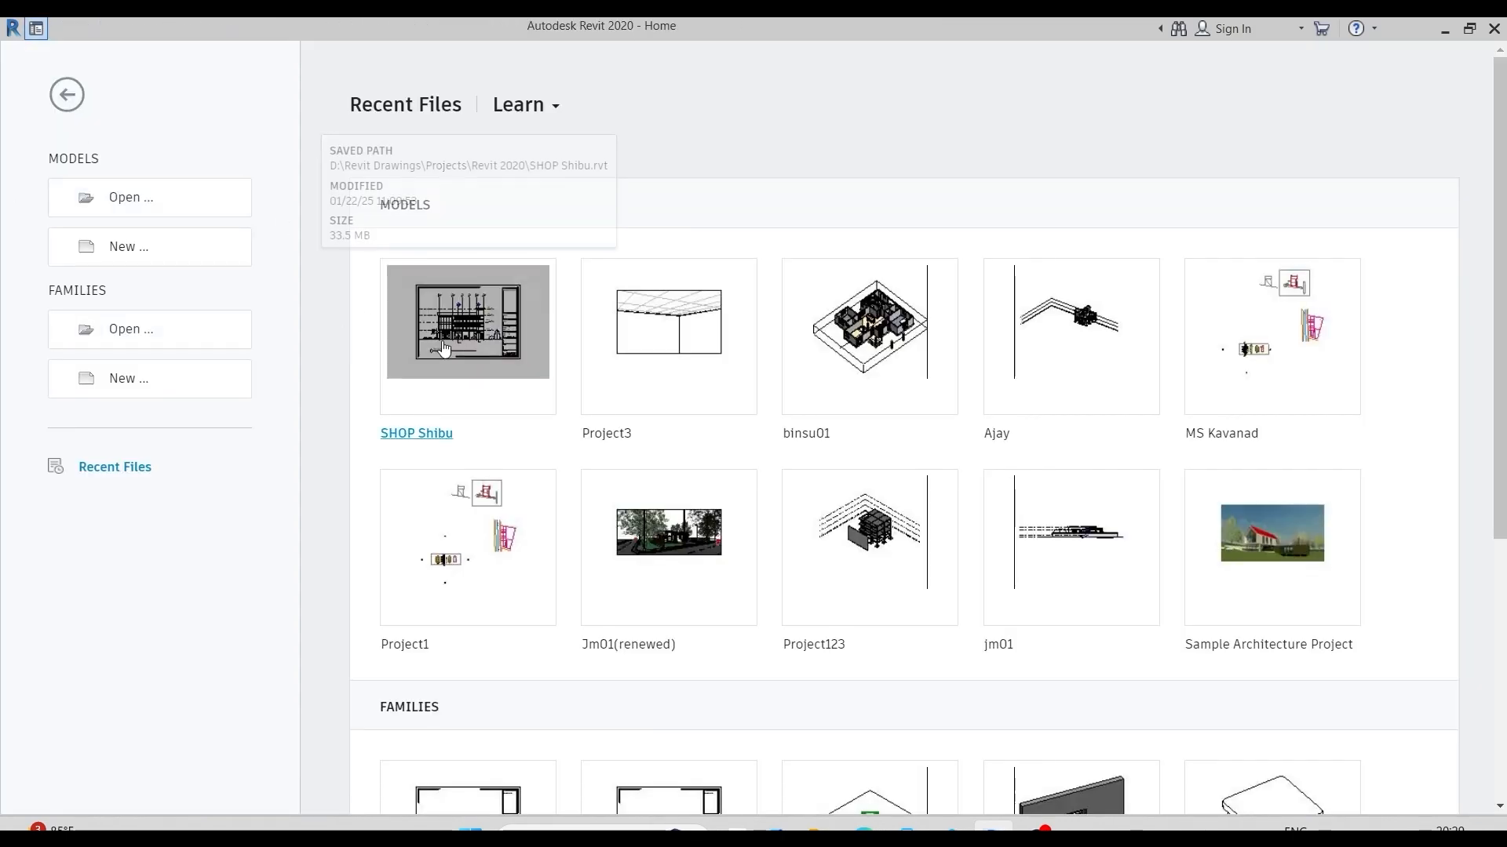
left_click(449, 347)
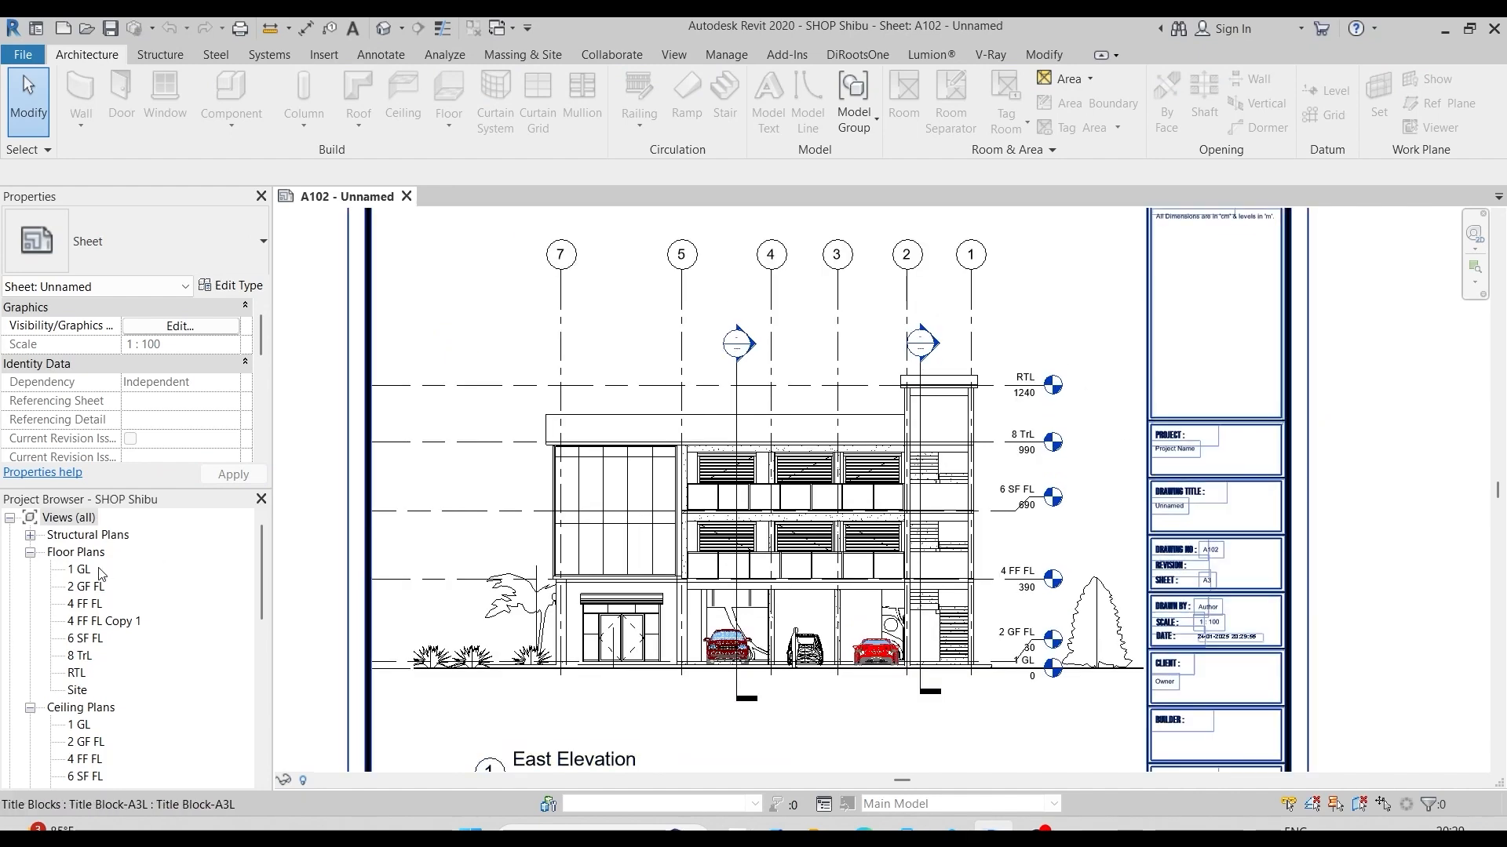
Step: Create a new sheet using the TB A3 L2 title block, loaded from the Title Blocks folder in Revit Drawings
scroll(169, 588, "down", 10)
scroll(169, 589, "down", 1)
left_click(76, 709)
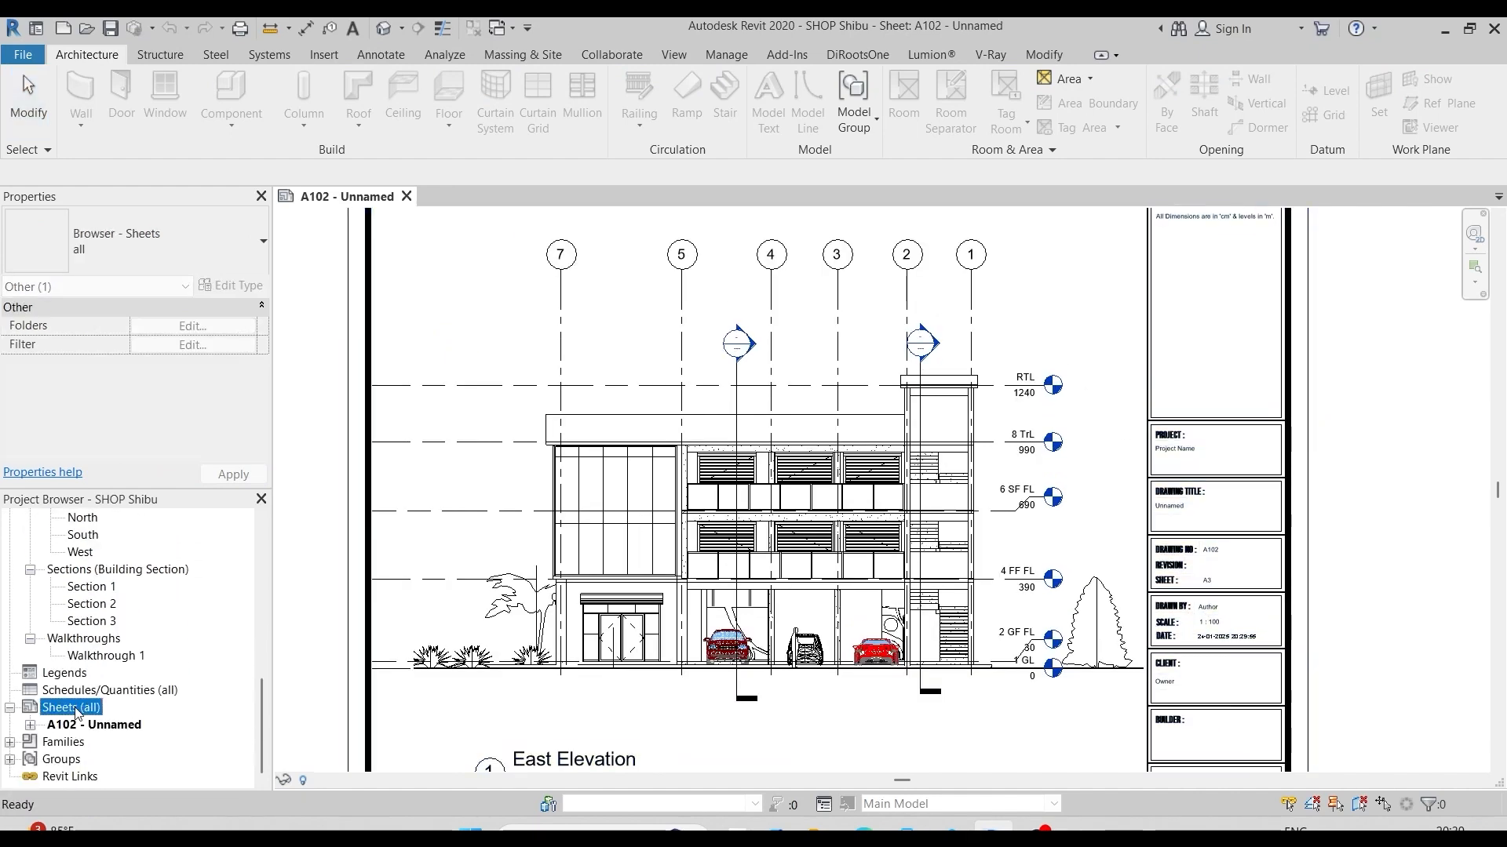
right_click(78, 709)
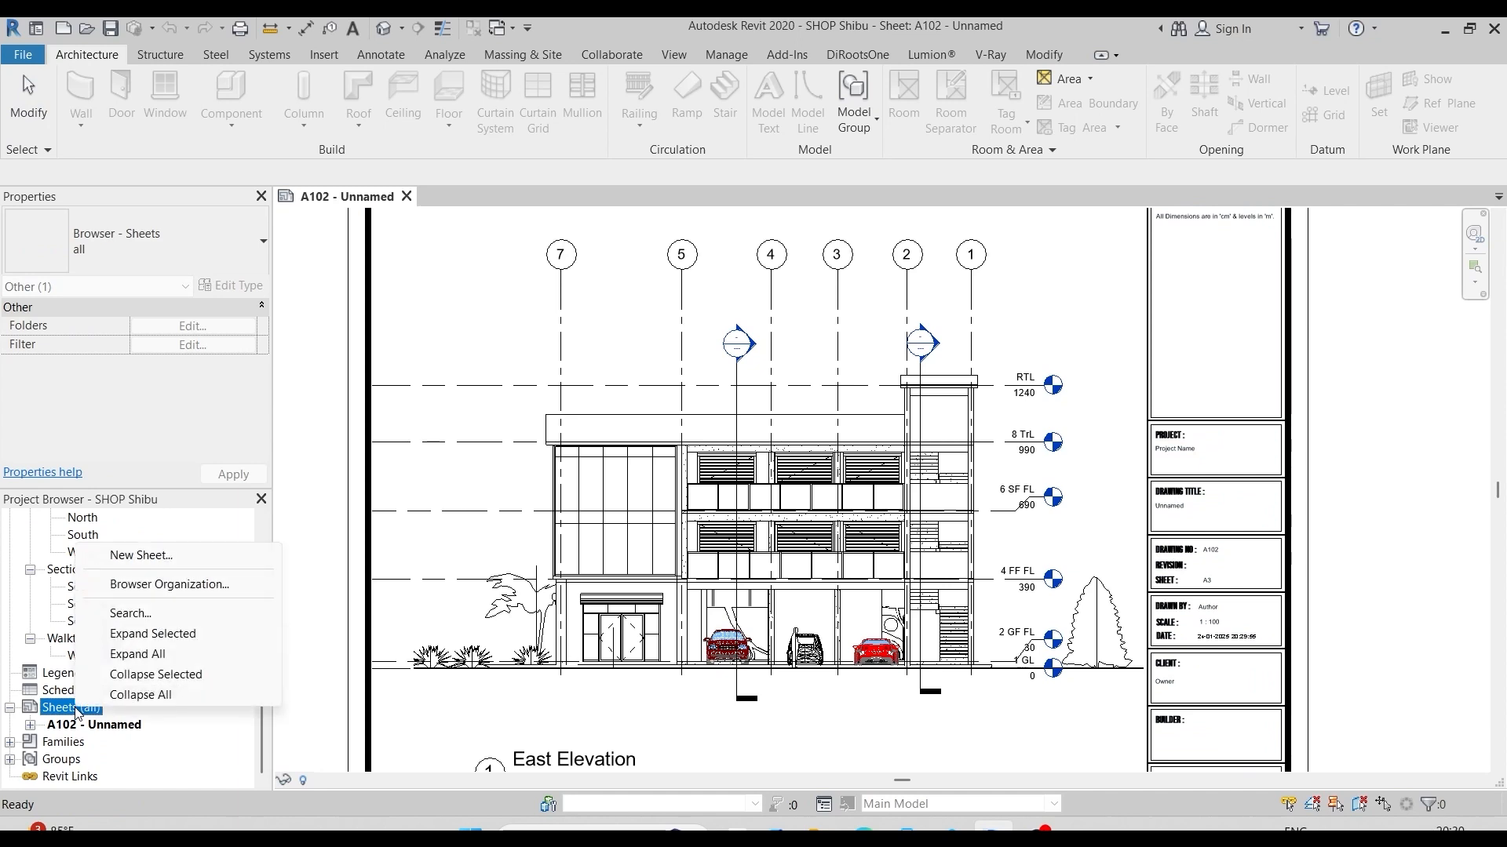
left_click(126, 556)
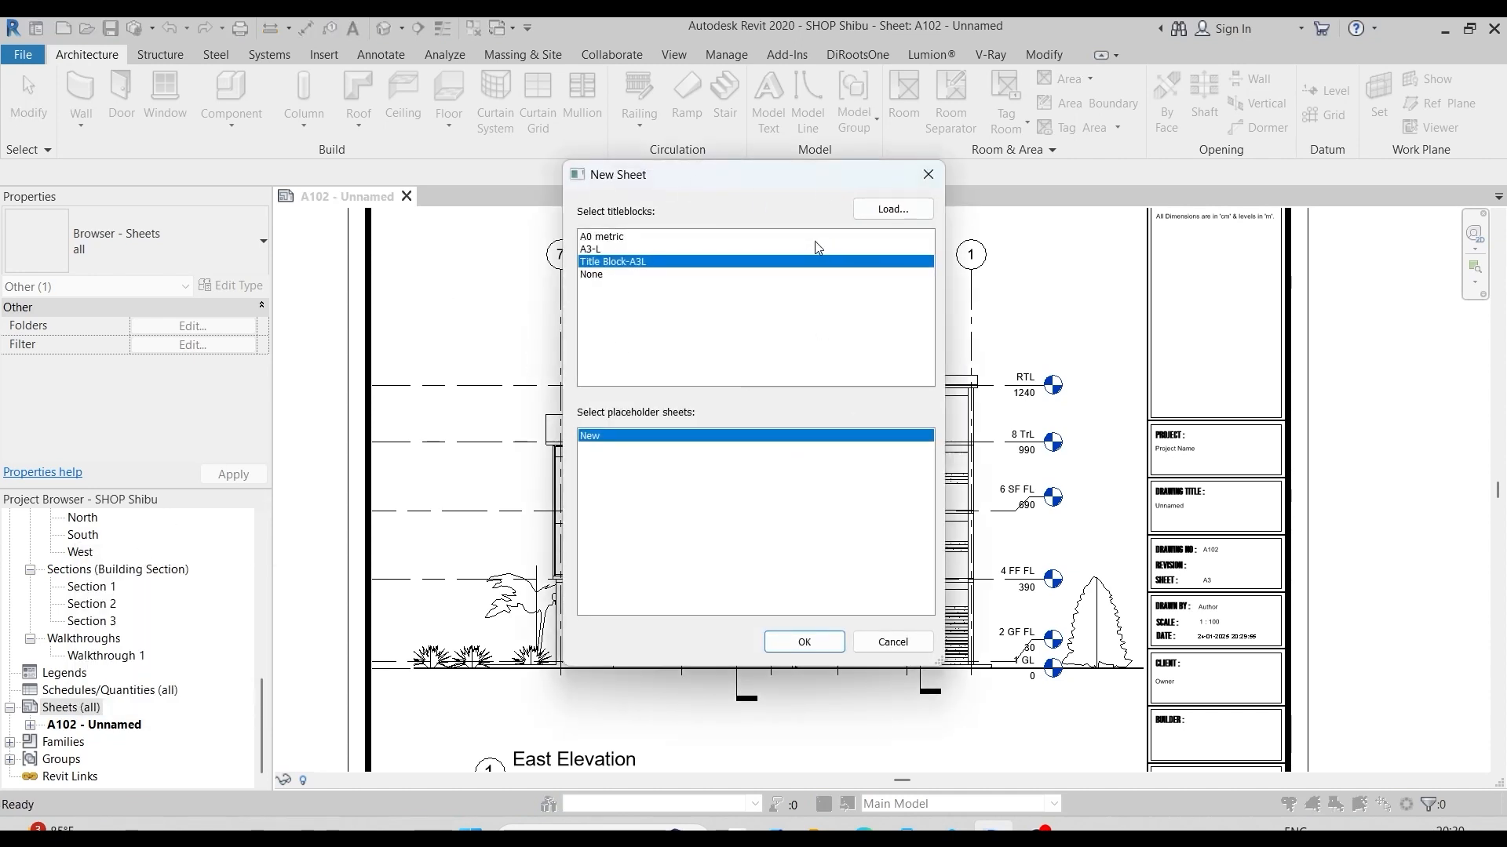
left_click(891, 210)
left_click(620, 419)
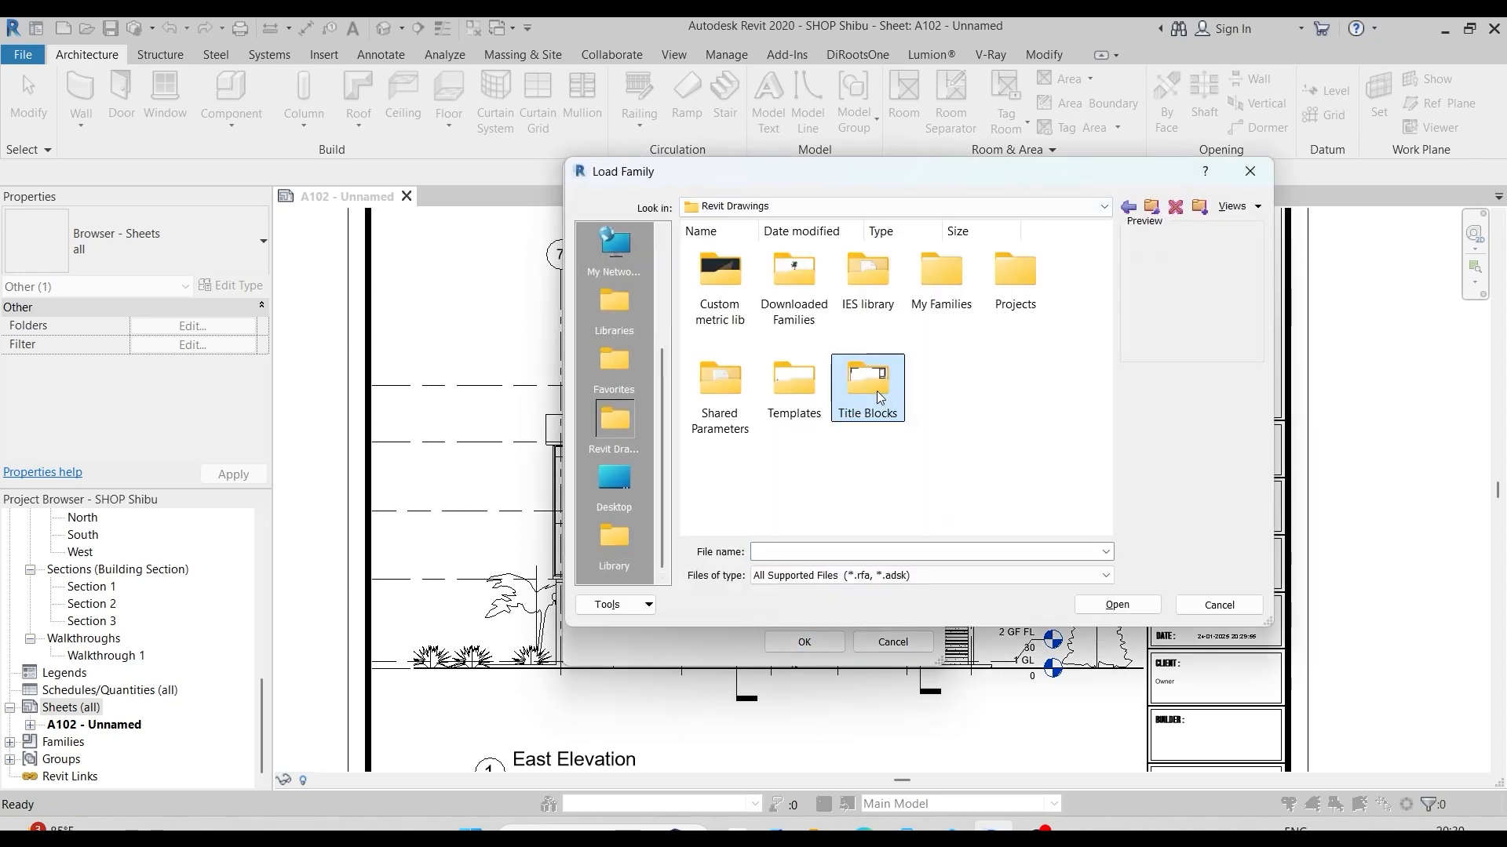
double_click(877, 395)
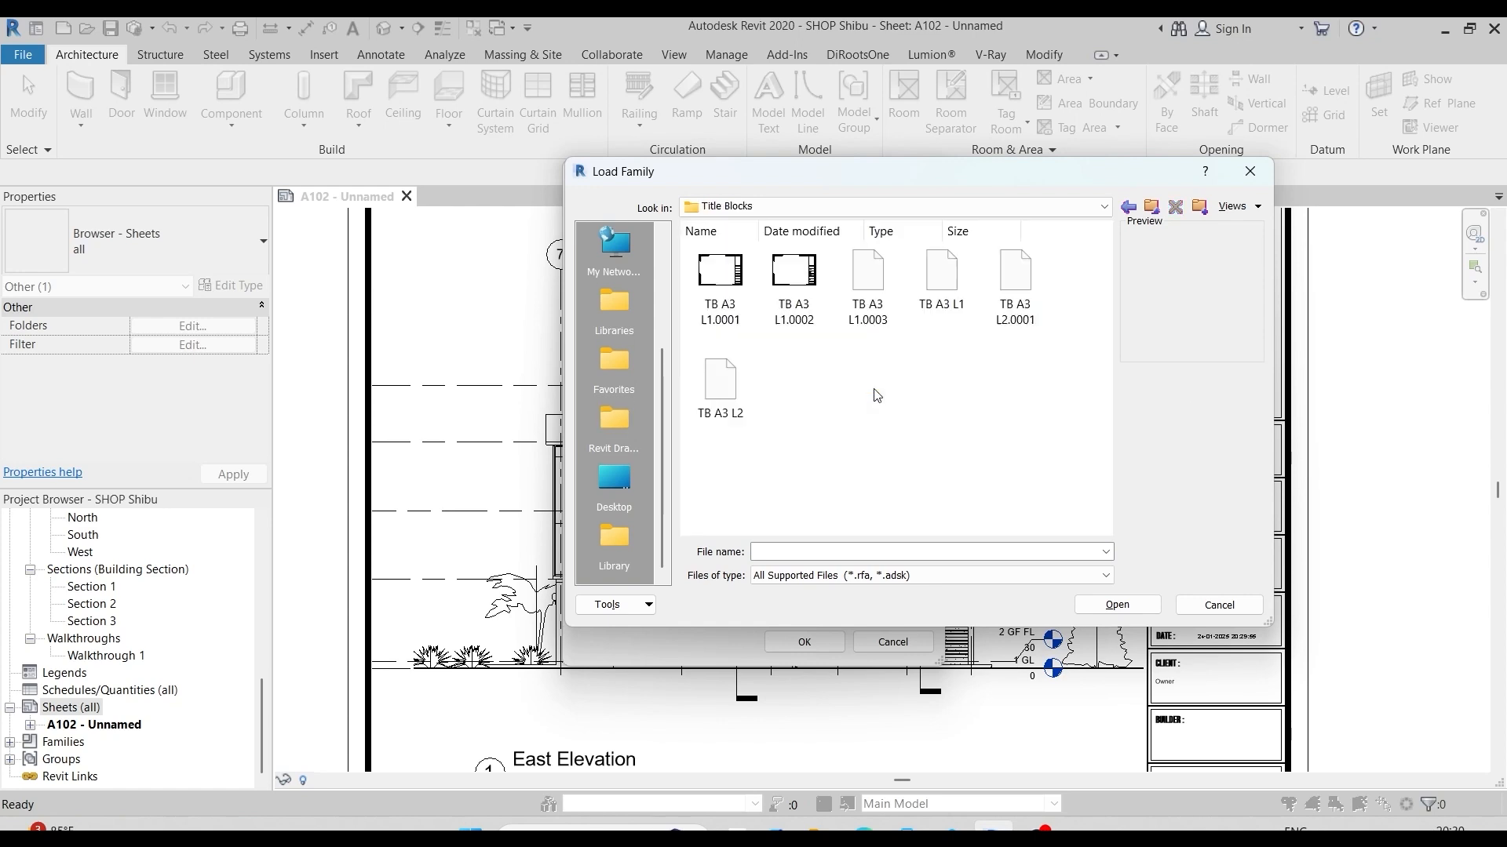
left_click(722, 385)
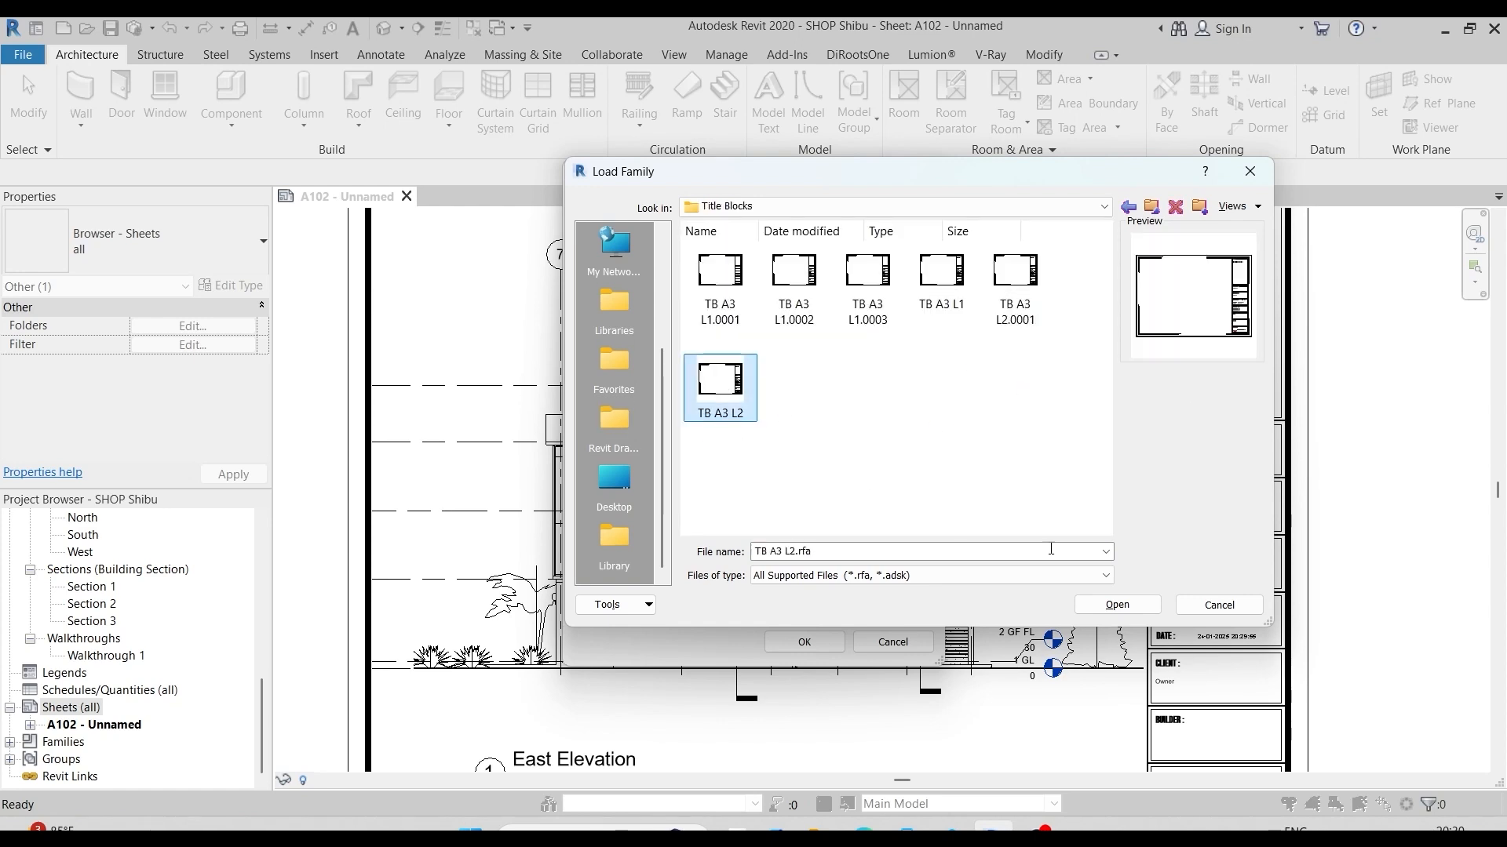
left_click(1116, 605)
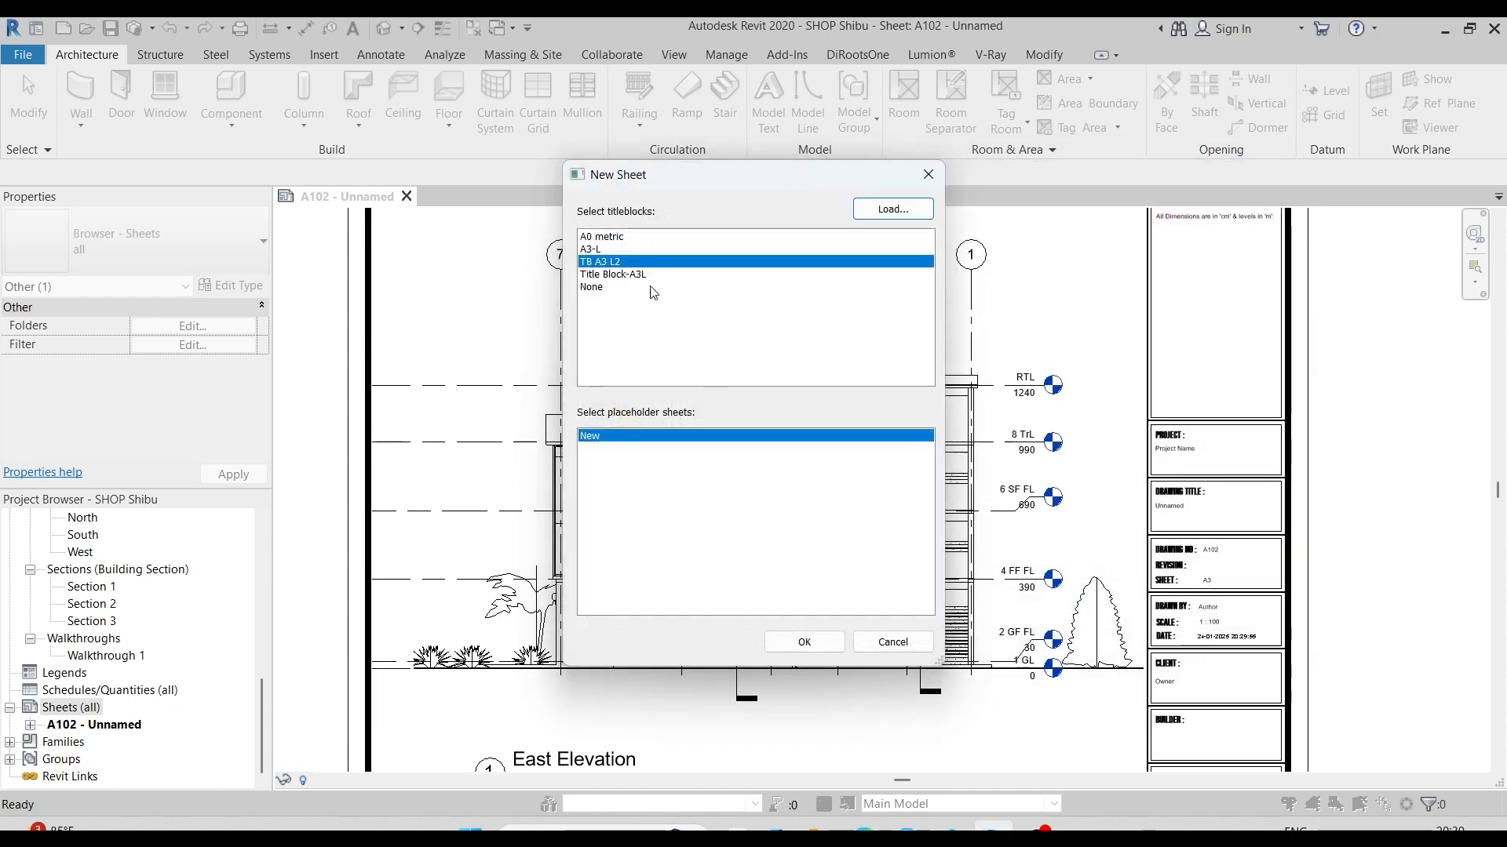
left_click(790, 652)
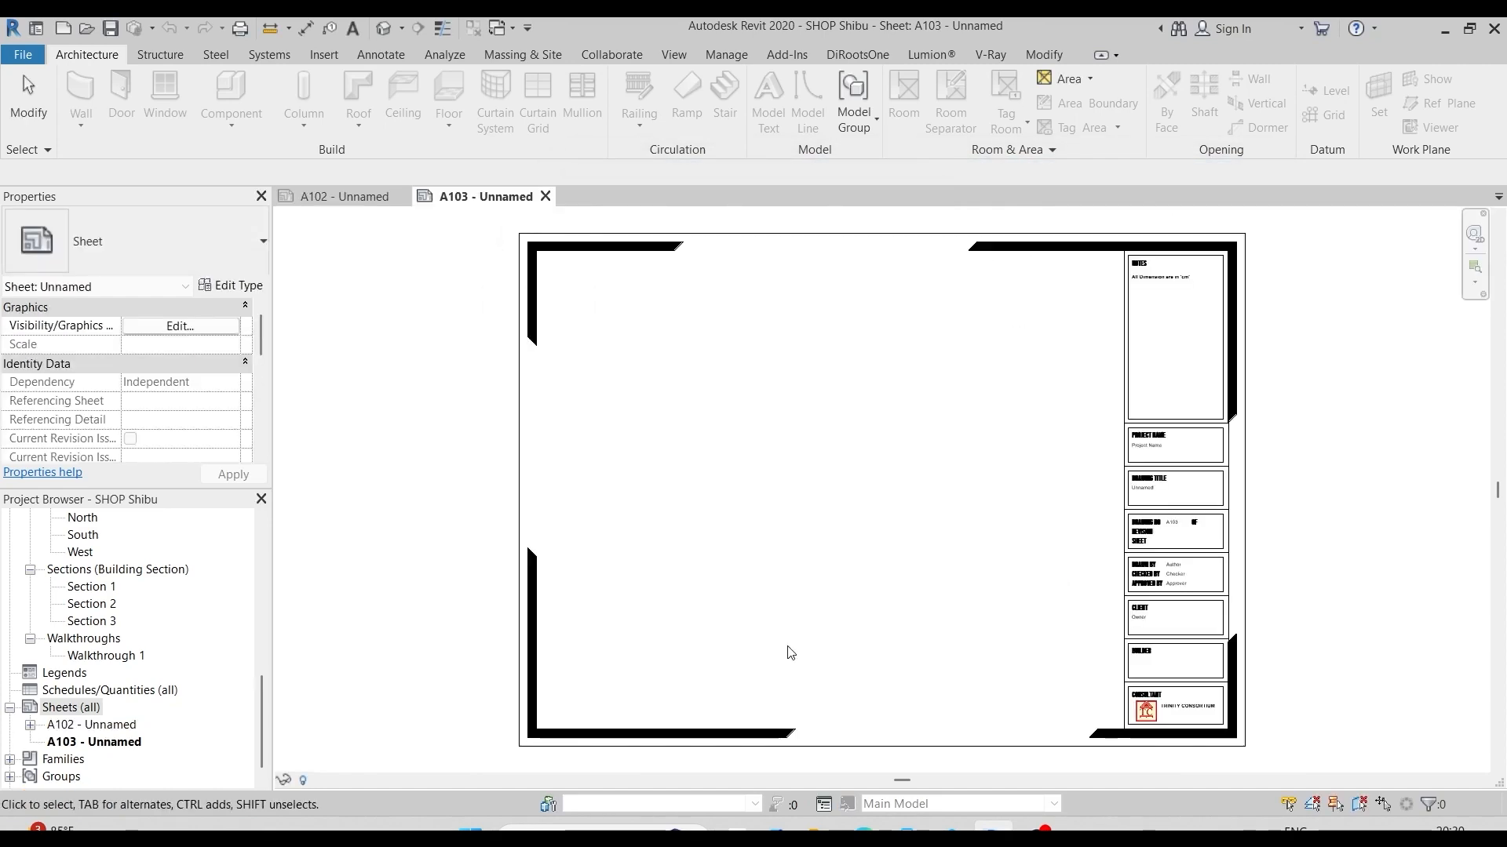
Step: Open sheet A102 and change its title block type to TB A3 L2
double_click(114, 725)
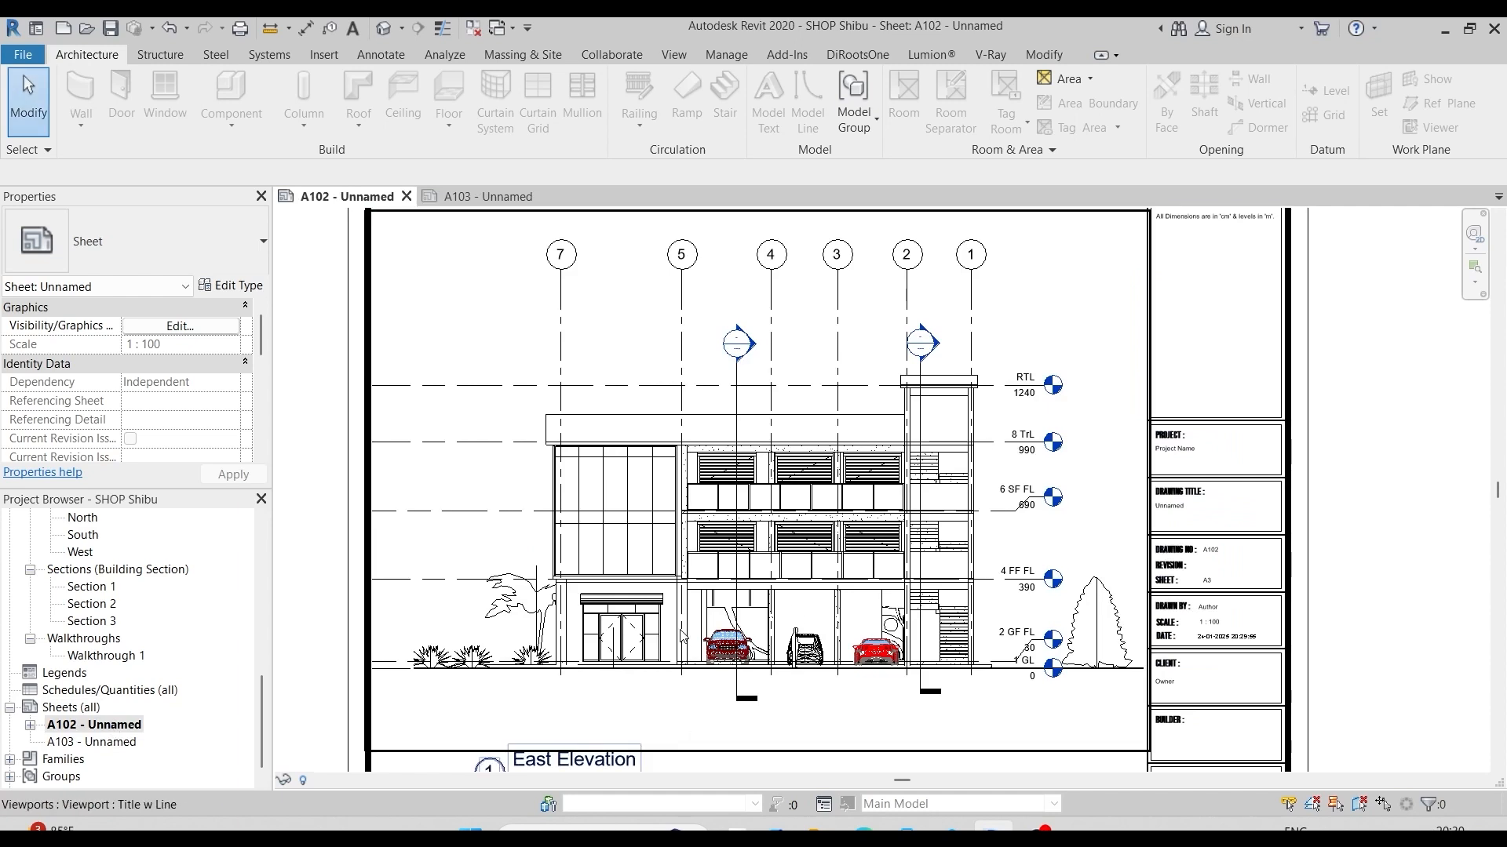
left_click(1299, 373)
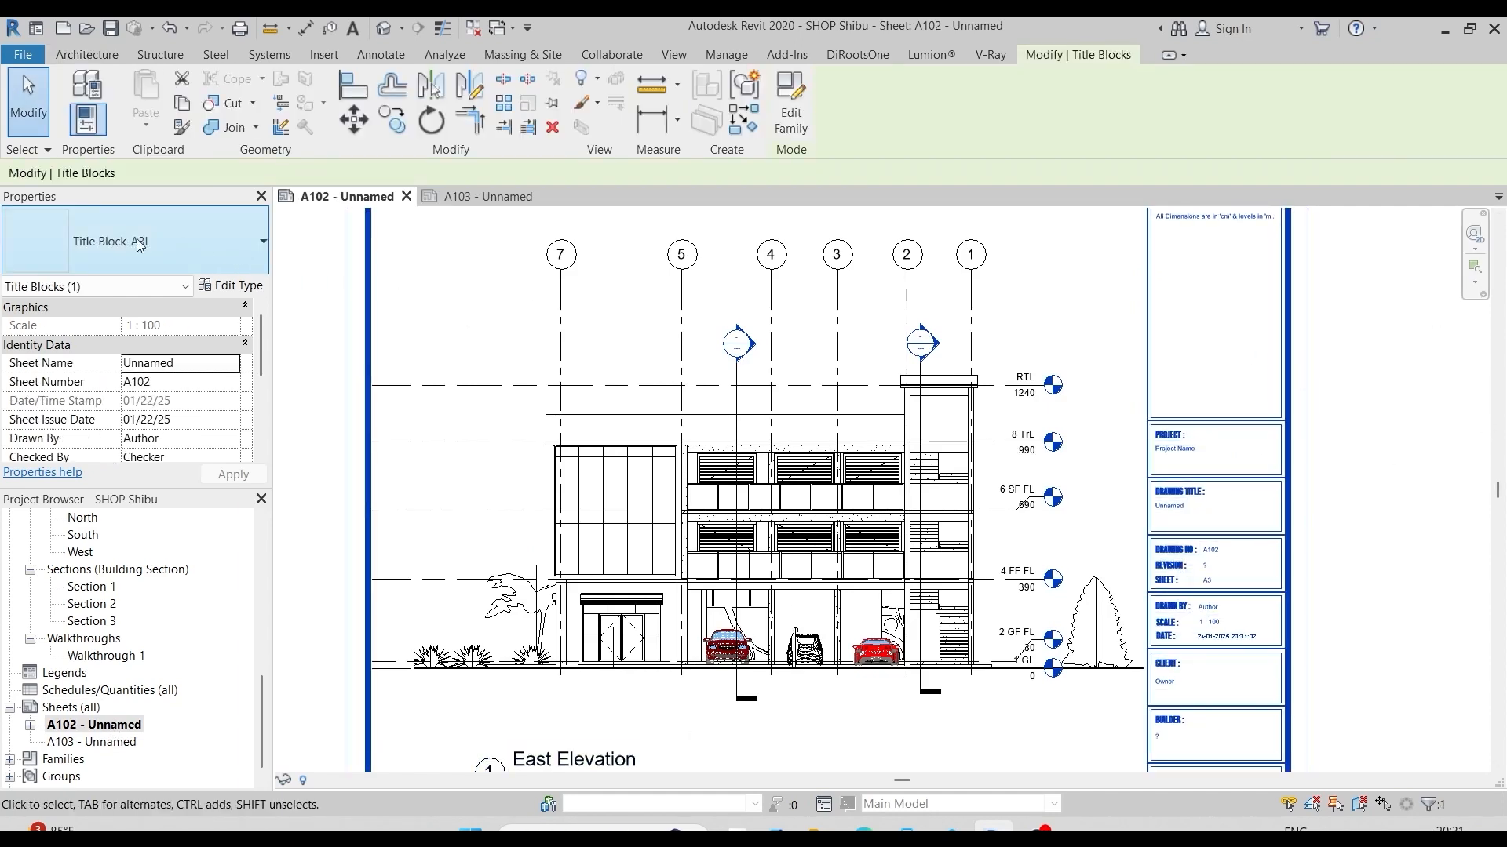
left_click(262, 242)
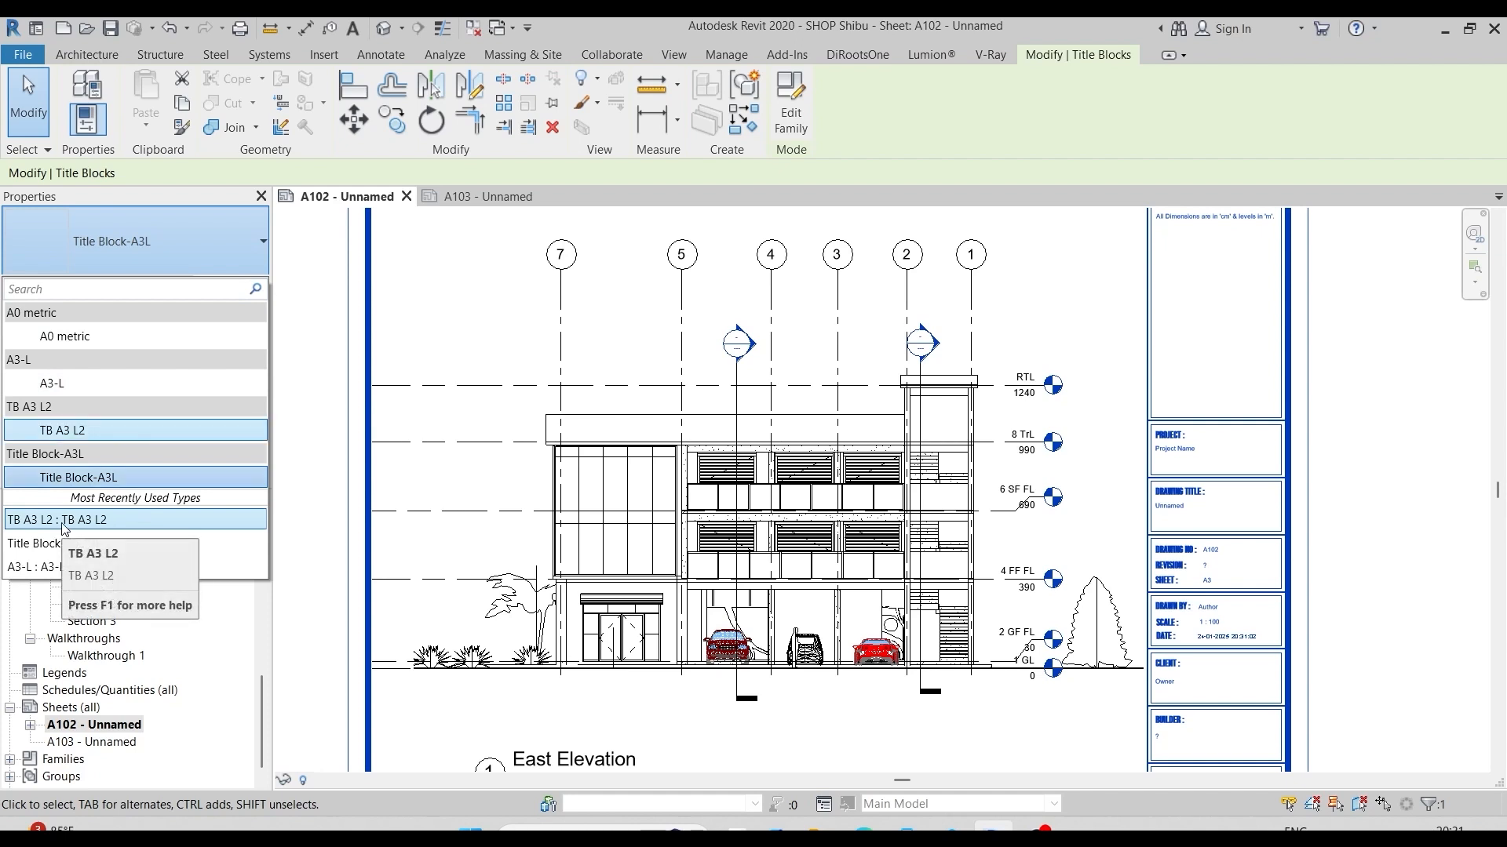
left_click(85, 520)
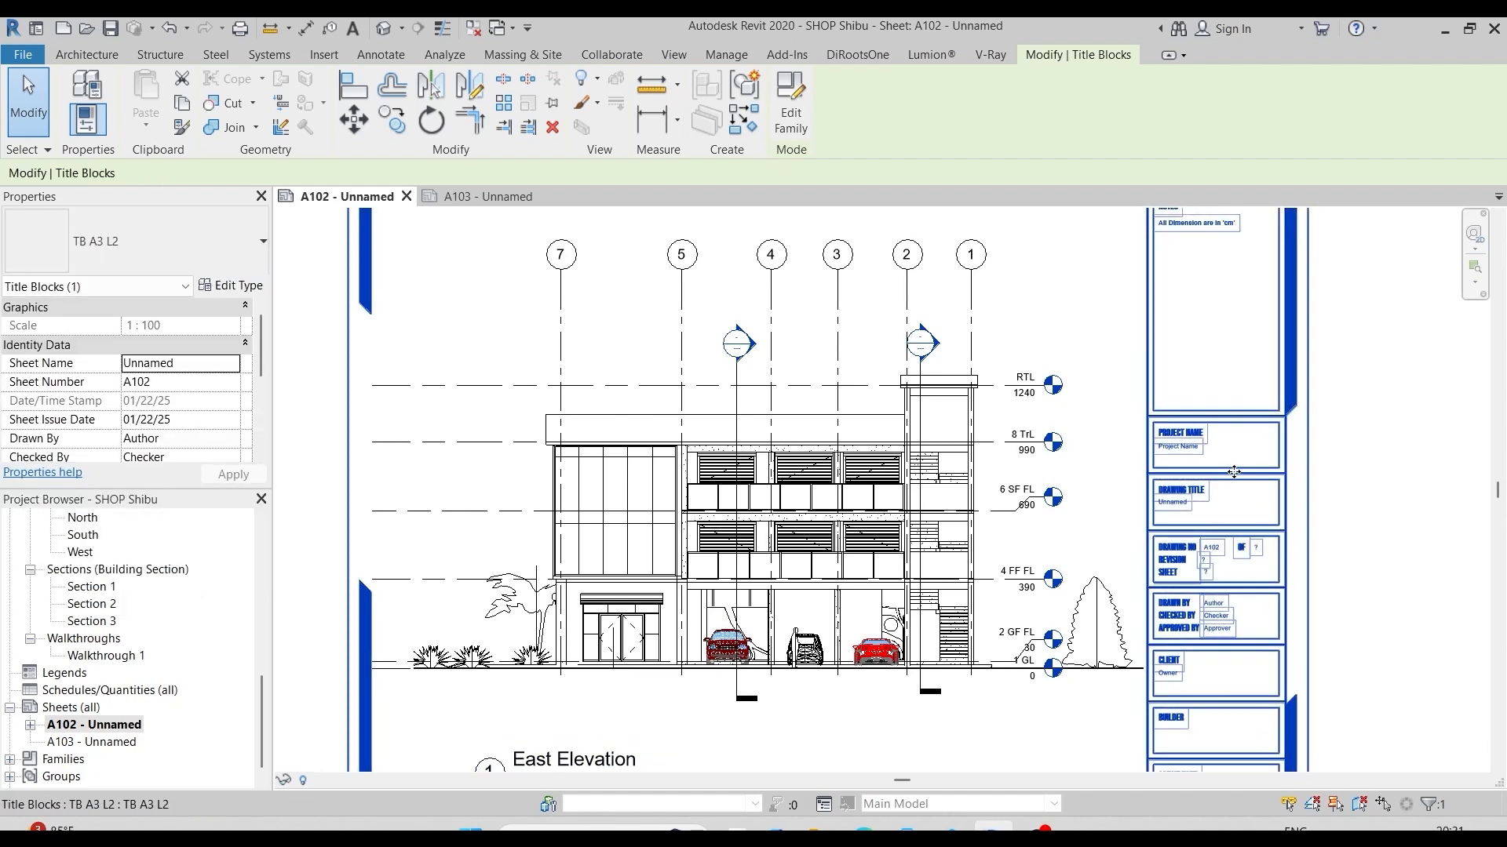
left_click(1383, 385)
scroll(1379, 379, "up", 3)
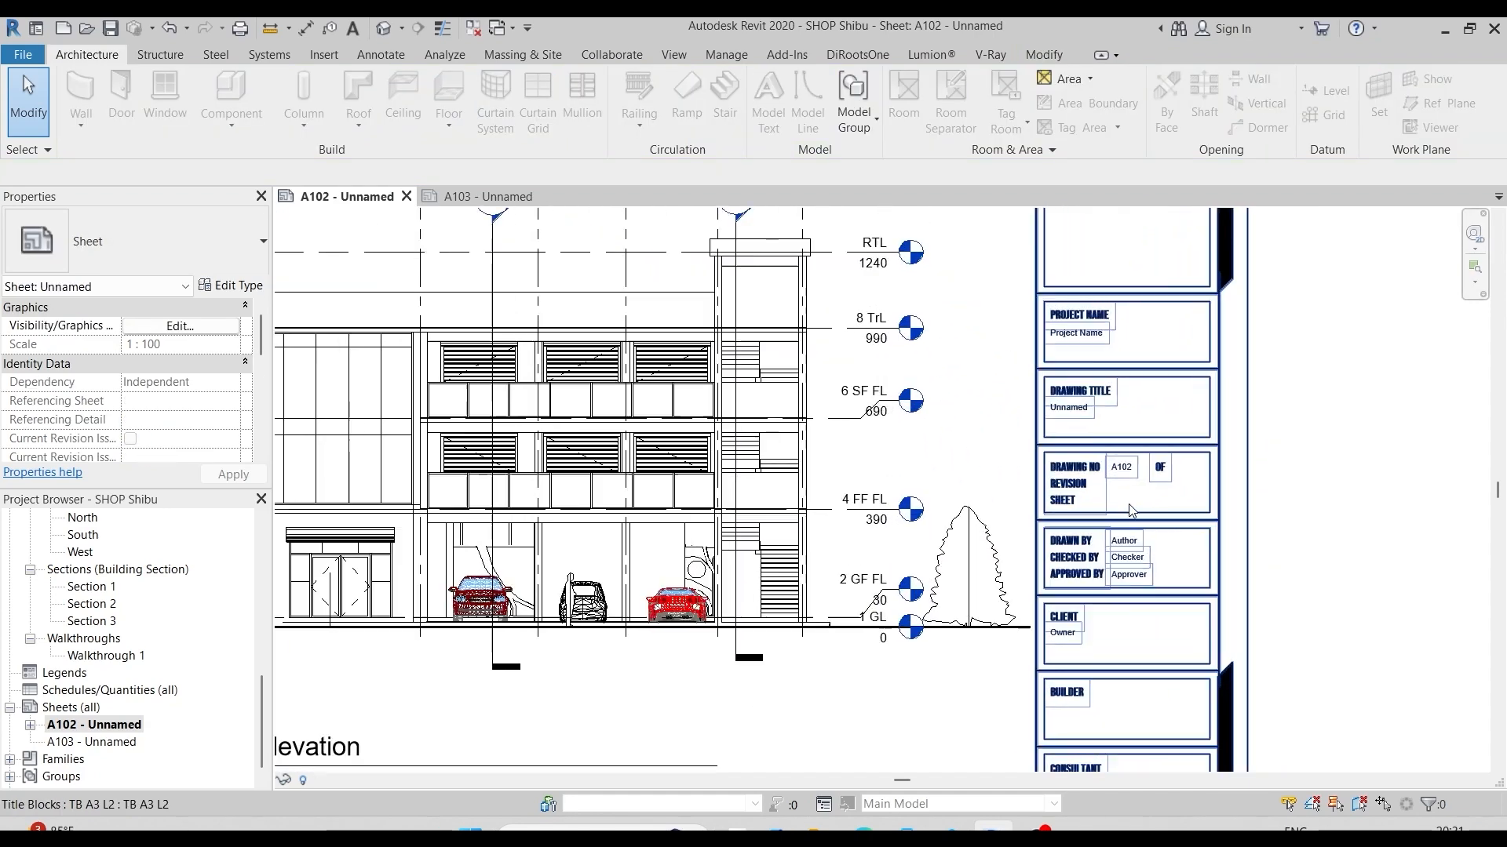
scroll(972, 494, "down", 3)
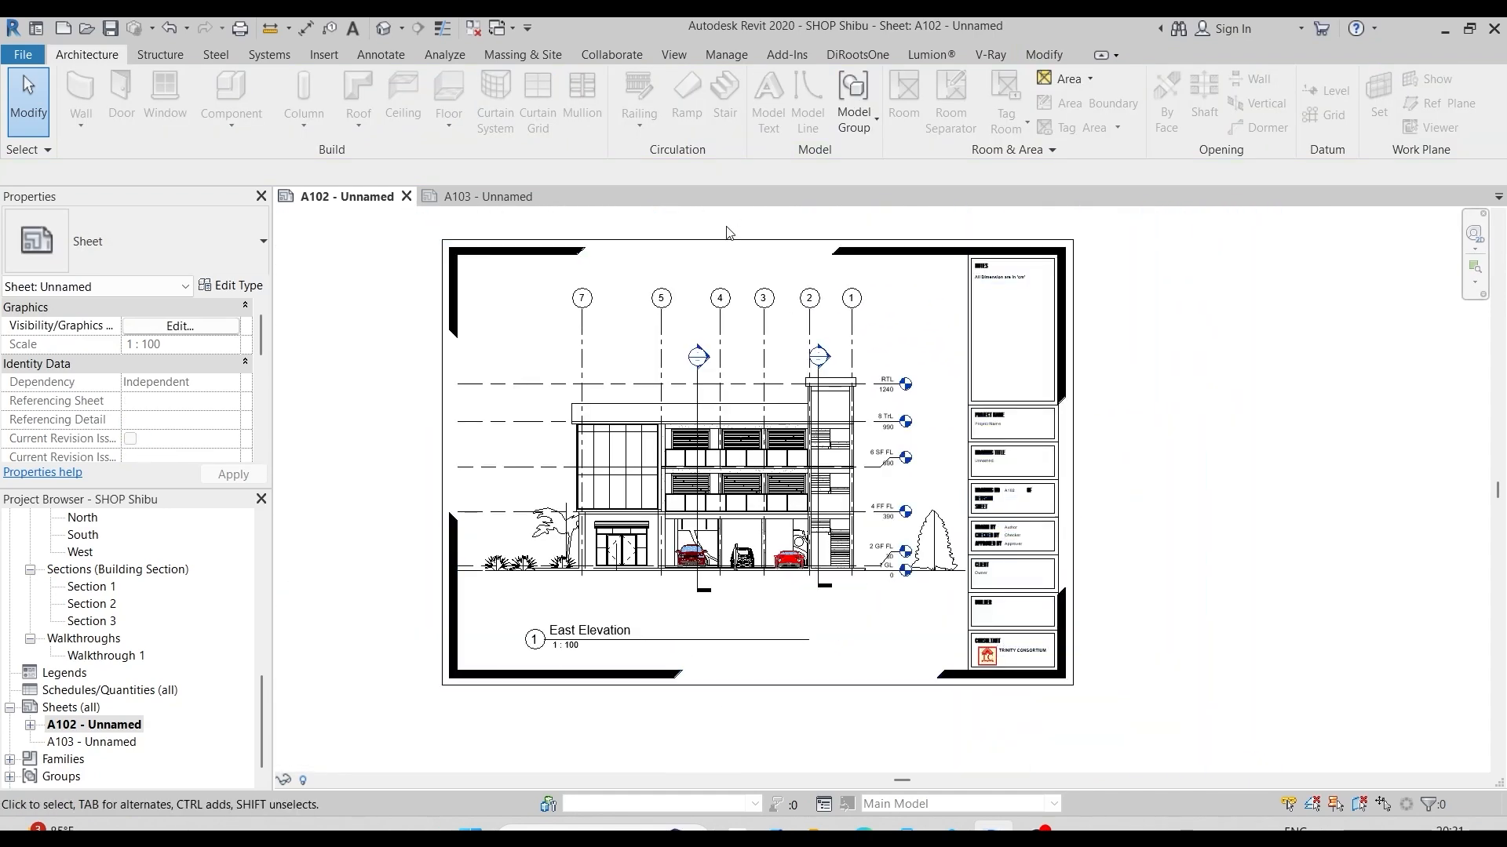
Step: Begin adding a project parameter based on the shared parameter Sheet Type from the Sheets group
left_click(718, 56)
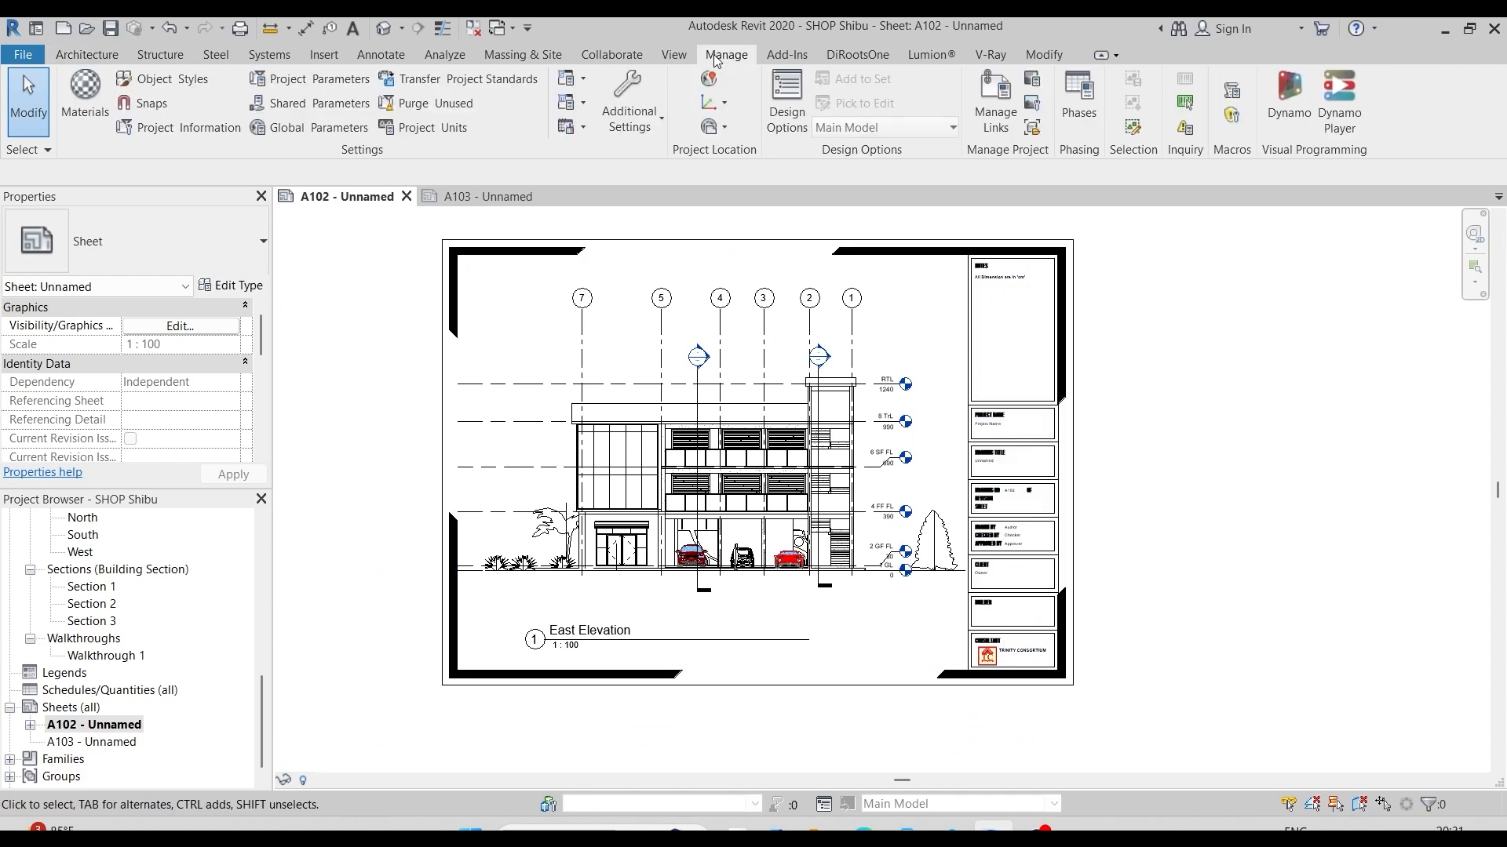
left_click(281, 83)
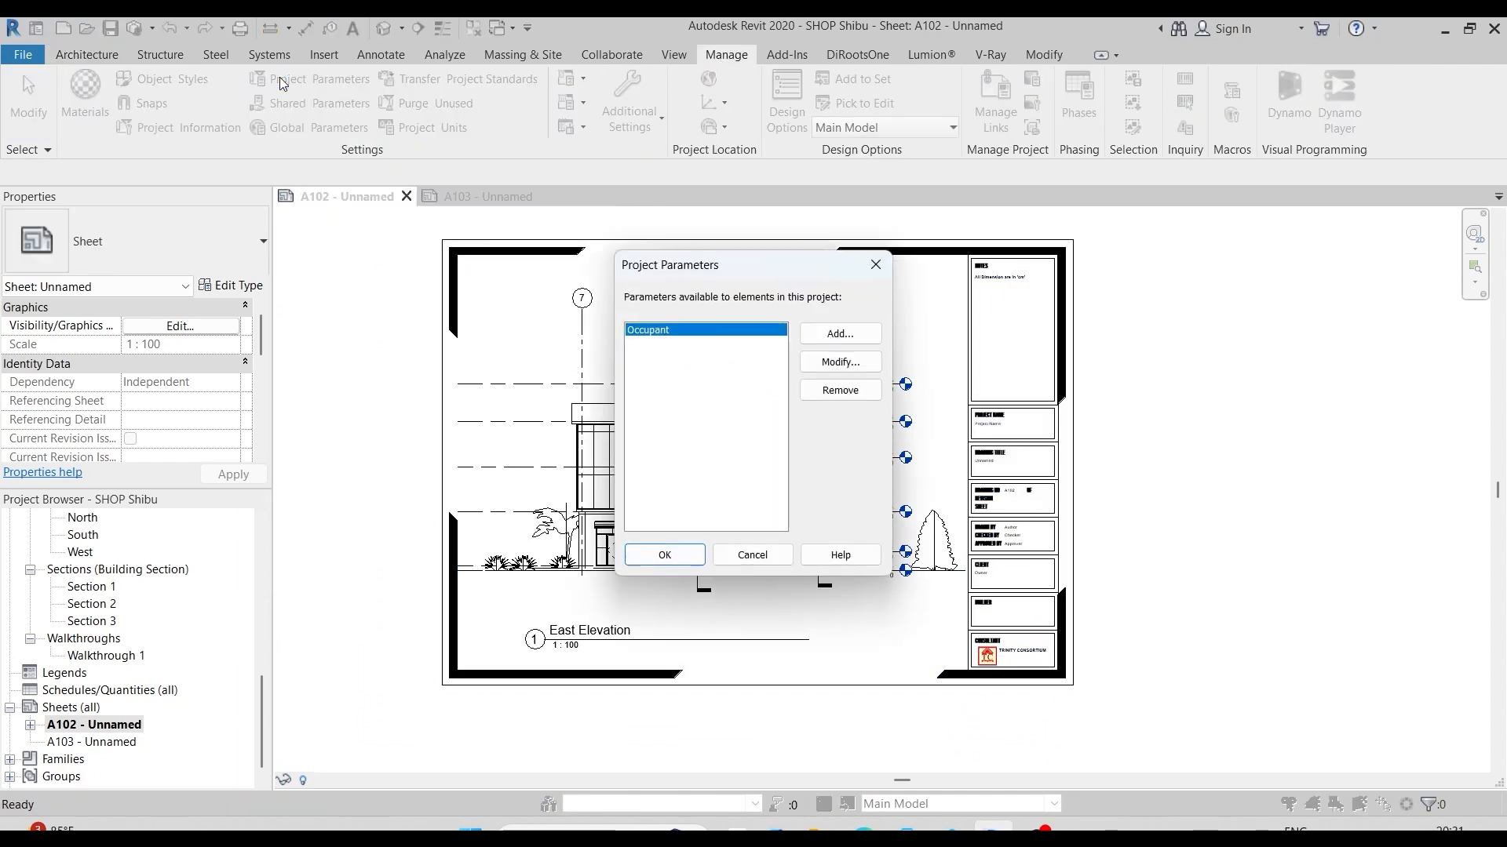
left_click(840, 334)
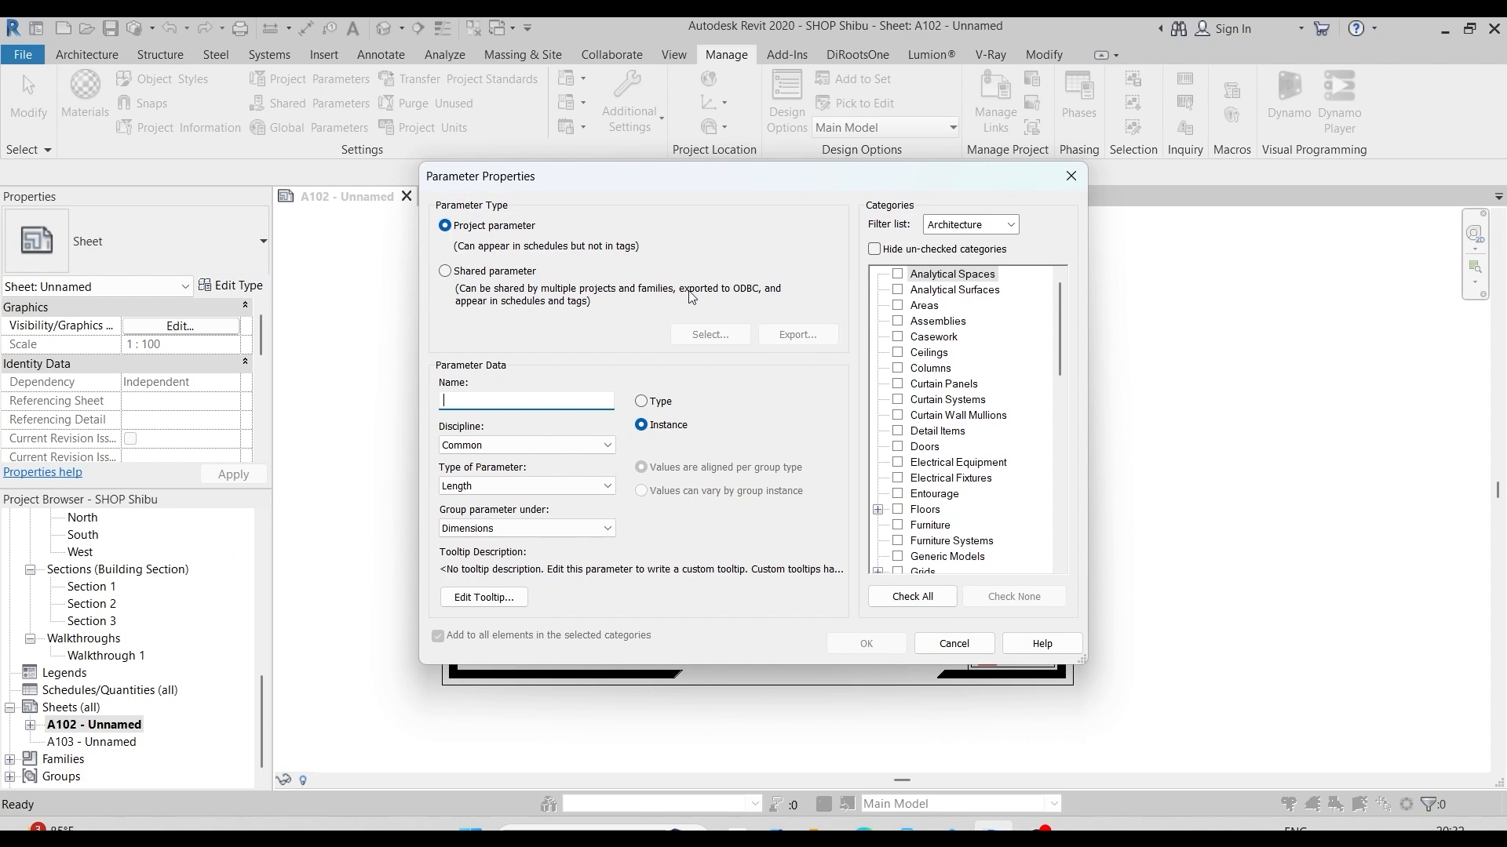
left_click(444, 272)
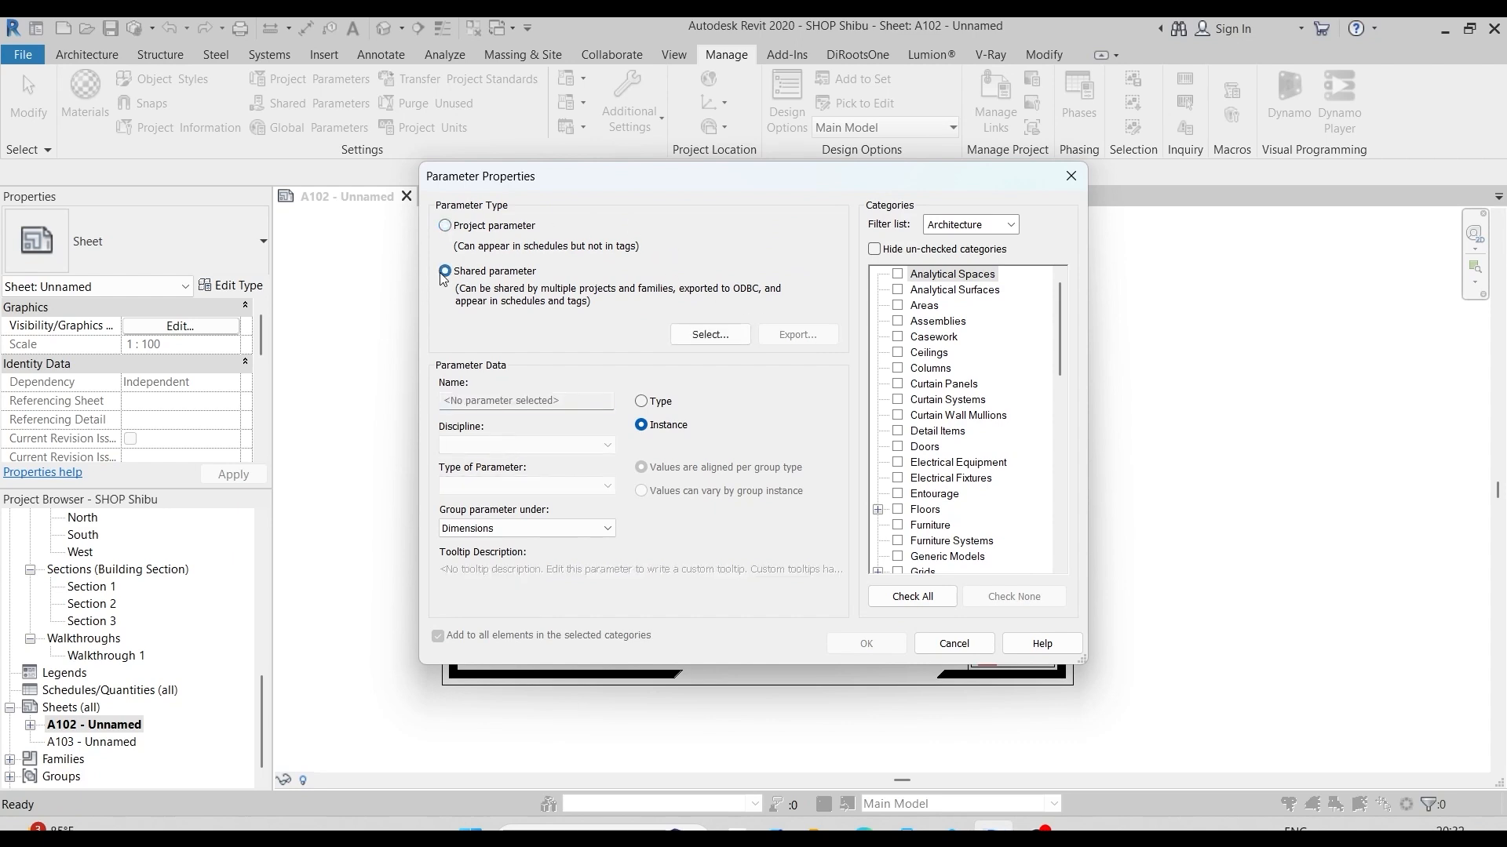
left_click(704, 335)
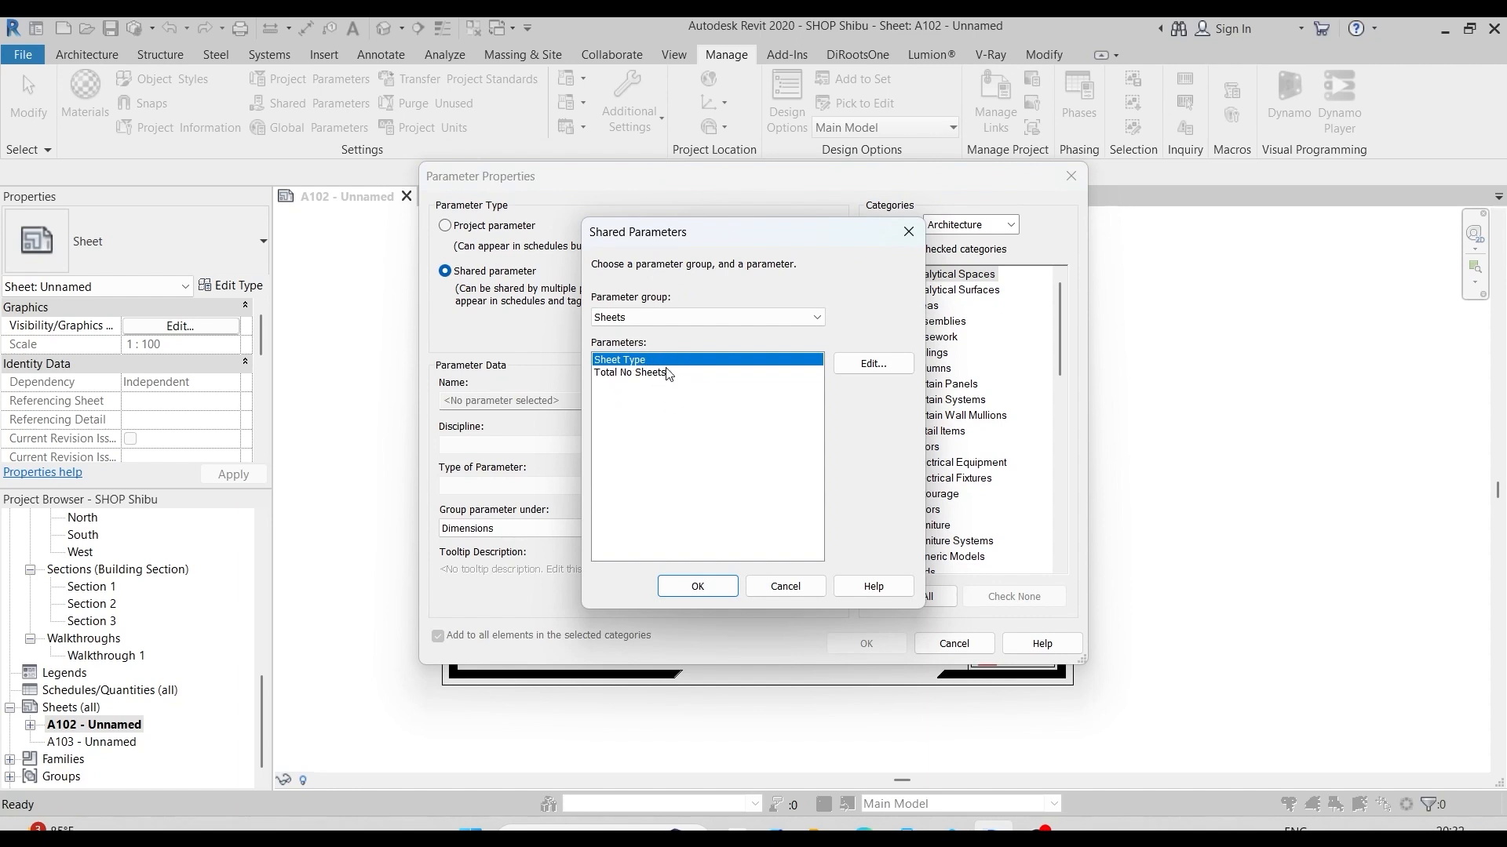
left_click(694, 585)
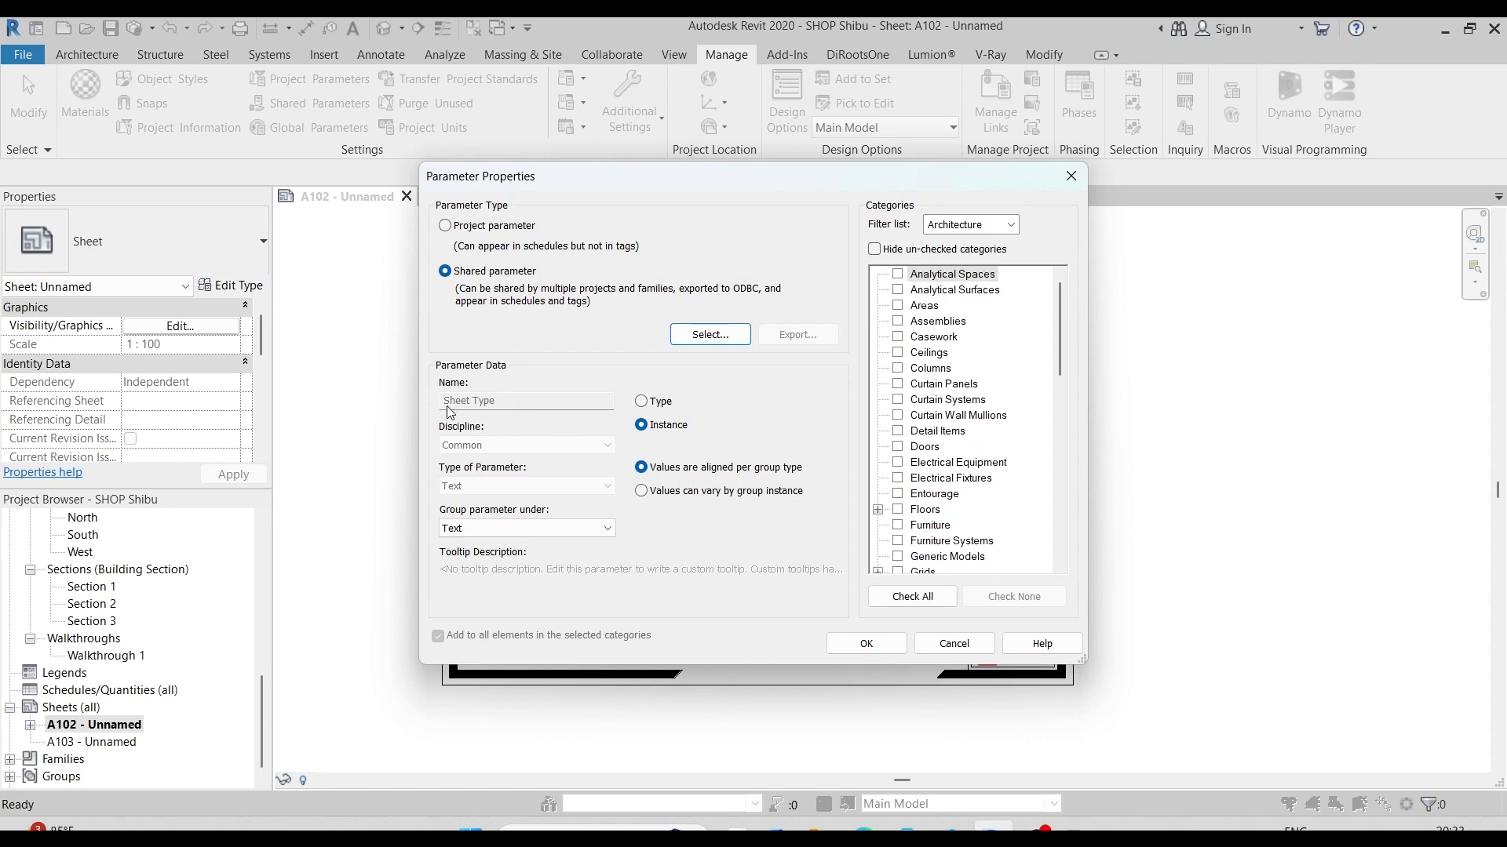
Step: Assign the Sheet Type parameter to the Sheets category and accept the project parameters
scroll(981, 360, "down", 4)
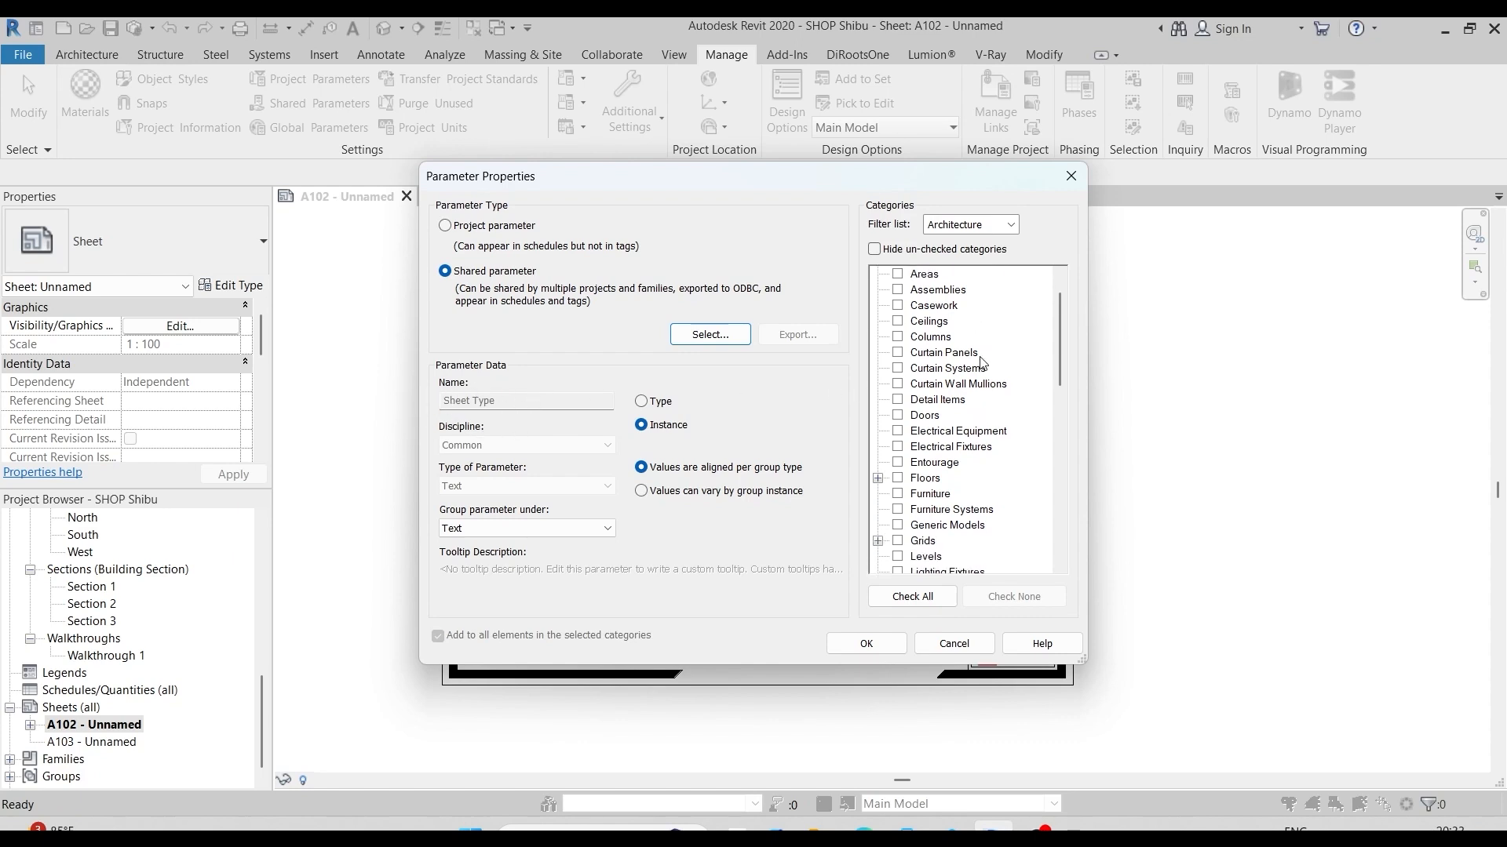
scroll(979, 368, "down", 5)
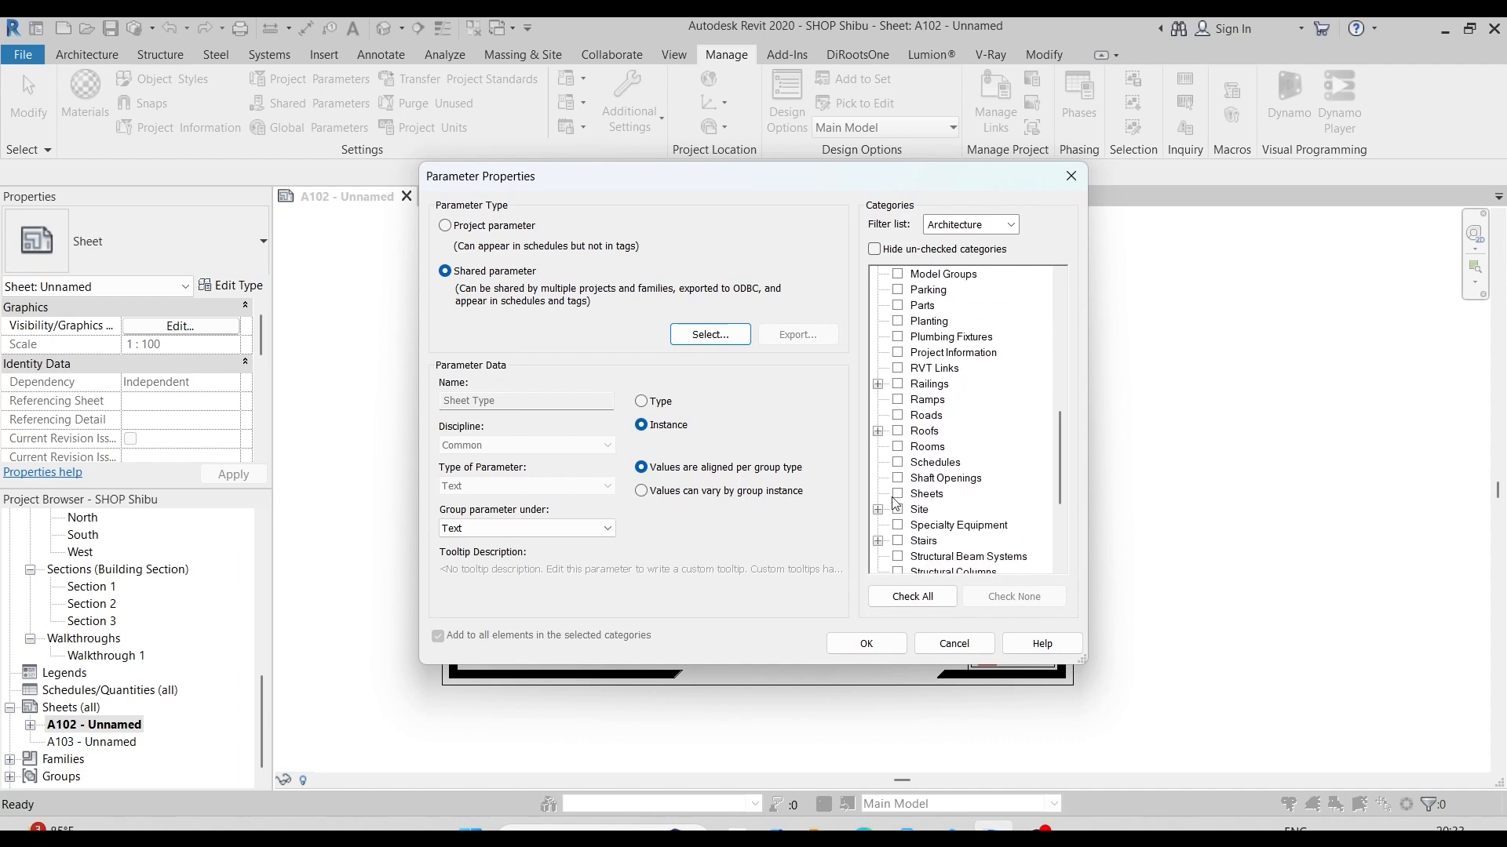
left_click(898, 495)
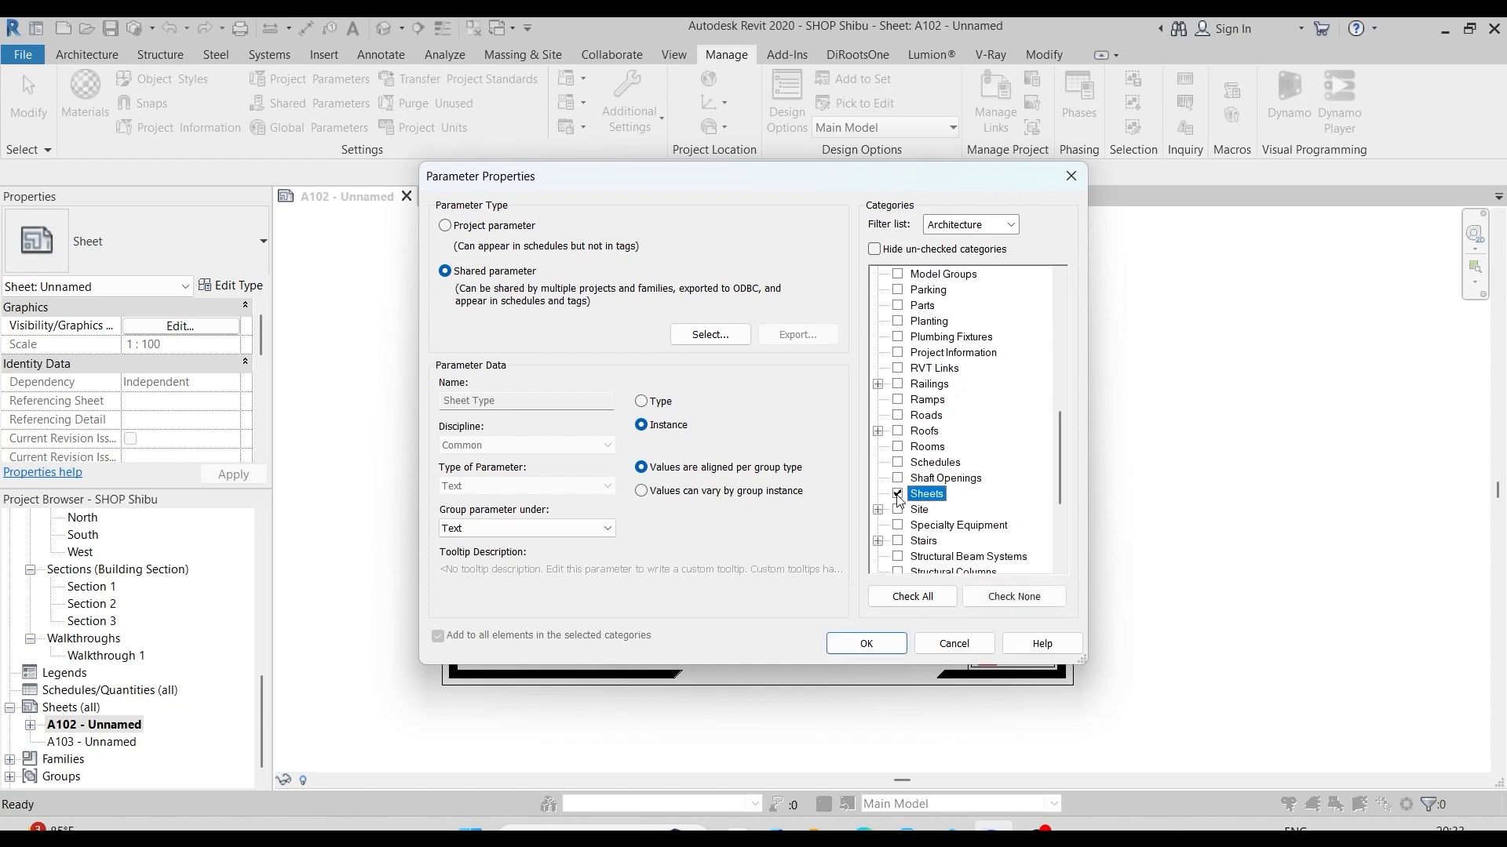
left_click(859, 644)
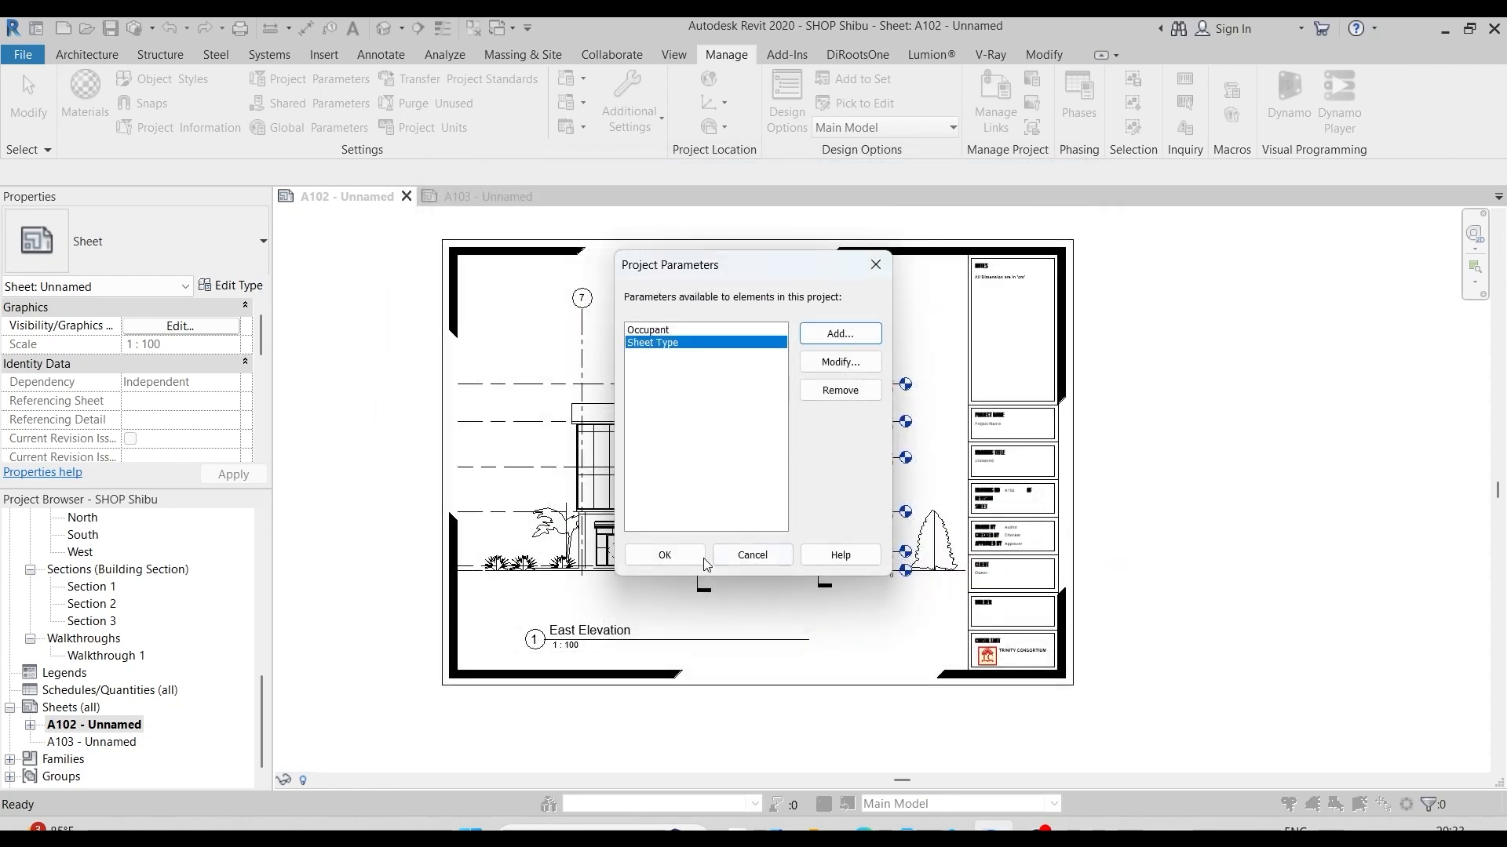
left_click(664, 555)
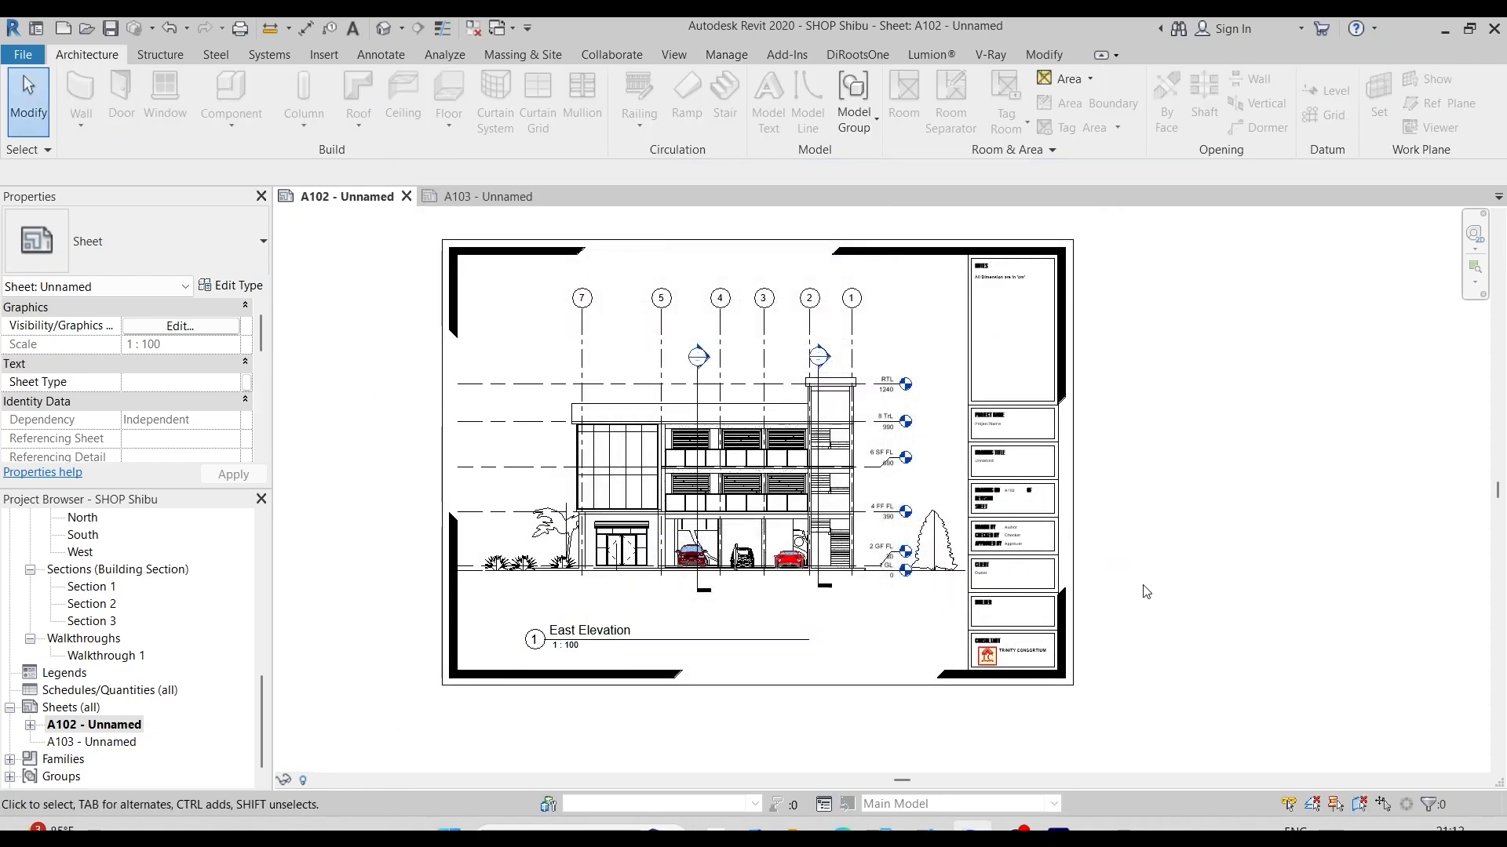
Step: Begin adding another project parameter based on the shared parameter Total No Sheets from the Sheets group
left_click(729, 56)
left_click(309, 79)
left_click(840, 333)
left_click(445, 272)
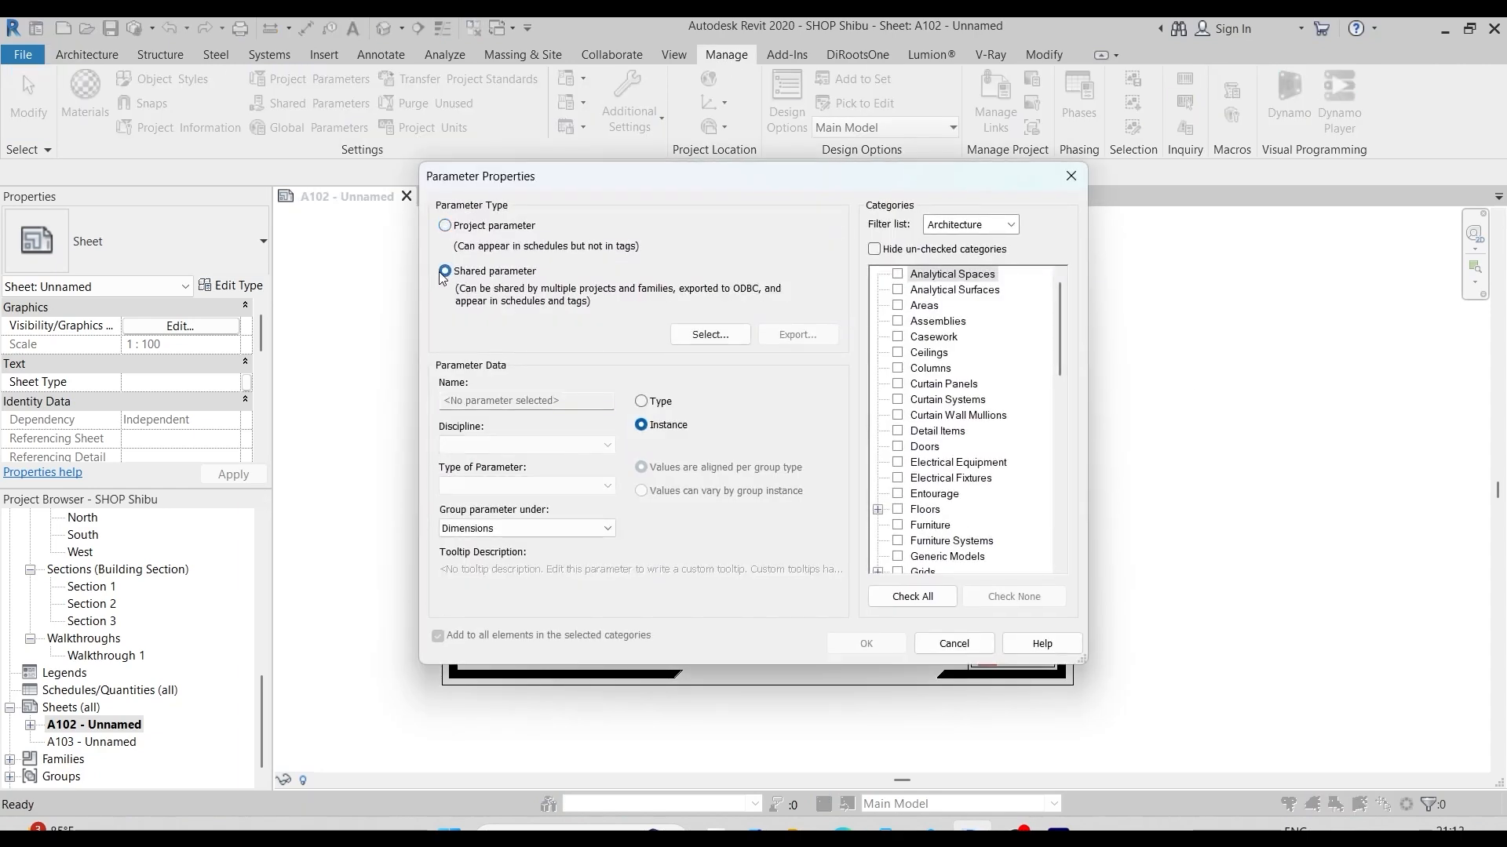
left_click(709, 335)
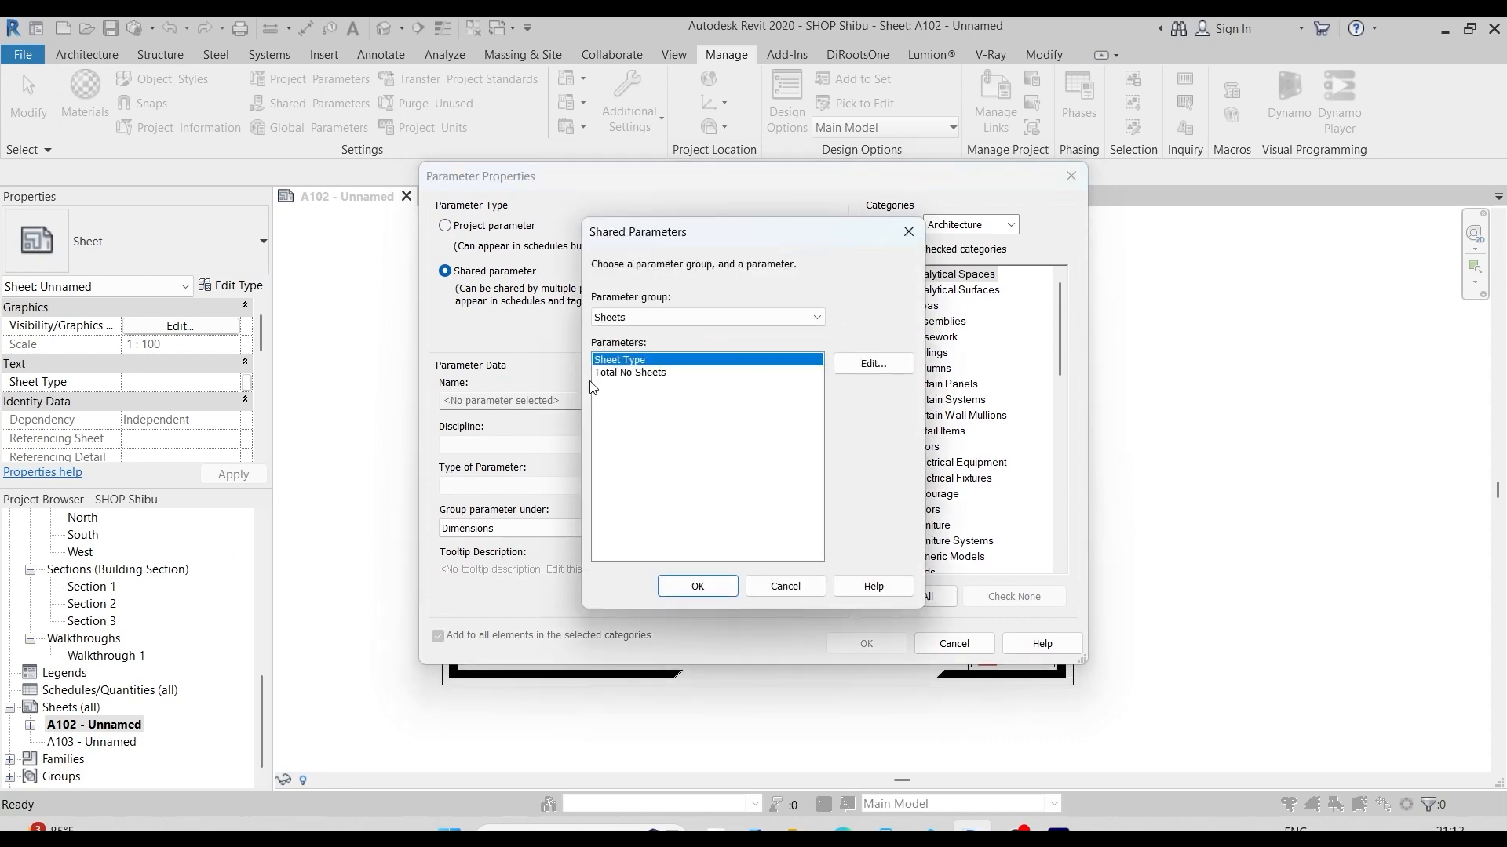
left_click(645, 373)
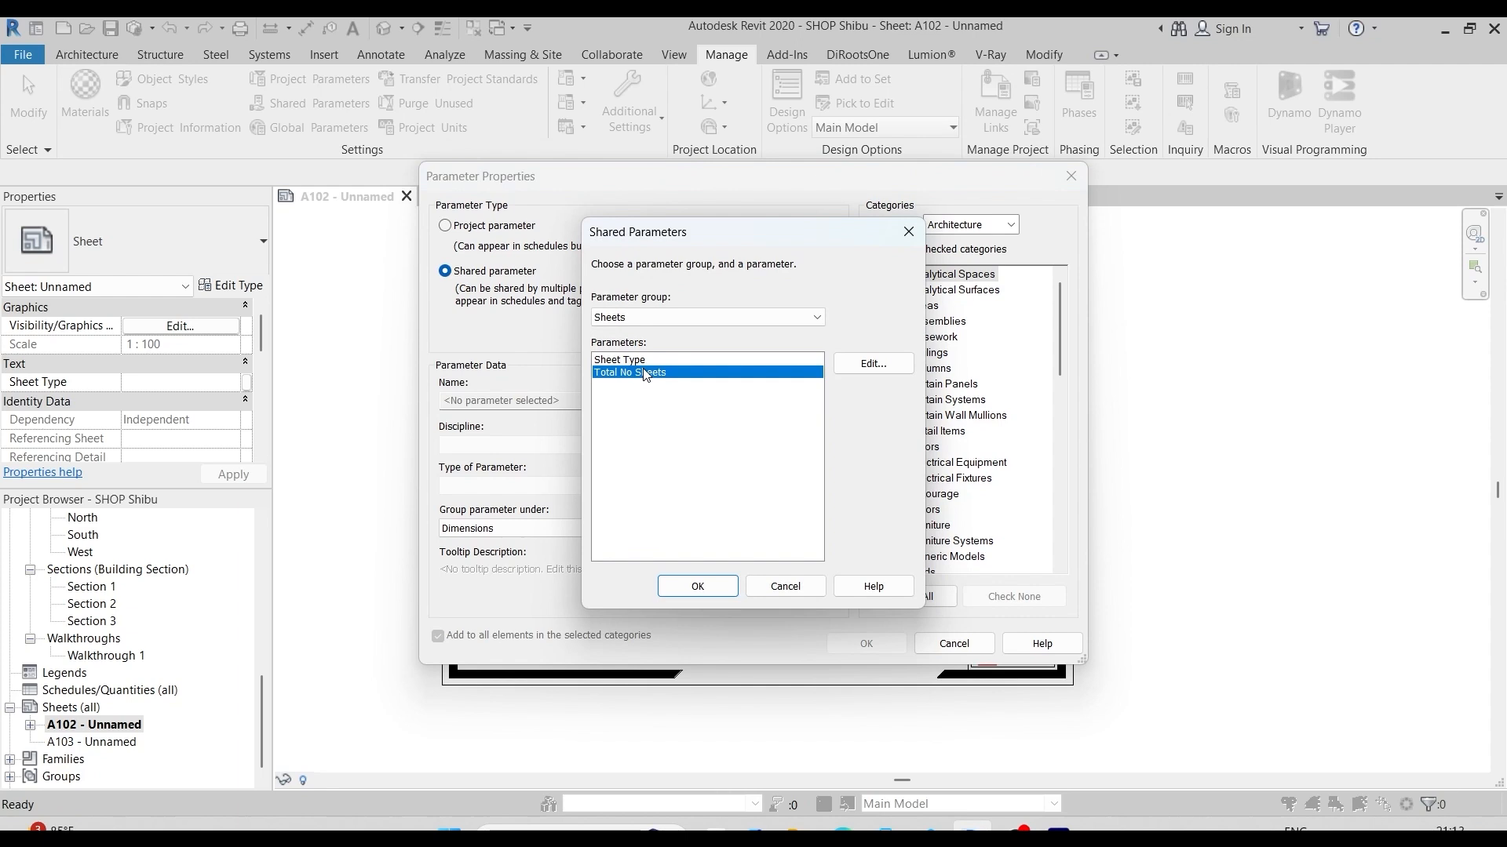
left_click(694, 584)
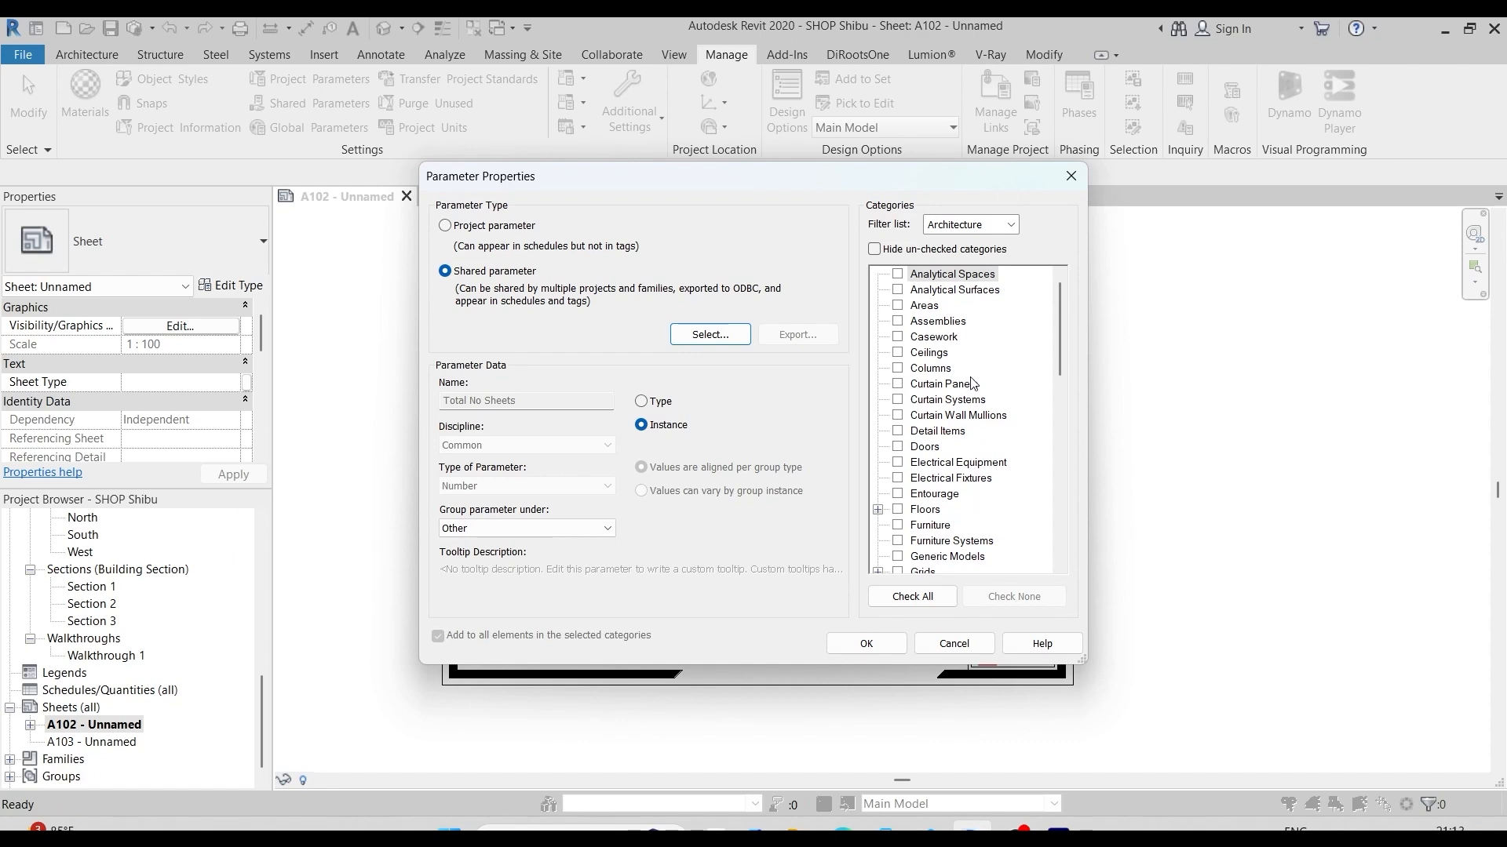
Step: Assign the Total No Sheets parameter to the Project Information category and accept the project parameters
left_click(1060, 317)
left_click_drag(1060, 317, 1059, 362)
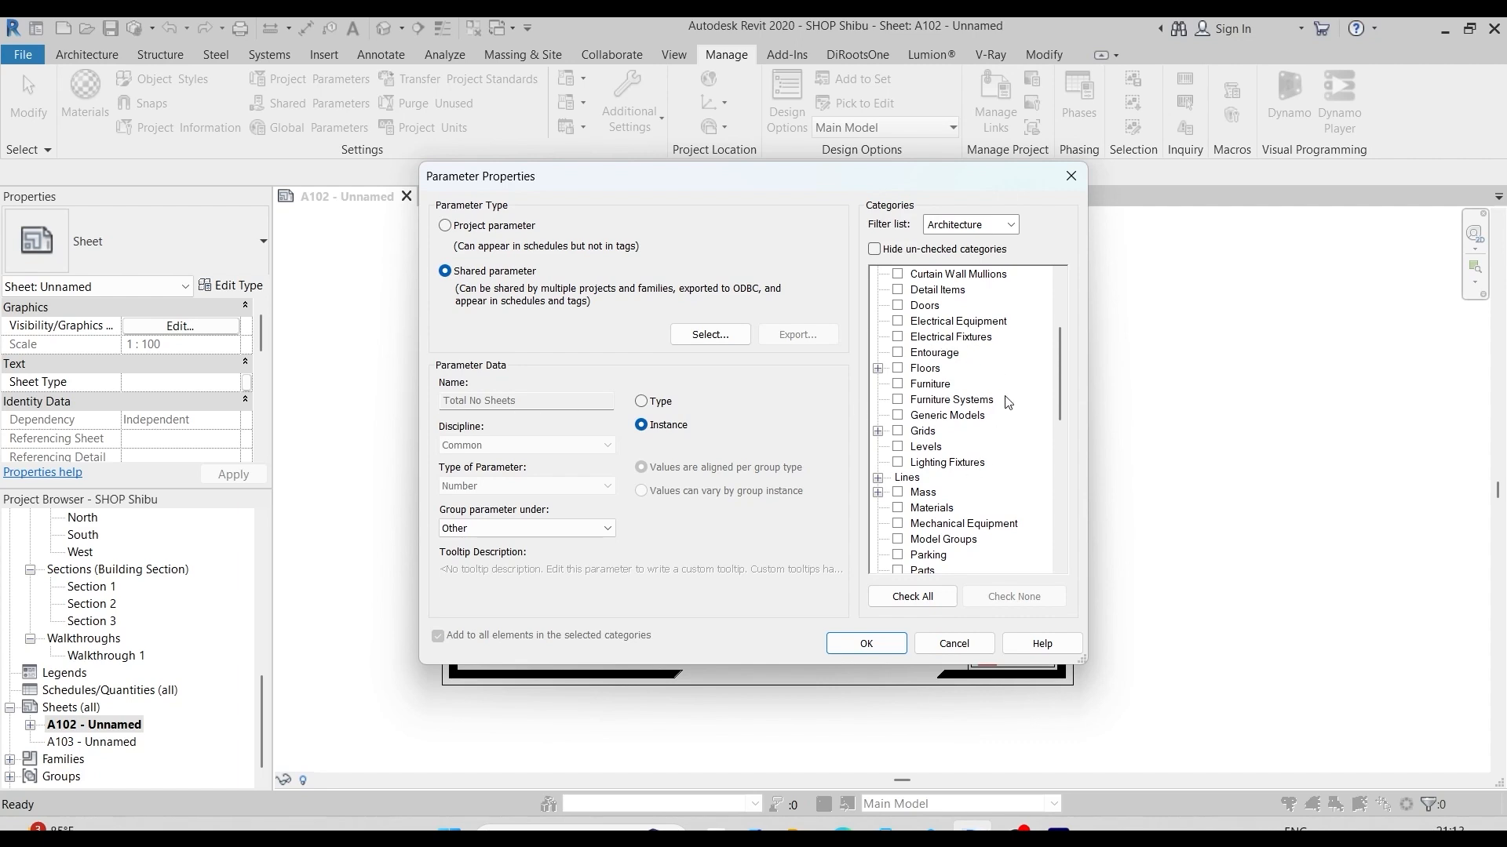
left_click_drag(1061, 350, 1050, 392)
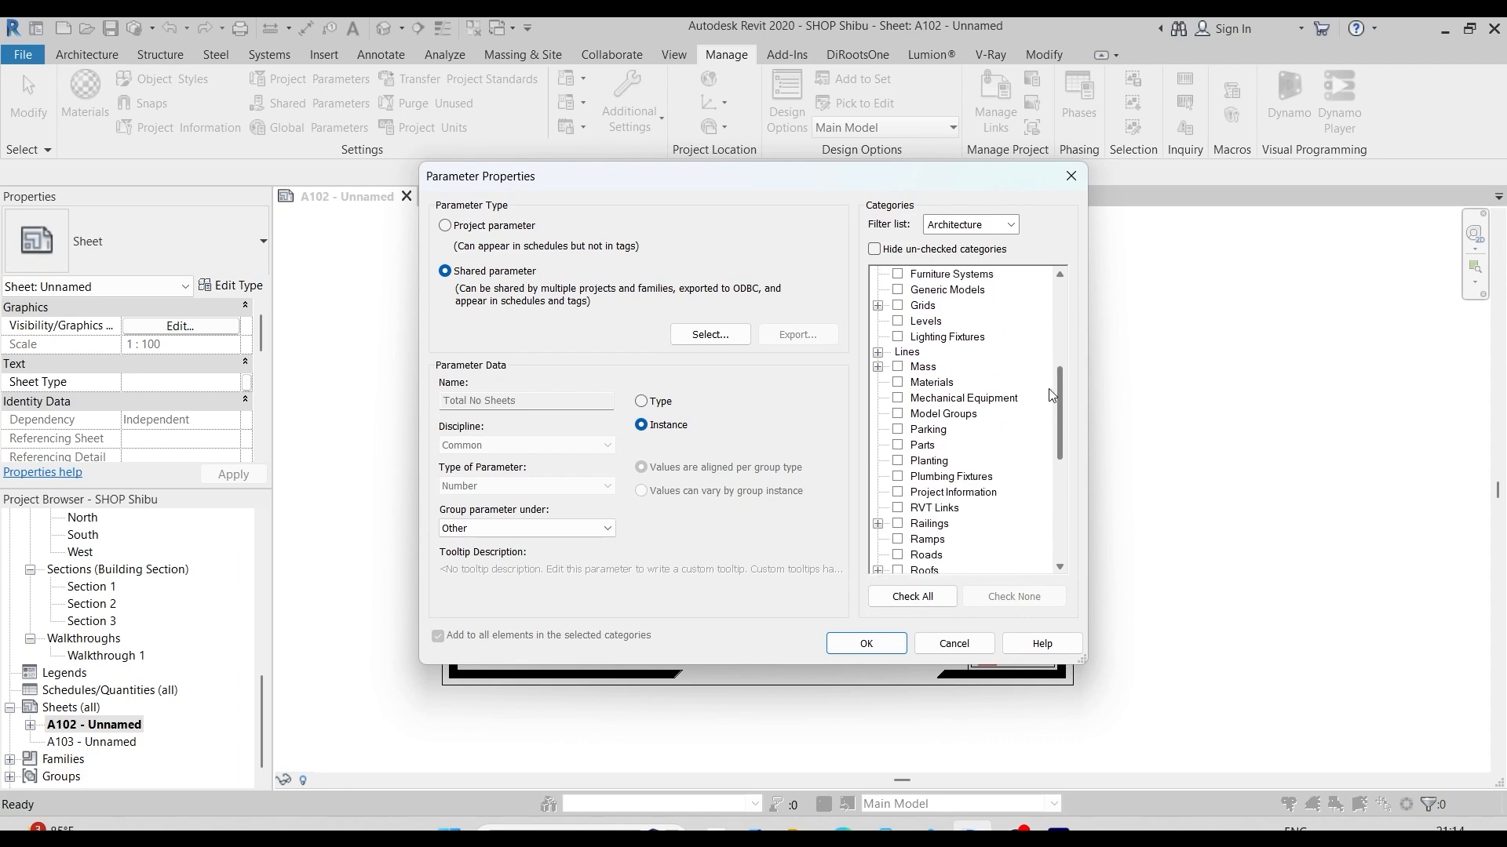
left_click(898, 493)
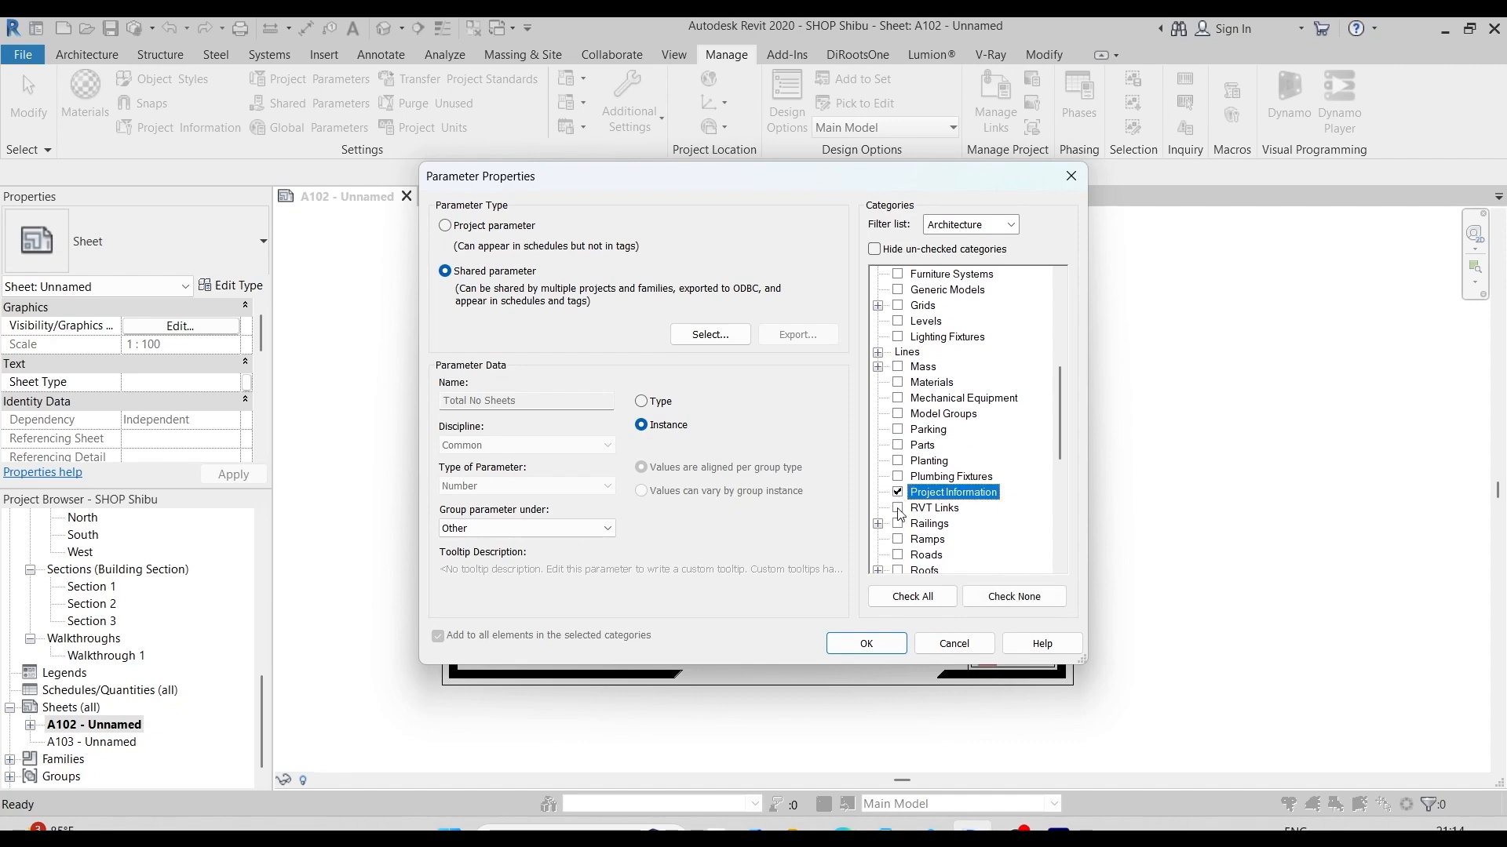
left_click(866, 643)
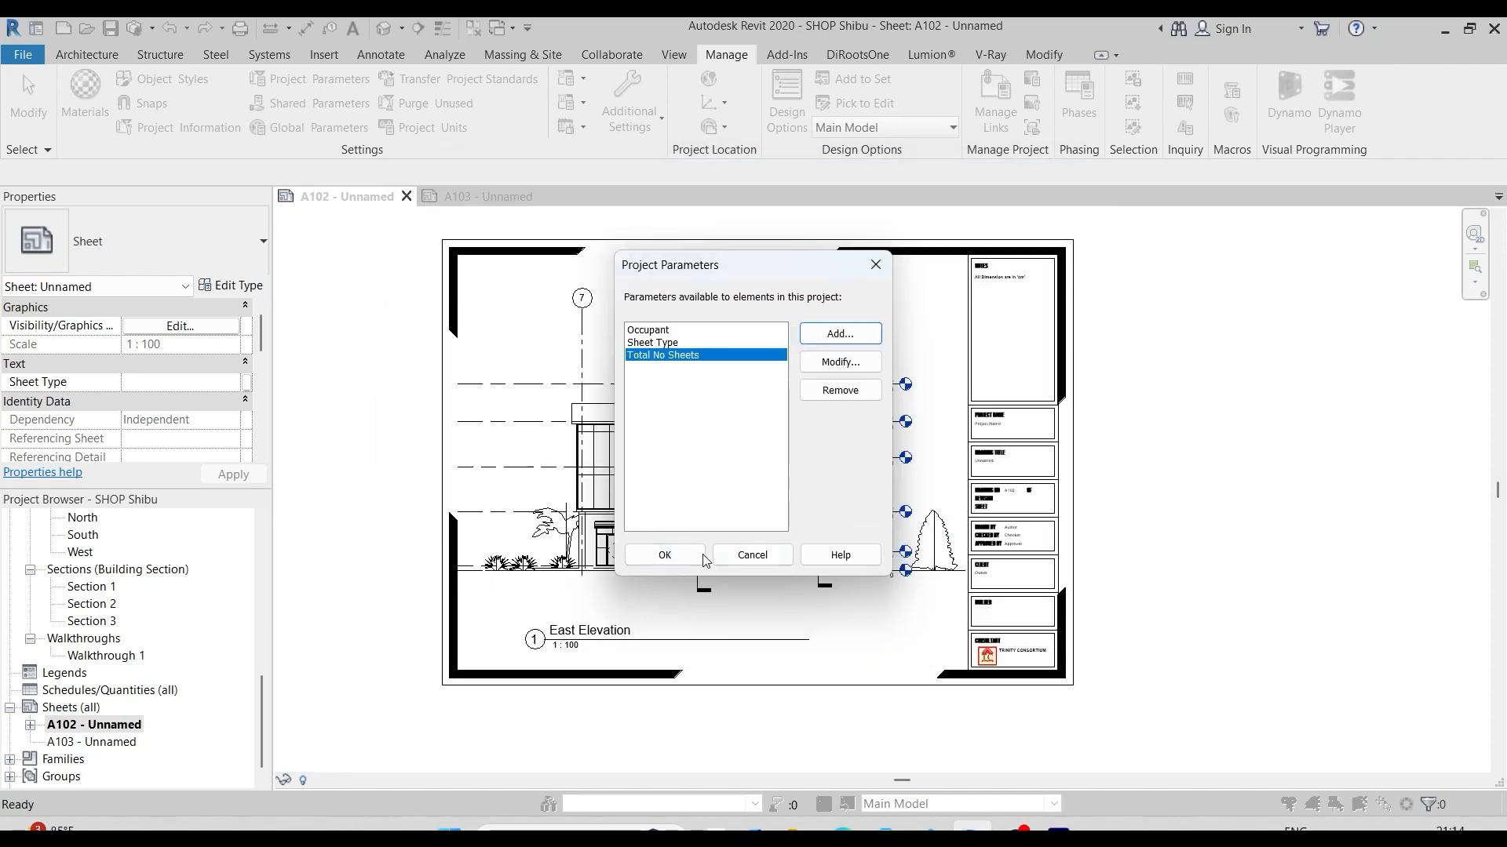
left_click(669, 552)
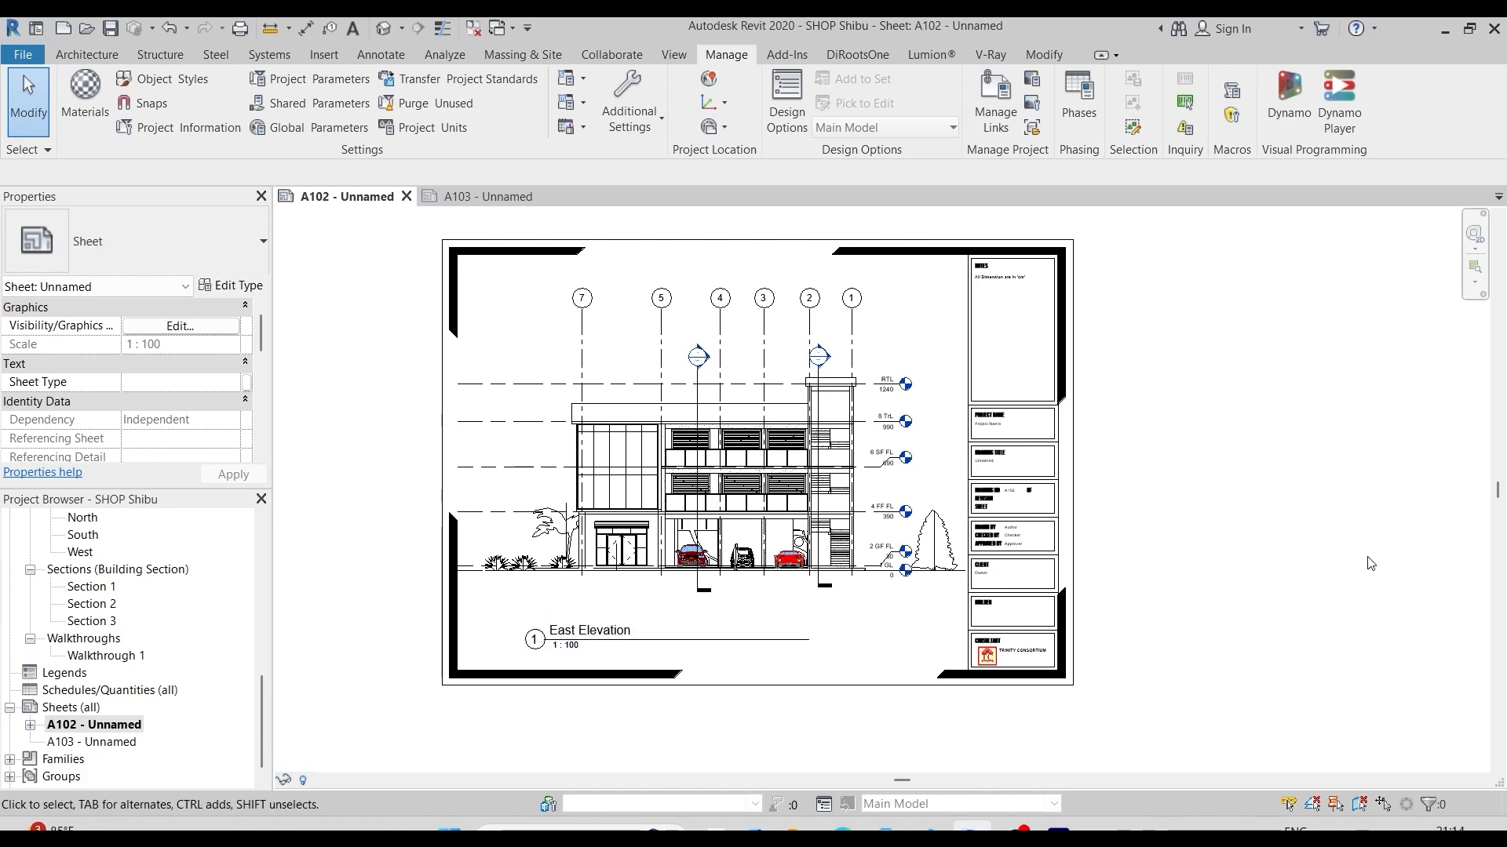
Step: Set Total No Sheets to 10 in the project information
left_click(196, 129)
scroll(498, 396, "down", 4)
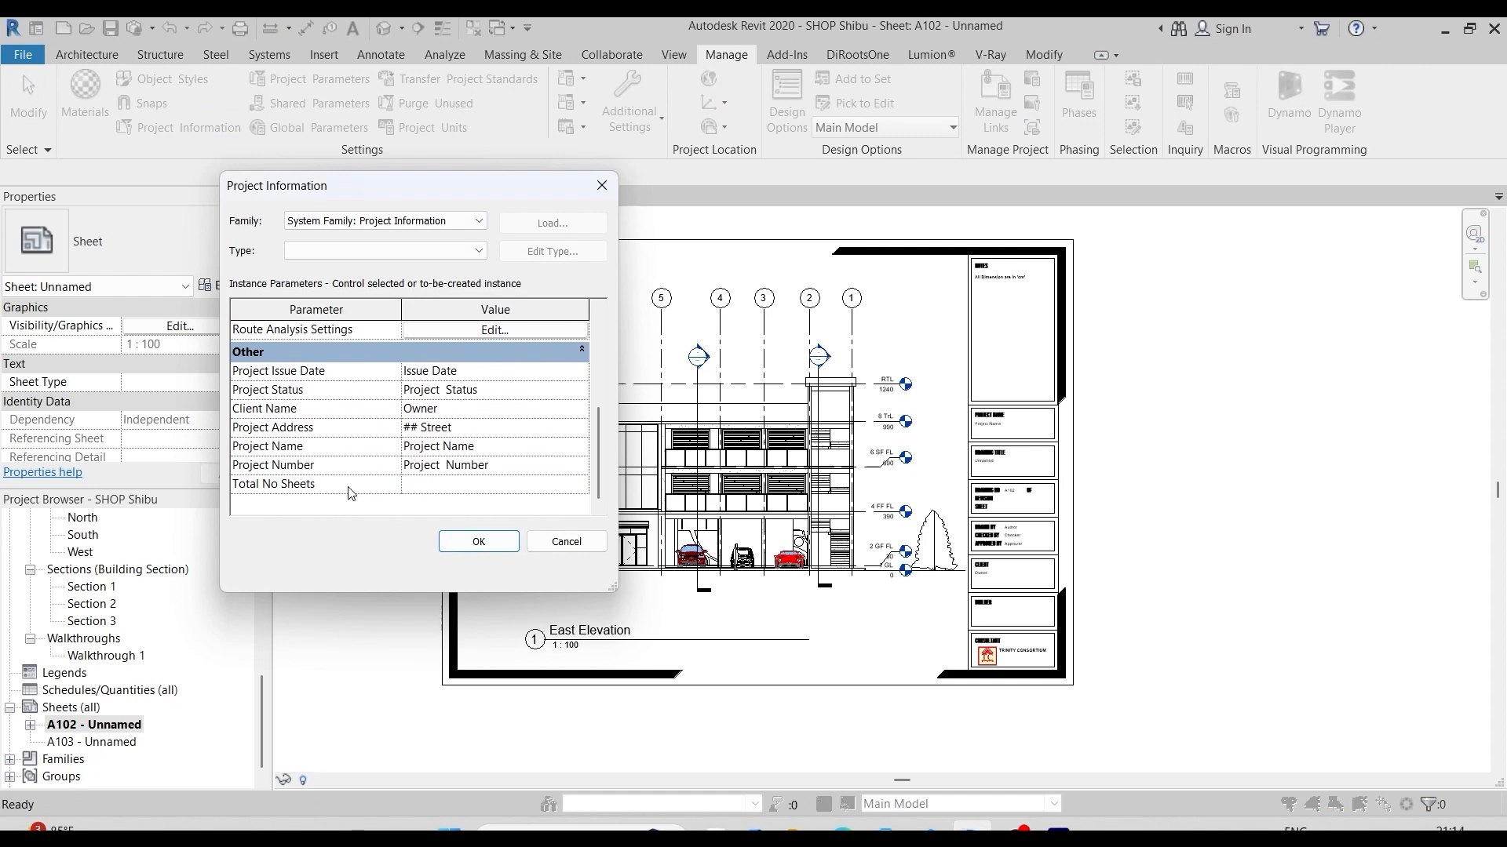
left_click(421, 485)
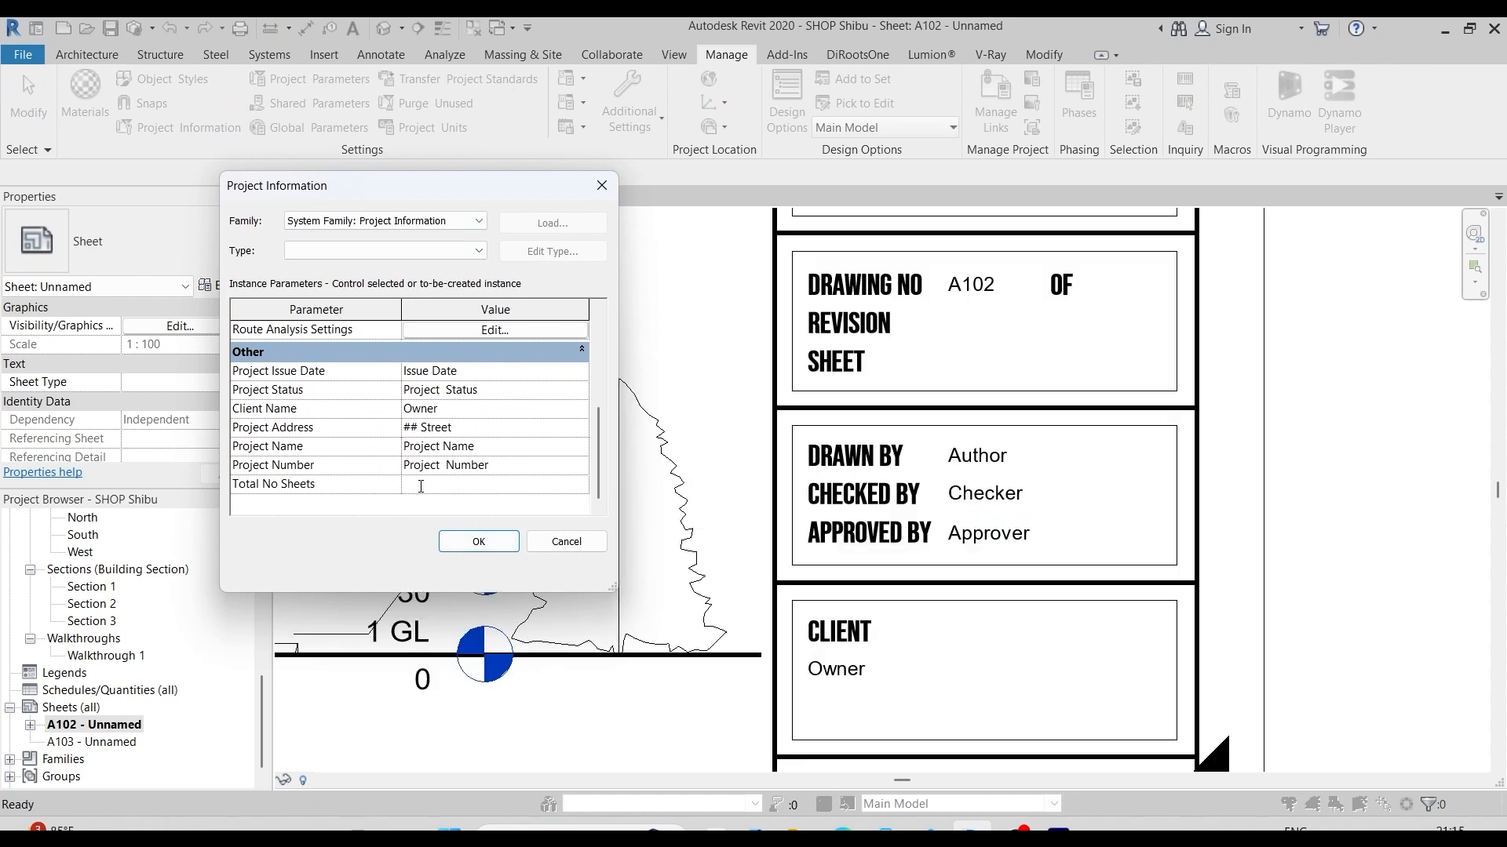
type("10")
left_click(471, 542)
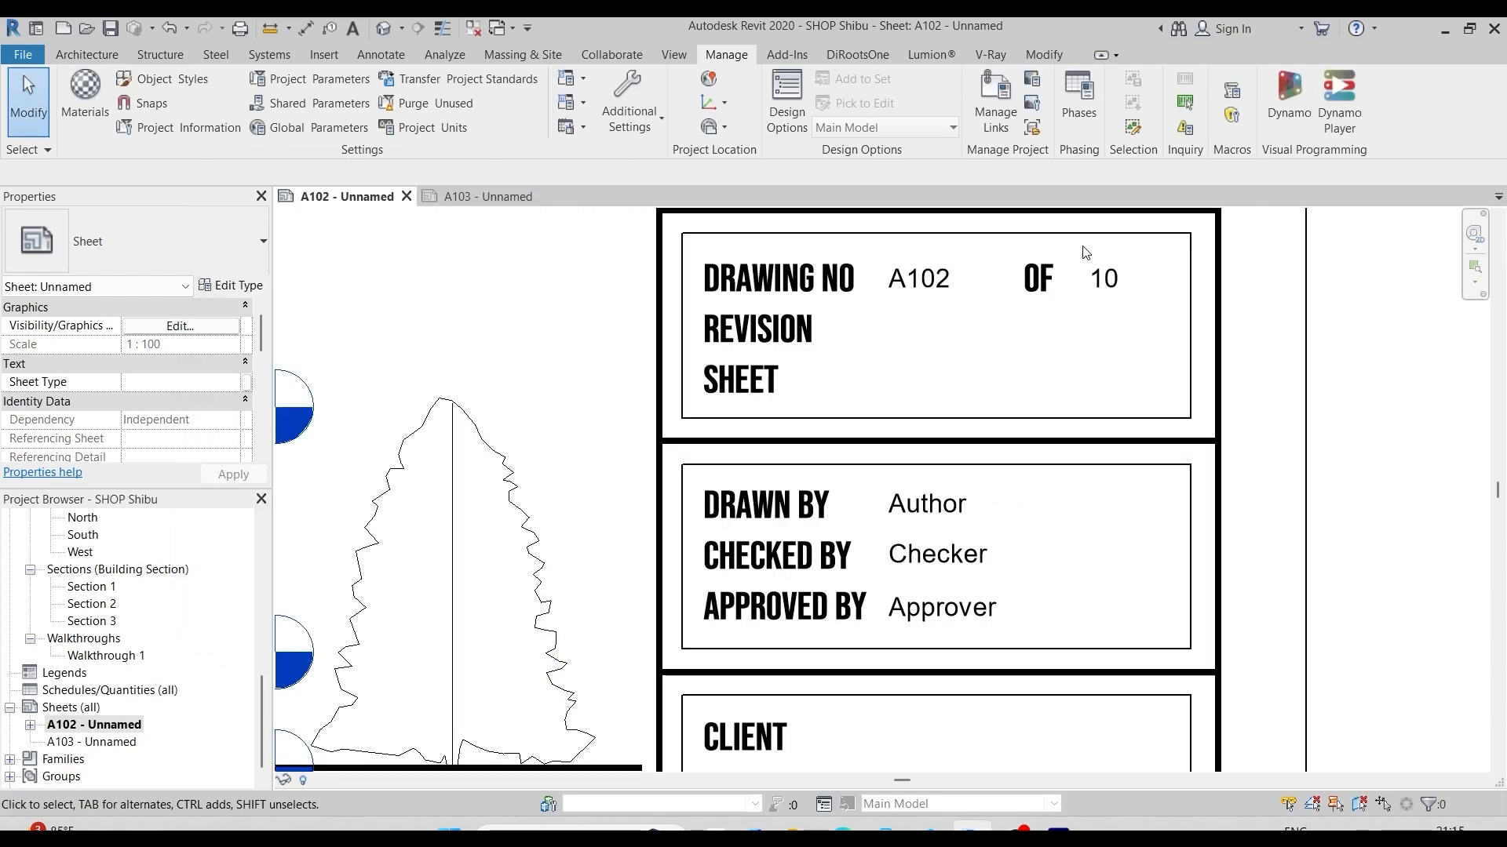